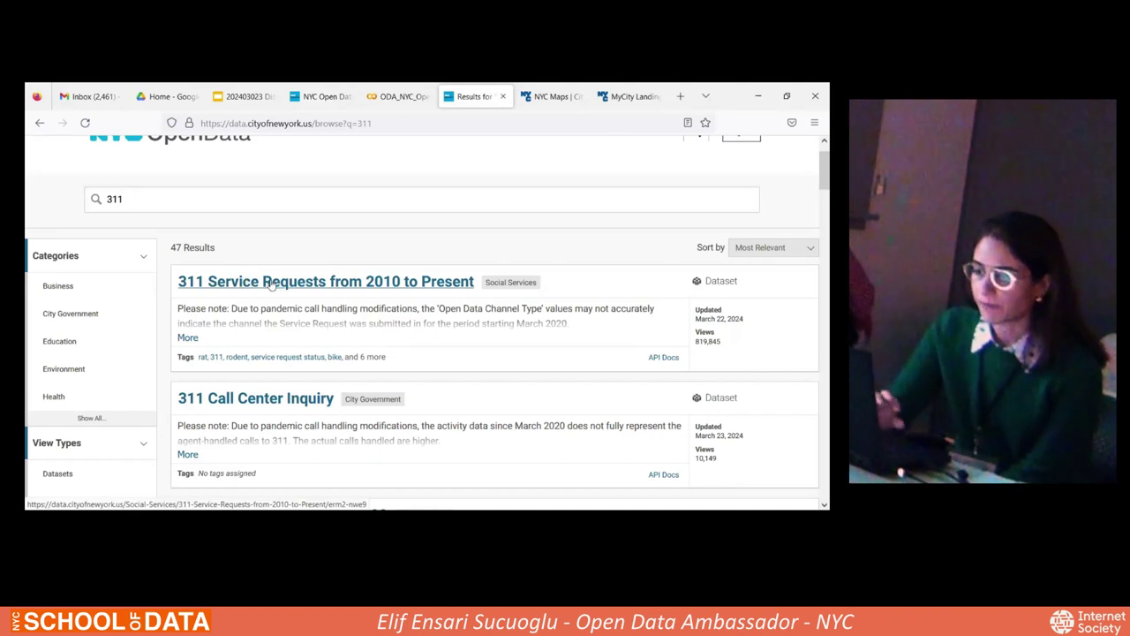
Open the 311 Service Requests from 2010 to Present dataset and review its About page (35.9M rows, 41 columns)
left_click(263, 285)
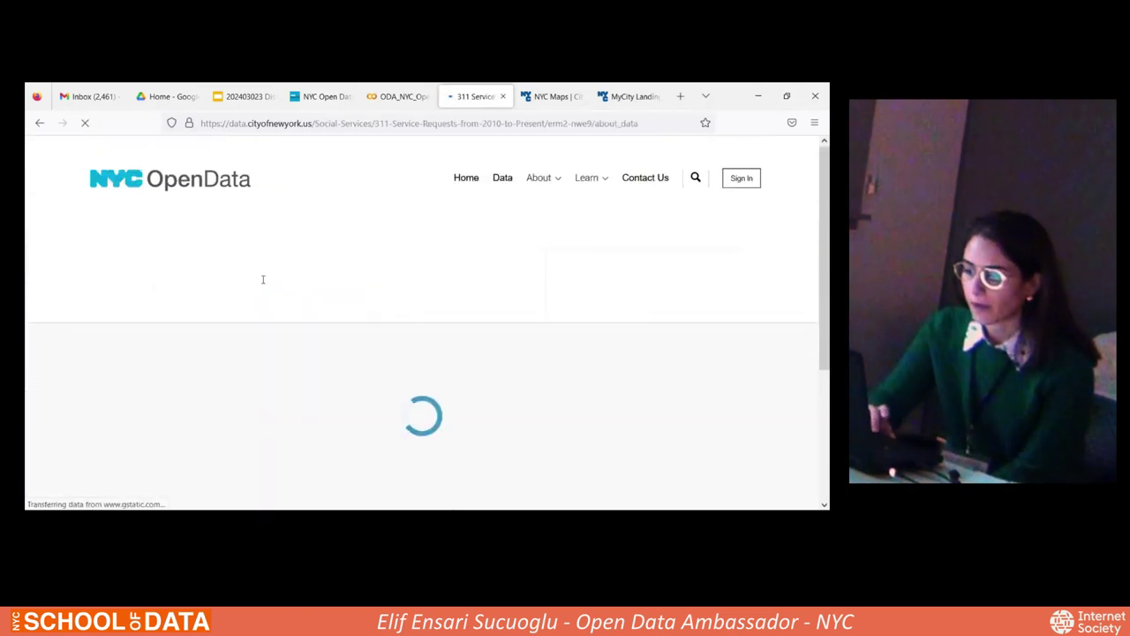
scroll(263, 281, "down", 6)
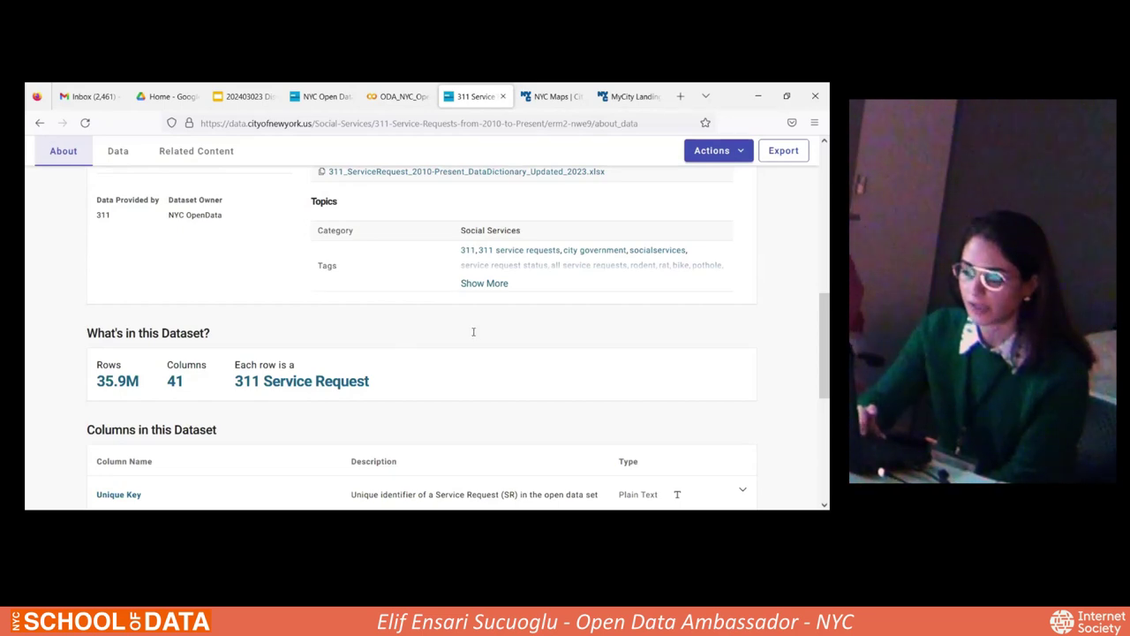
scroll(474, 331, "up", 6)
scroll(473, 333, "down", 5)
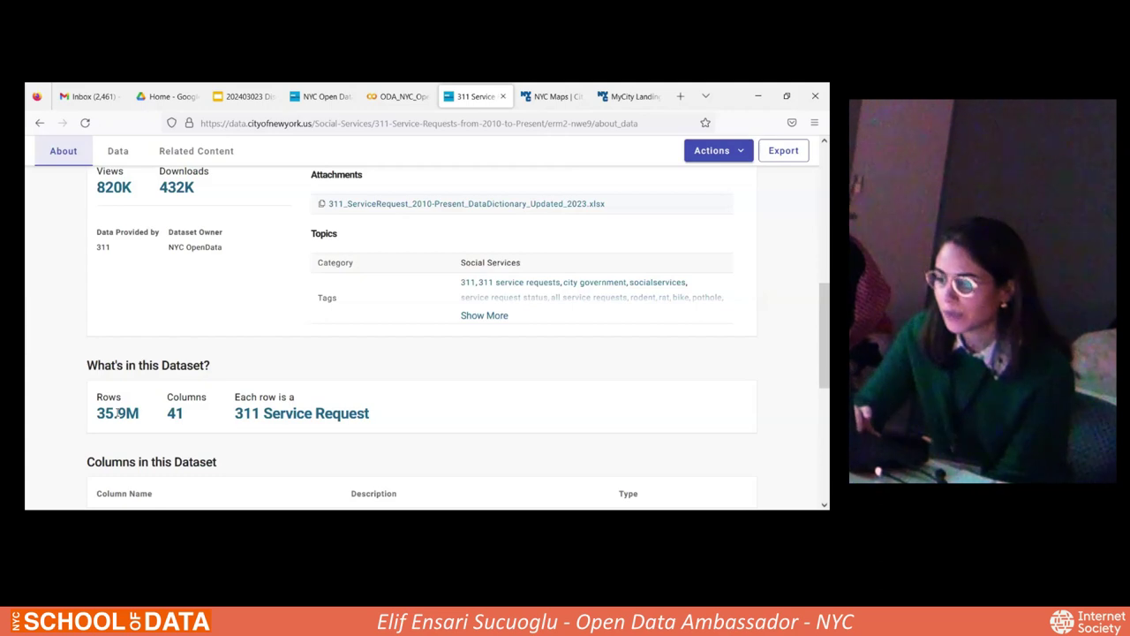
scroll(262, 374, "up", 6)
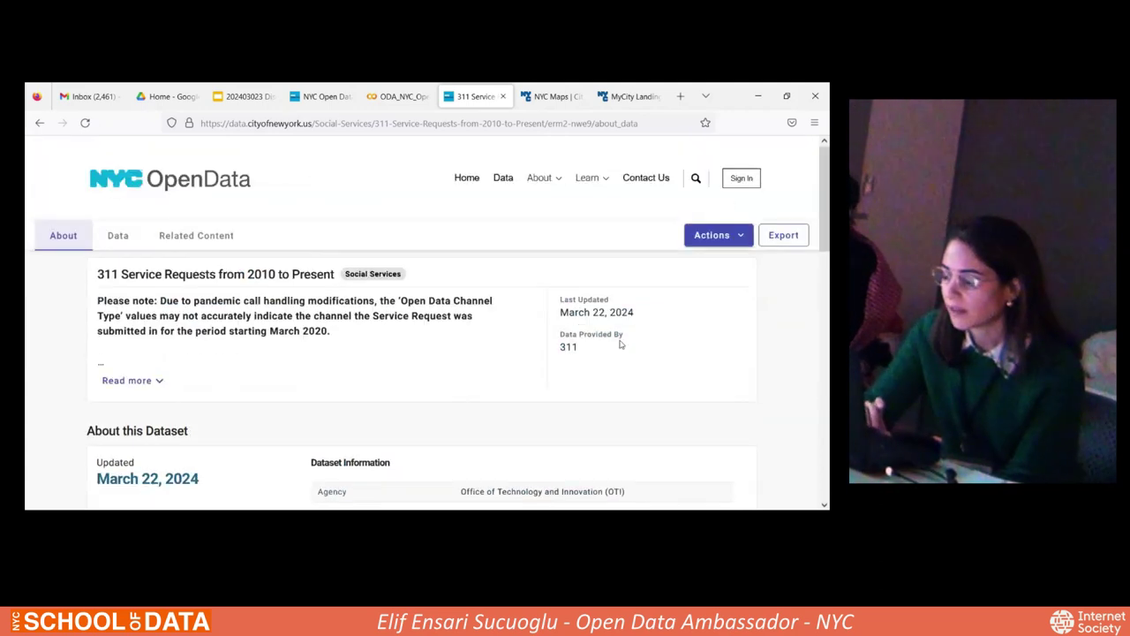
Open the 311 dataset with Actions > Query data and resize the table and Filters panel
left_click(741, 245)
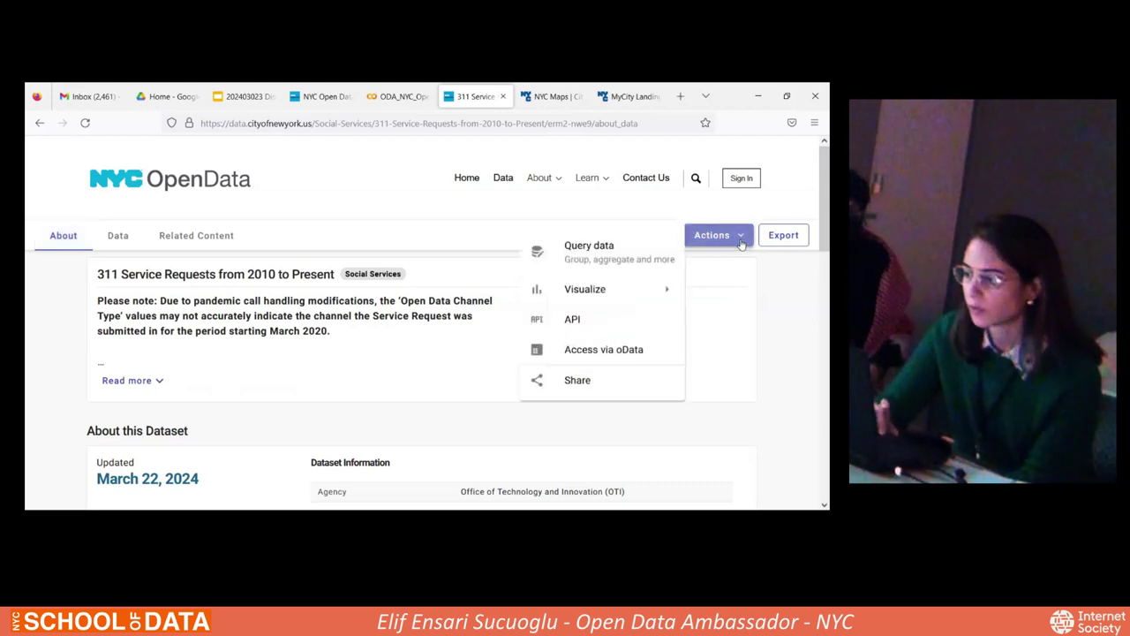
left_click(589, 246)
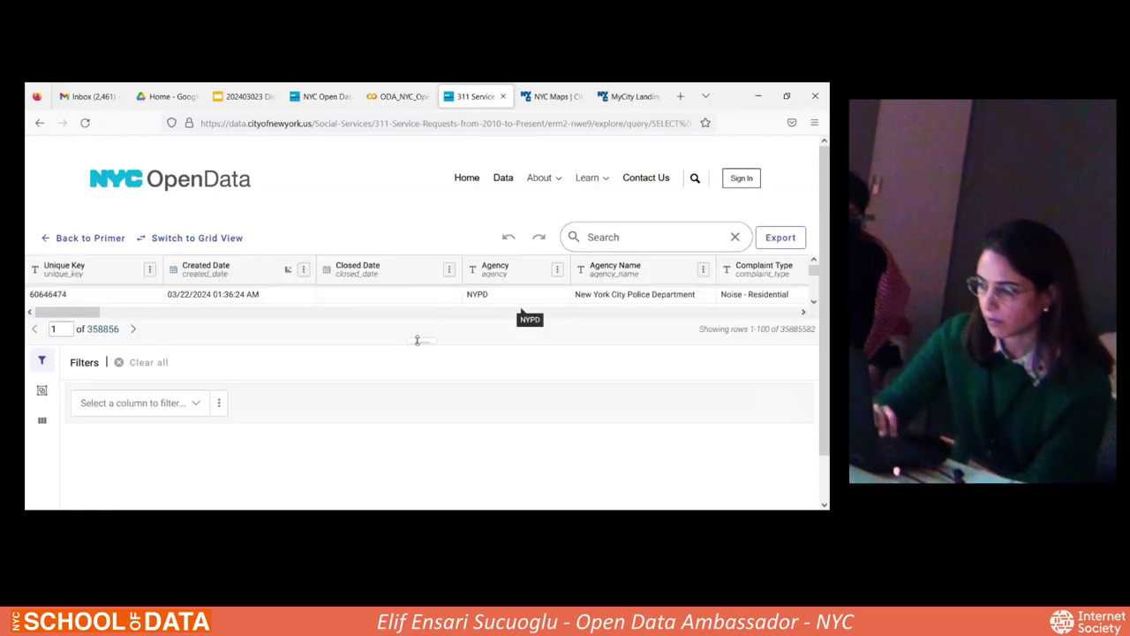
left_click_drag(418, 377, 421, 441)
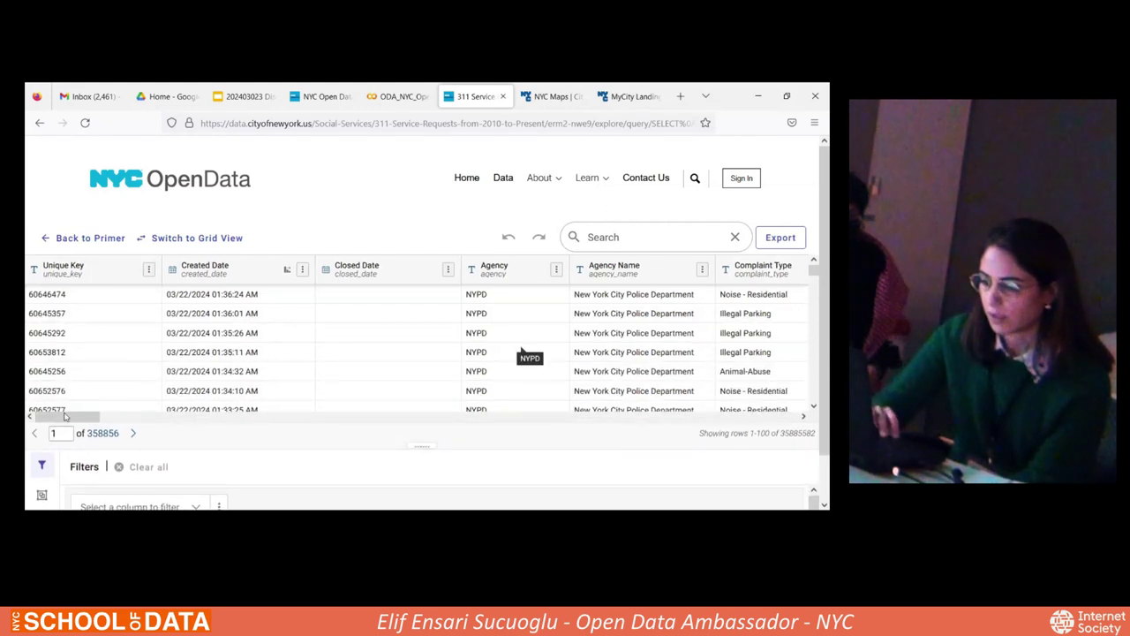
left_click_drag(90, 420, 48, 416)
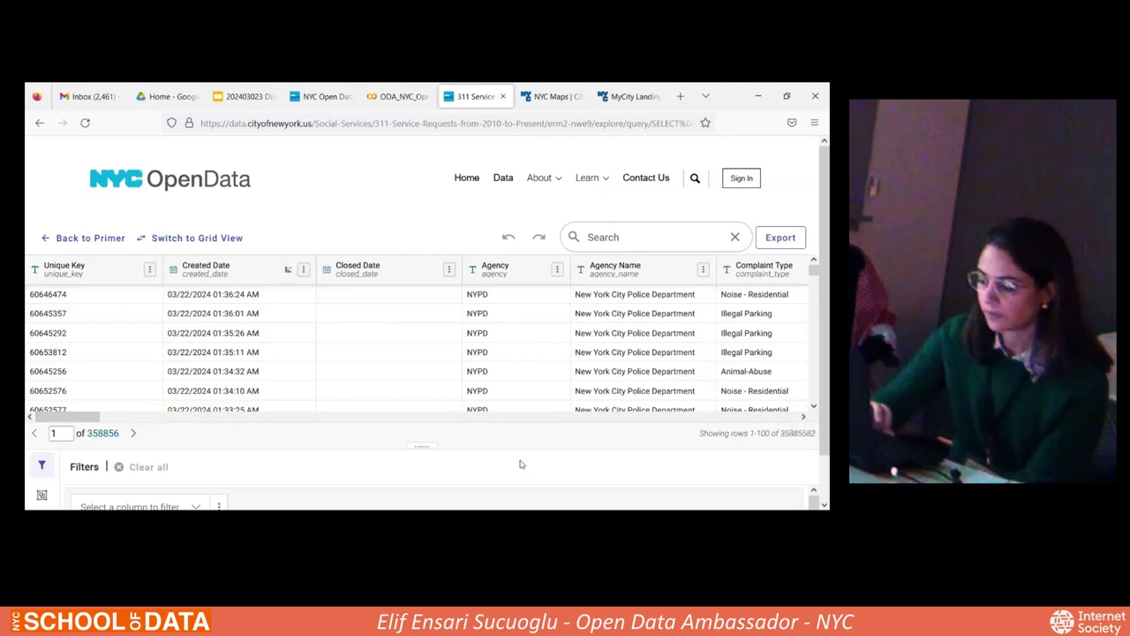
left_click_drag(423, 431, 423, 411)
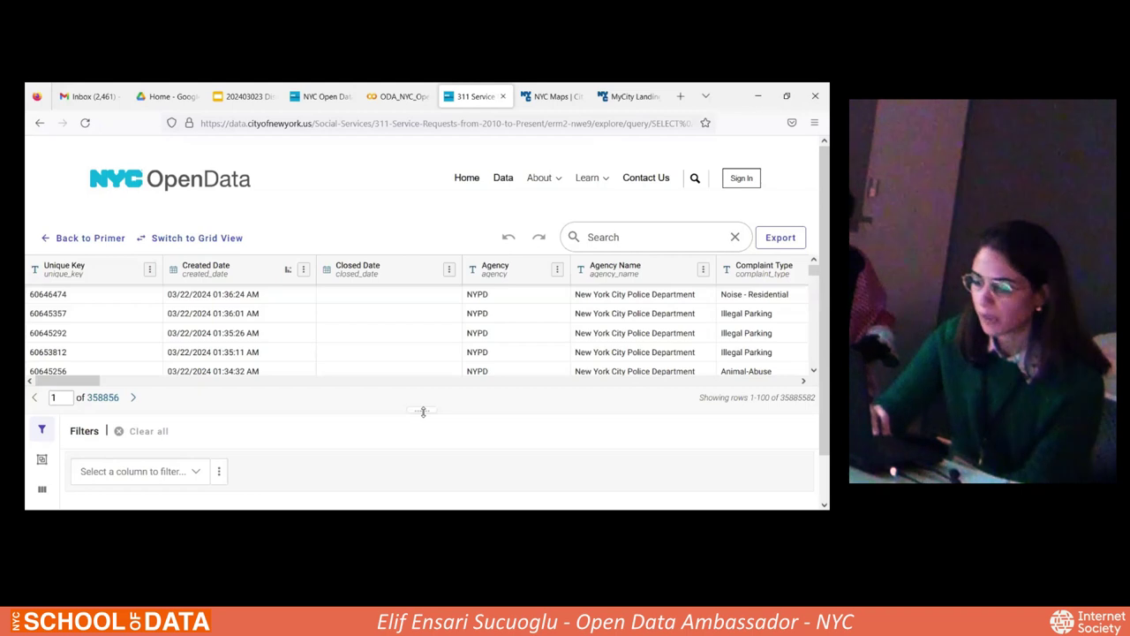
left_click_drag(425, 396, 425, 381)
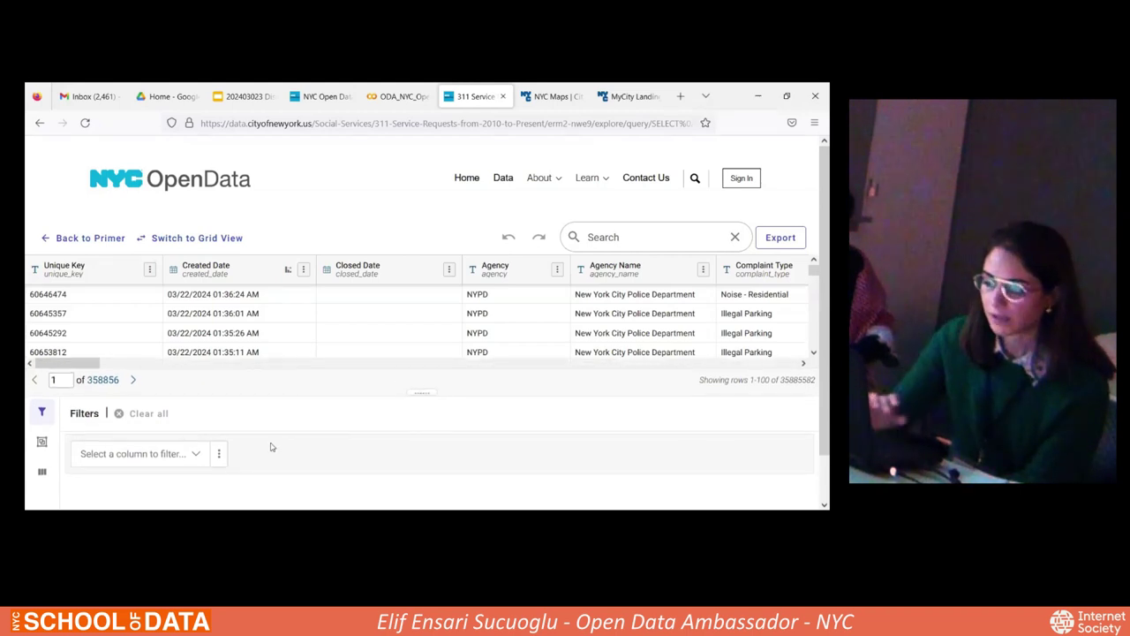
Filter Created Date from 2024 Jan 01 to 2024 Mar 23, leaving 708,671 rows
left_click(197, 457)
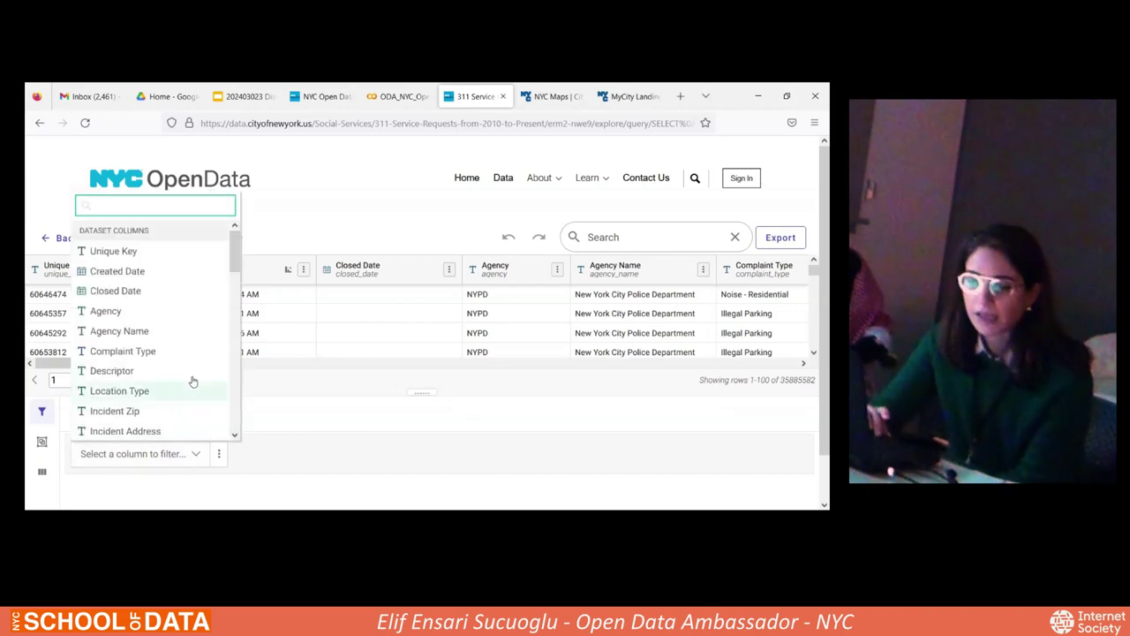
left_click(118, 271)
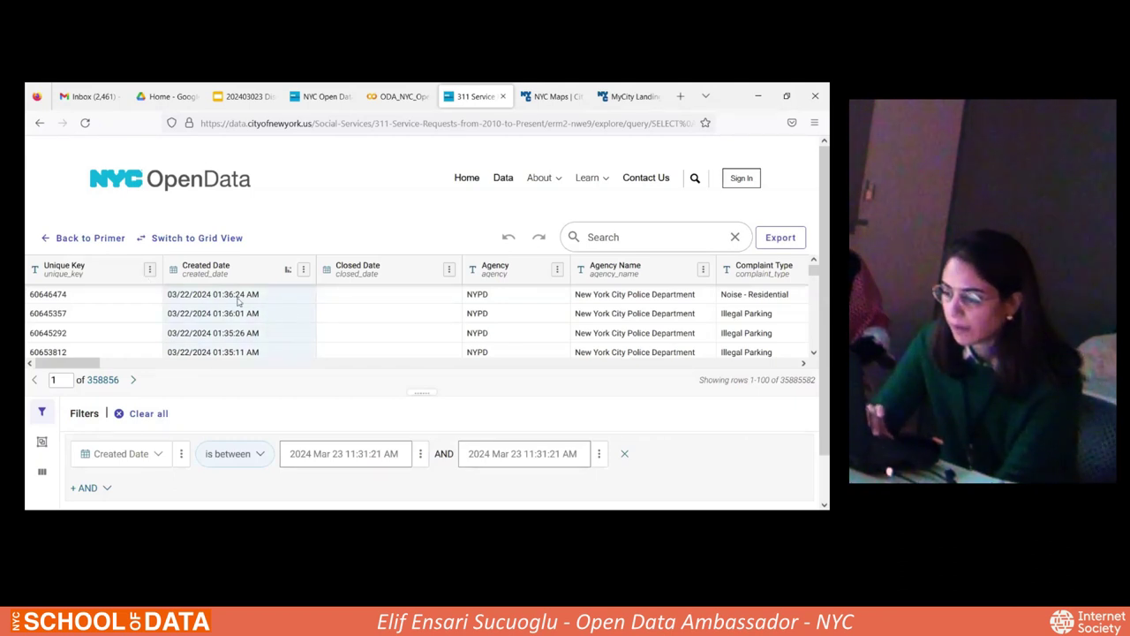
left_click(420, 455)
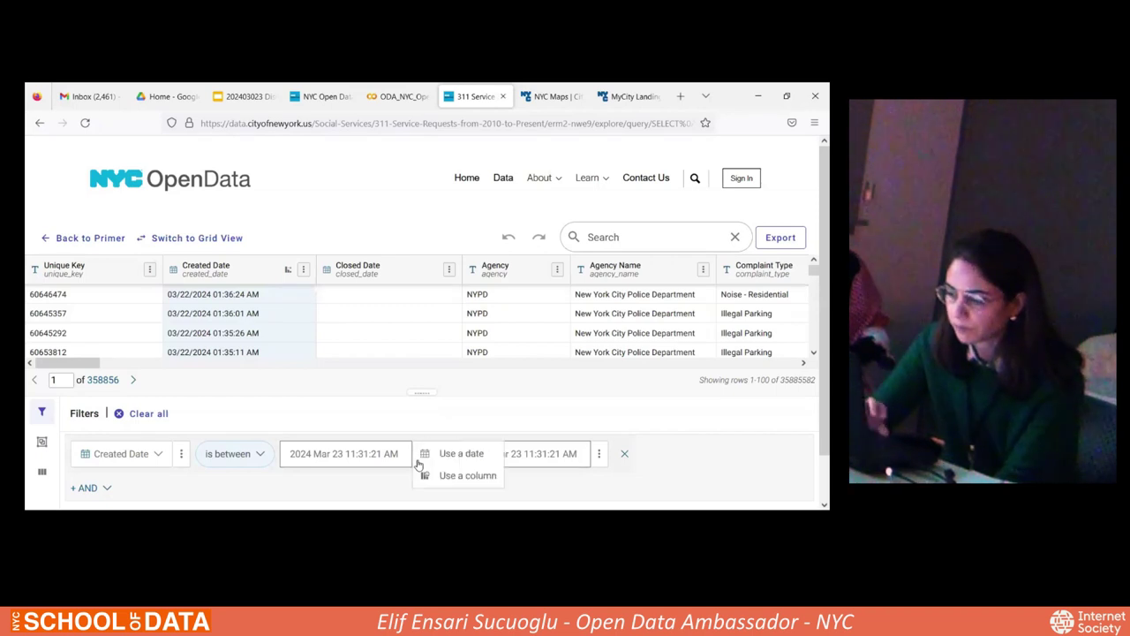
left_click(336, 456)
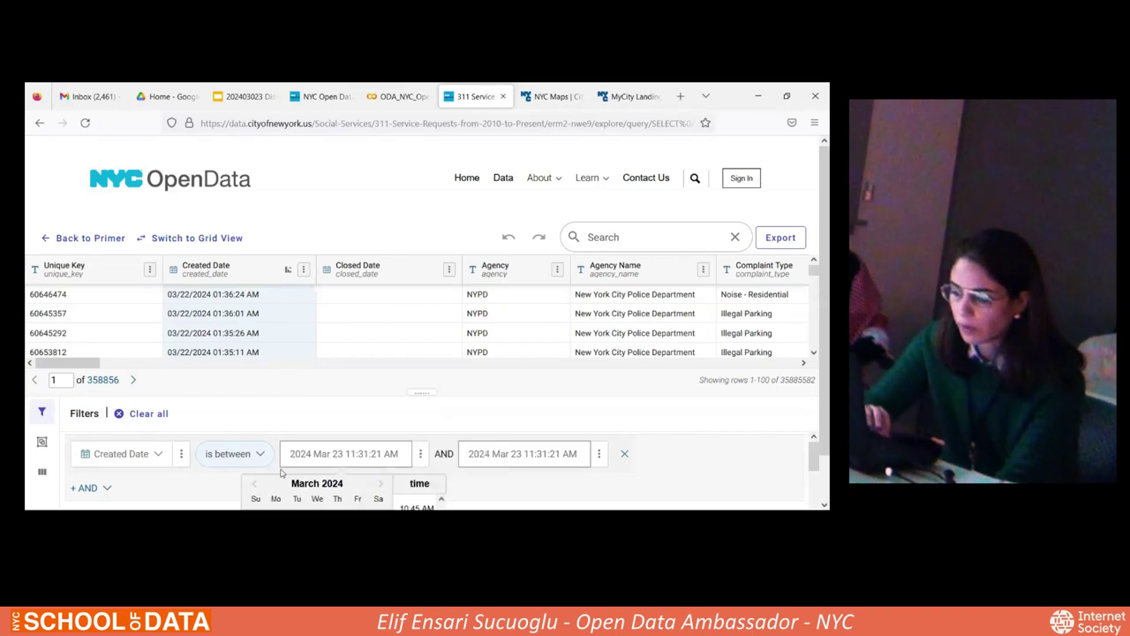
left_click(250, 485)
left_click(251, 485)
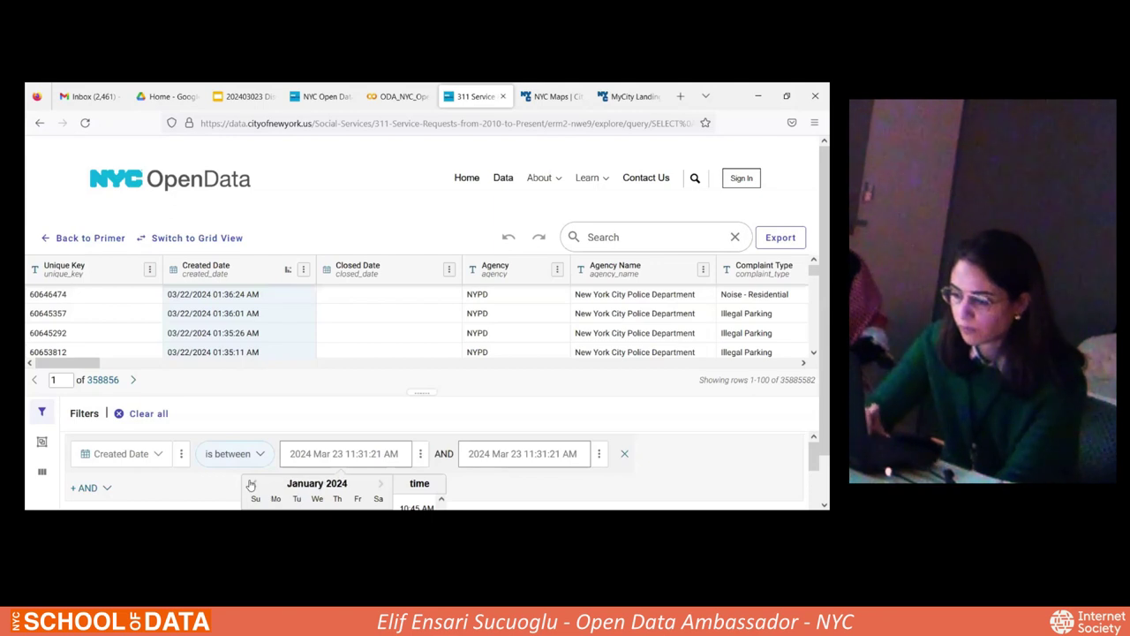
scroll(250, 485, "down", 2)
scroll(251, 485, "down", 1)
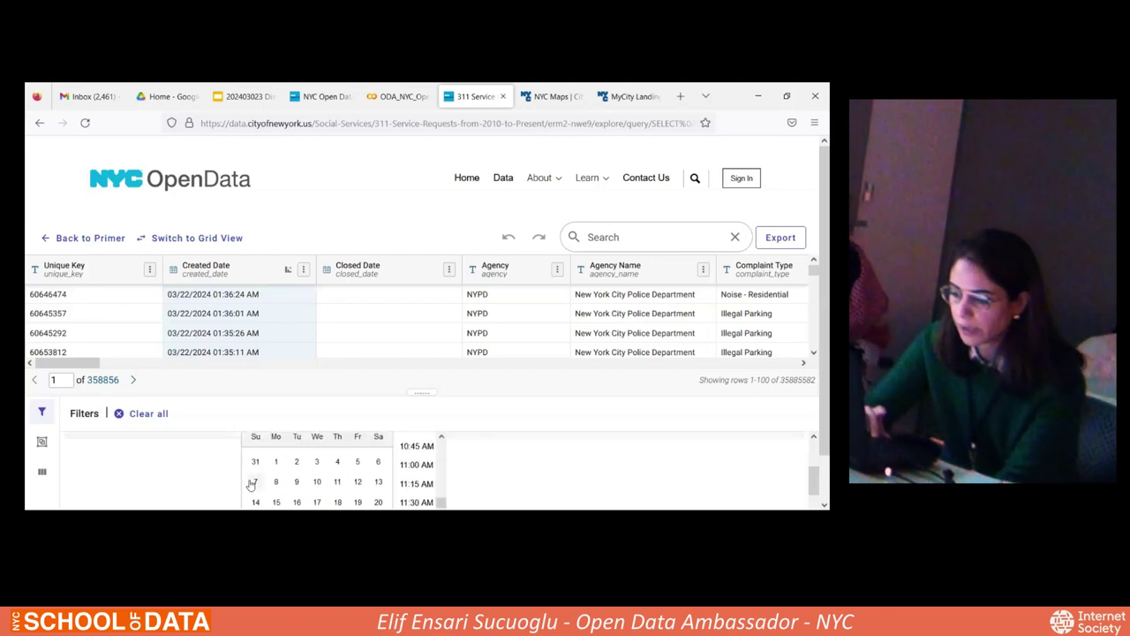
scroll(256, 481, "up", 1)
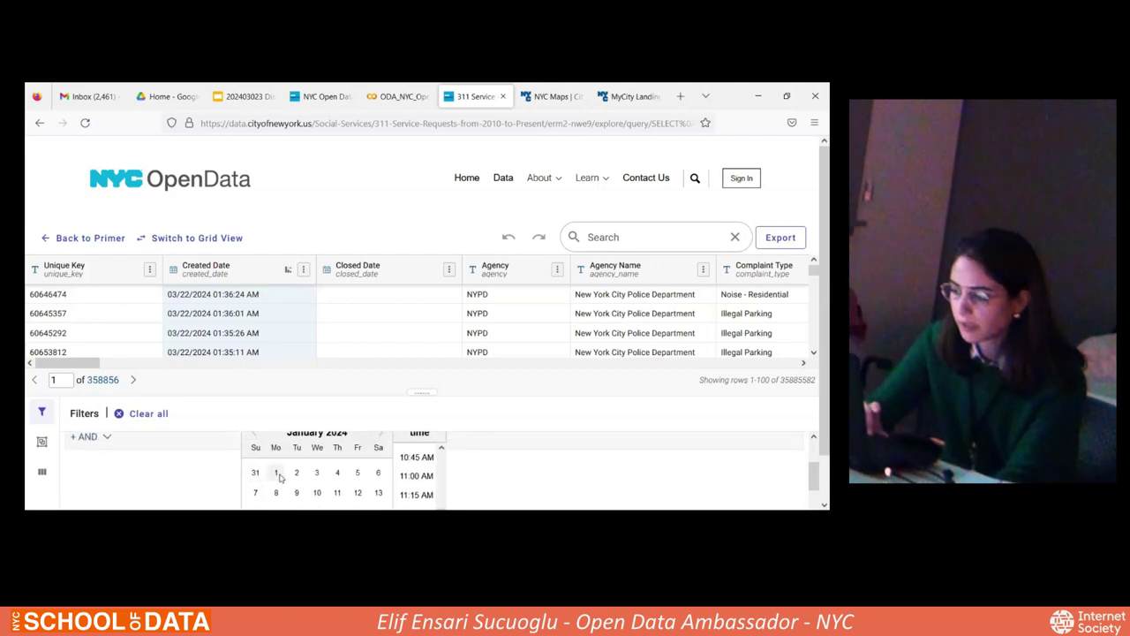
left_click(277, 478)
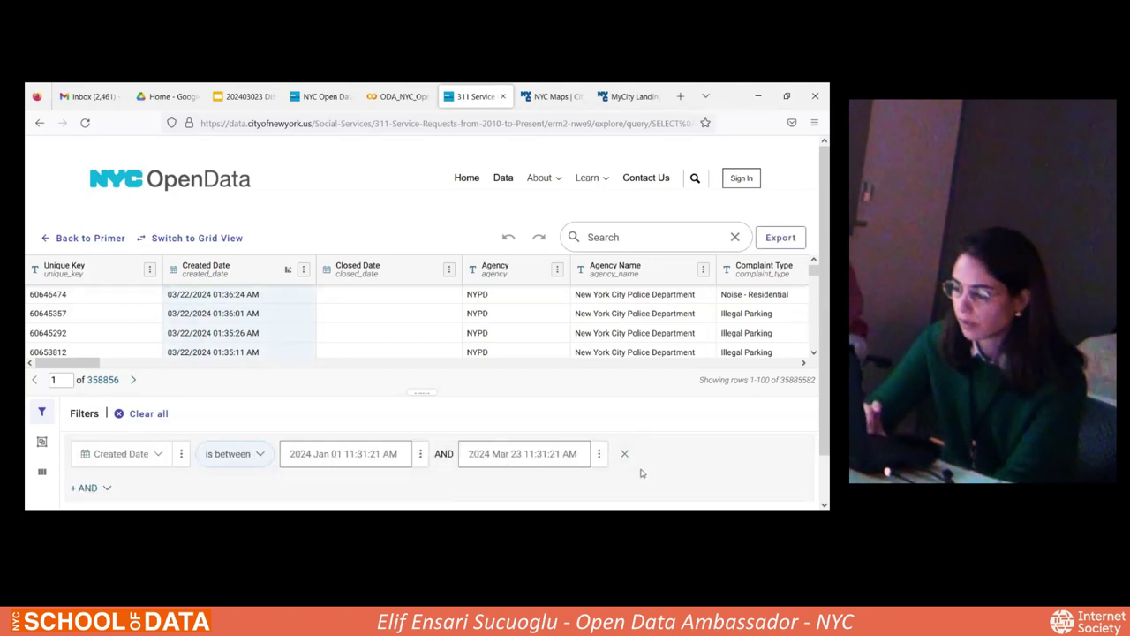
scroll(642, 474, "down", 2)
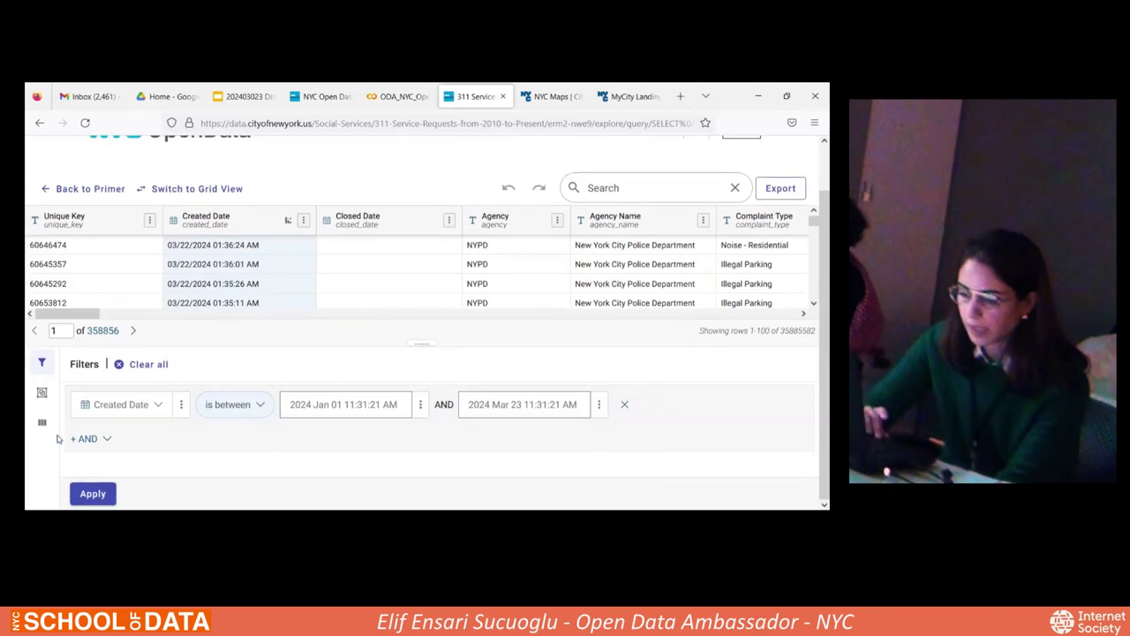
left_click(95, 493)
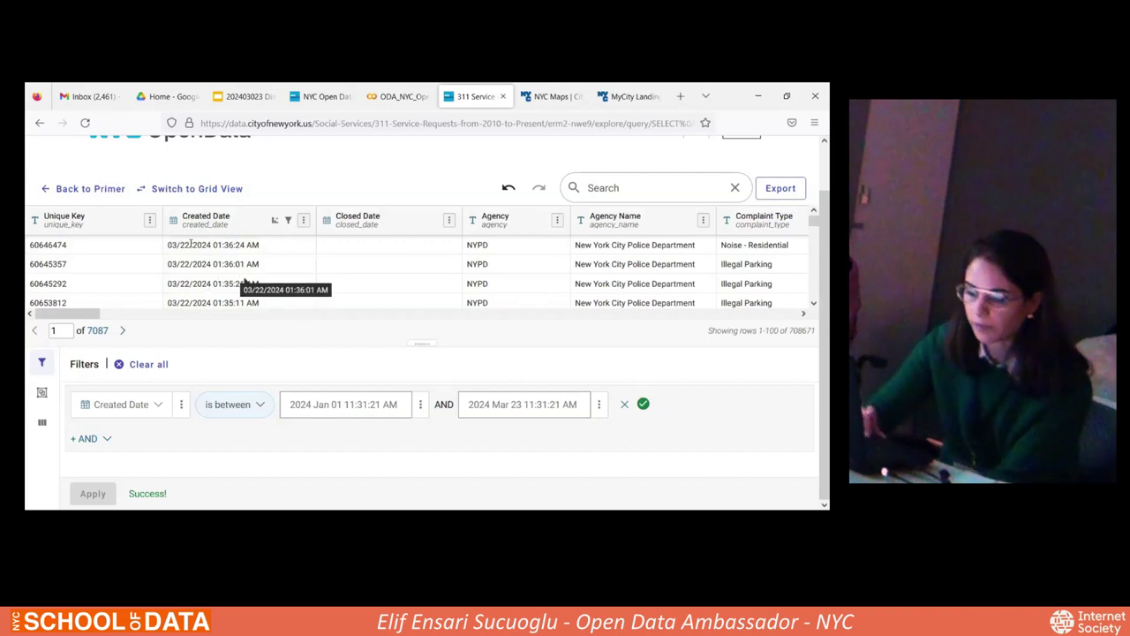
Add an AND condition requiring Agency to exactly match nypd
left_click(84, 439)
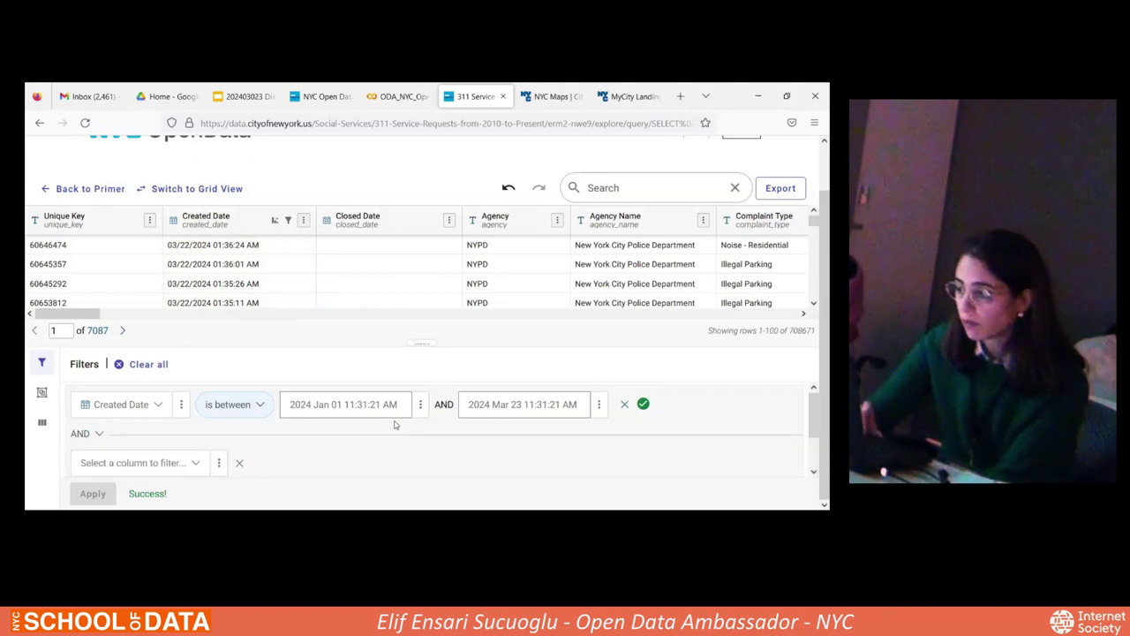
scroll(499, 277, "down", 3)
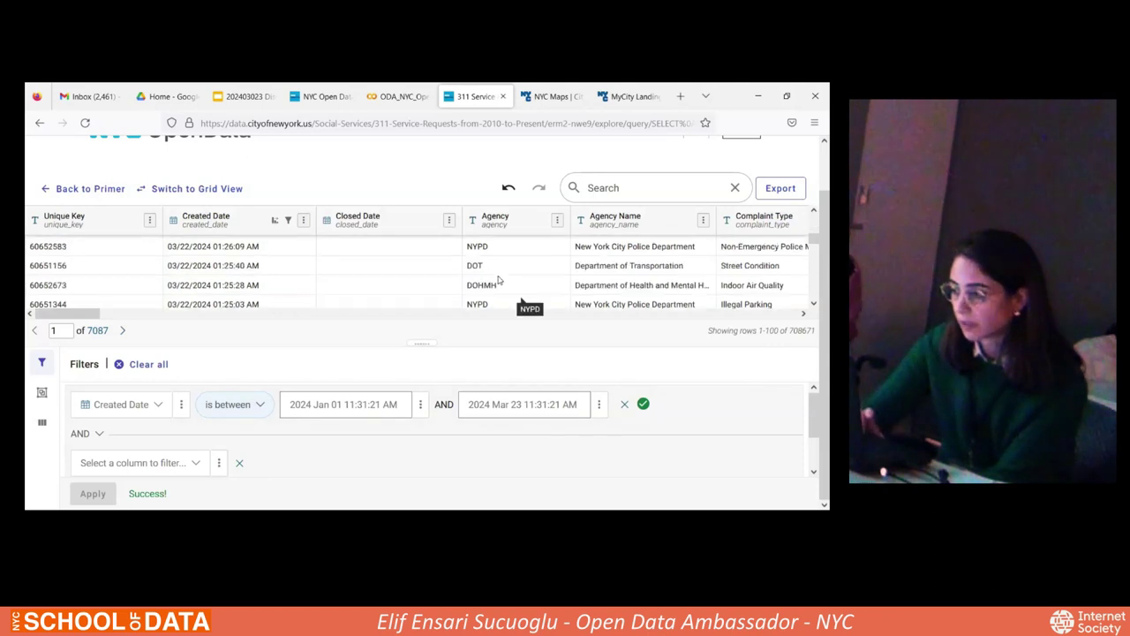
scroll(499, 280, "down", 2)
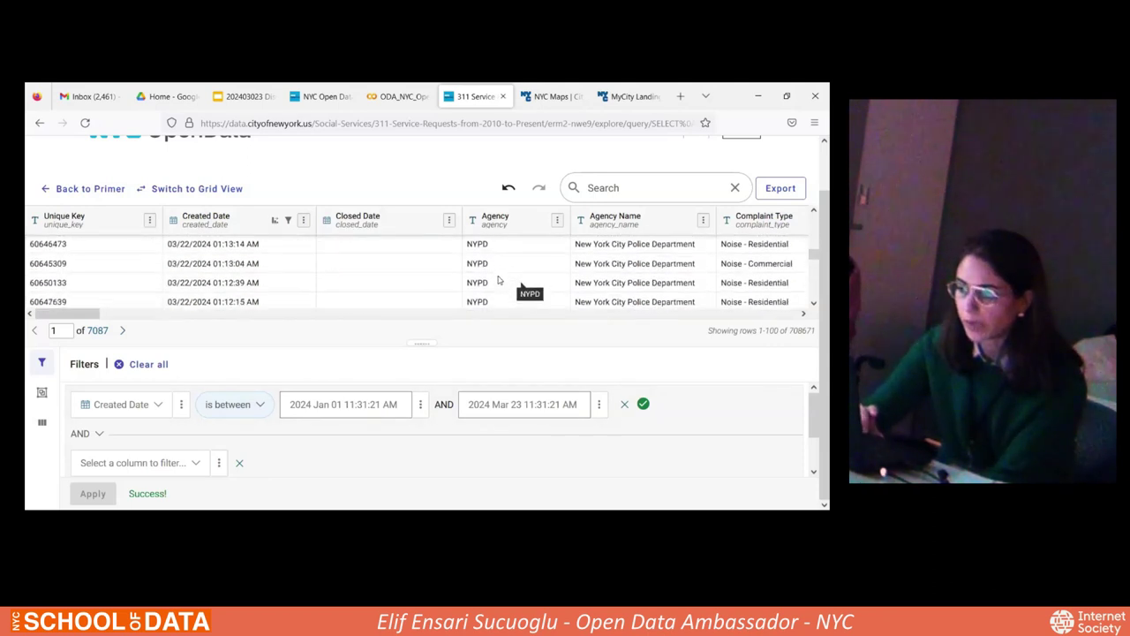
scroll(499, 280, "down", 4)
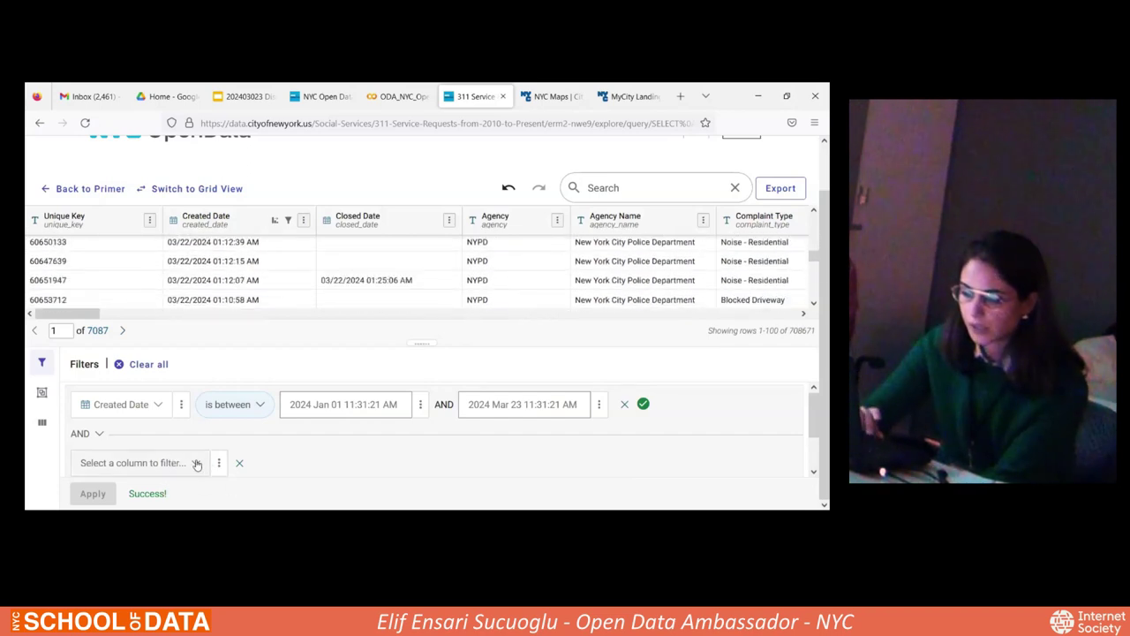
left_click(197, 465)
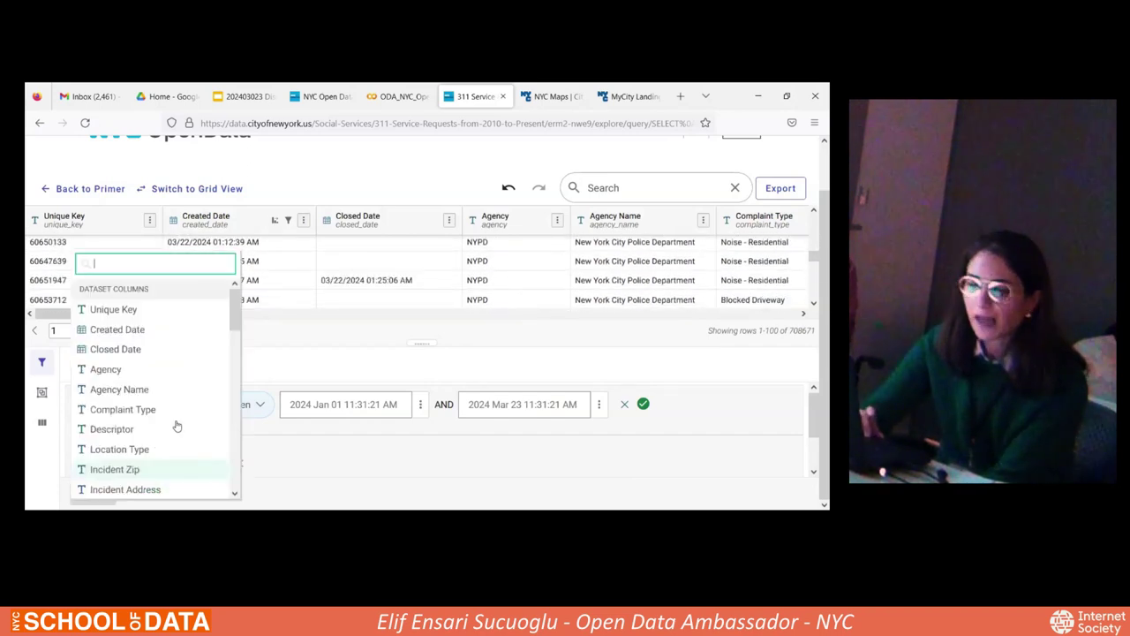
left_click(106, 369)
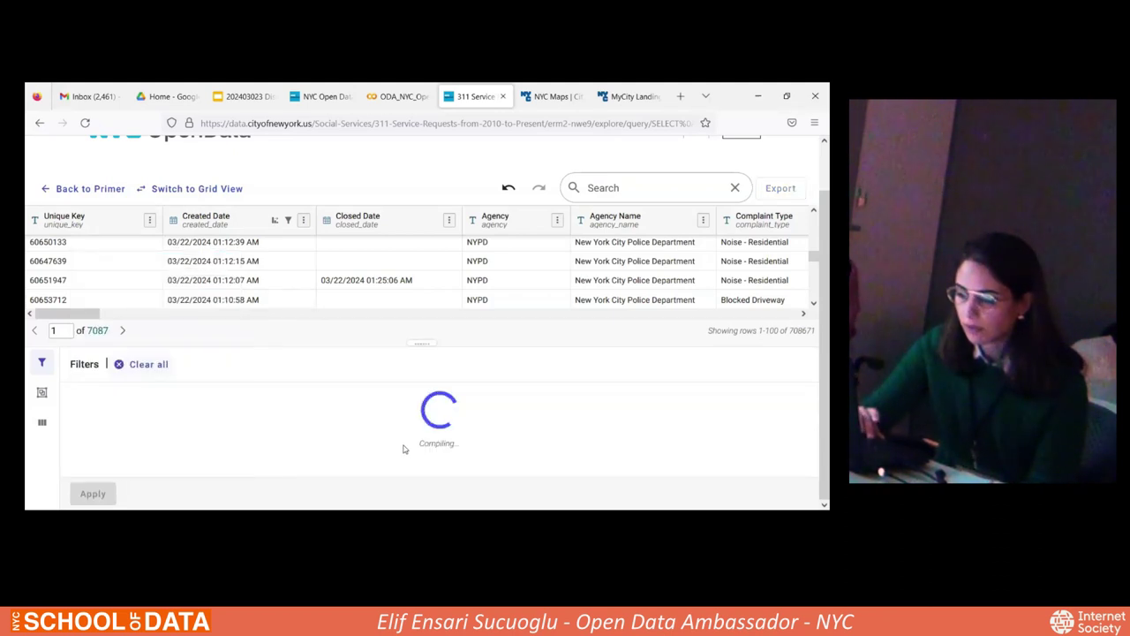
left_click(212, 463)
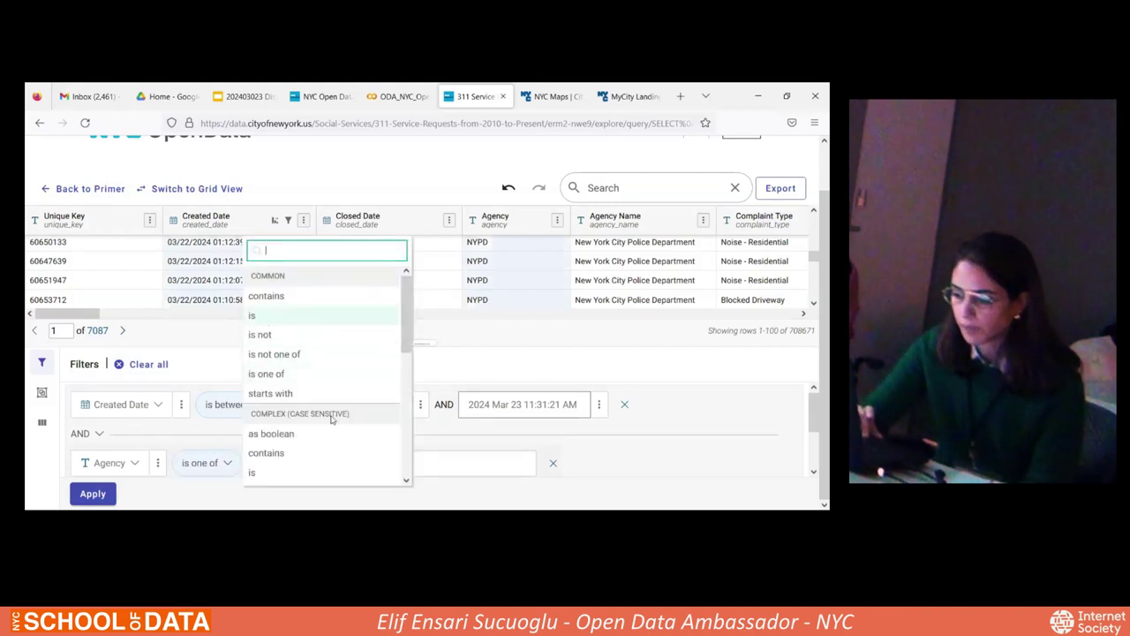
left_click(273, 471)
left_click(273, 465)
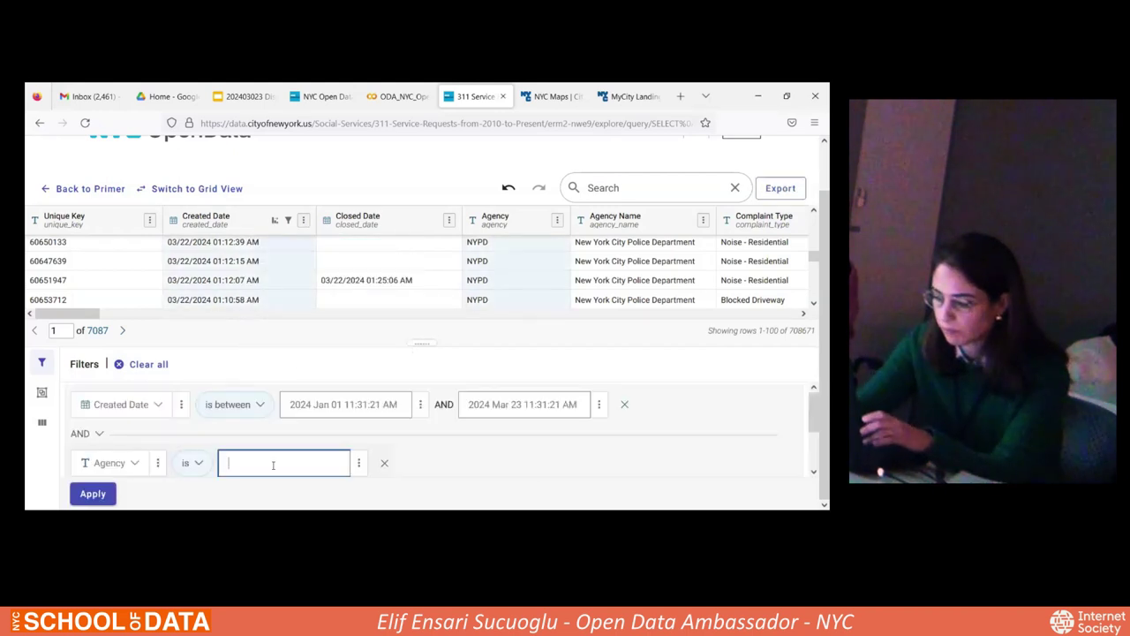
type("nypd")
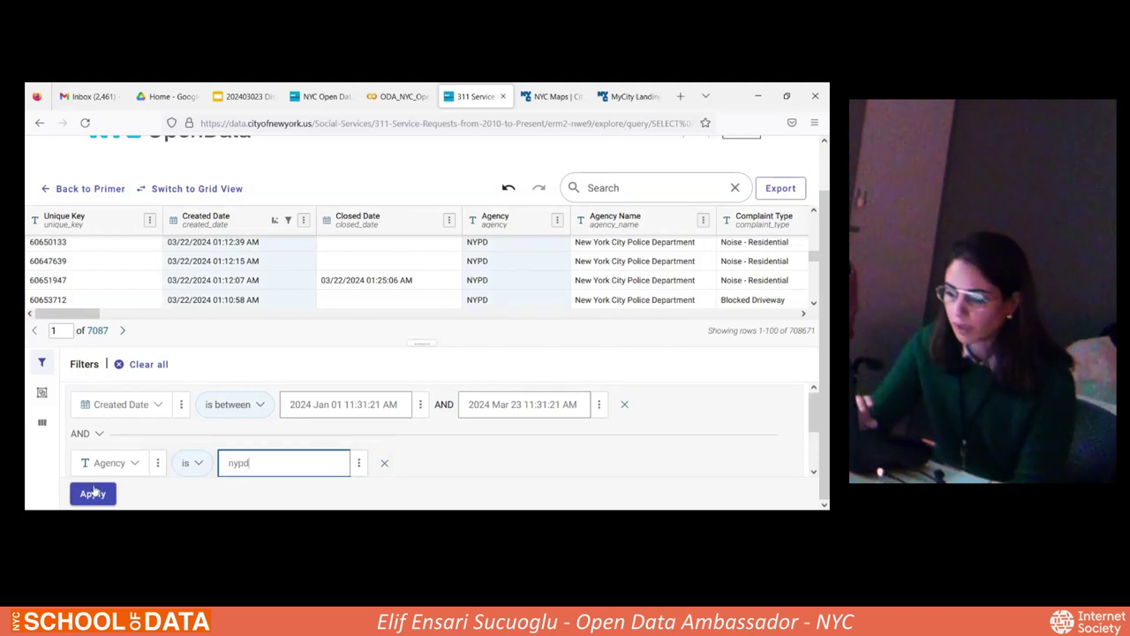
left_click(93, 493)
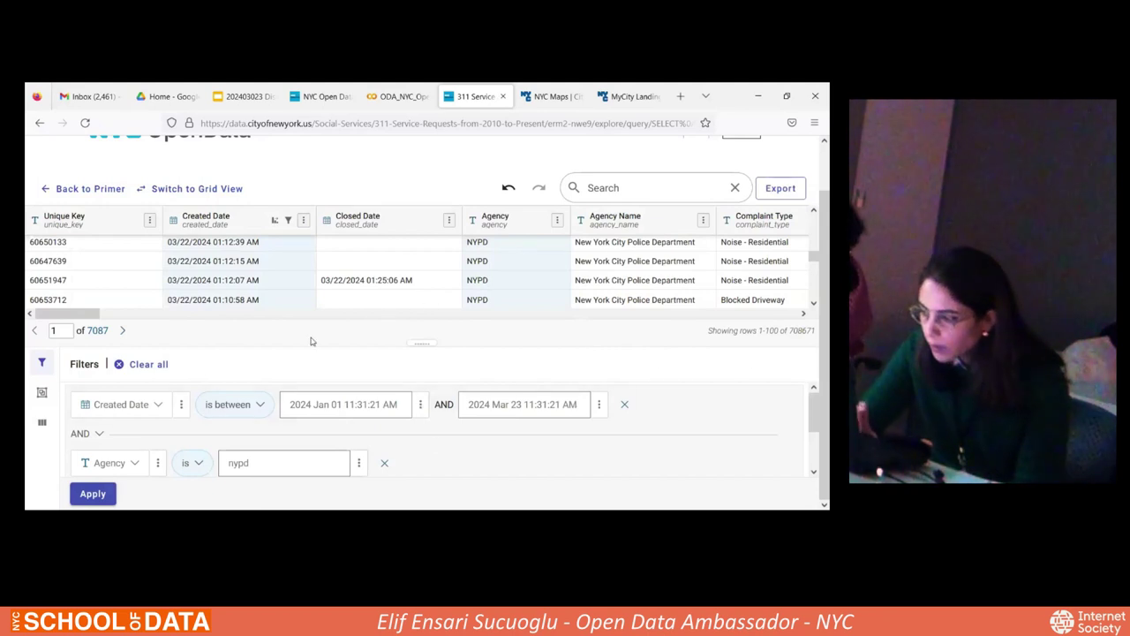
Run the query (278,476 rows) and scroll the table right to the Descriptor column
scroll(512, 265, "up", 3)
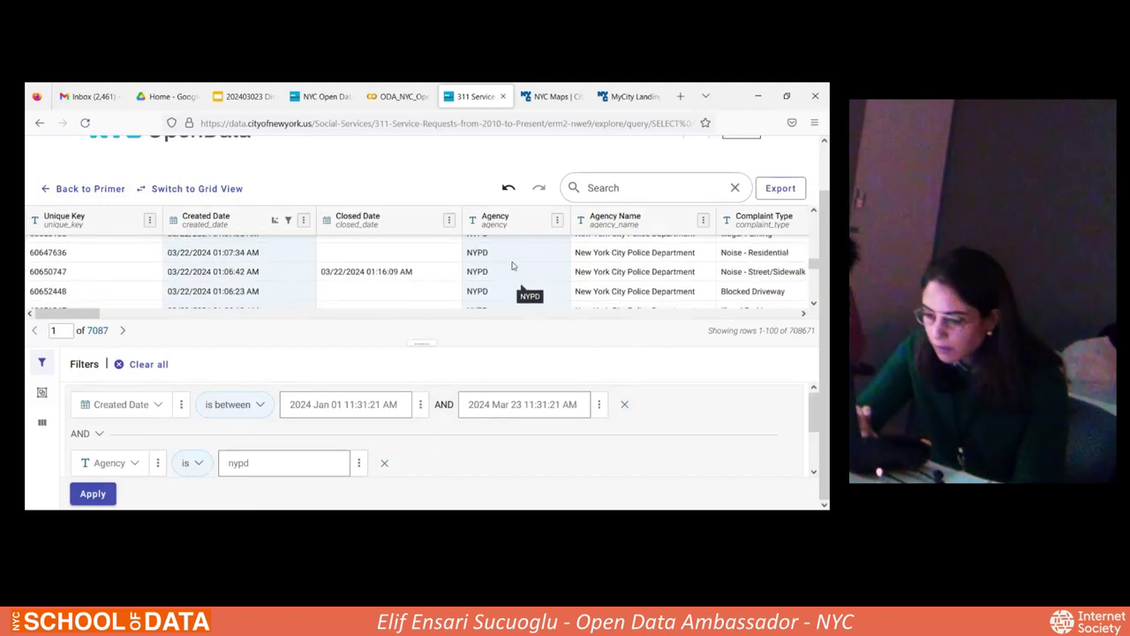
left_click(88, 496)
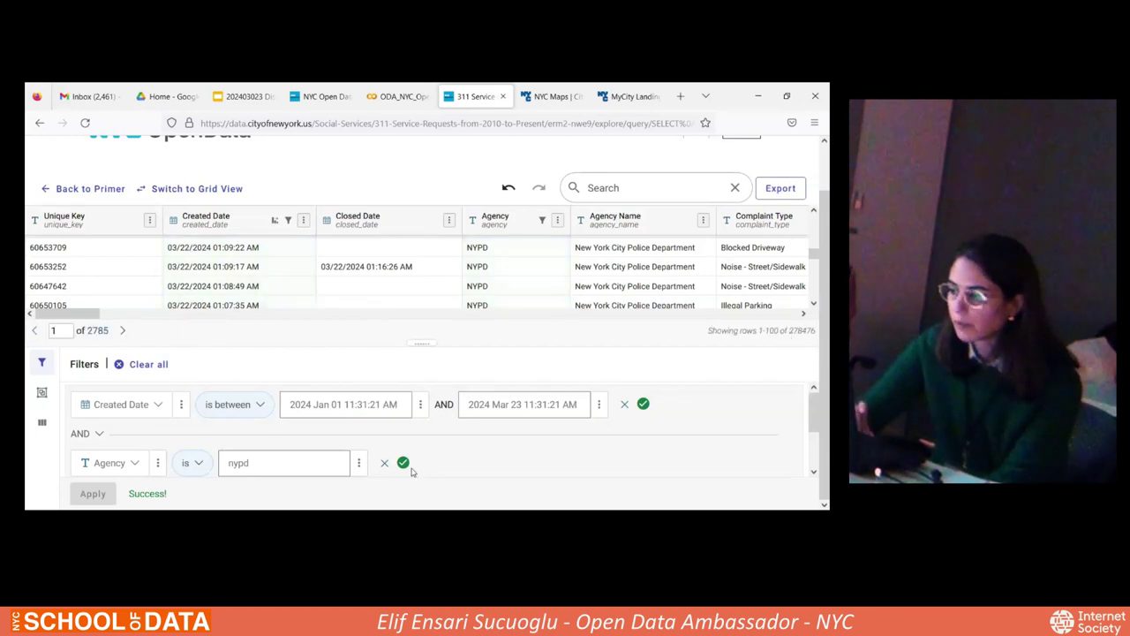
scroll(512, 288, "down", 1)
scroll(512, 287, "up", 5)
scroll(600, 303, "up", 3)
left_click_drag(69, 313, 99, 310)
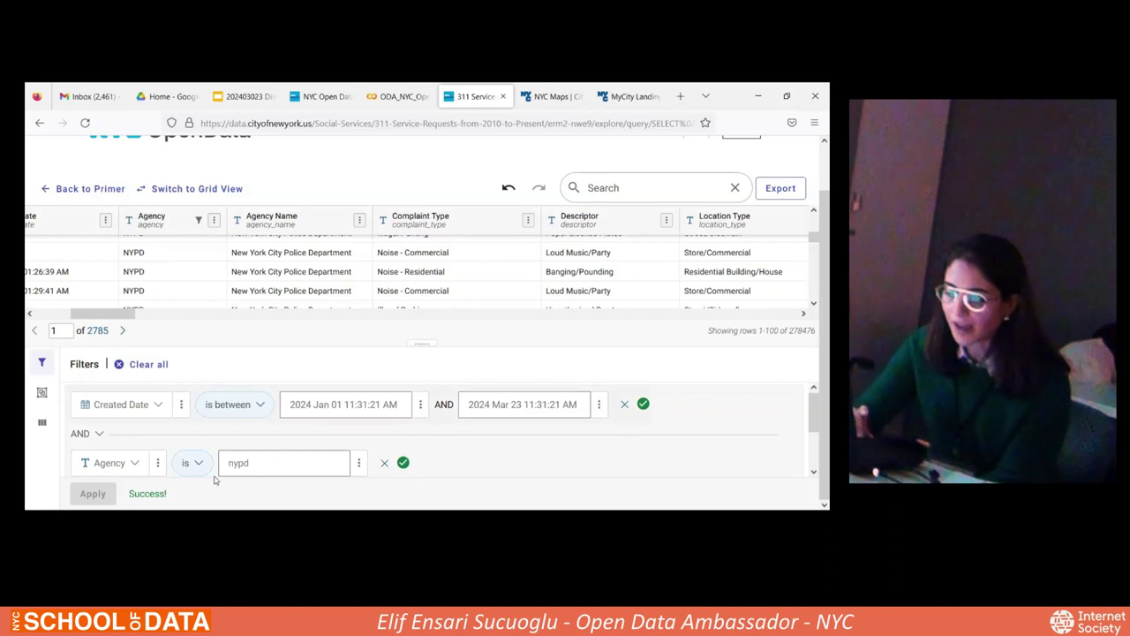
scroll(214, 472, "down", 2)
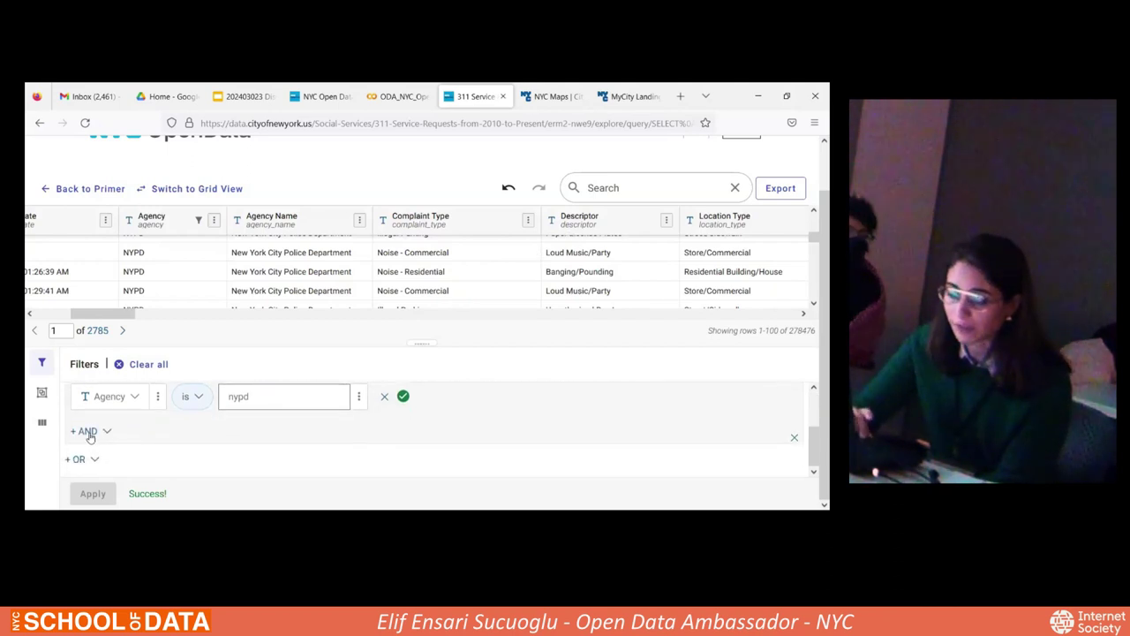
Add a Descriptor contains 'bike' condition, cutting results to 5,569 rows
left_click(196, 459)
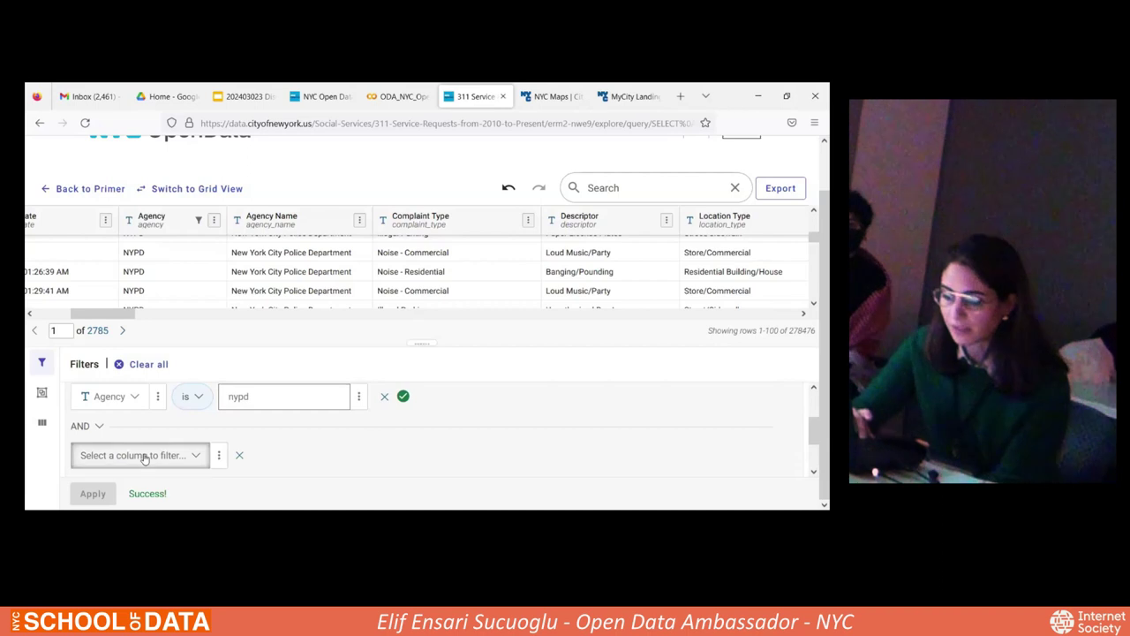
left_click(146, 456)
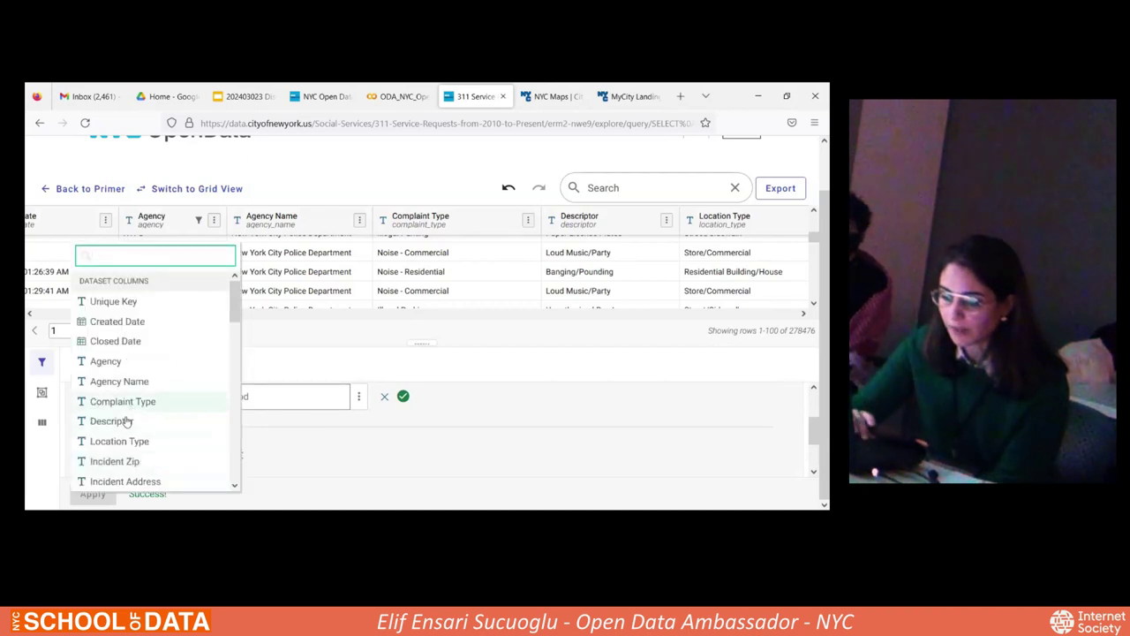
left_click(255, 459)
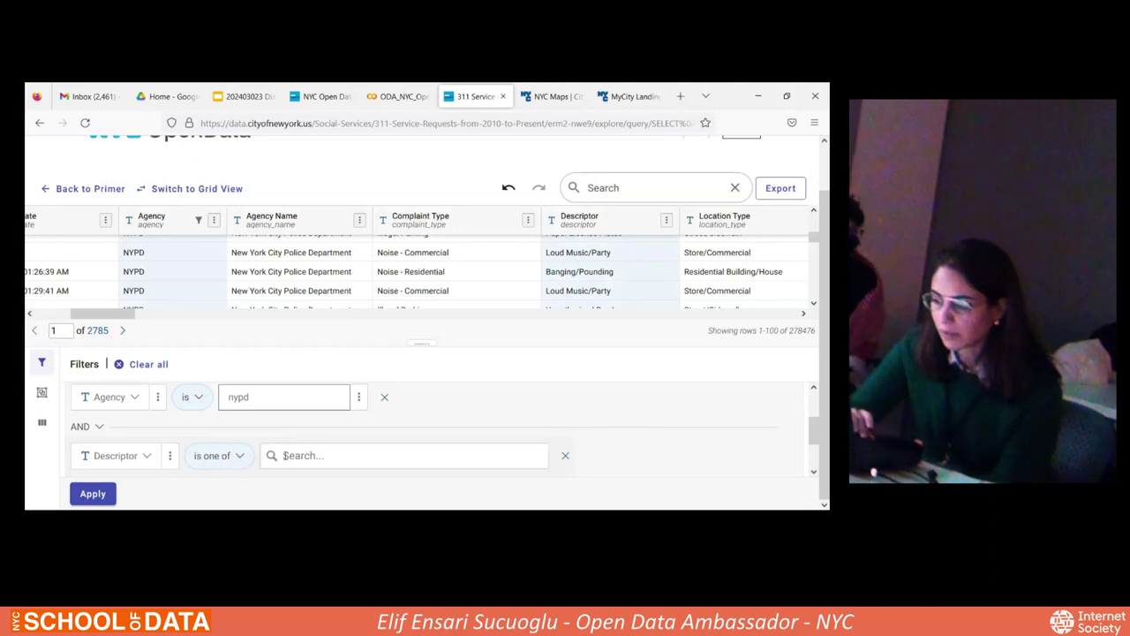
left_click(239, 458)
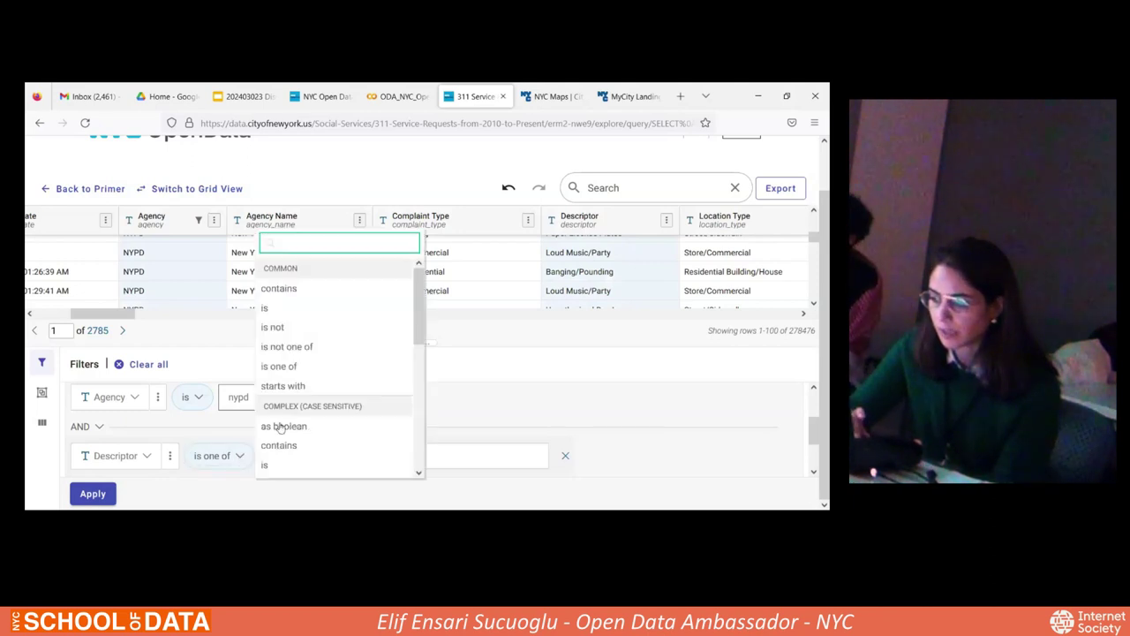
left_click(291, 289)
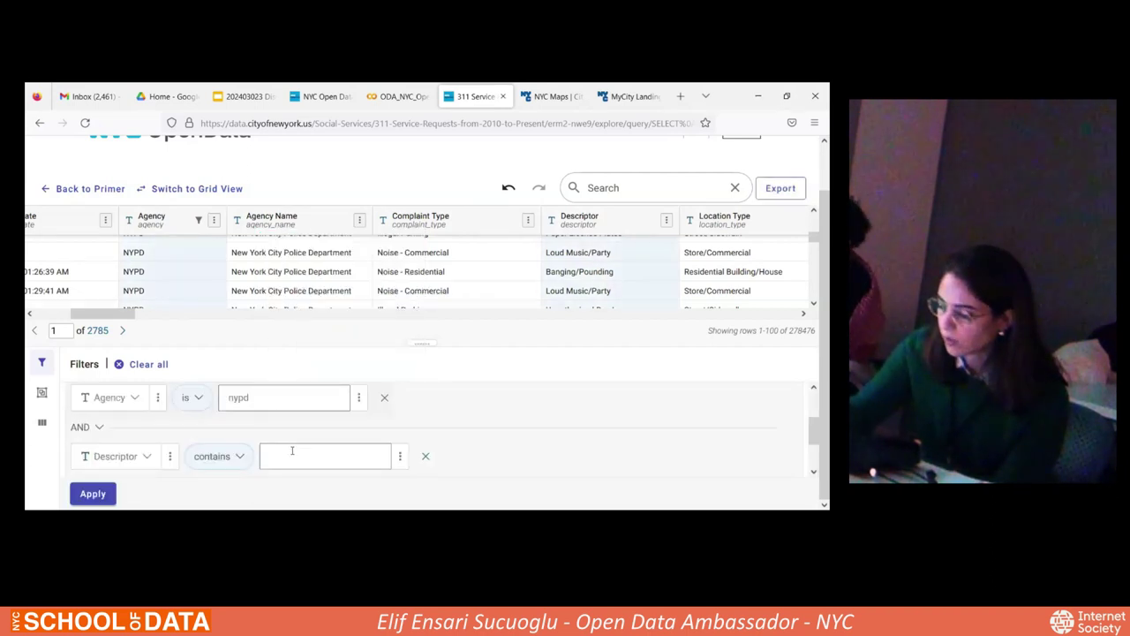
left_click(292, 452)
type("b")
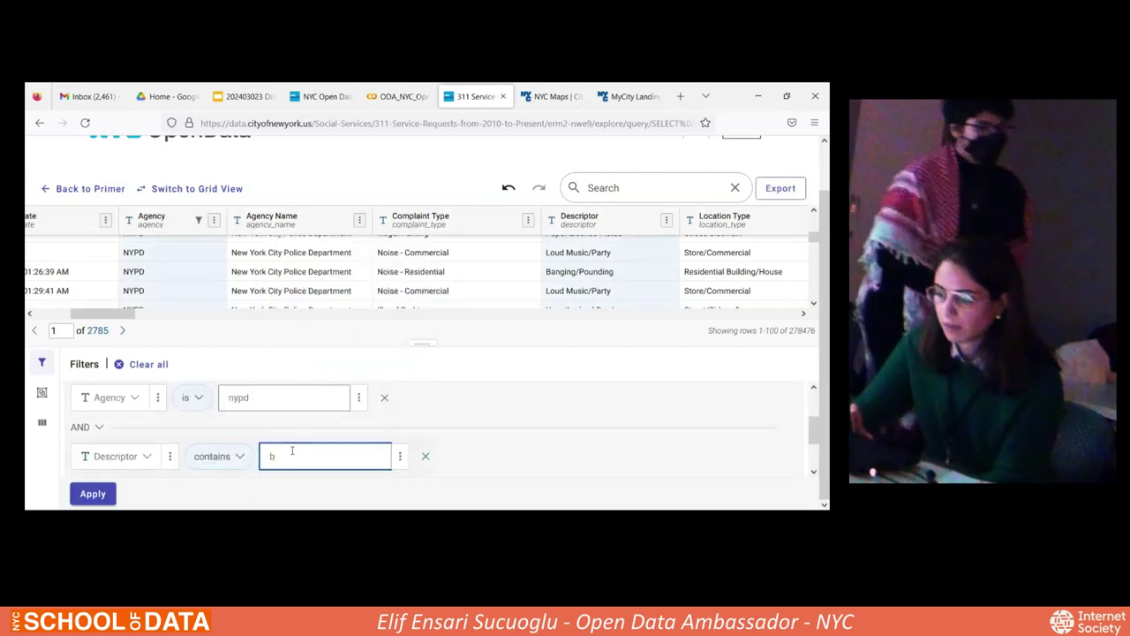
type("ike")
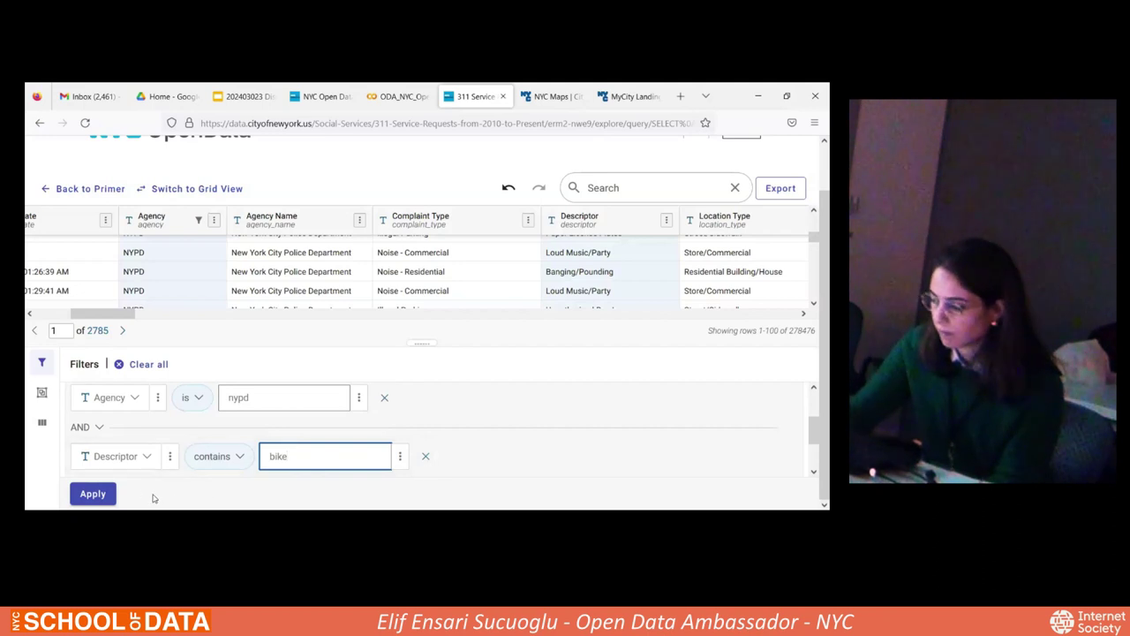
left_click(99, 499)
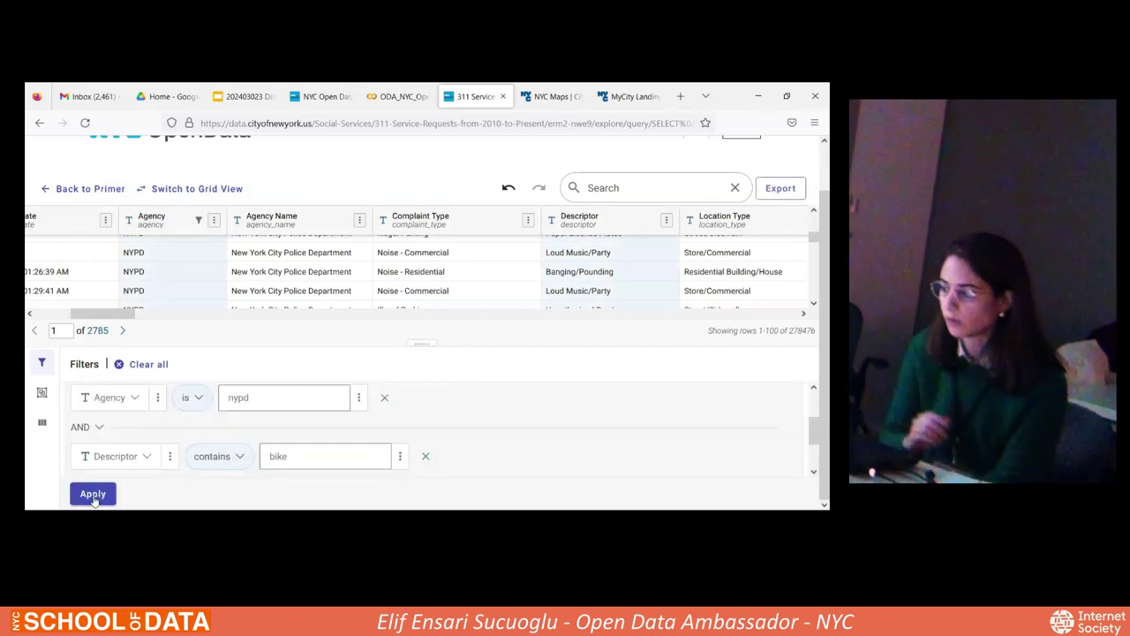
left_click(94, 499)
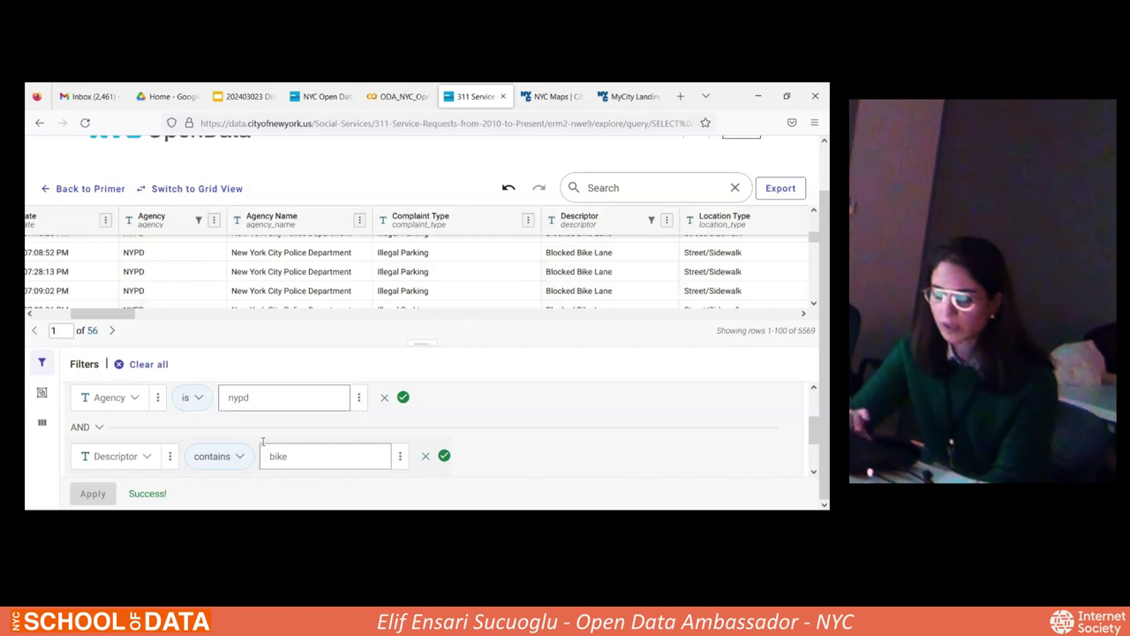
Switch the Descriptor operator to 'is one of' and remove the bike value
scroll(262, 442, "down", 2)
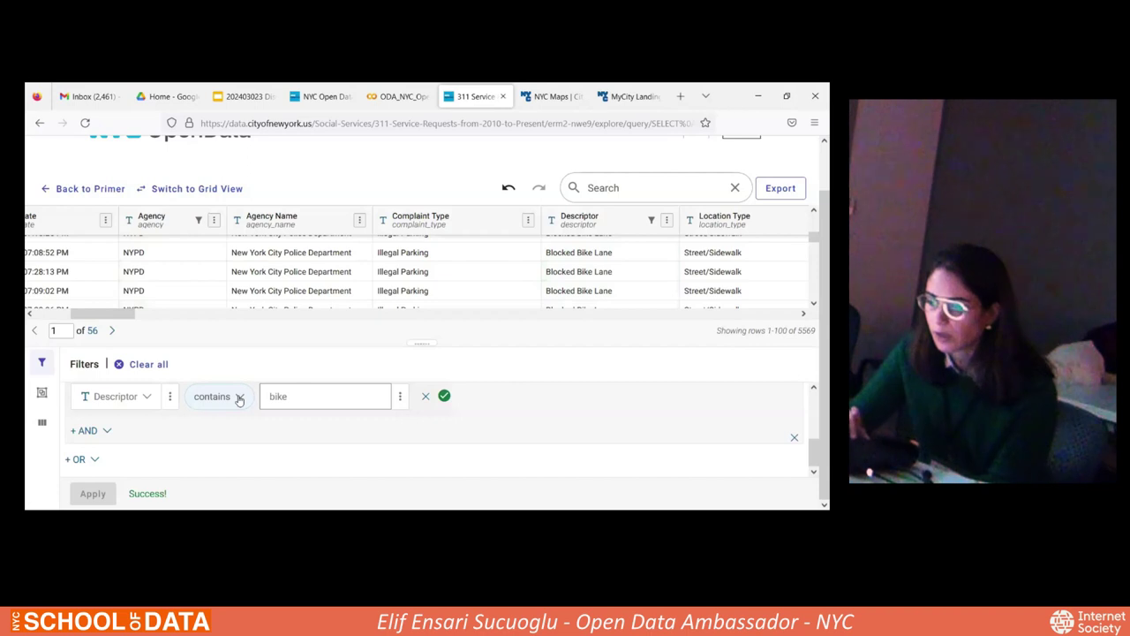
left_click(239, 397)
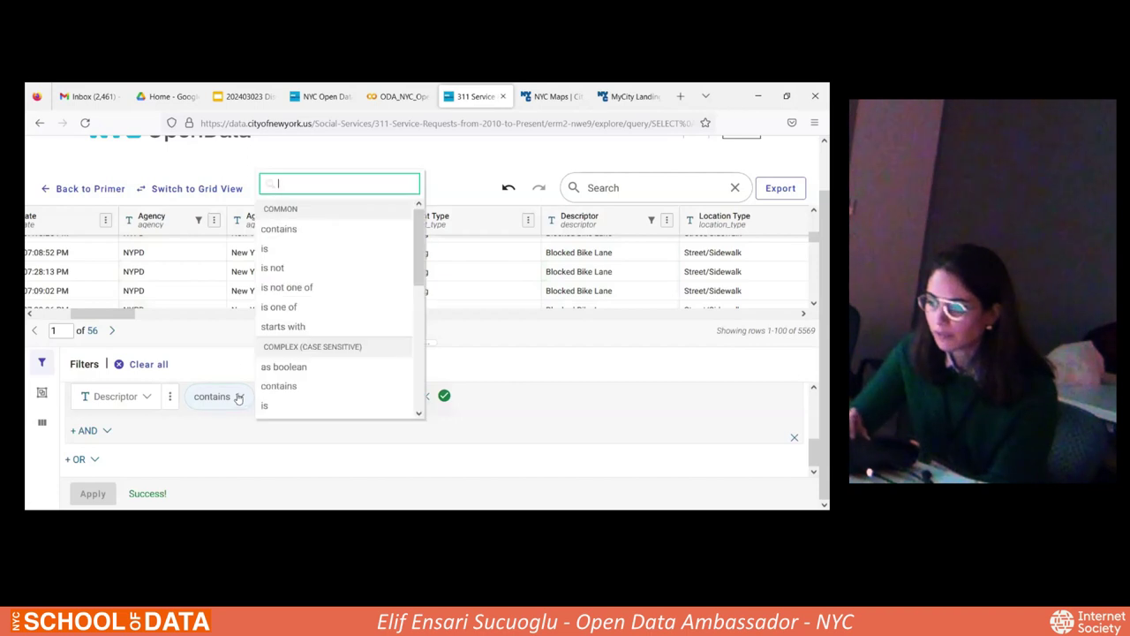
left_click(303, 308)
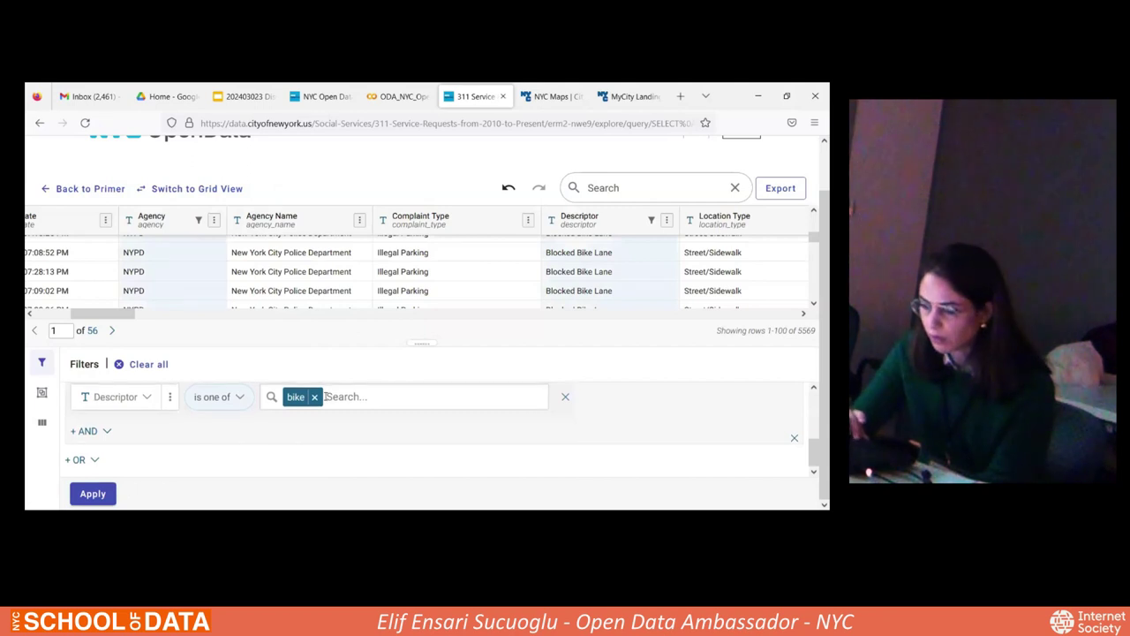
scroll(345, 402, "up", 3)
scroll(362, 409, "down", 3)
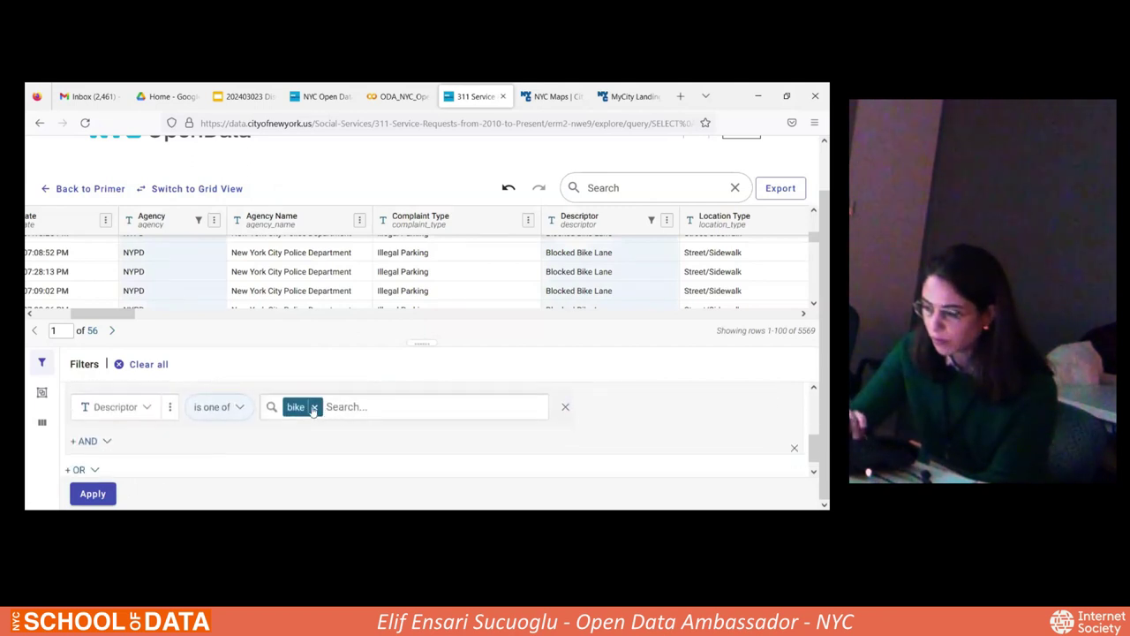
left_click(313, 409)
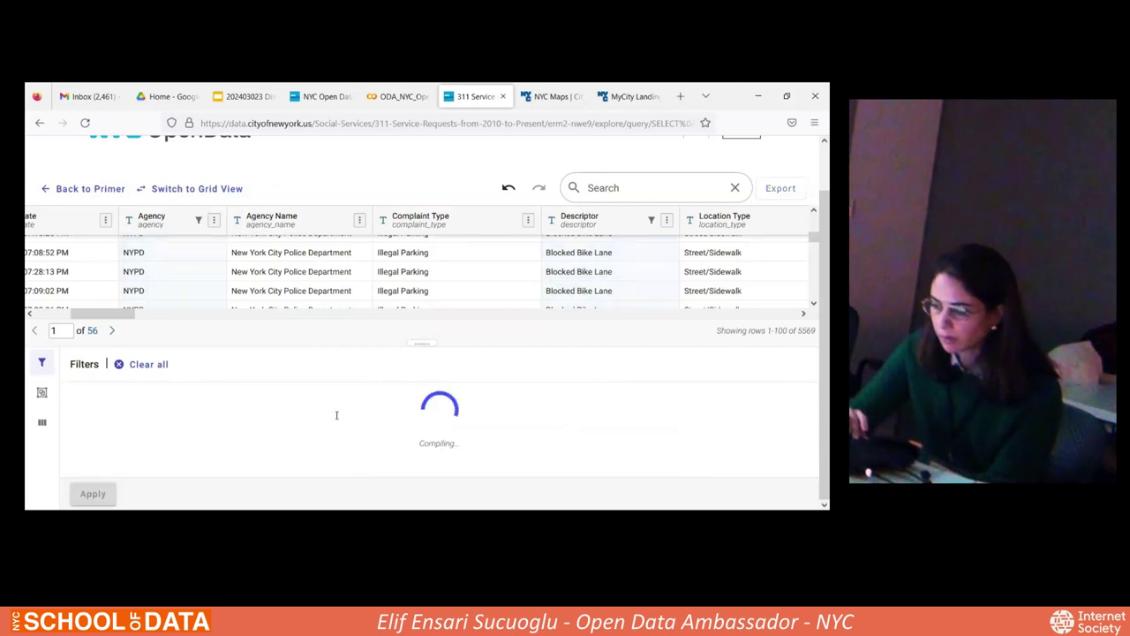
Search Descriptor values for 'bik' to list Bike Lane and Bike Rack Repair
left_click(301, 404)
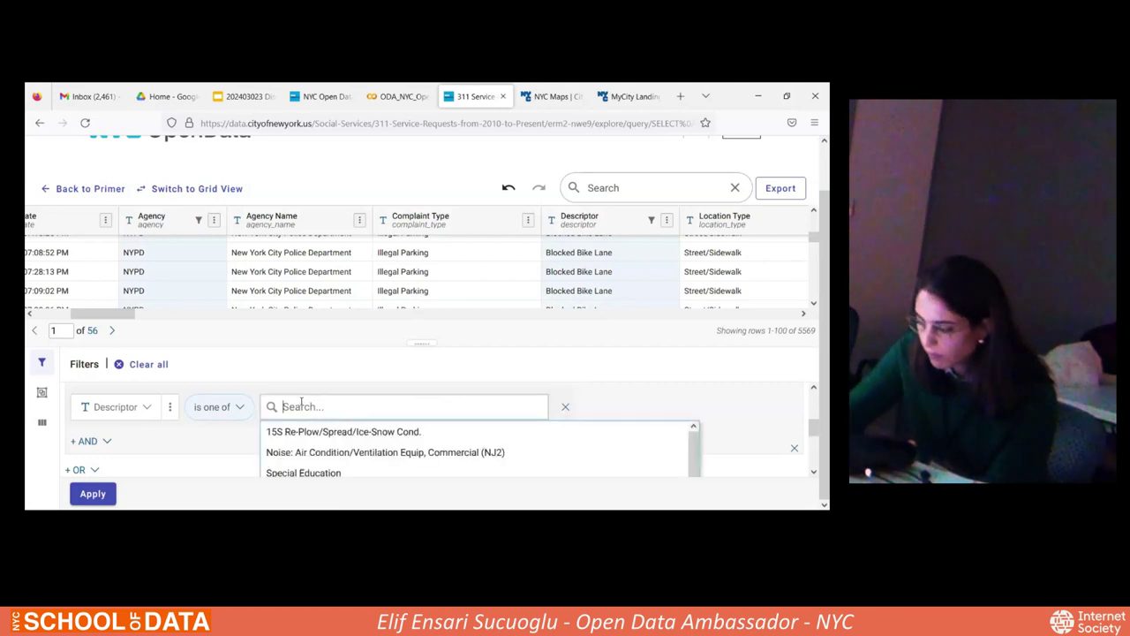
type("bike")
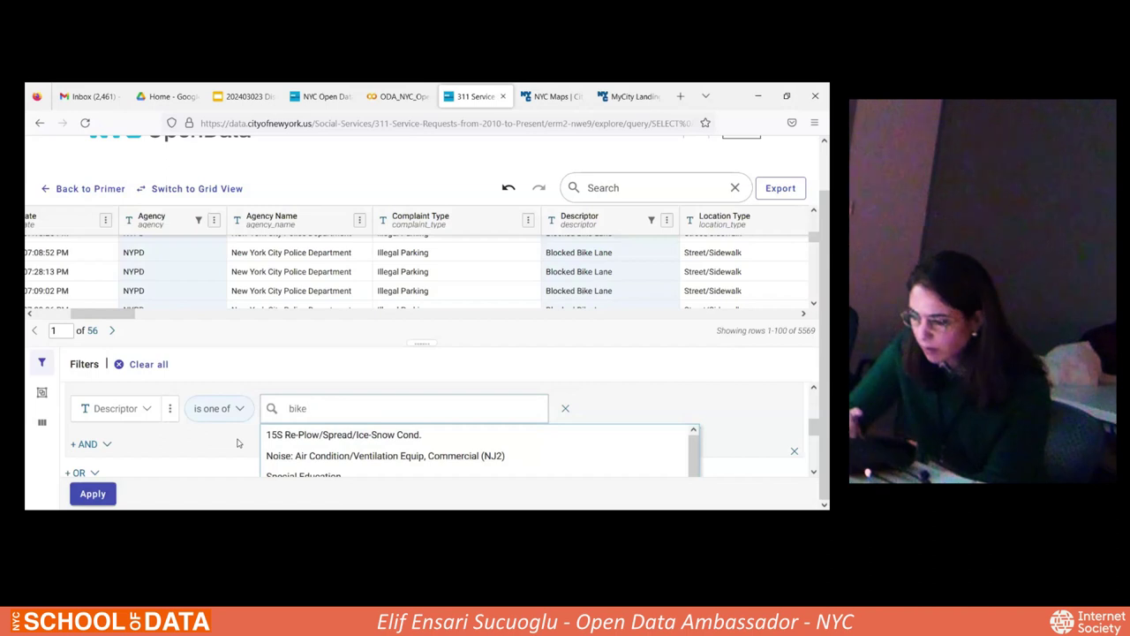
scroll(237, 443, "down", 1)
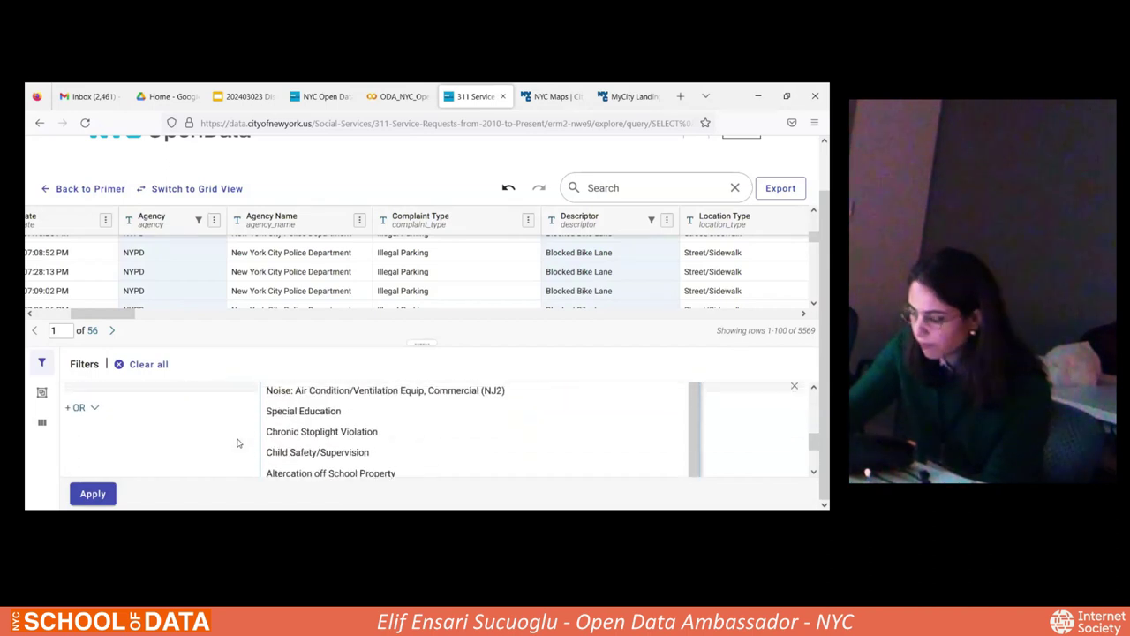
scroll(237, 443, "up", 3)
scroll(237, 444, "down", 1)
scroll(249, 435, "down", 1)
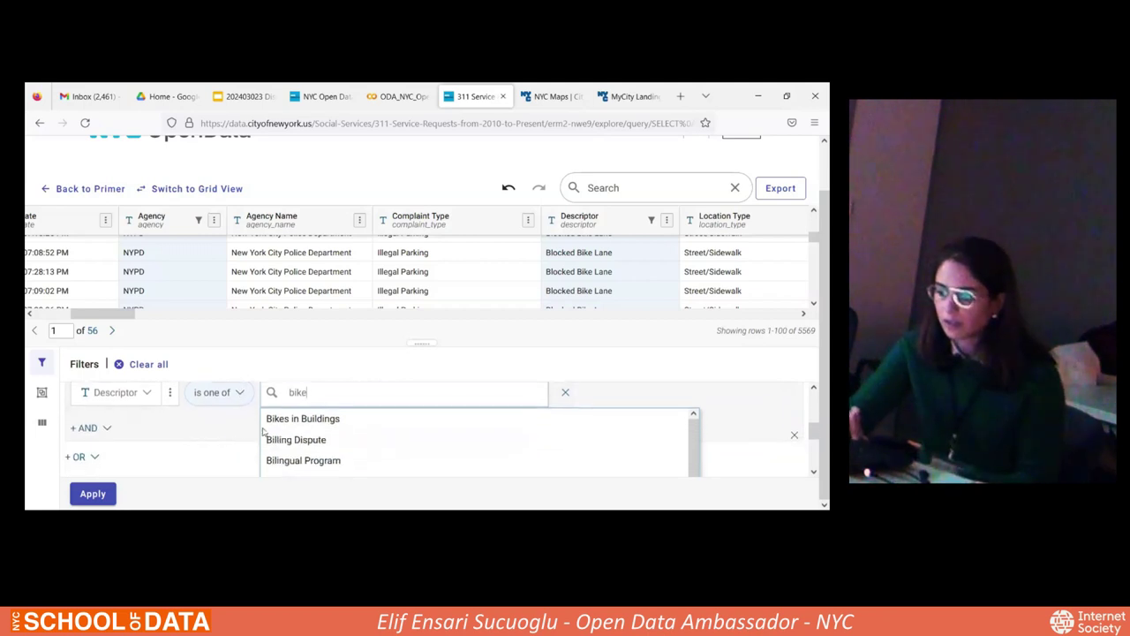
scroll(296, 428, "down", 1)
left_click(317, 395)
scroll(345, 435, "up", 3)
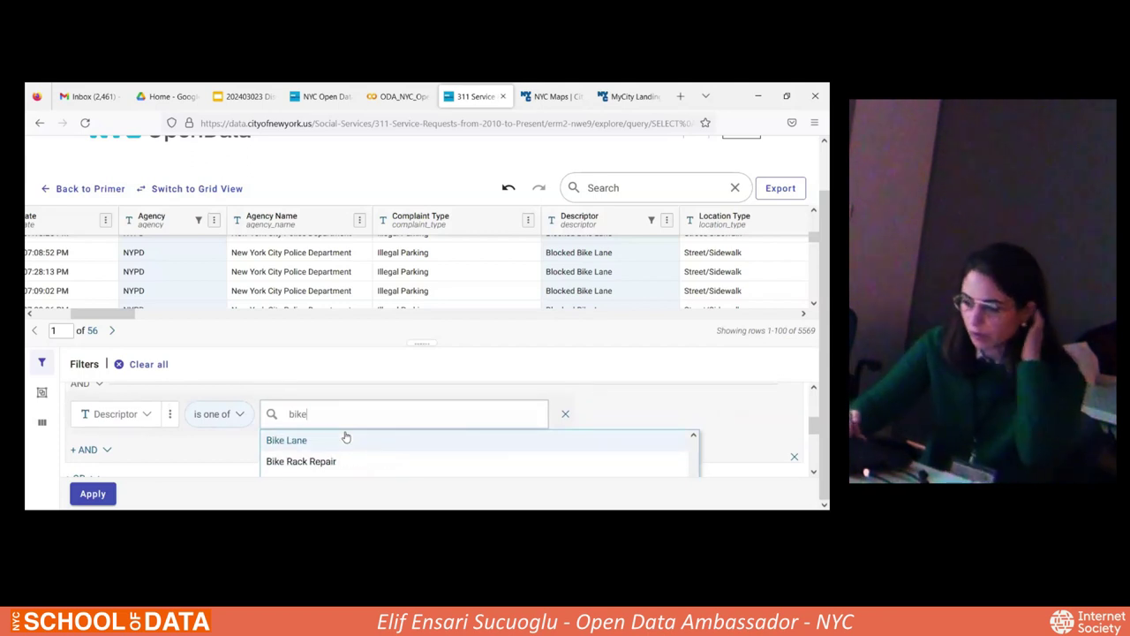
Set the Descriptor operator back to contains, re-enter 'bike' and apply, keeping 5,569 rows
left_click(238, 415)
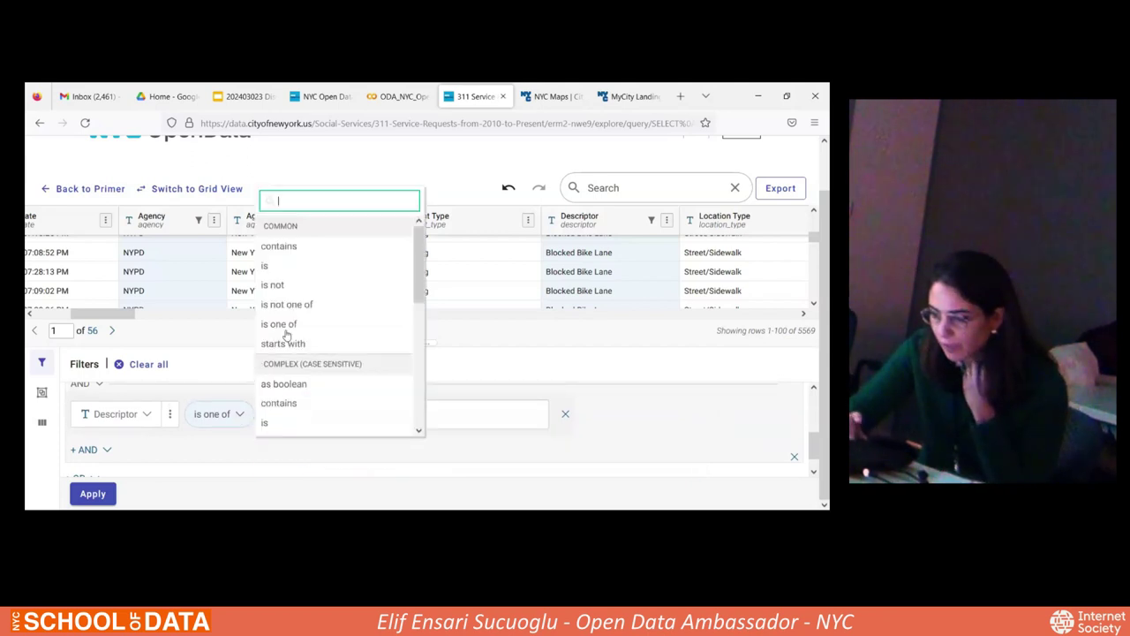
left_click(284, 249)
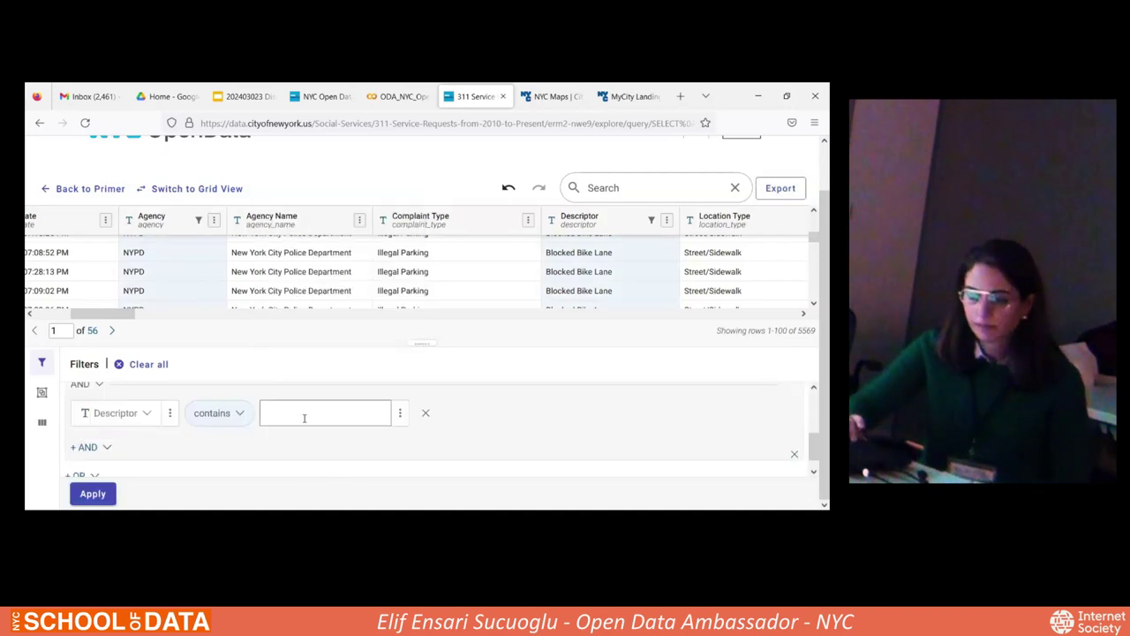
left_click(240, 422)
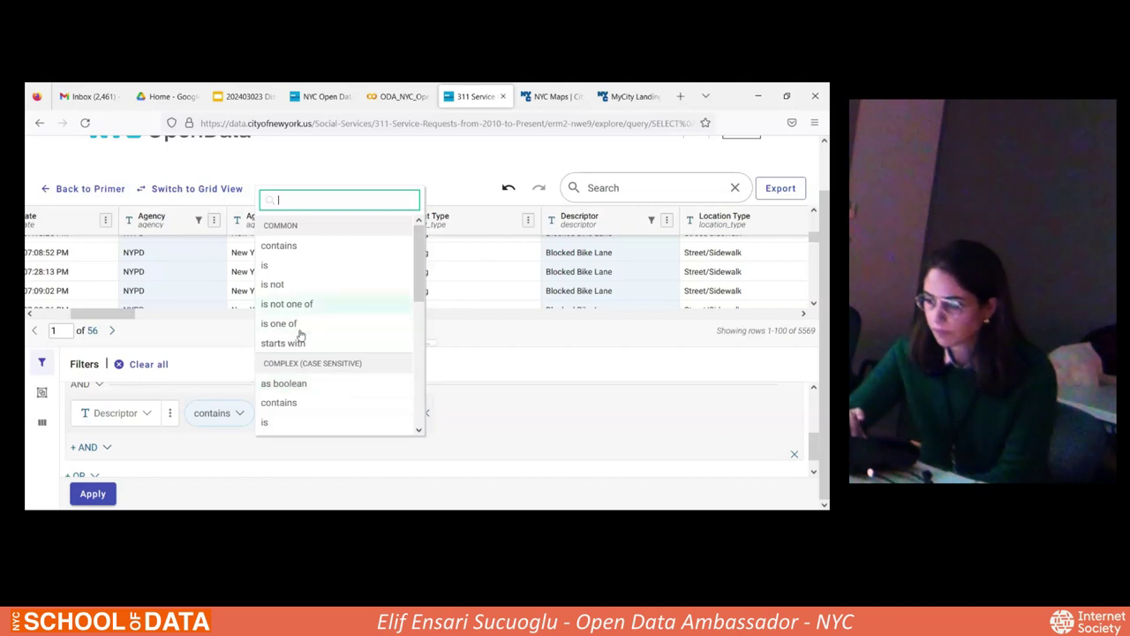
scroll(283, 265, "down", 1)
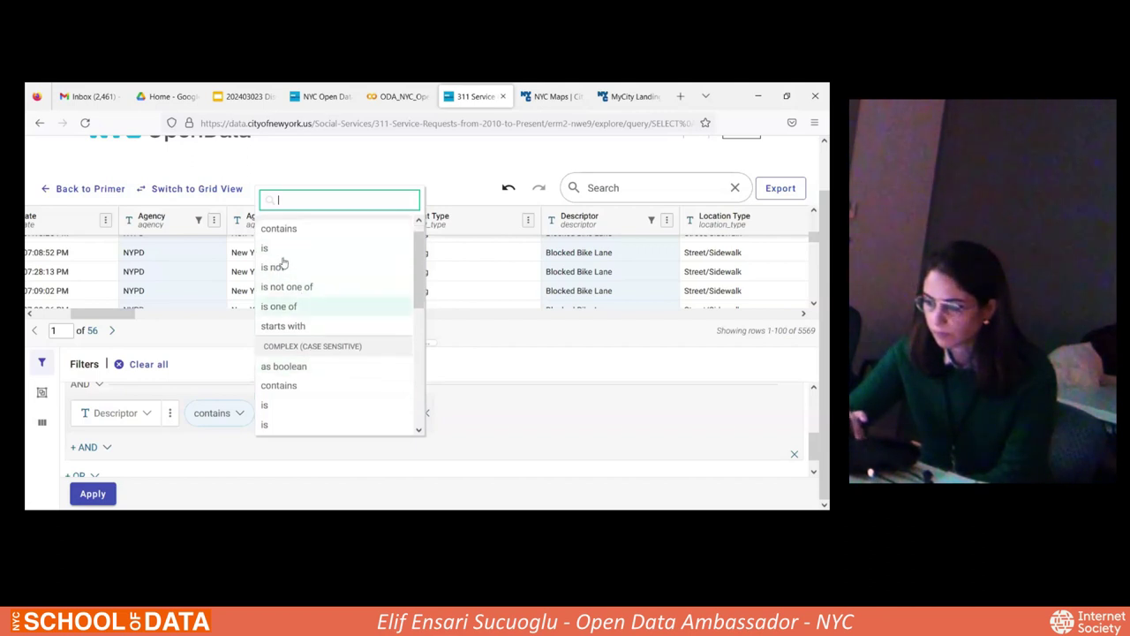
scroll(282, 263, "up", 1)
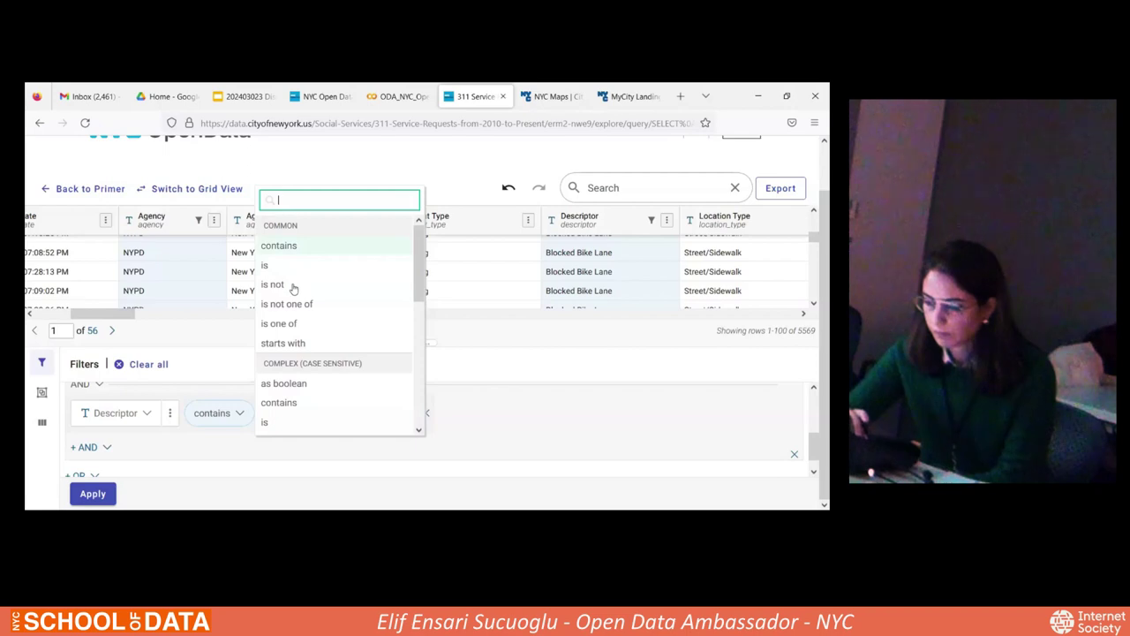
left_click(286, 458)
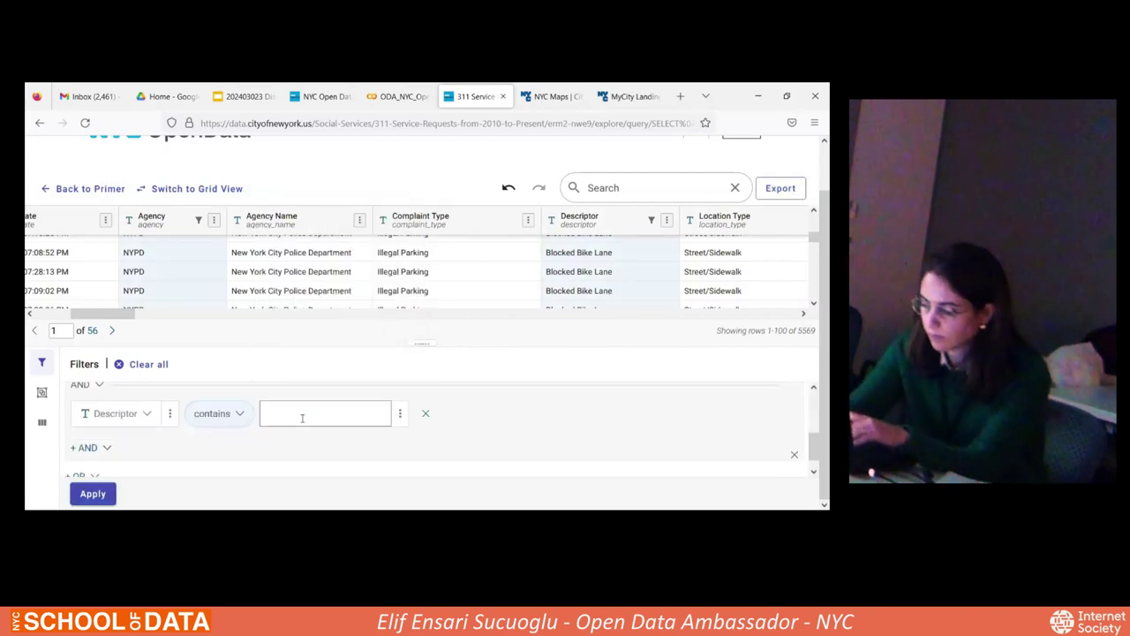
left_click(302, 417)
type("bike")
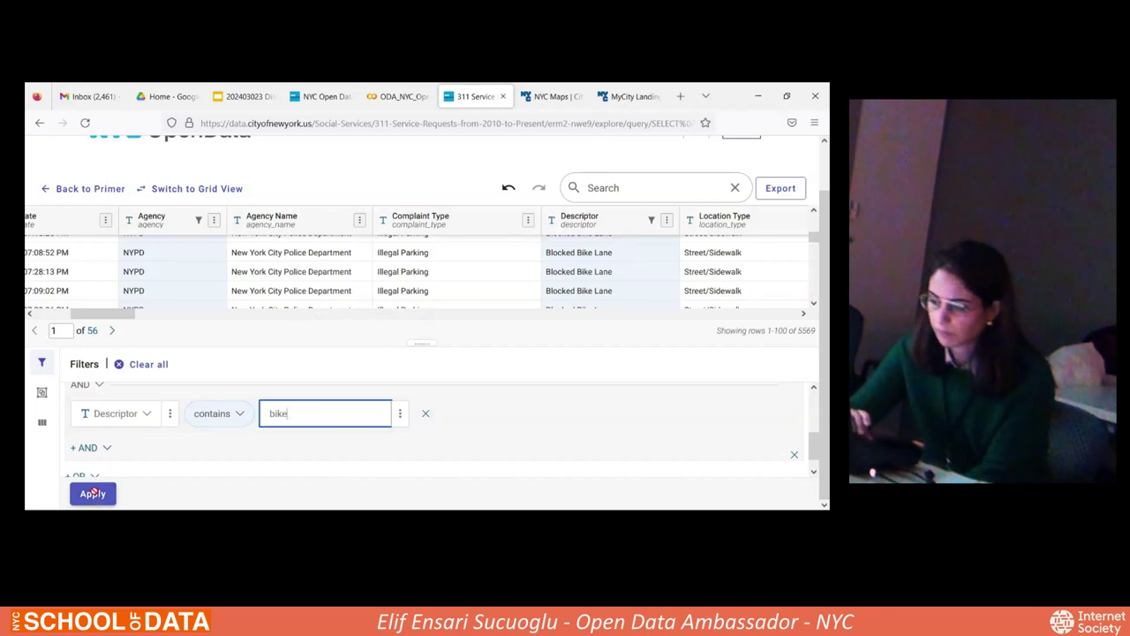
left_click(93, 493)
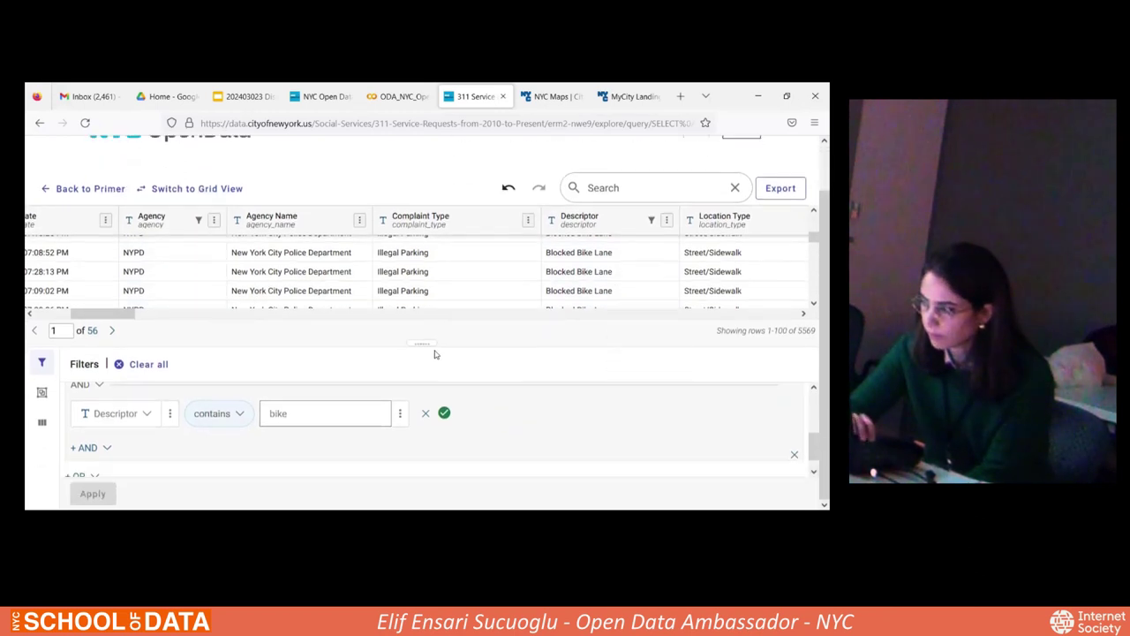
Zoom the browser page out to 90% and close the Firefox menu
left_click_drag(429, 318, 429, 315)
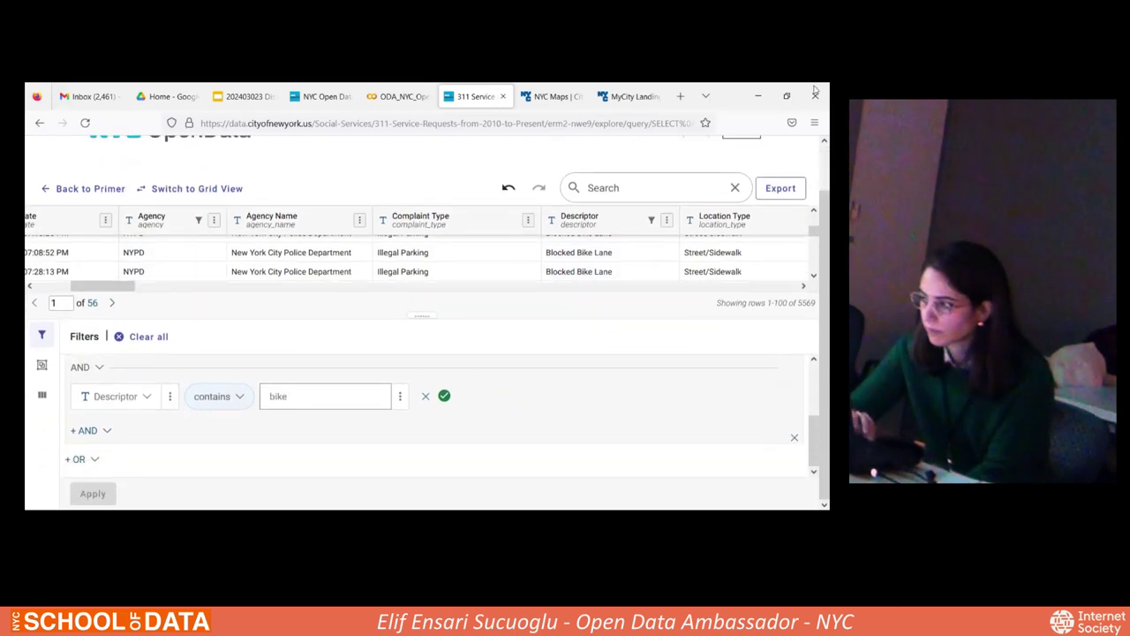
left_click(815, 125)
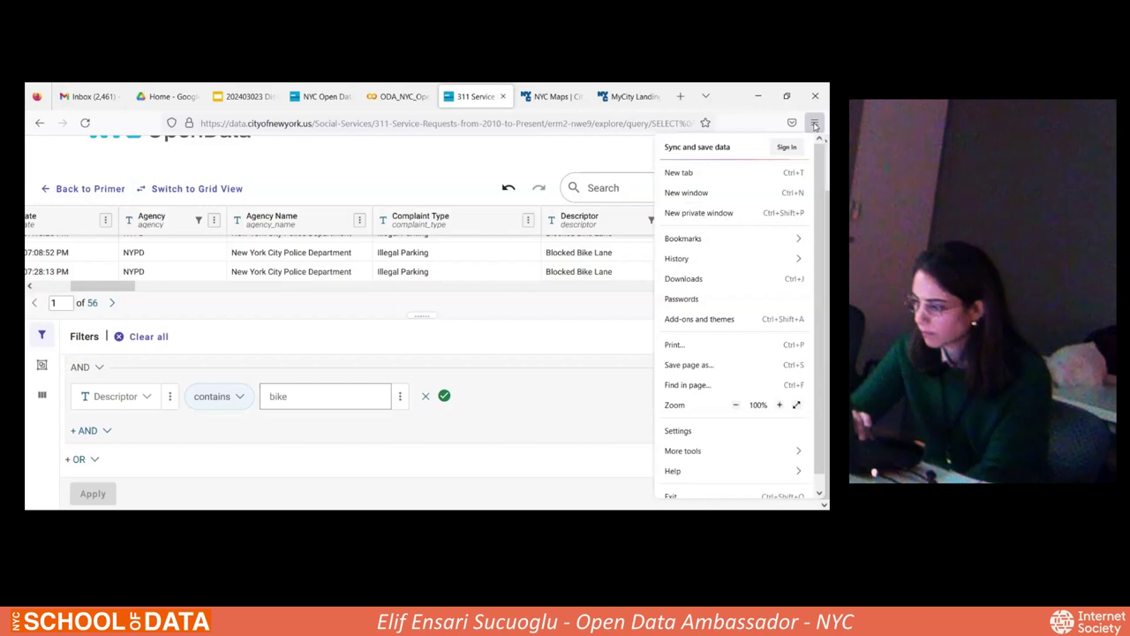
left_click(737, 405)
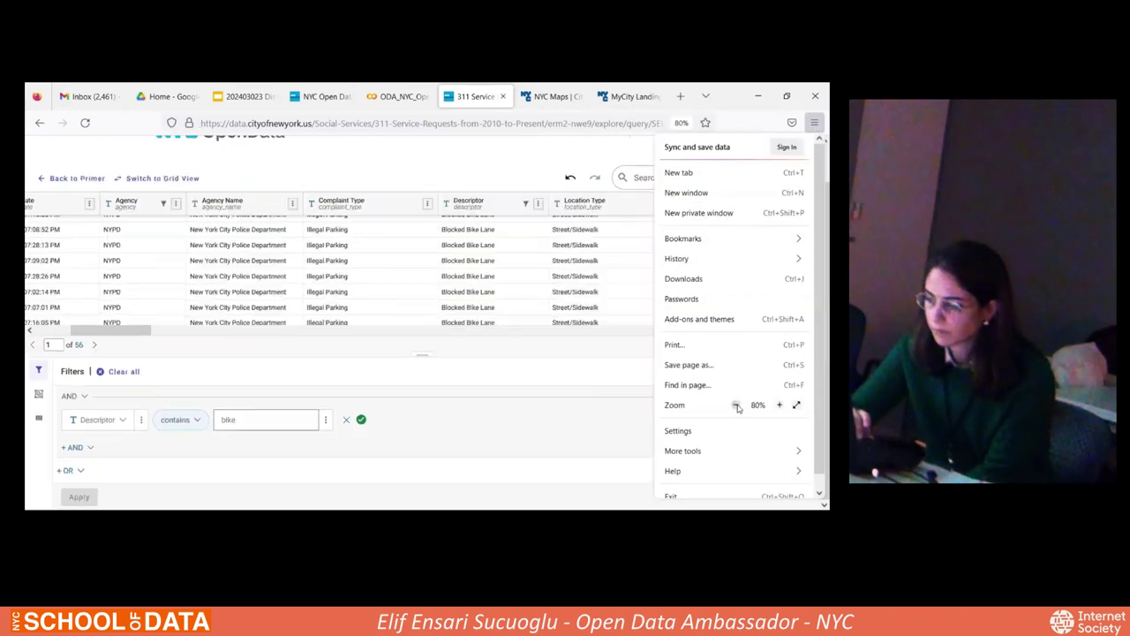
left_click(510, 379)
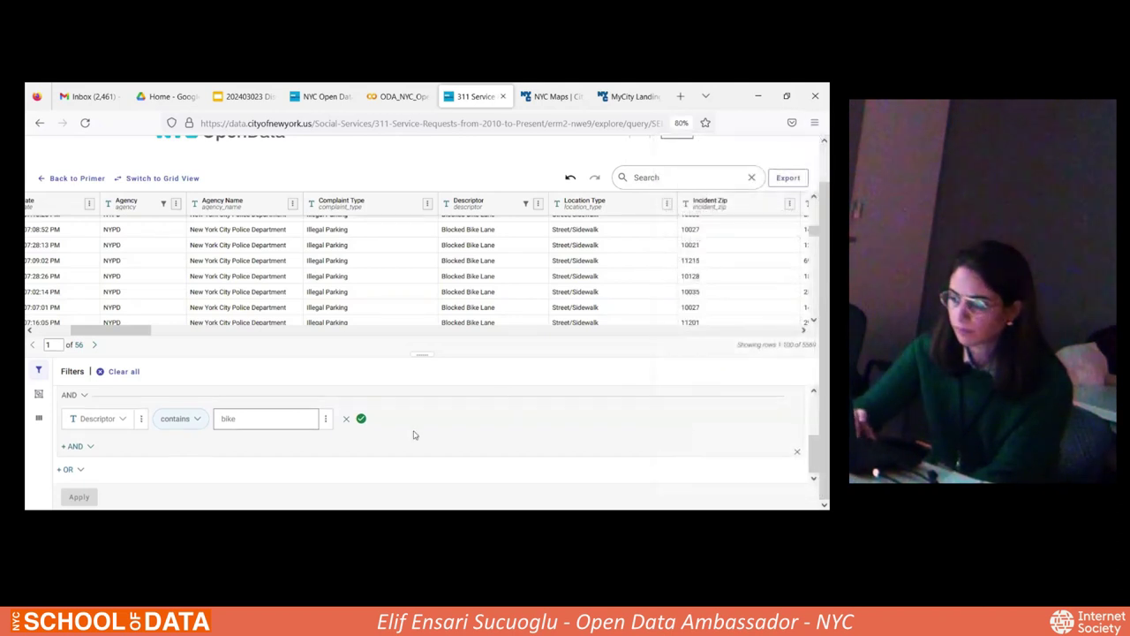
Review the 2024 date range, Agency nypd and Descriptor contains bike filters
scroll(415, 434, "up", 3)
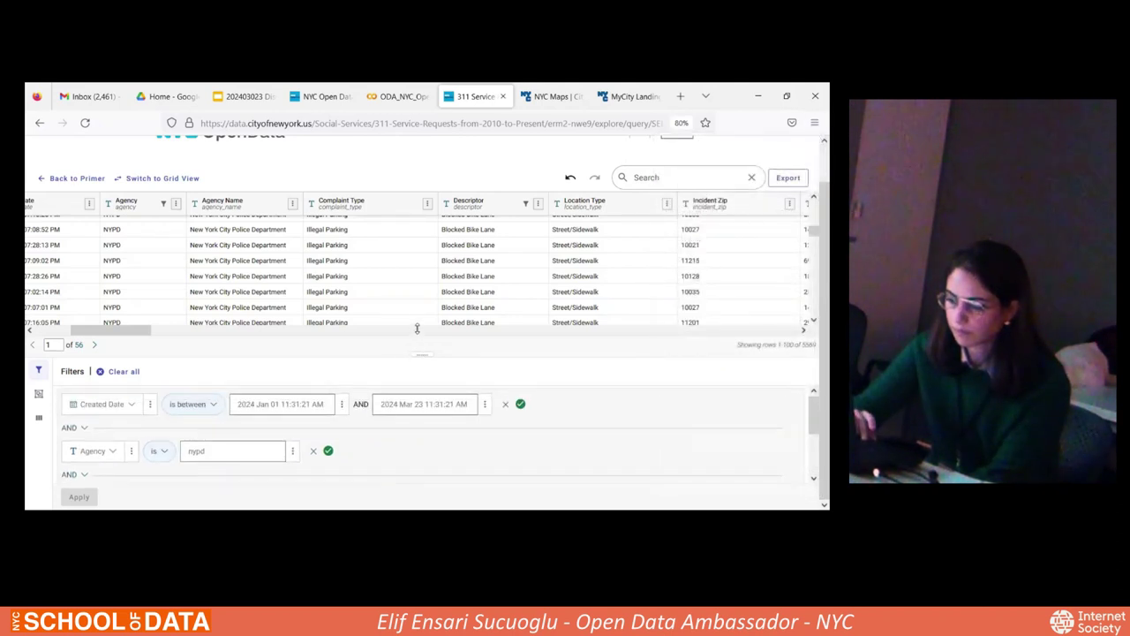
left_click_drag(417, 323, 415, 293)
scroll(391, 434, "up", 1)
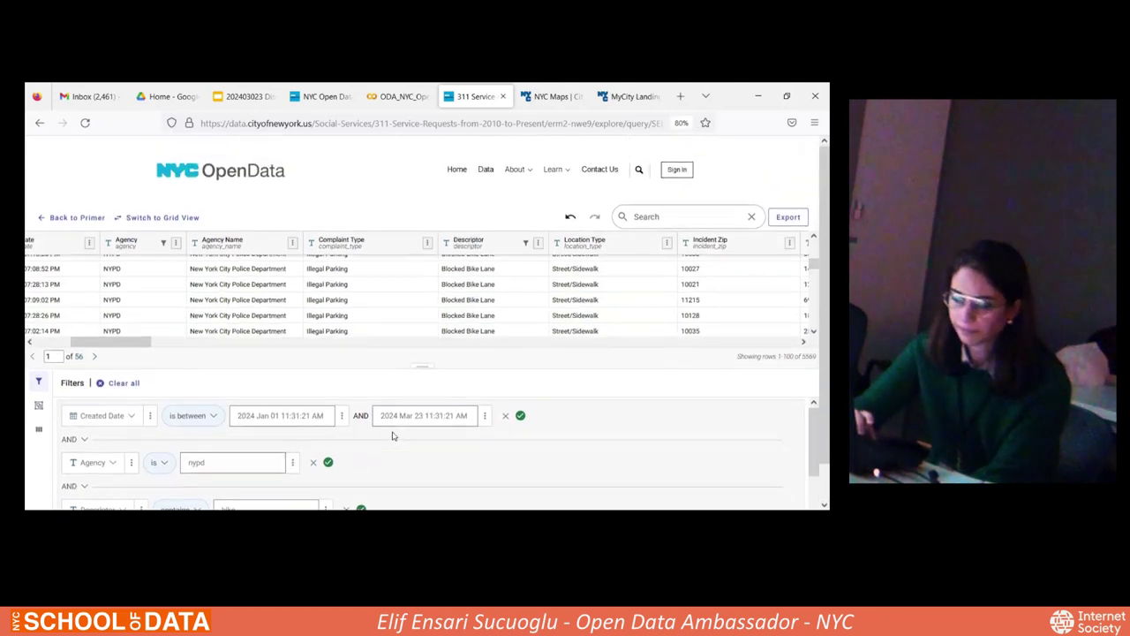
scroll(393, 435, "down", 1)
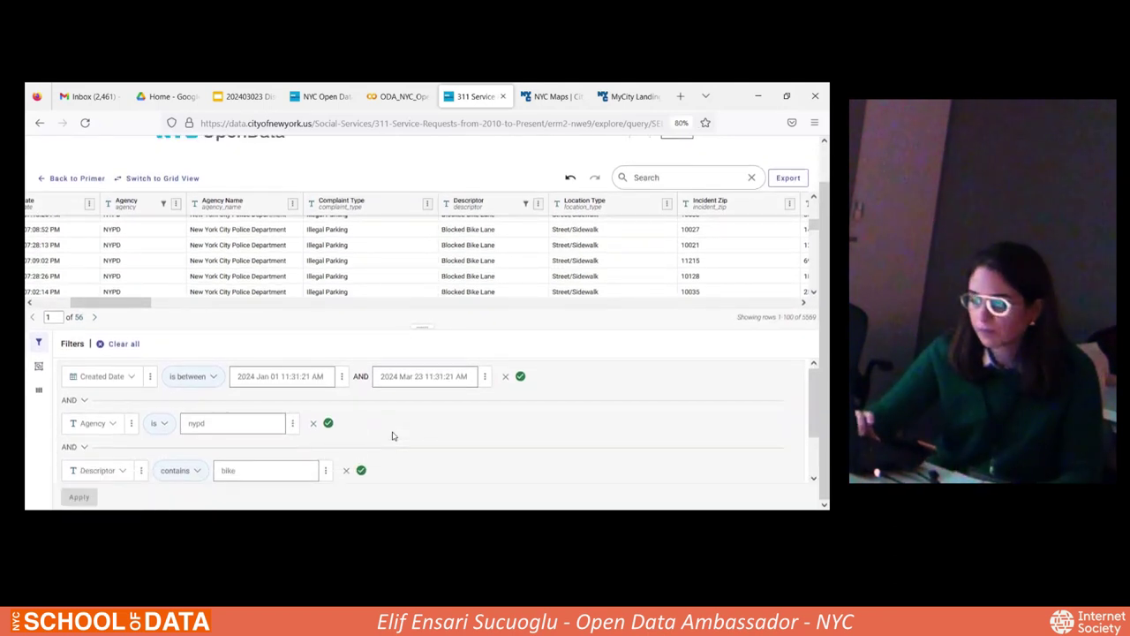
scroll(393, 435, "down", 1)
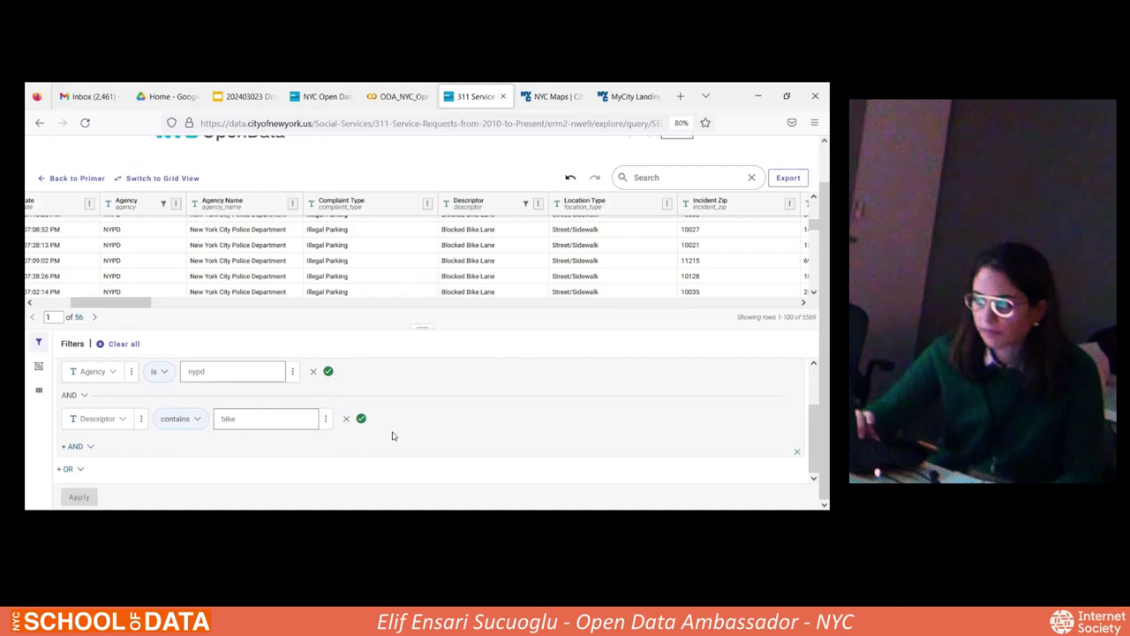
scroll(393, 435, "up", 1)
scroll(393, 436, "down", 1)
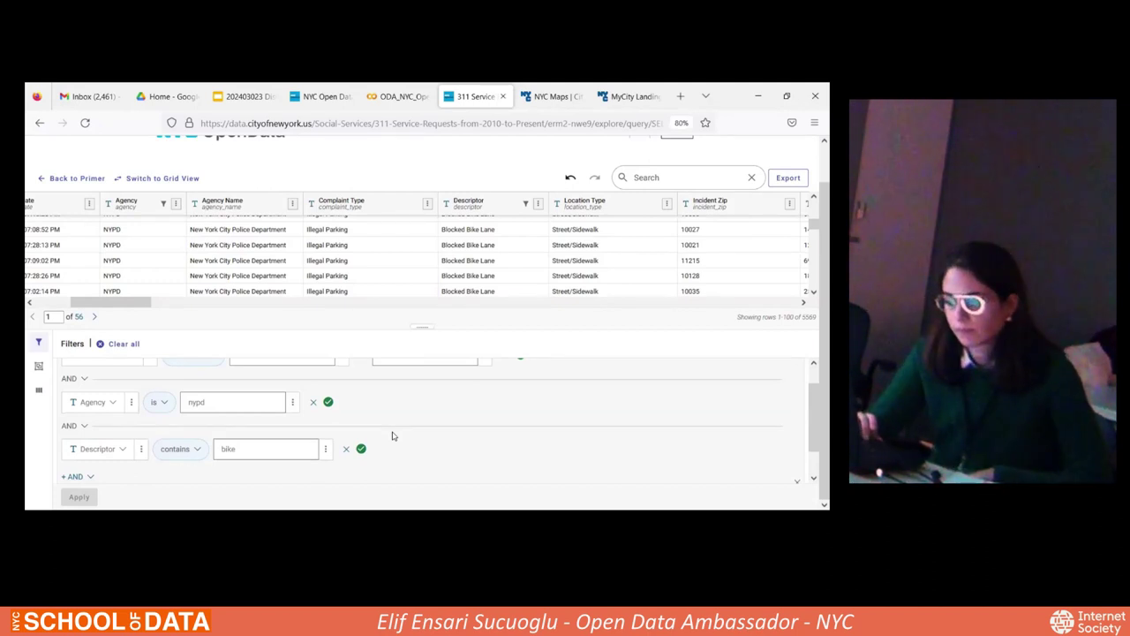
scroll(394, 436, "up", 1)
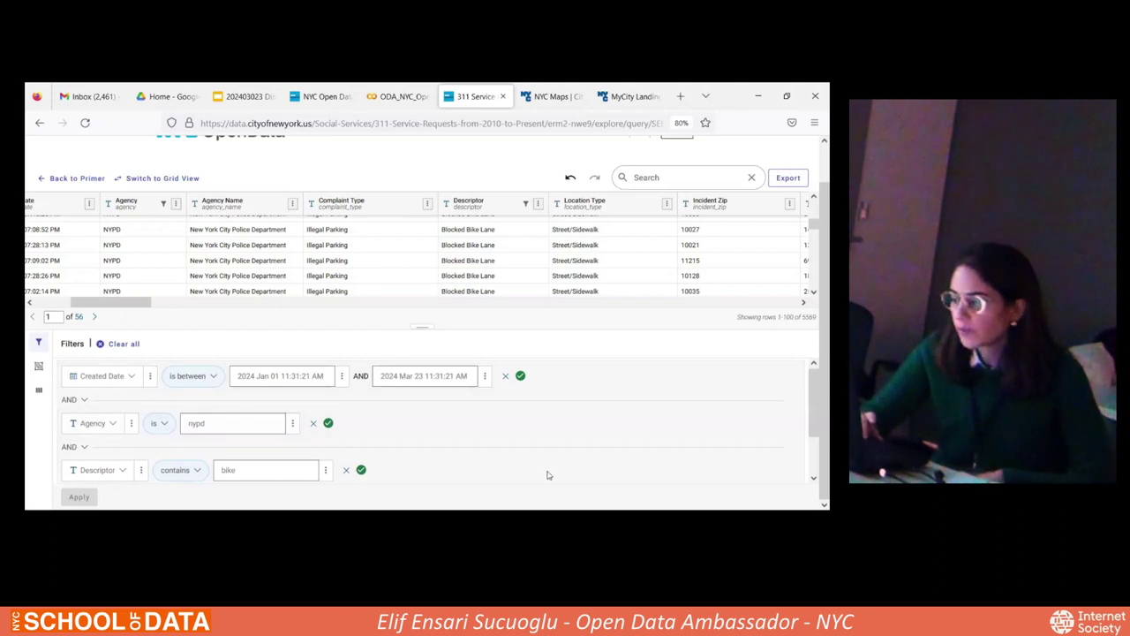
scroll(548, 475, "down", 1)
scroll(547, 475, "up", 1)
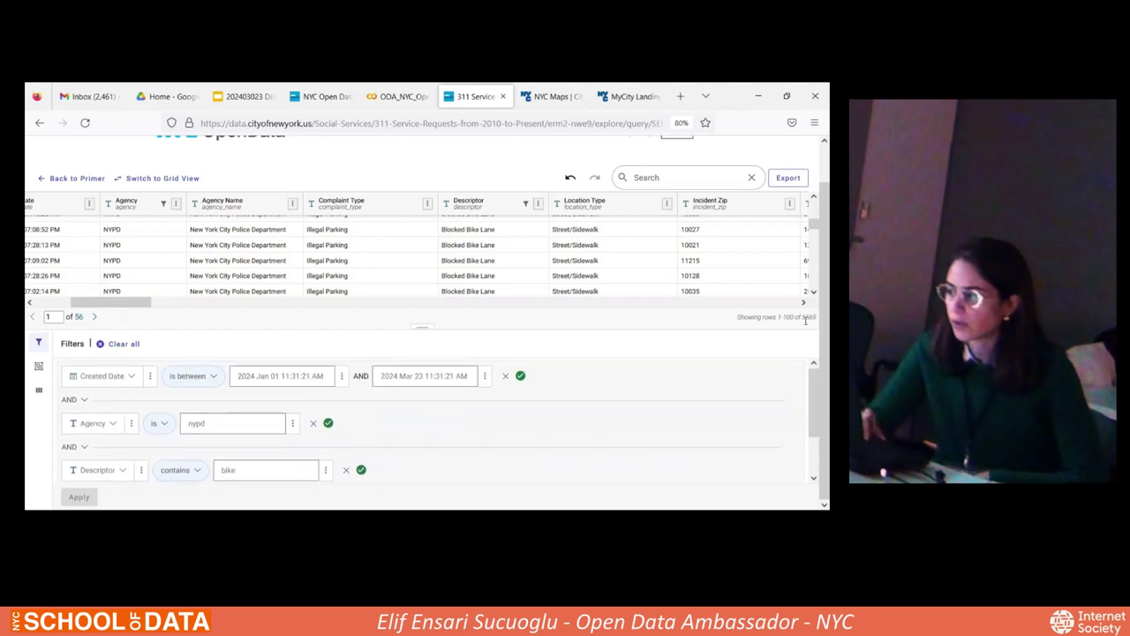
left_click(791, 180)
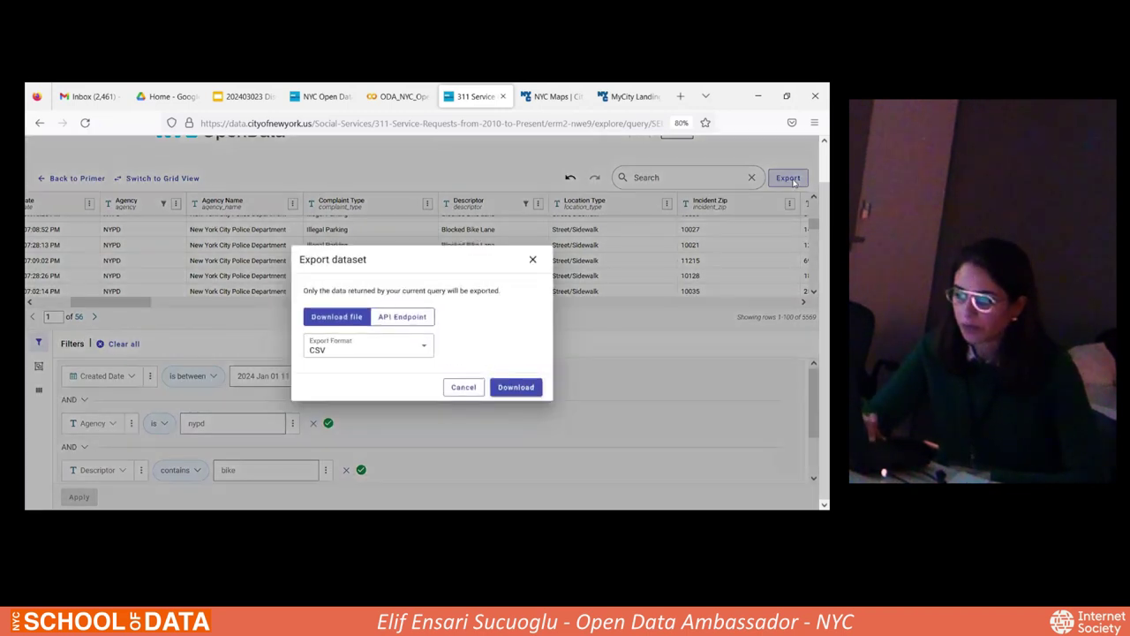
left_click(422, 320)
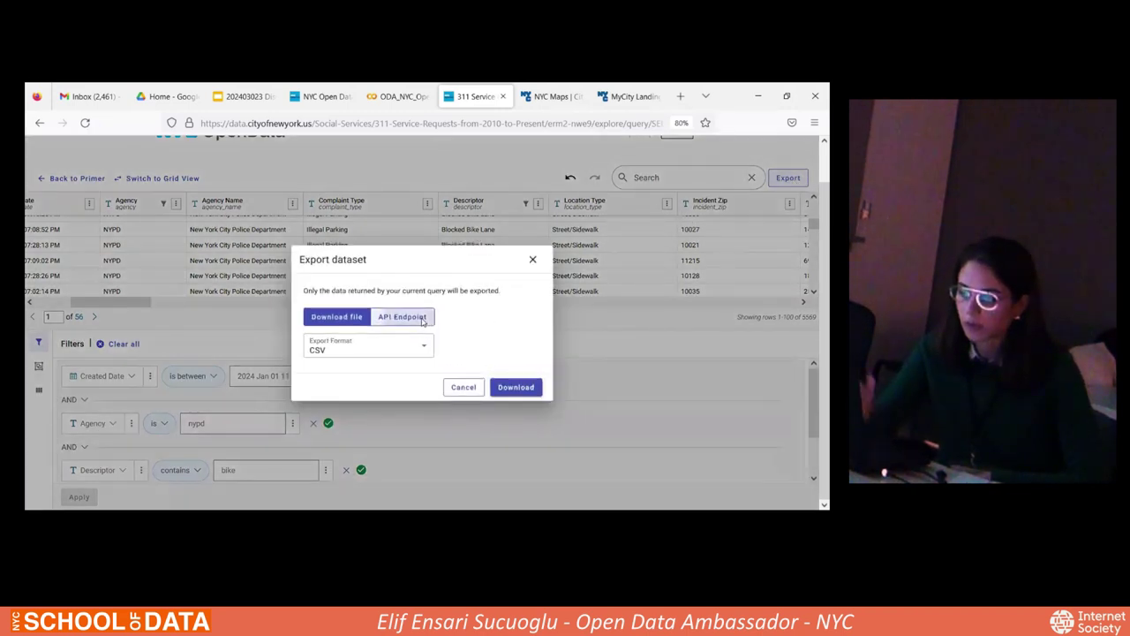
left_click(334, 307)
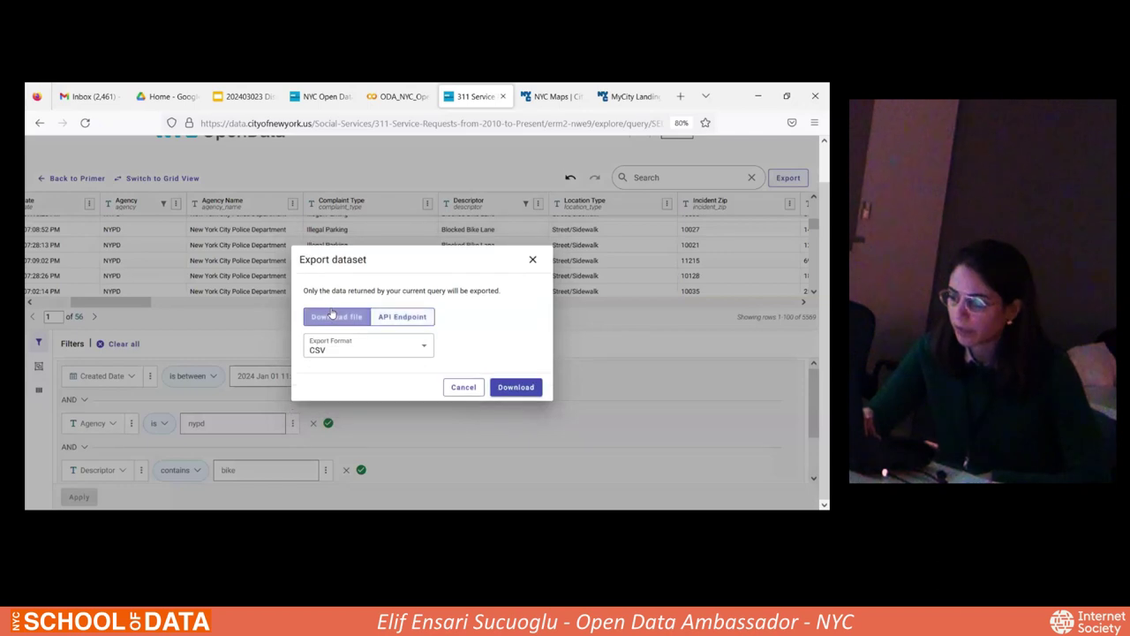
left_click(533, 261)
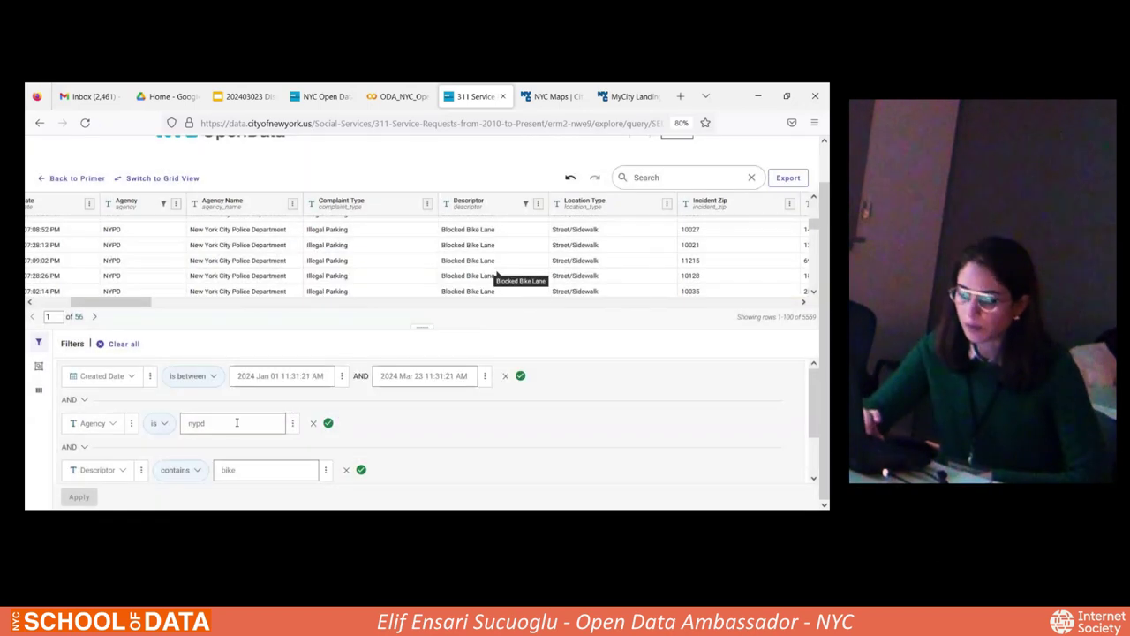
scroll(237, 424, "up", 1)
scroll(238, 420, "down", 1)
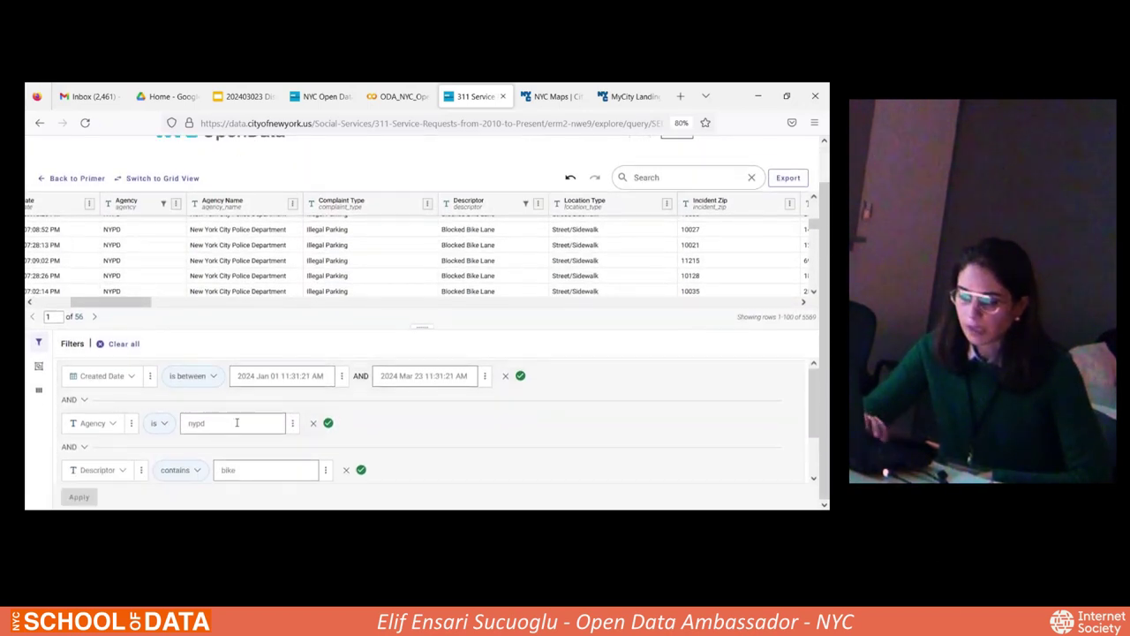
Group the results by Borough with a count of rows, e.g. Brooklyn 2,793
left_click(39, 368)
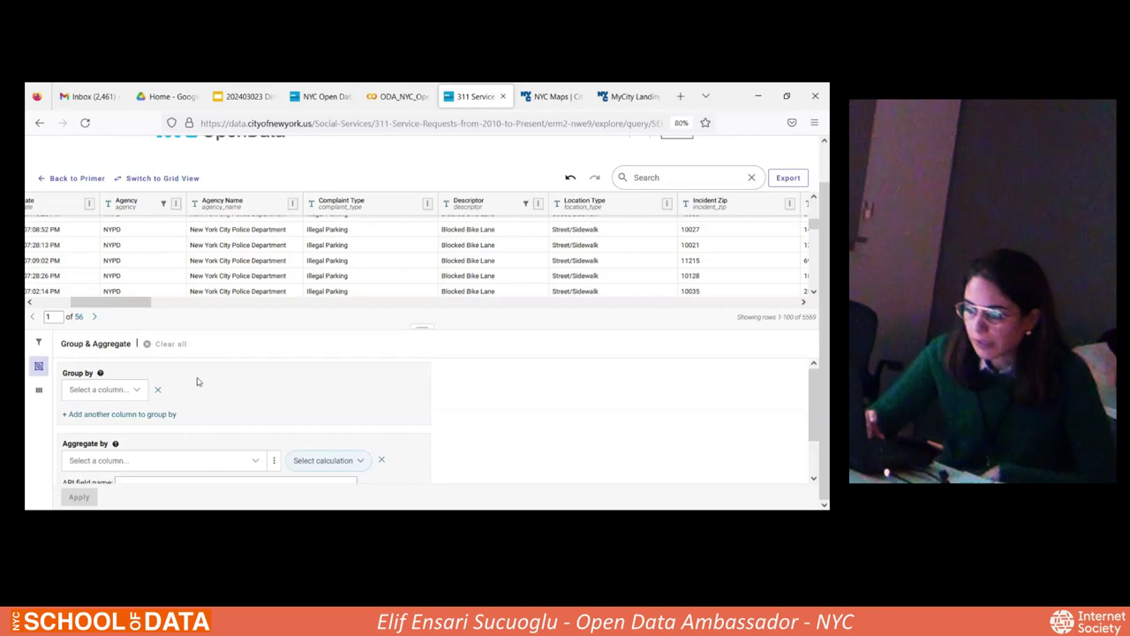
left_click(115, 394)
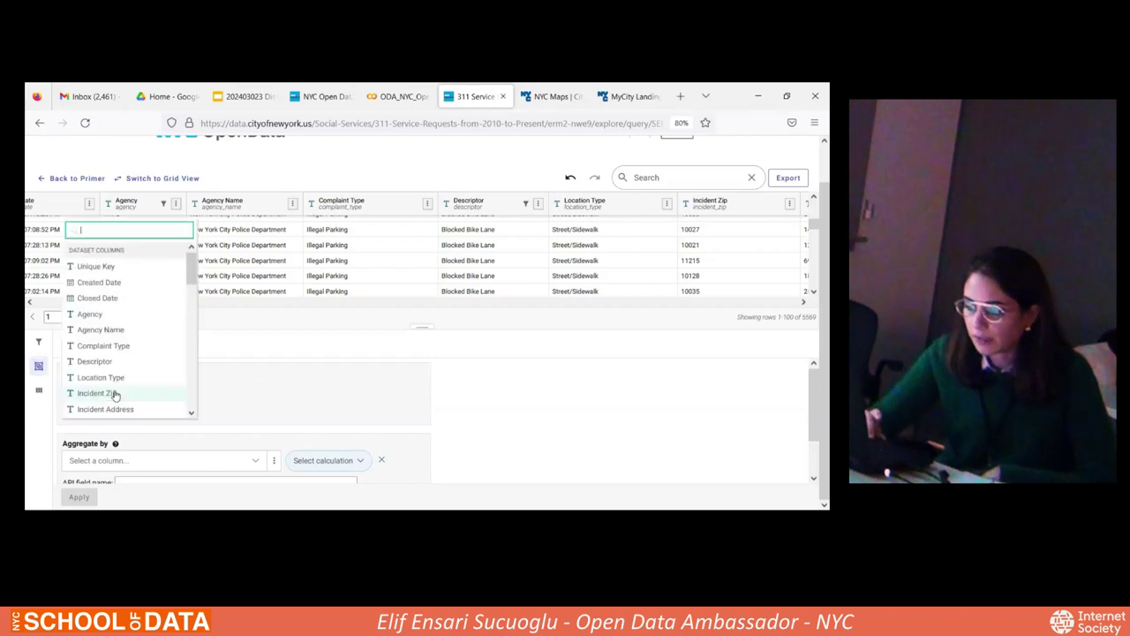
scroll(119, 359, "down", 6)
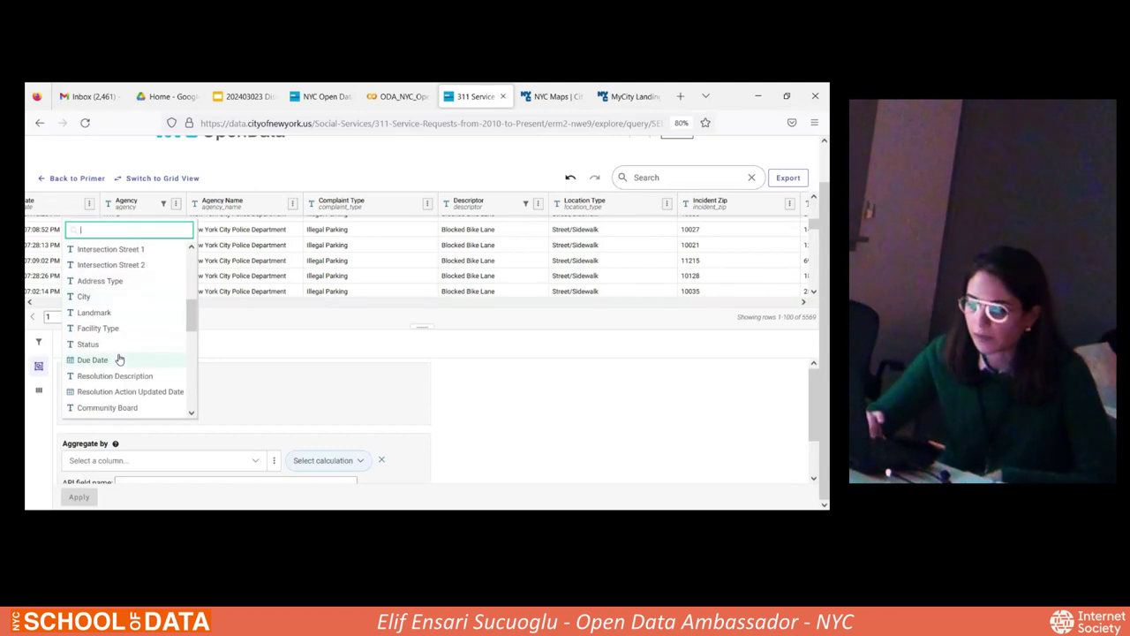
scroll(119, 360, "down", 2)
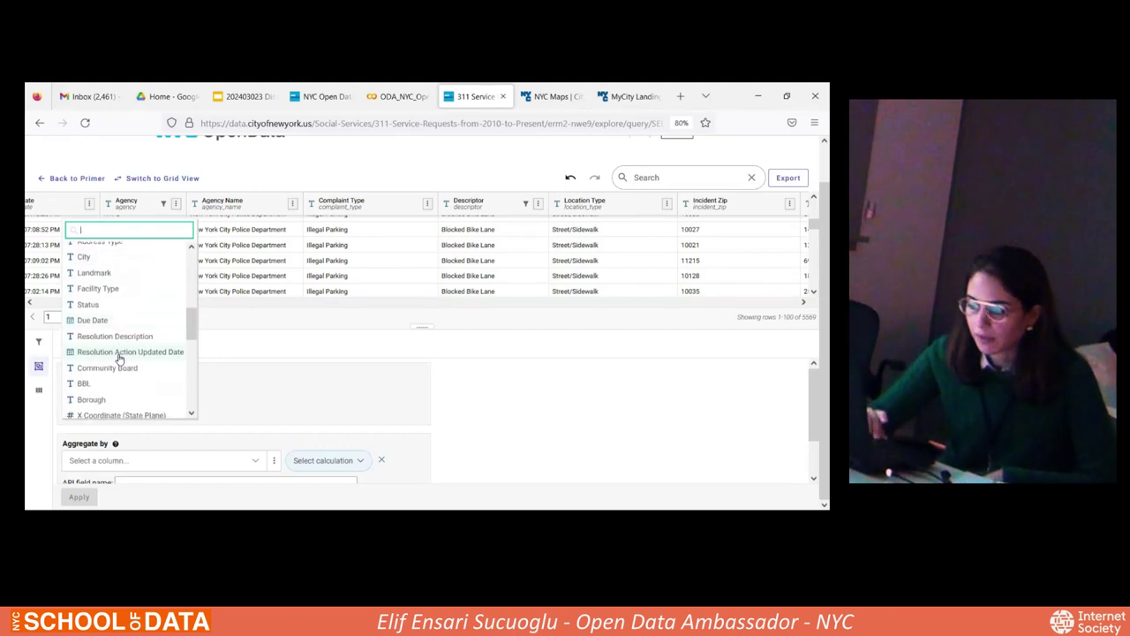
scroll(91, 378, "down", 1)
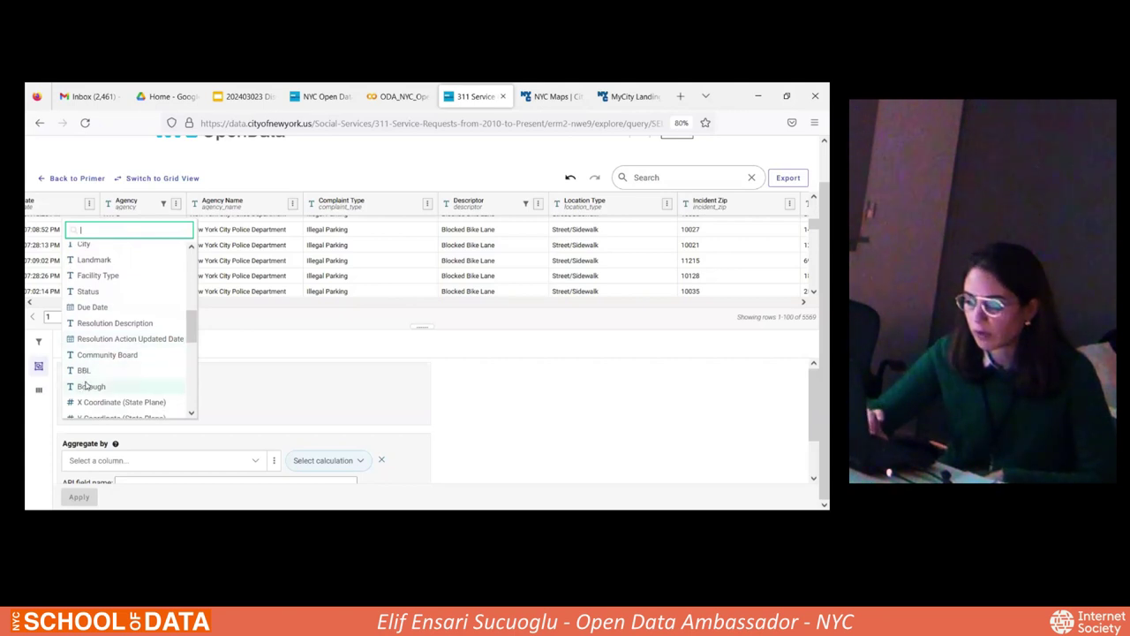
left_click(90, 386)
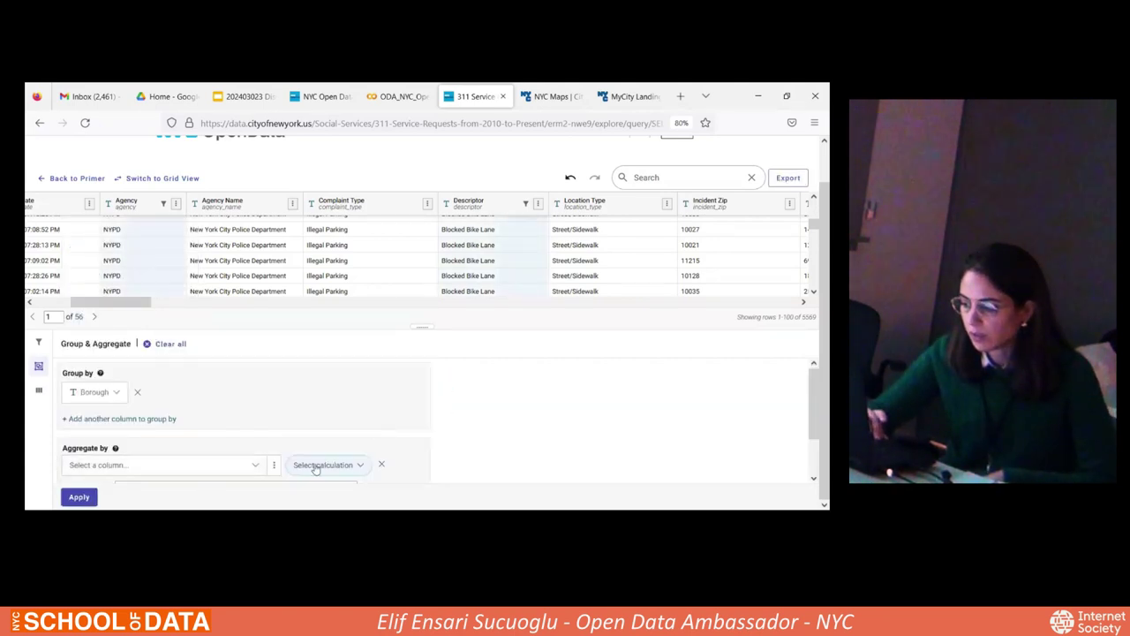
scroll(389, 406, "down", 1)
left_click(352, 423)
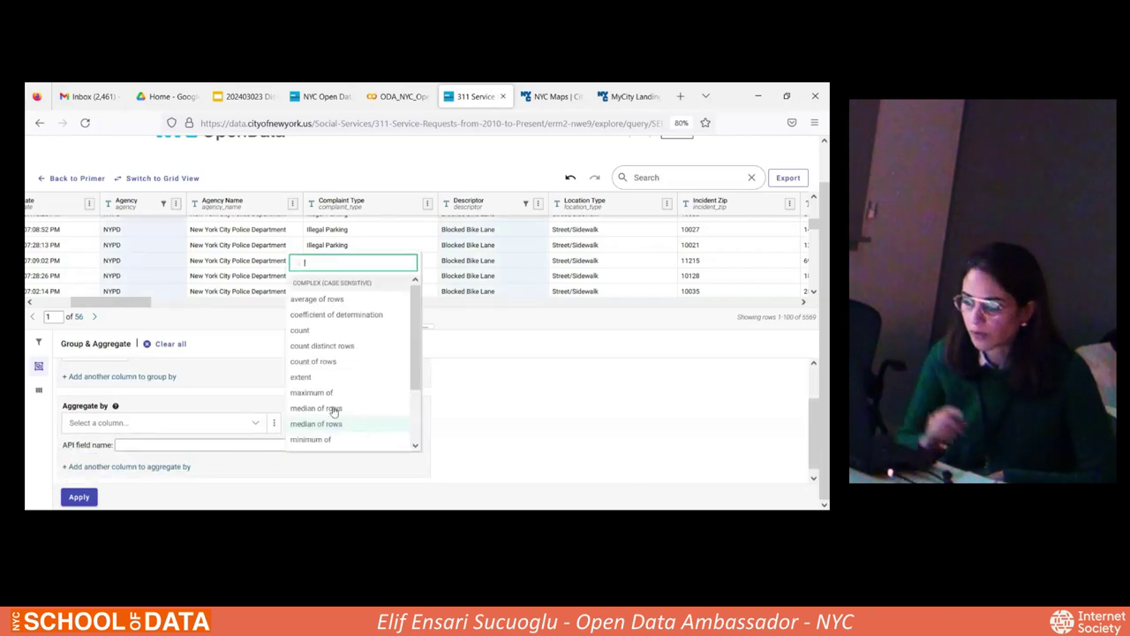
left_click(311, 362)
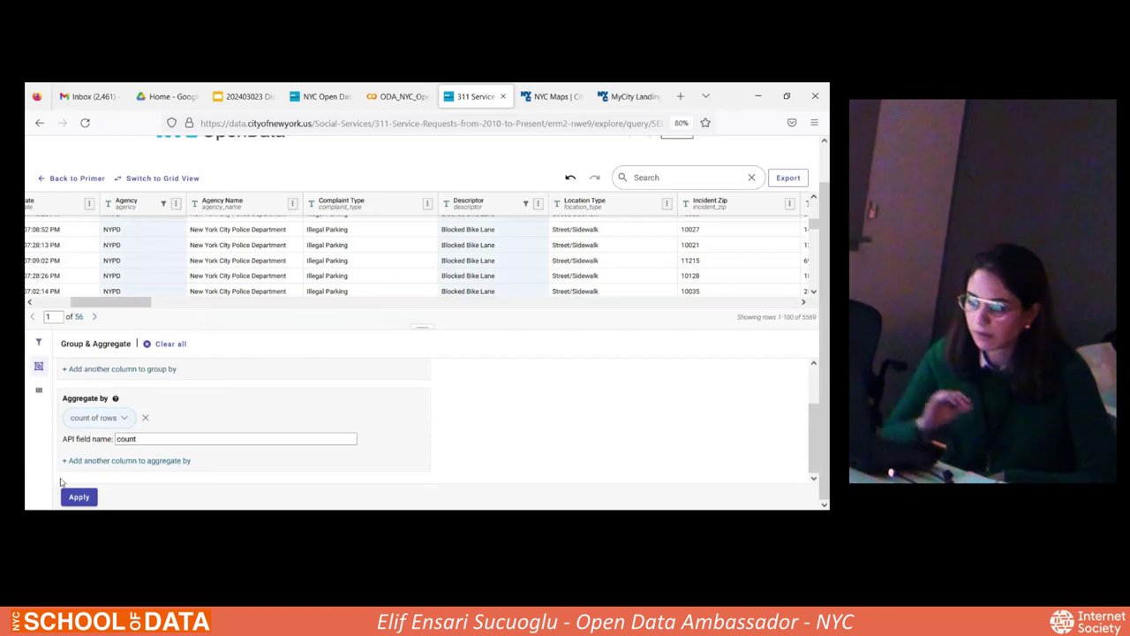
left_click(77, 498)
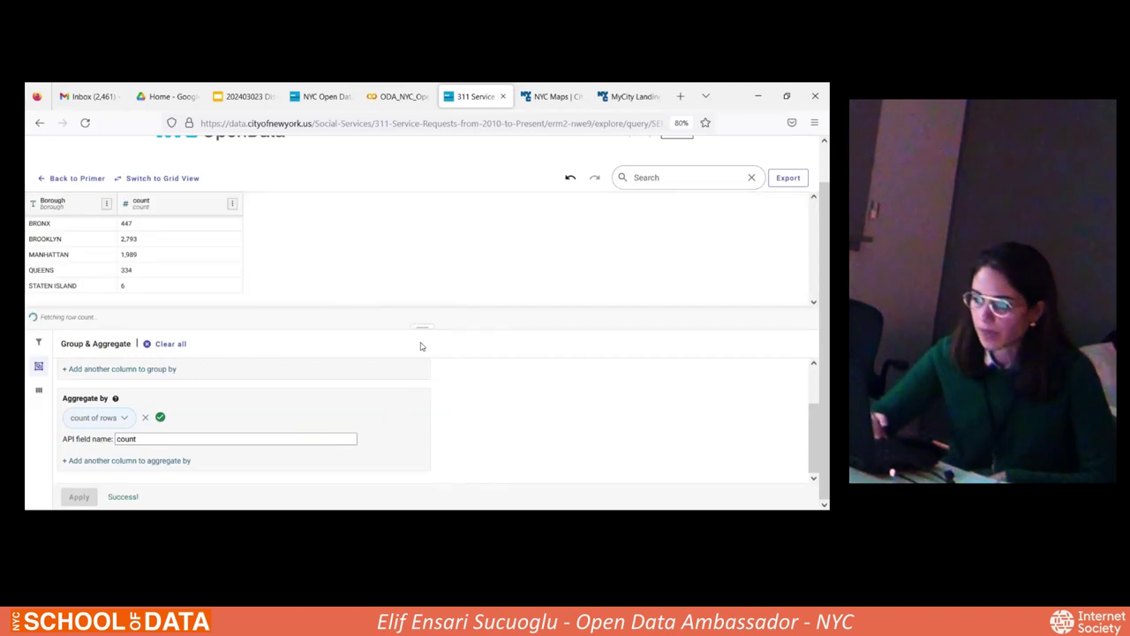
Sort the borough counts descending, Brooklyn 2,793 first and Staten Island 6 last
right_click(421, 345)
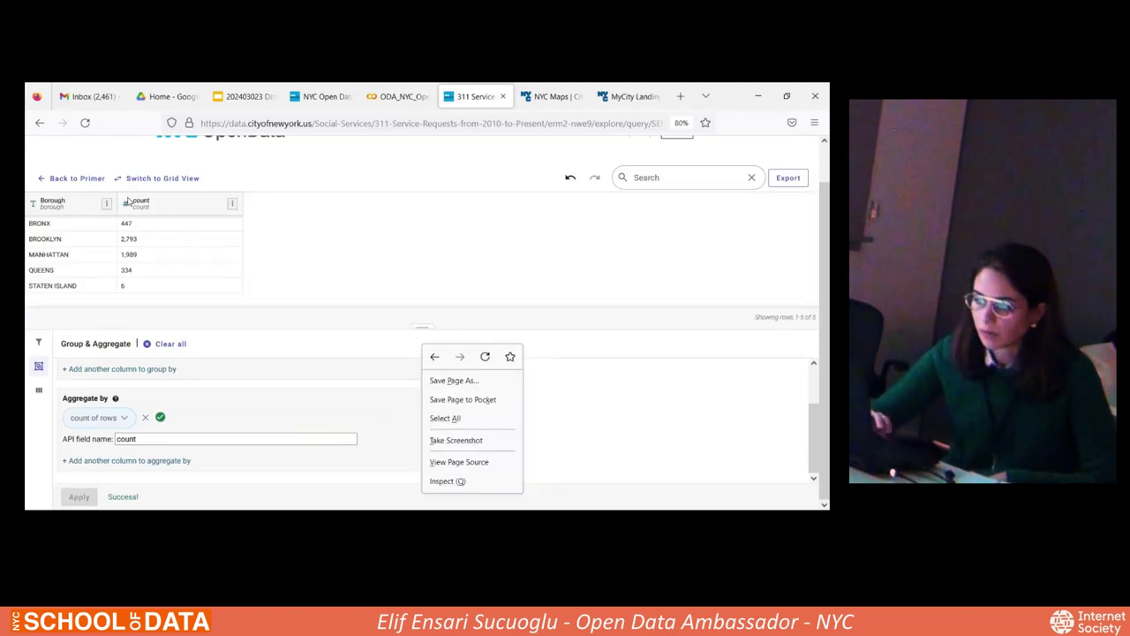
left_click(232, 204)
left_click(232, 204)
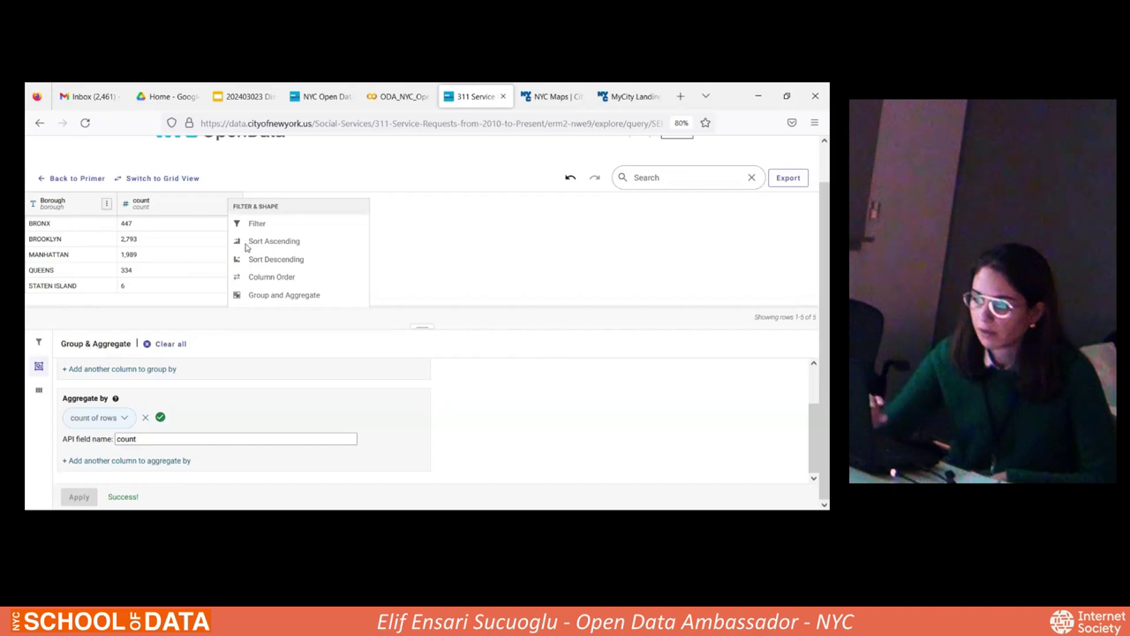
left_click(254, 265)
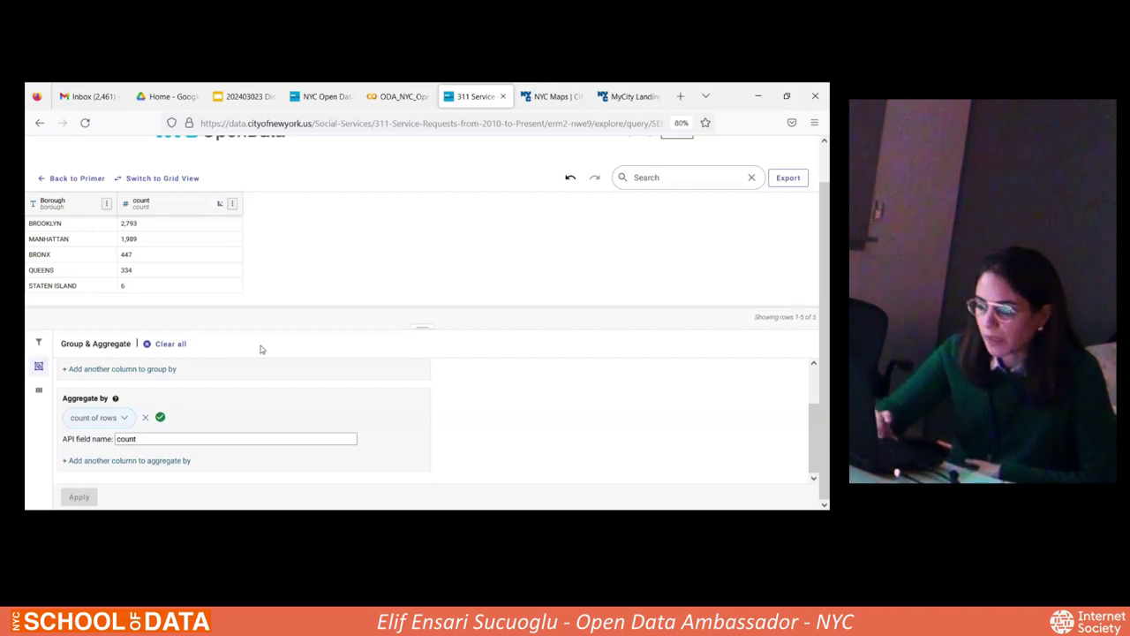
Group the query by Incident Zip instead of Borough and set the calculation to count
scroll(285, 397, "down", 1)
scroll(286, 397, "up", 1)
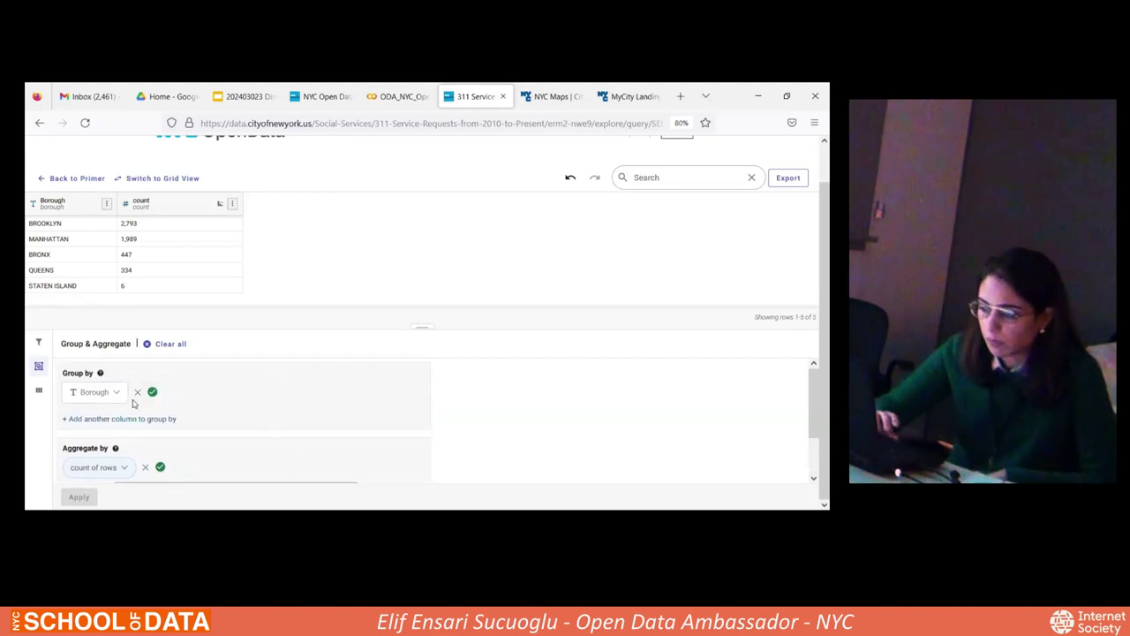
left_click(113, 397)
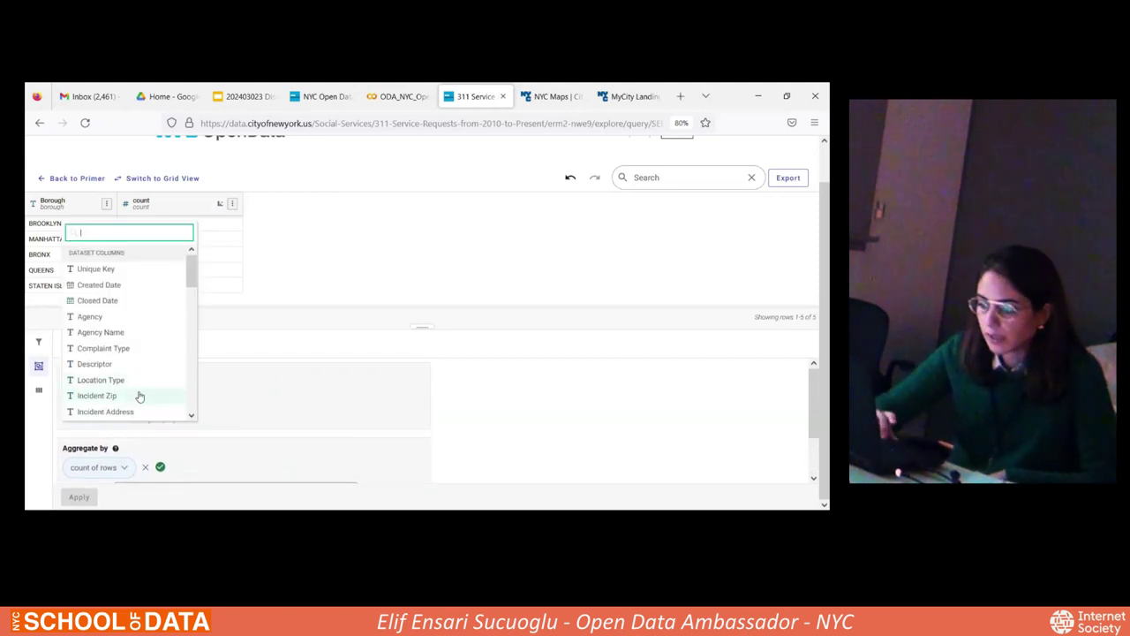
left_click(139, 397)
scroll(326, 430, "down", 1)
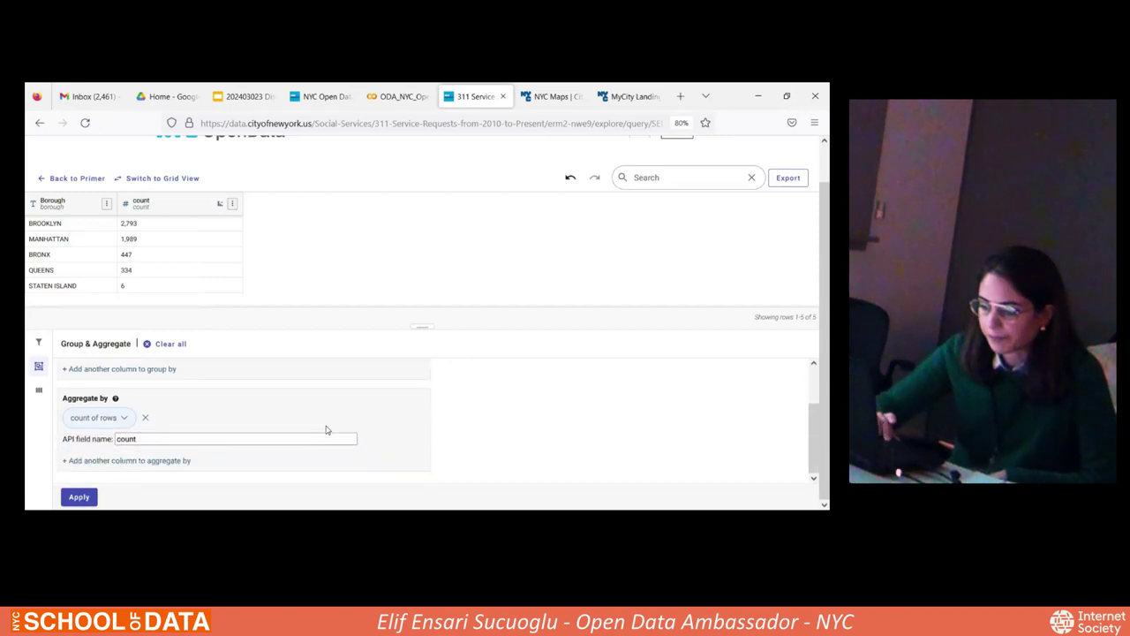
left_click(125, 418)
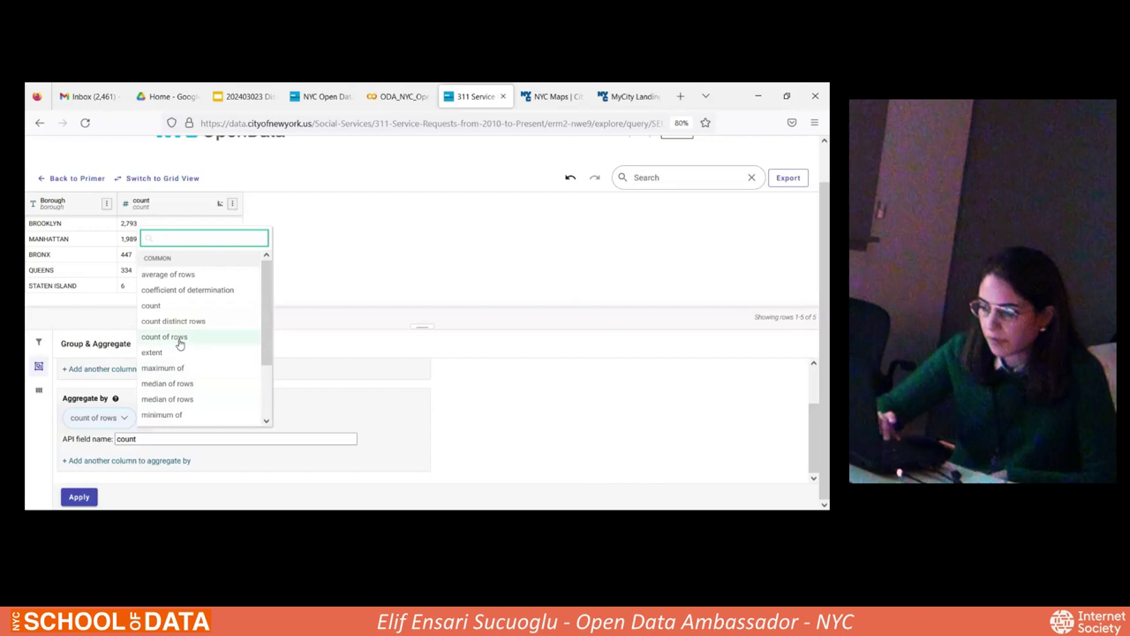
left_click(164, 307)
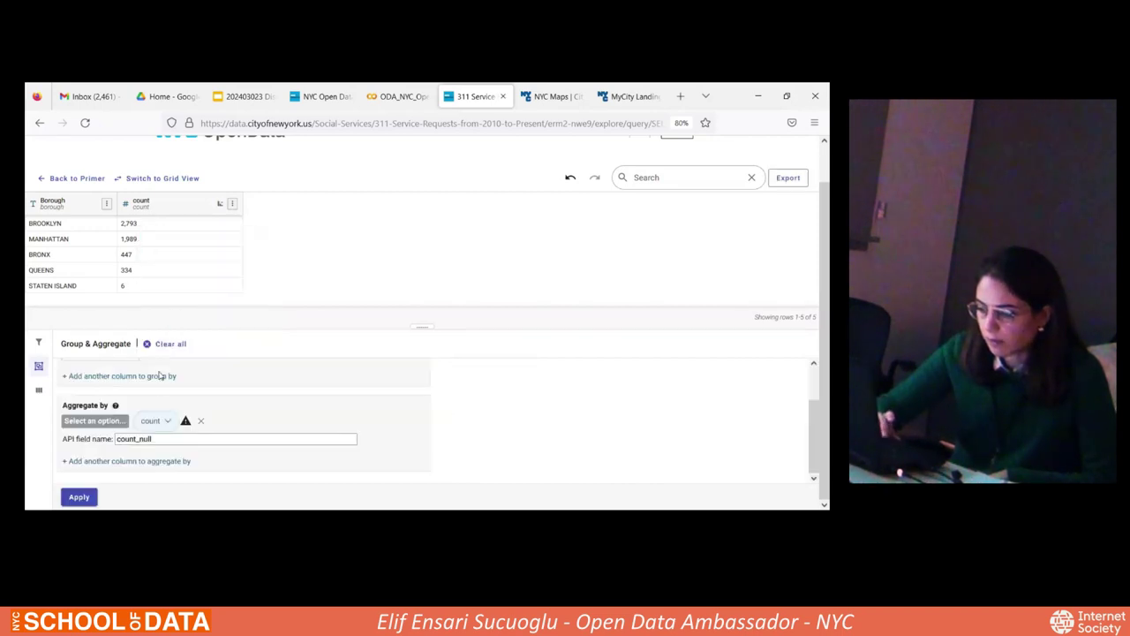
scroll(187, 424, "up", 1)
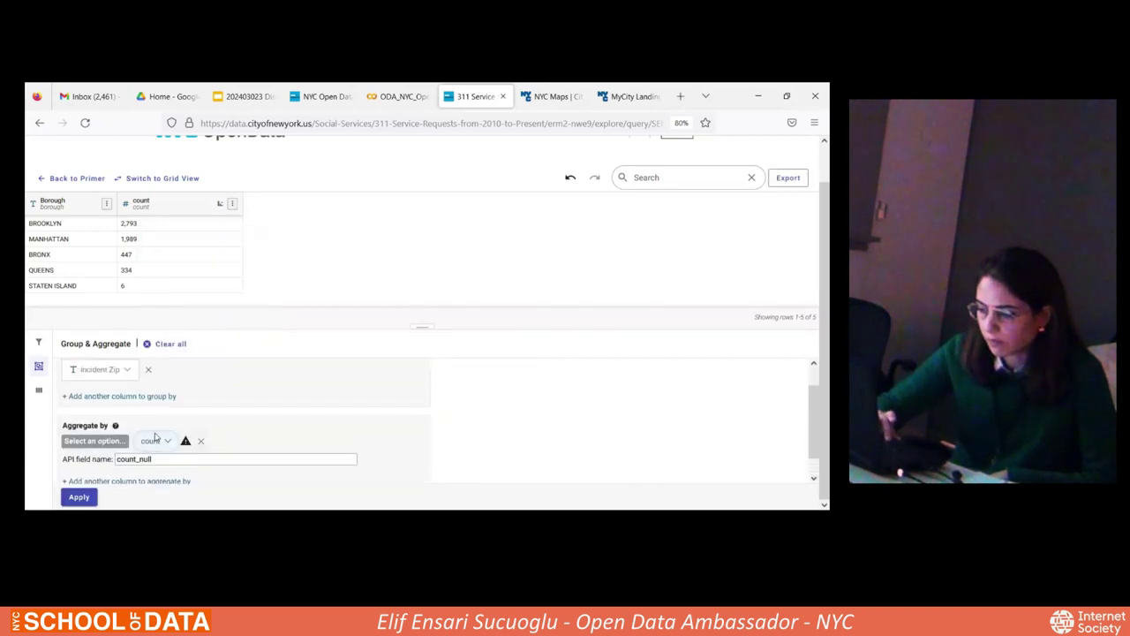
Count Unique Key per zip, run the query, and confirm deleting the old count column
left_click(200, 438)
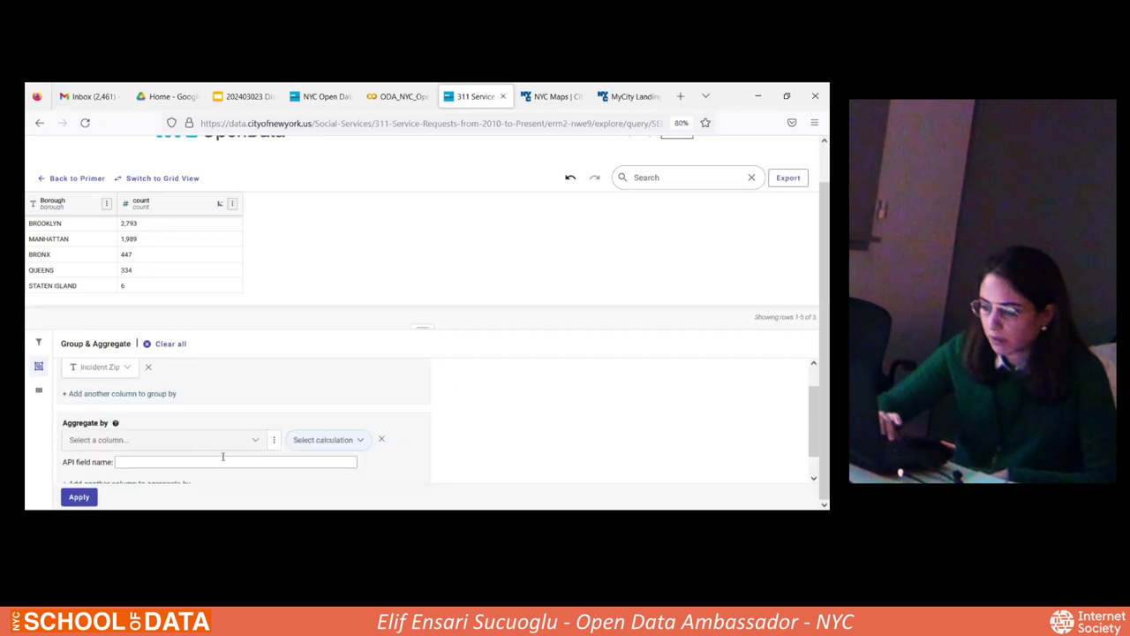
left_click(174, 438)
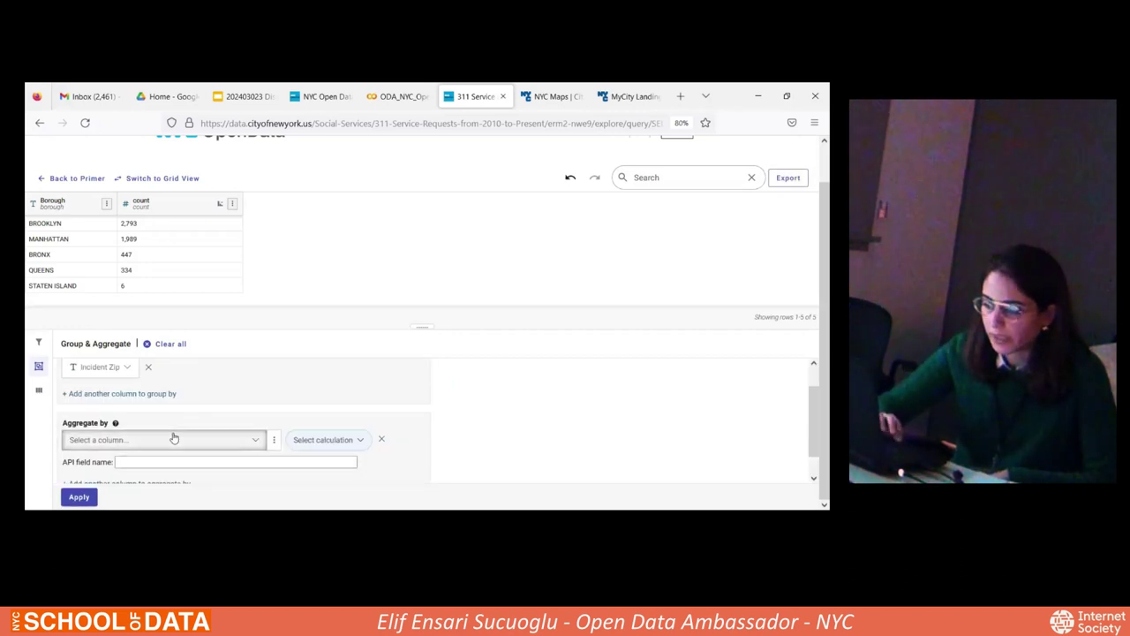
left_click(126, 317)
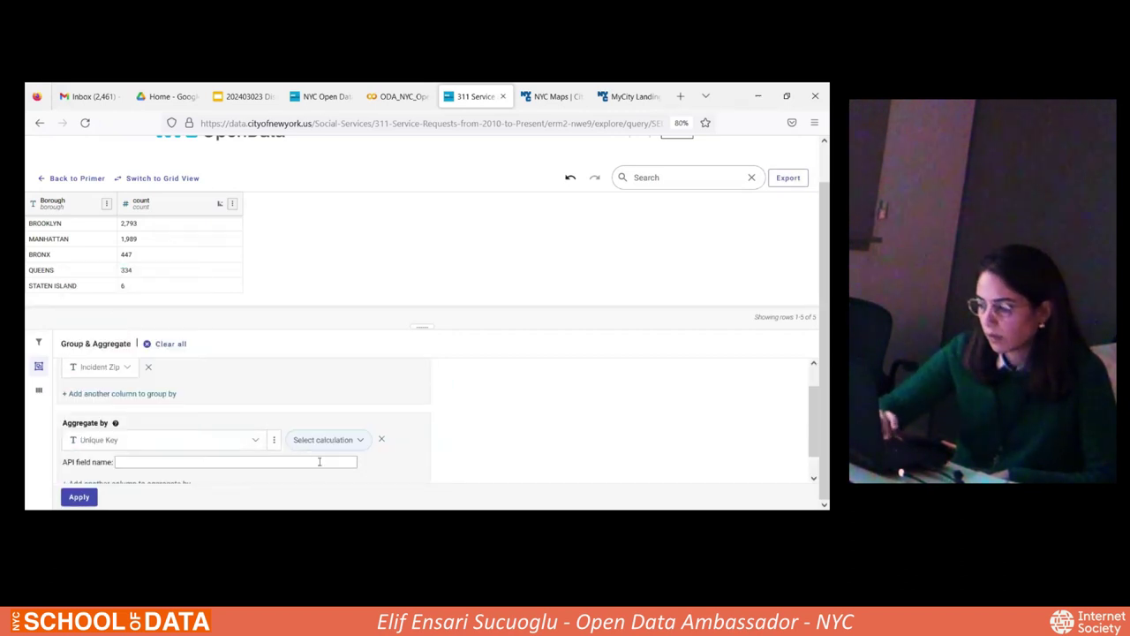
left_click(355, 444)
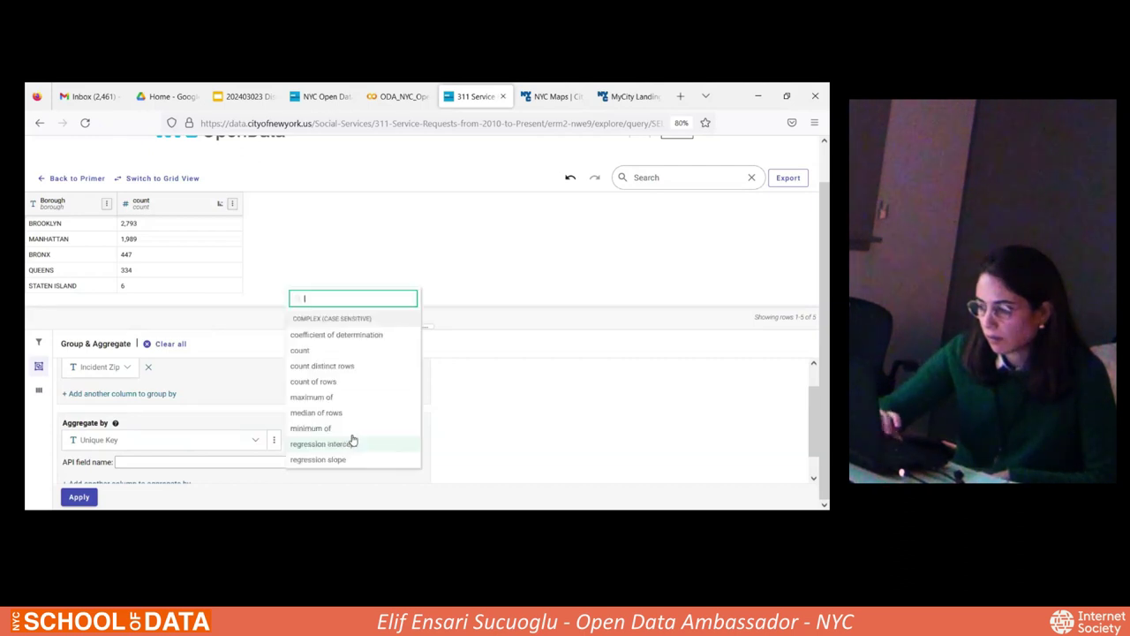
left_click(343, 357)
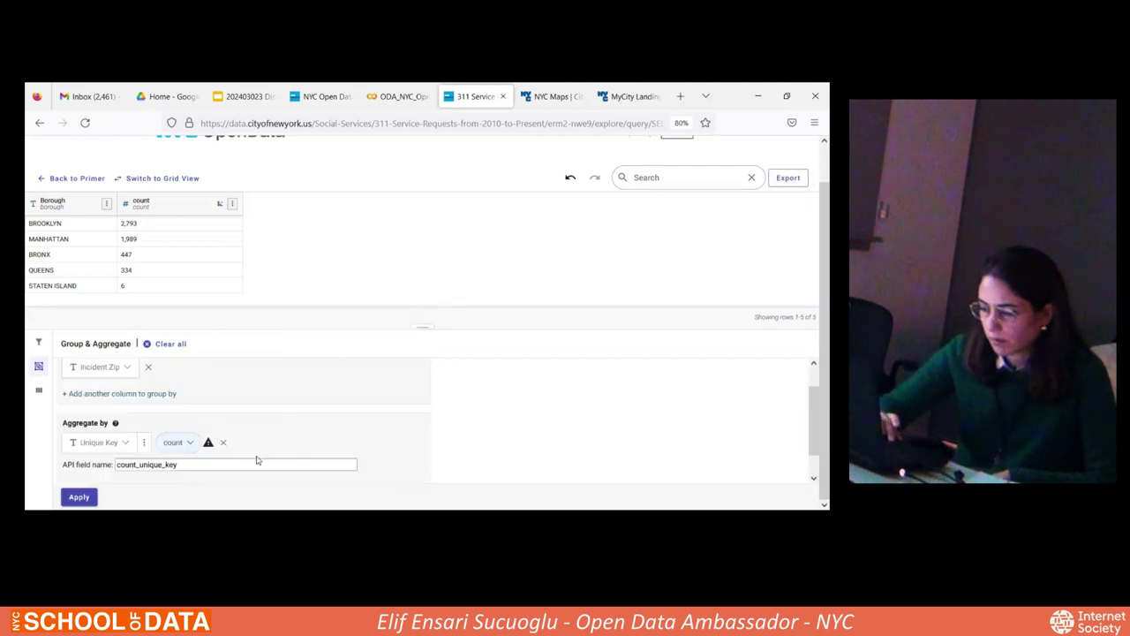
left_click(80, 498)
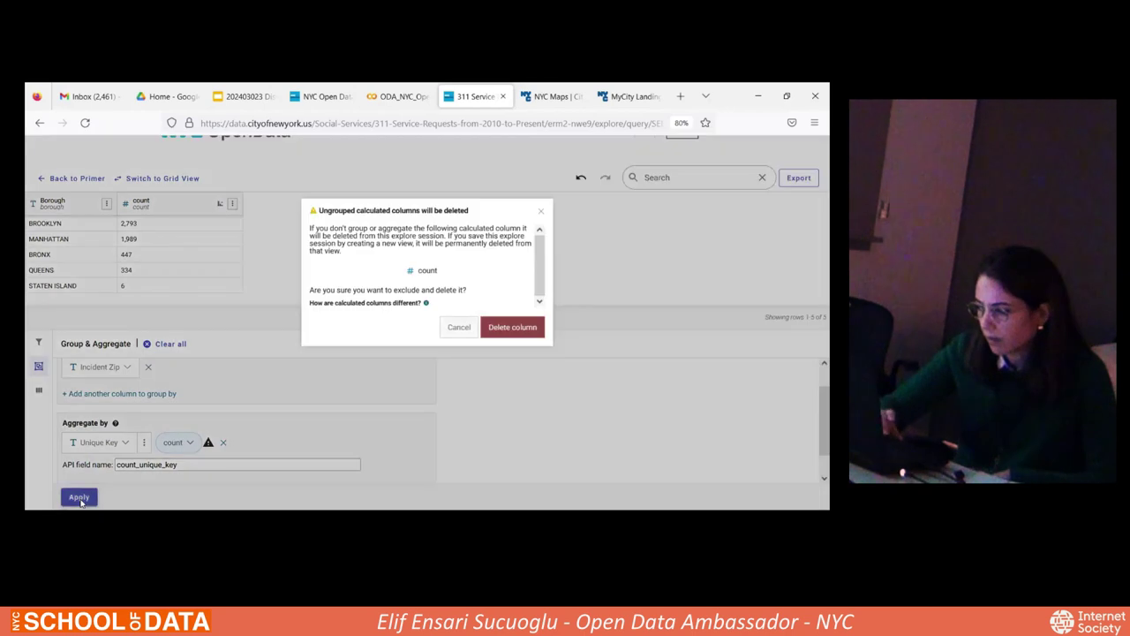
left_click(519, 326)
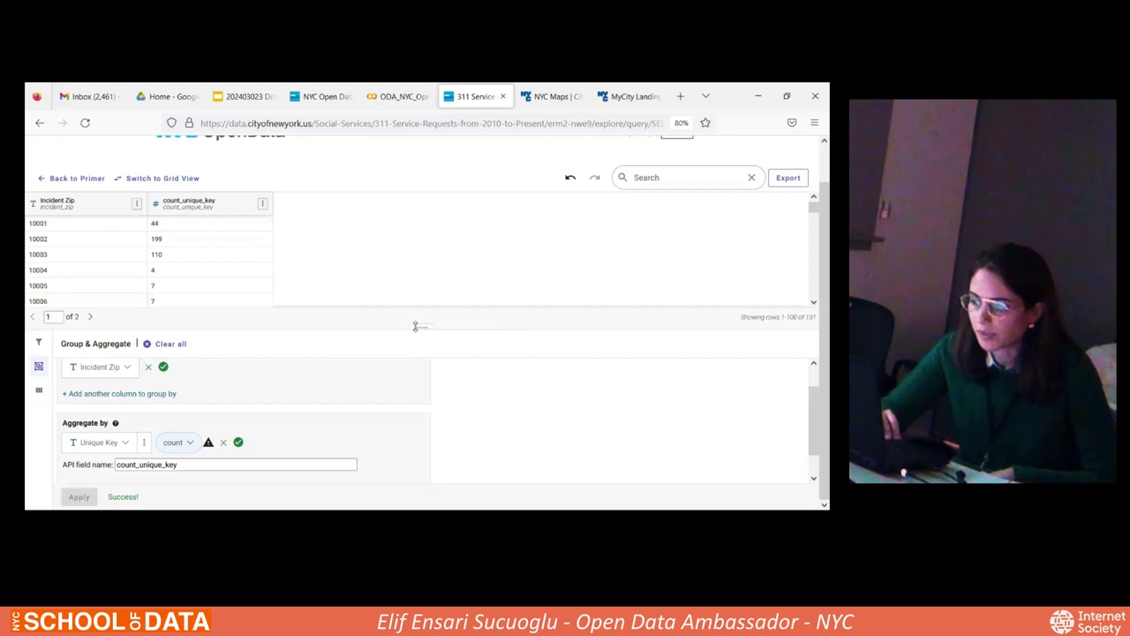
Enlarge the results table and sort count_unique_key descending, putting 11201 (1,188) first
left_click_drag(416, 326, 416, 375)
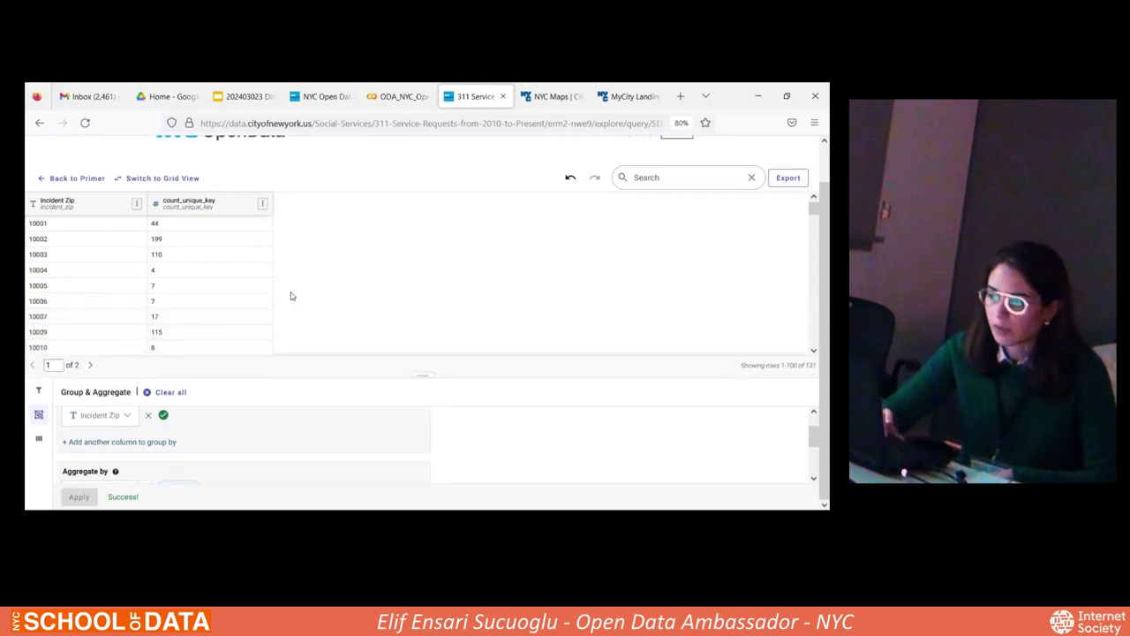
left_click(263, 206)
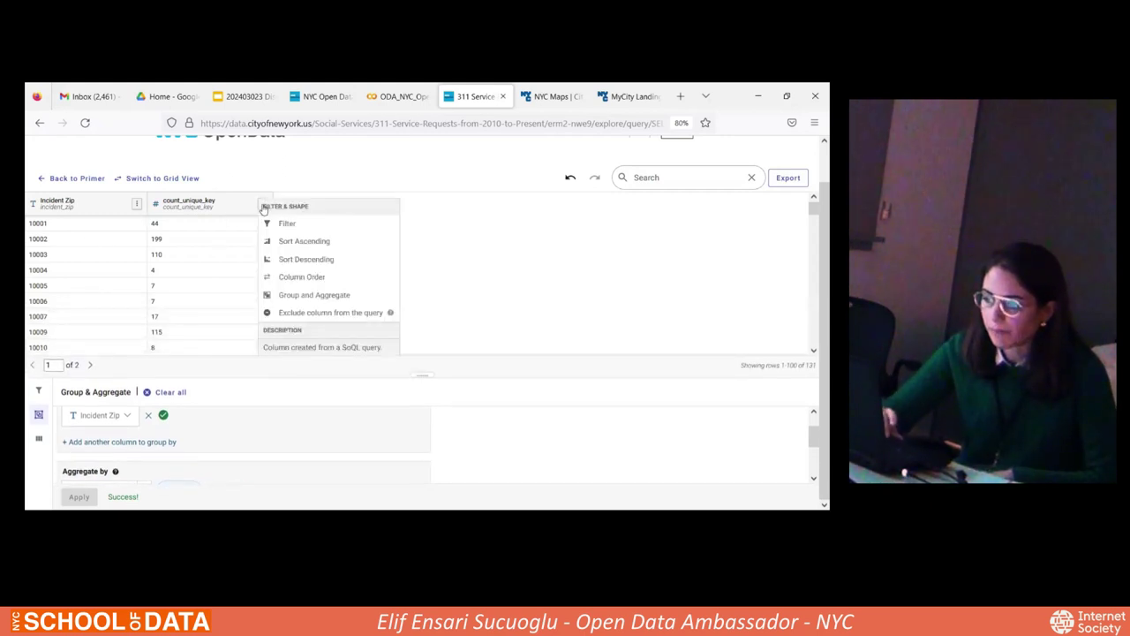
left_click(305, 258)
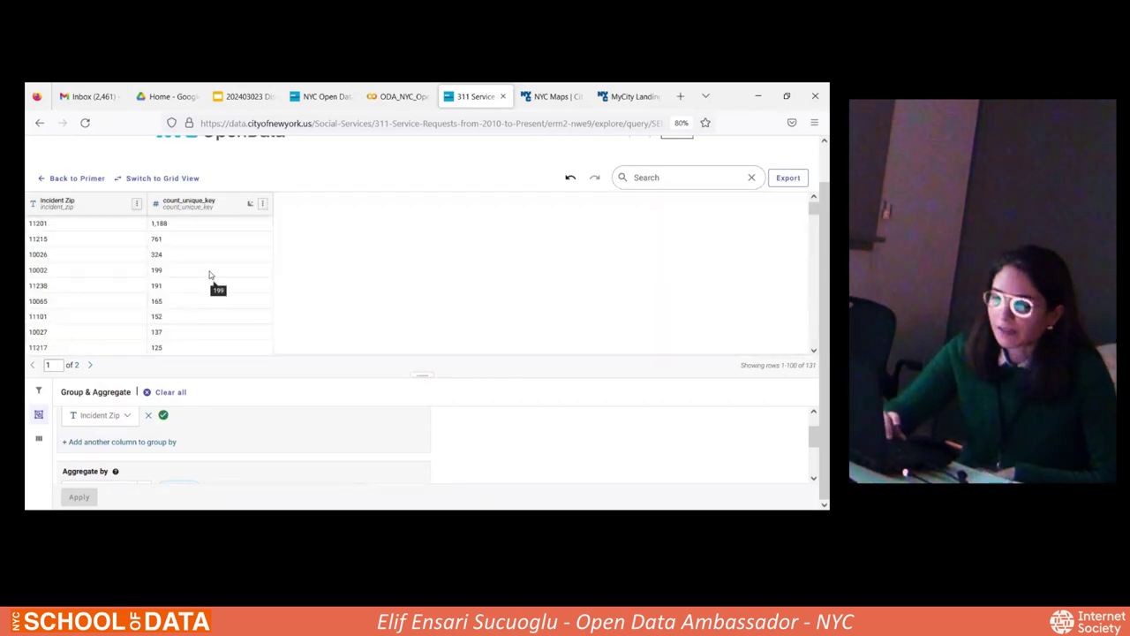
scroll(209, 273, "up", 2)
scroll(124, 300, "down", 1)
scroll(124, 301, "up", 1)
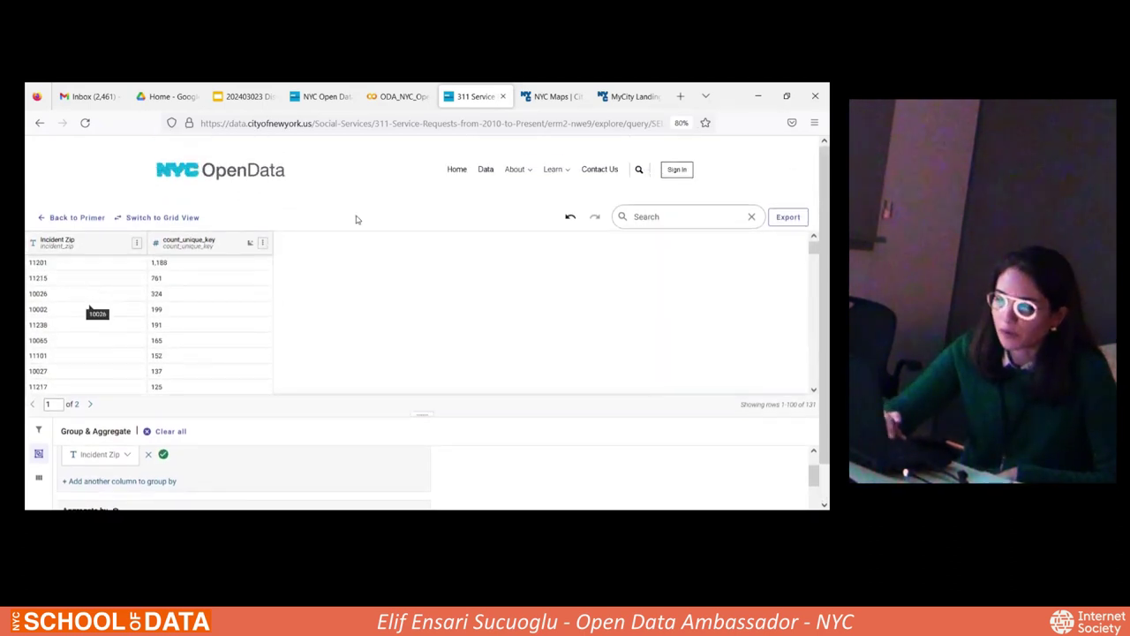
scroll(356, 217, "down", 1)
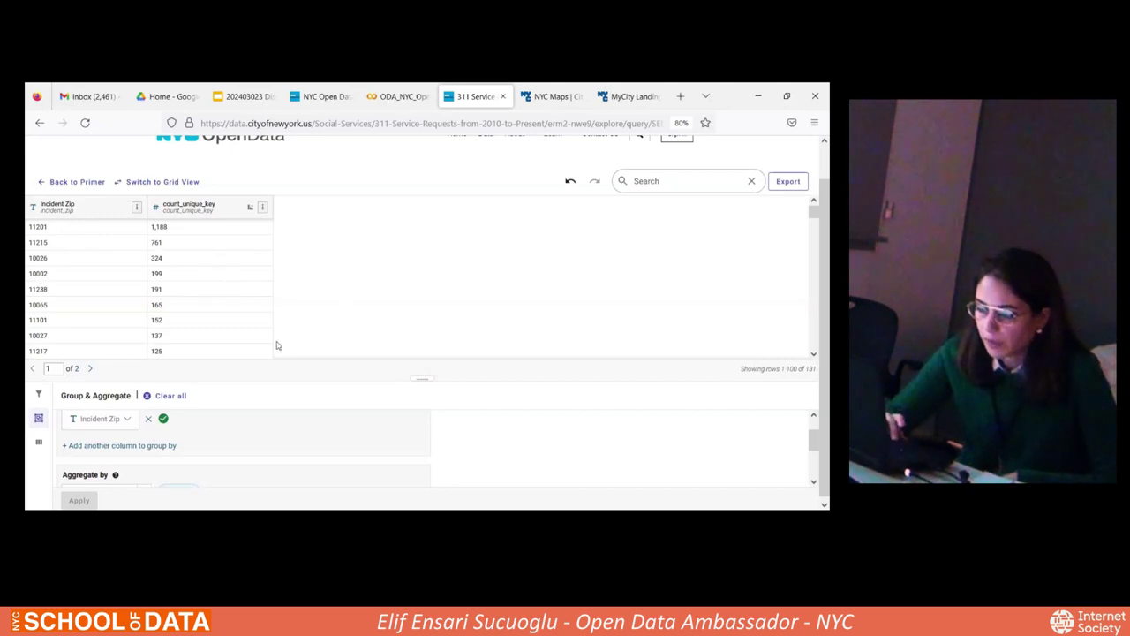
scroll(114, 448, "down", 1)
scroll(113, 446, "up", 2)
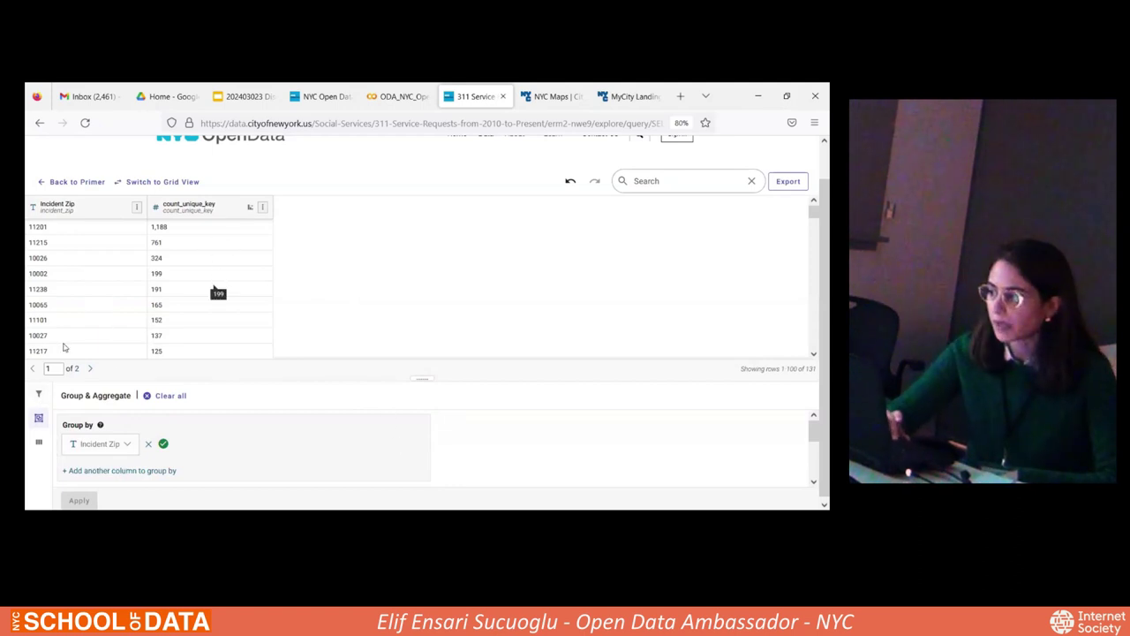
Dismiss the Export dialog without downloading and go Back to Primer on the dataset's About page
left_click(791, 181)
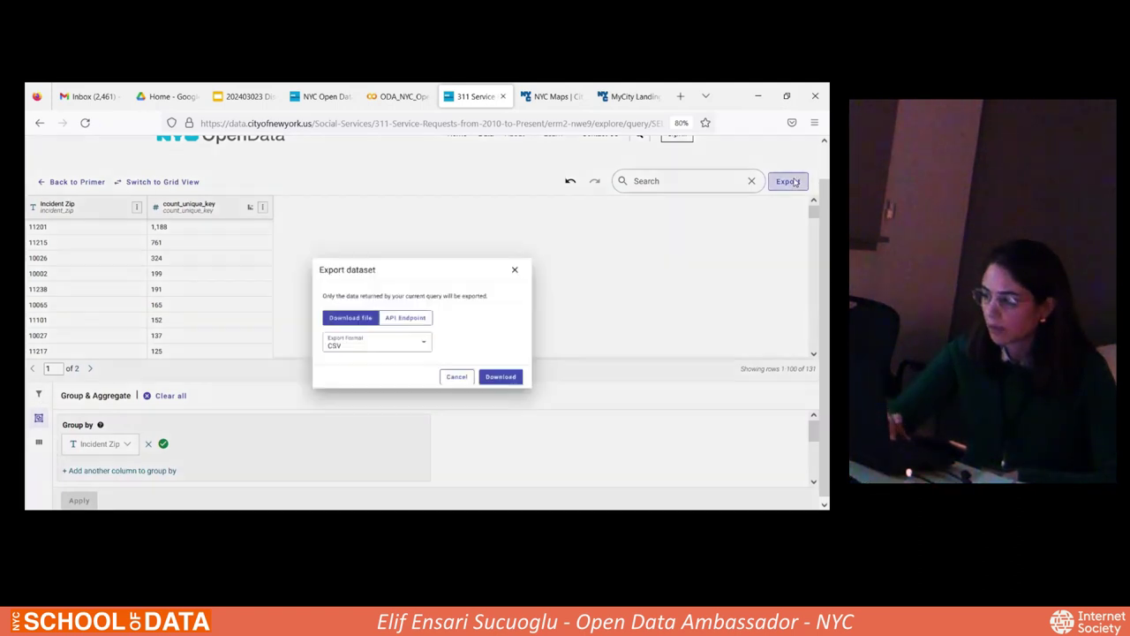
left_click(533, 261)
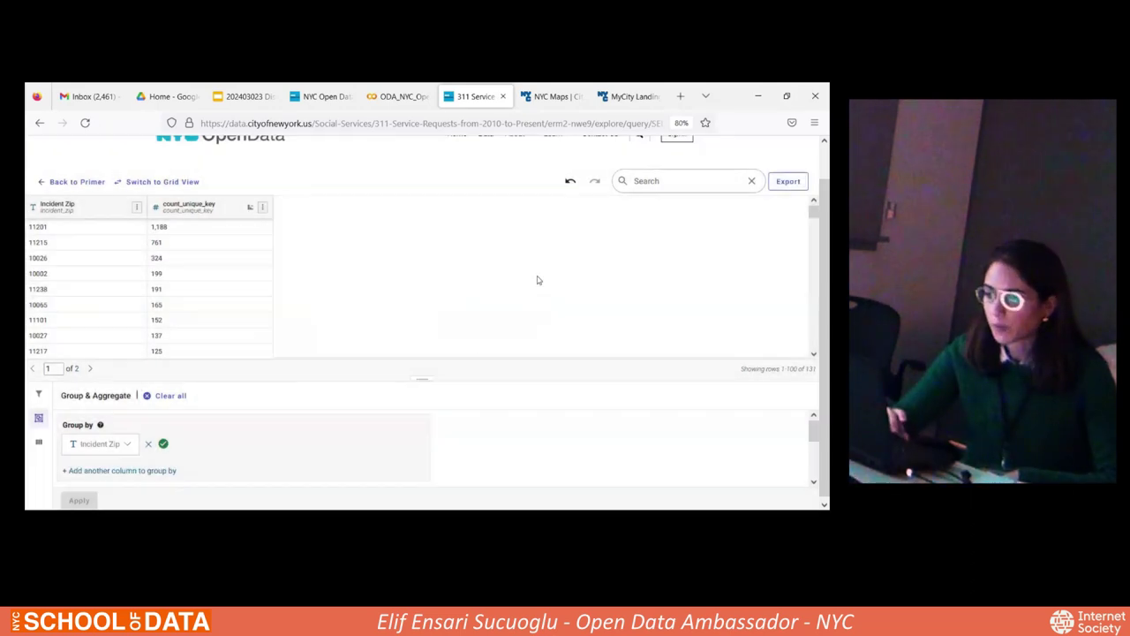
scroll(537, 297, "up", 1)
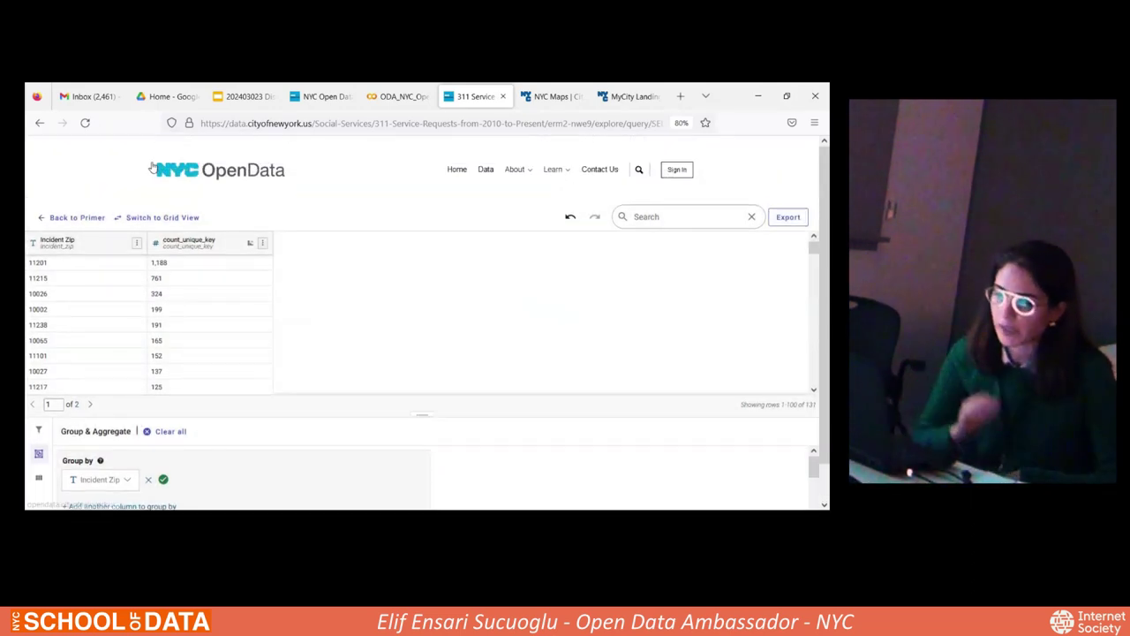
left_click(61, 219)
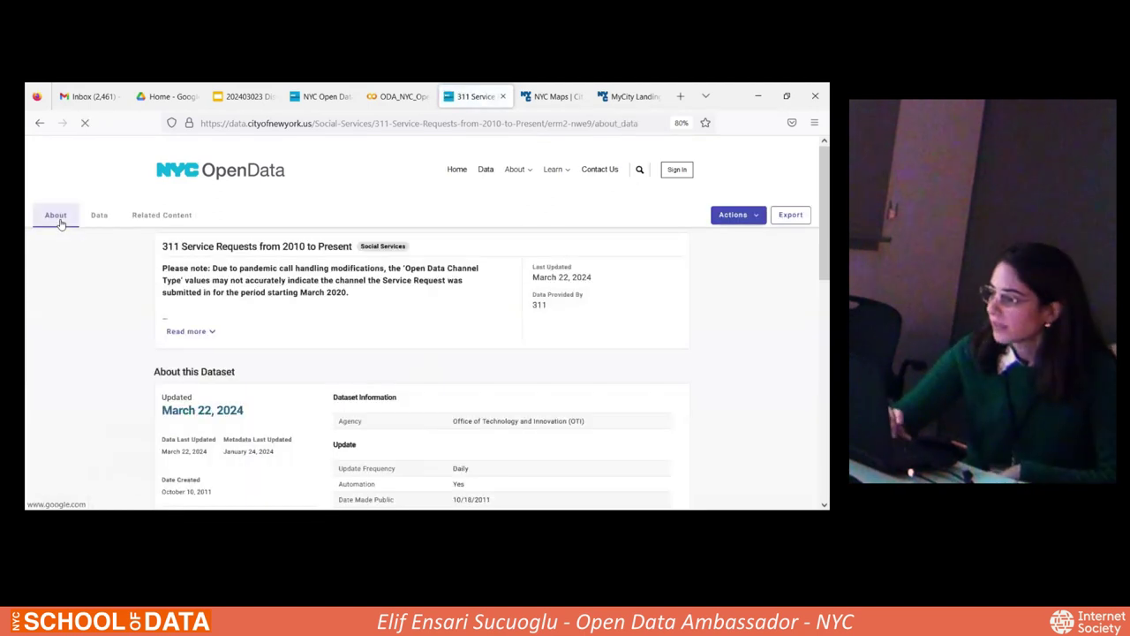
Start a visualization via Actions > Visualize > Create visualization and dismiss the sign-in prompt
left_click(747, 216)
mouse_move(661, 257)
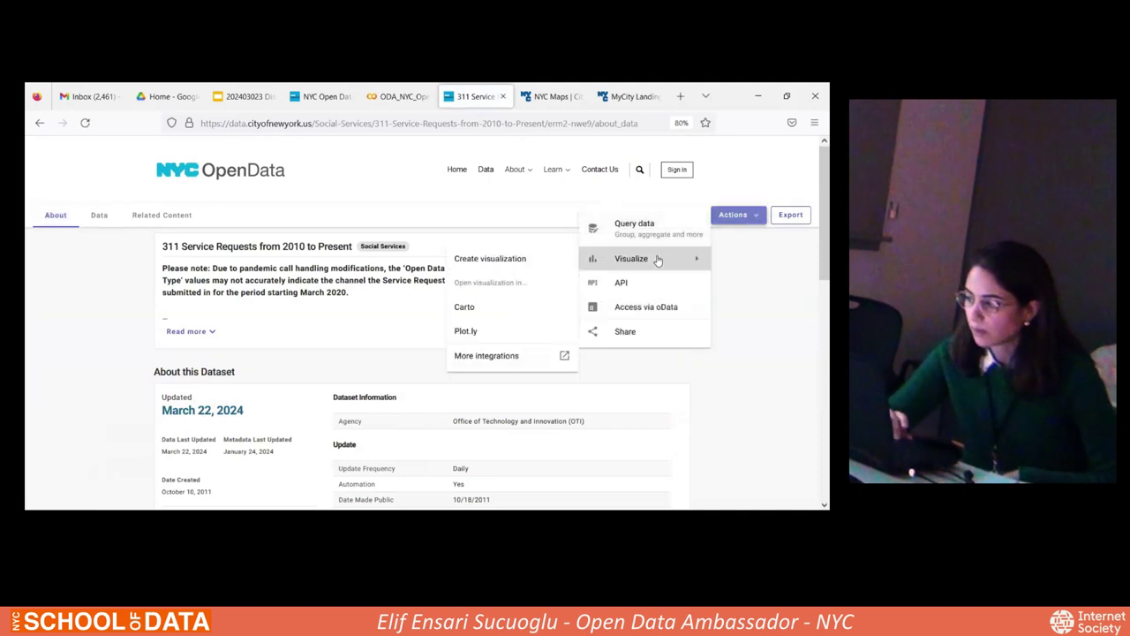
left_click(518, 263)
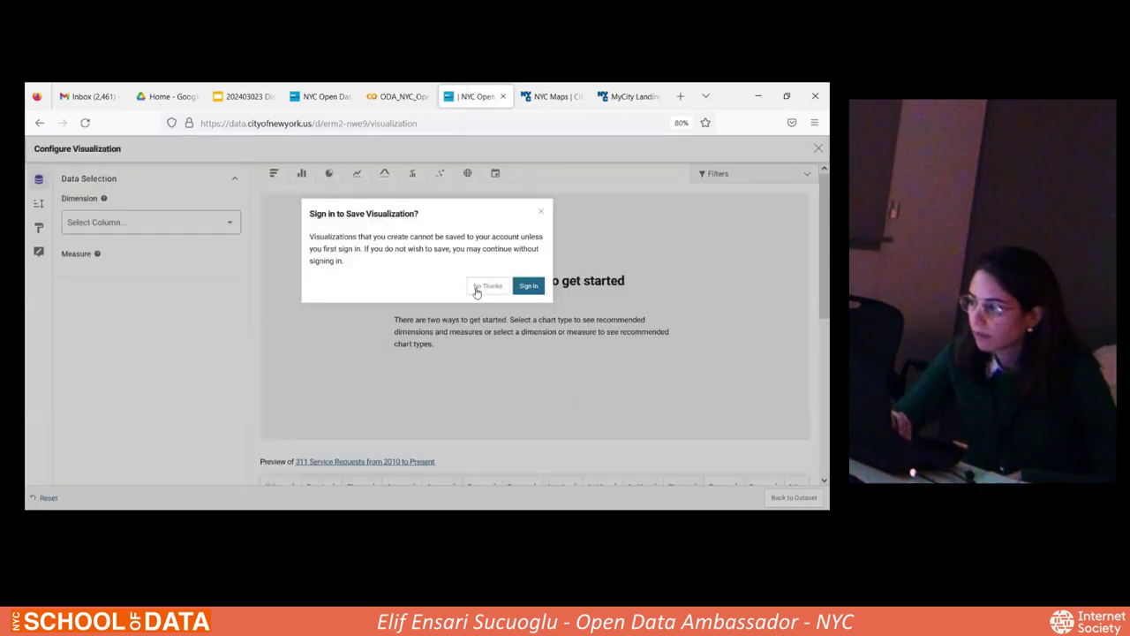
left_click(542, 214)
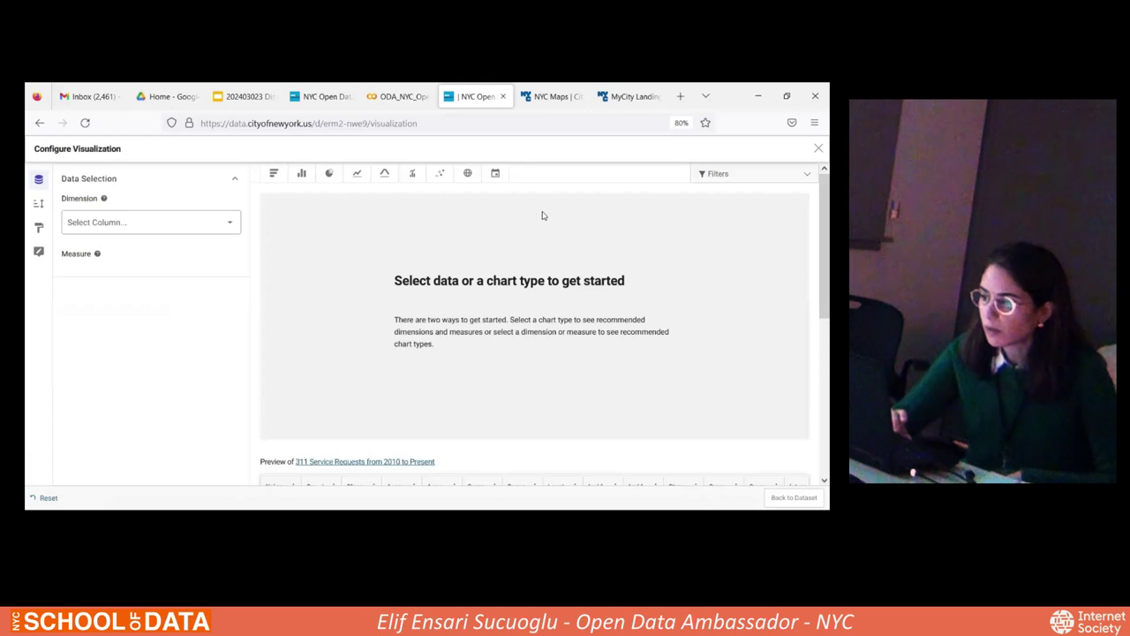
Load the visualization page's URL in a new browser tab and dismiss the sign-in prompt
left_click(333, 126)
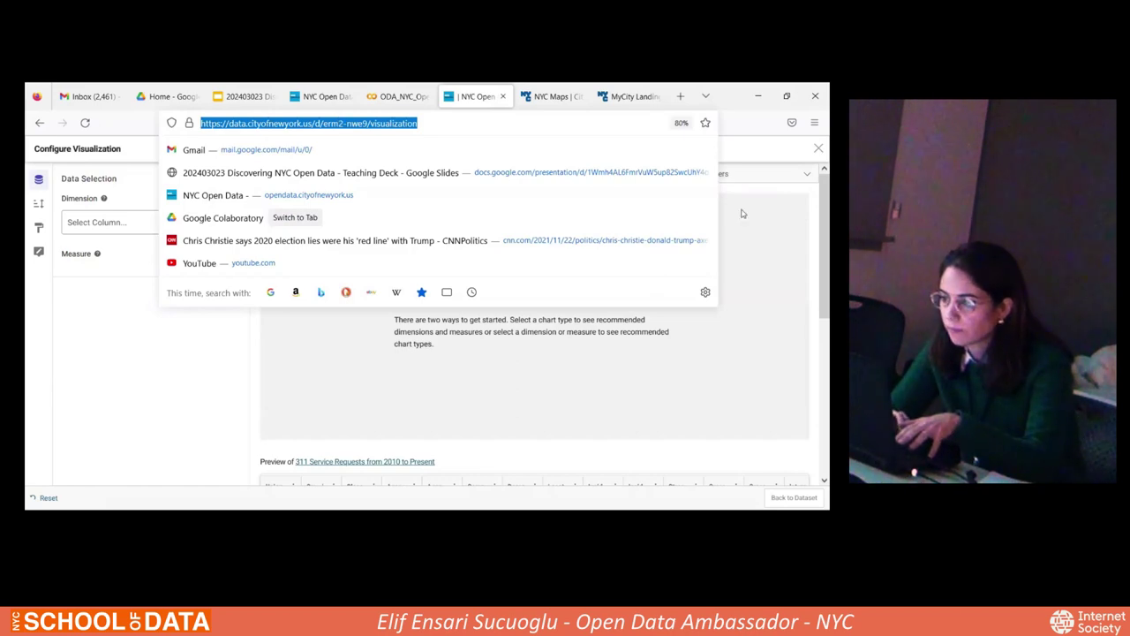
key("ctrl+c")
key("ctrl+t")
left_click(492, 123)
key("ctrl+v")
key("Return")
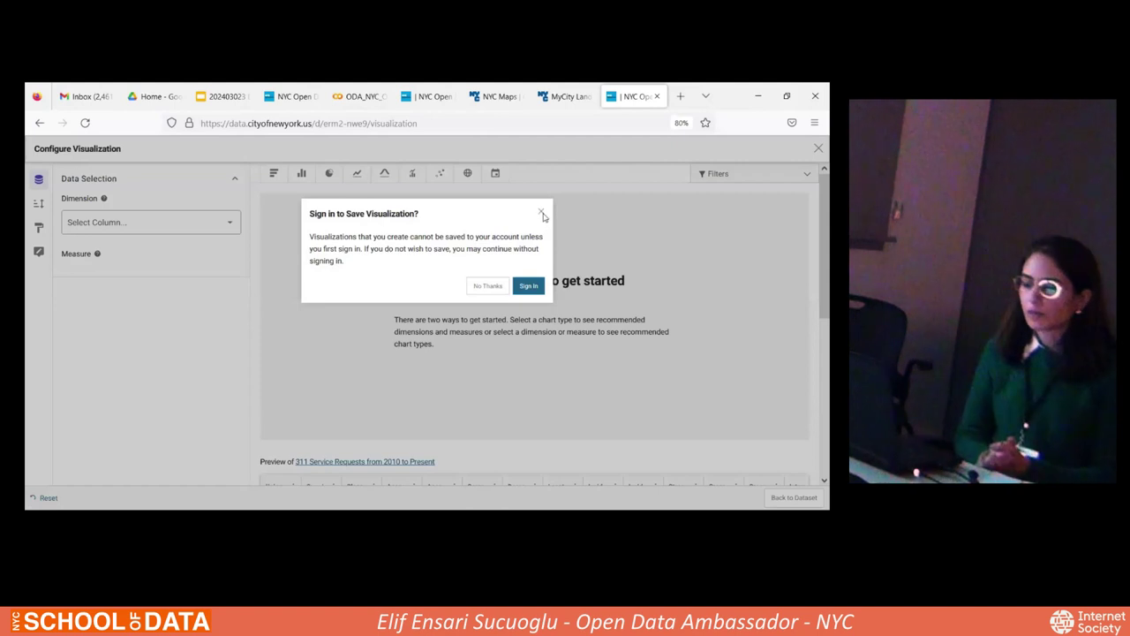
left_click(542, 217)
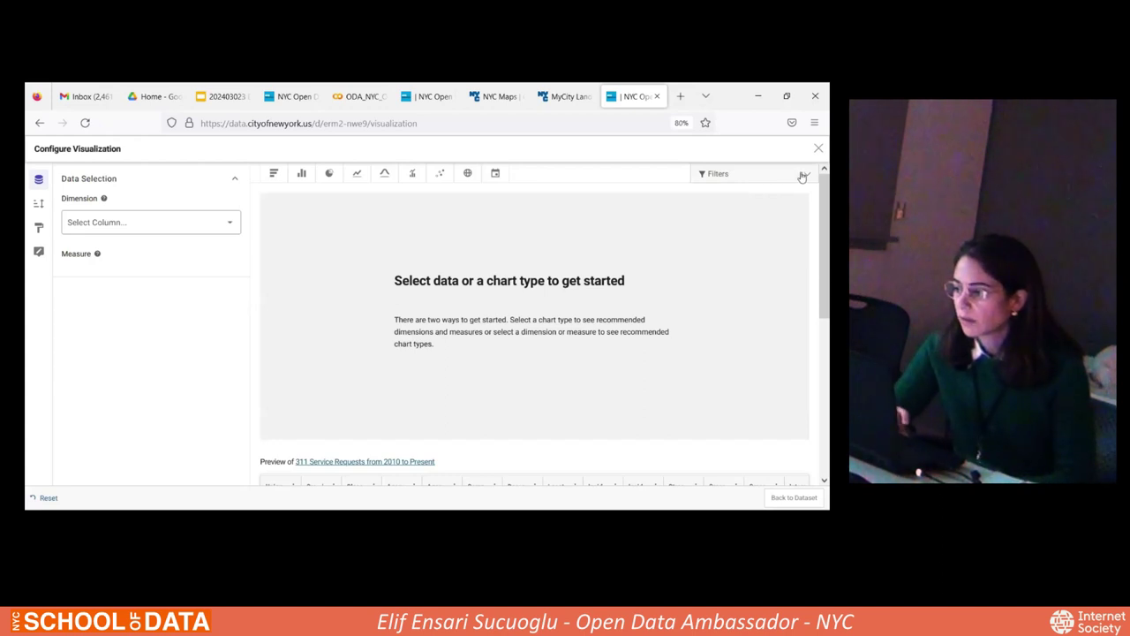
right_click(730, 174)
Add a filter on the Created Date column
left_click(715, 179)
right_click(715, 179)
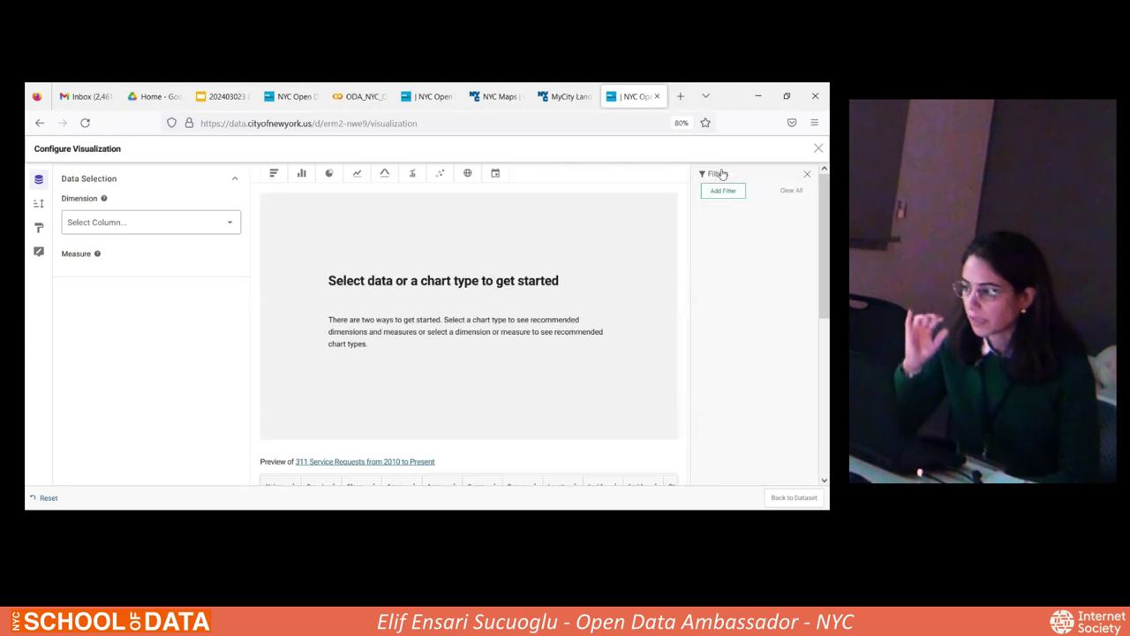
left_click(723, 191)
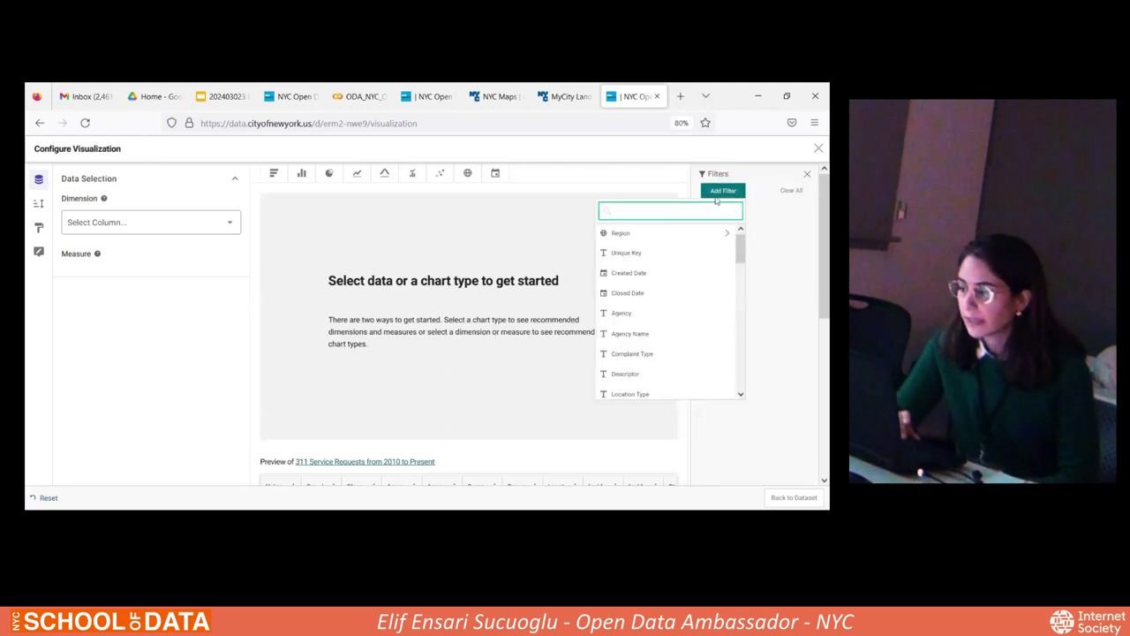
left_click(630, 274)
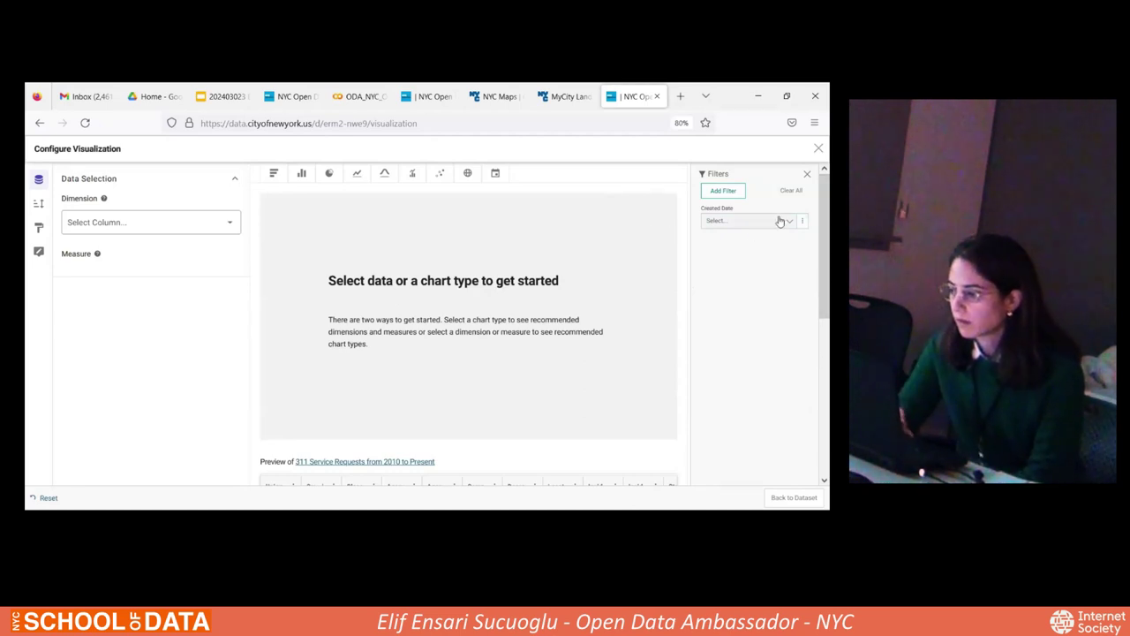
Set the Created Date filter to relative date This Quarter, leaving 711,837 rows
right_click(726, 220)
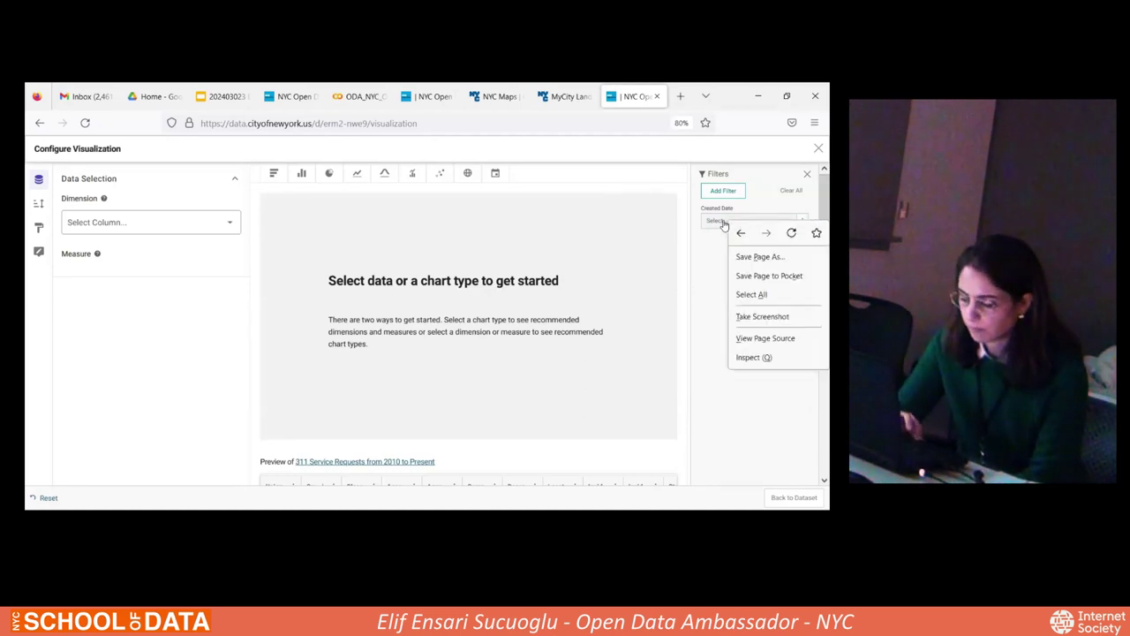
key("Escape")
left_click(724, 220)
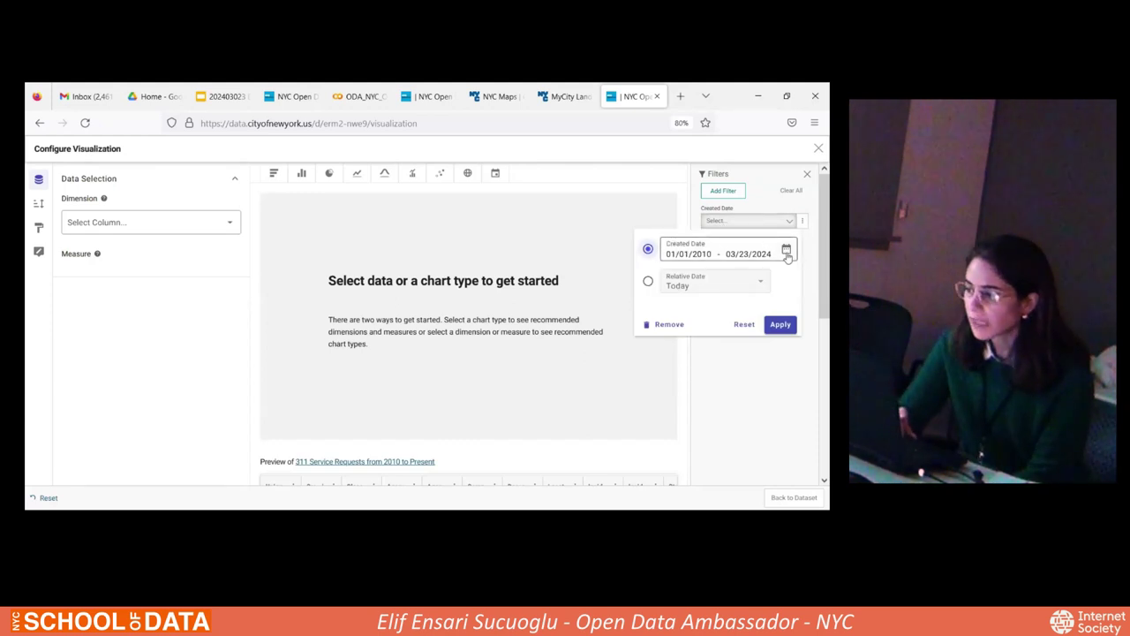
left_click(647, 284)
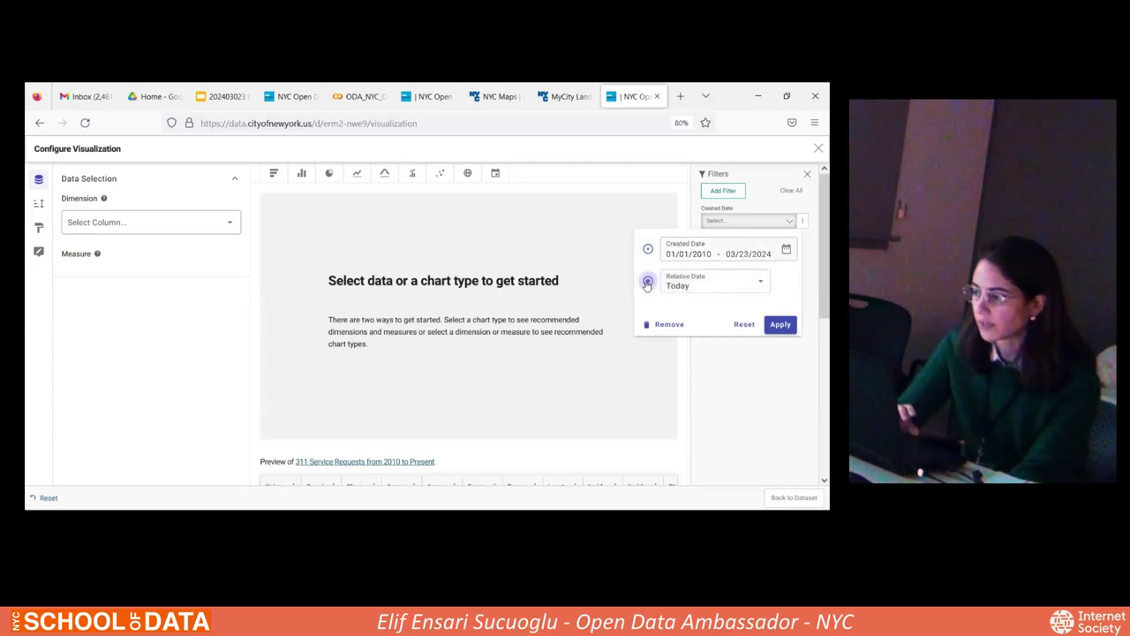
left_click(753, 287)
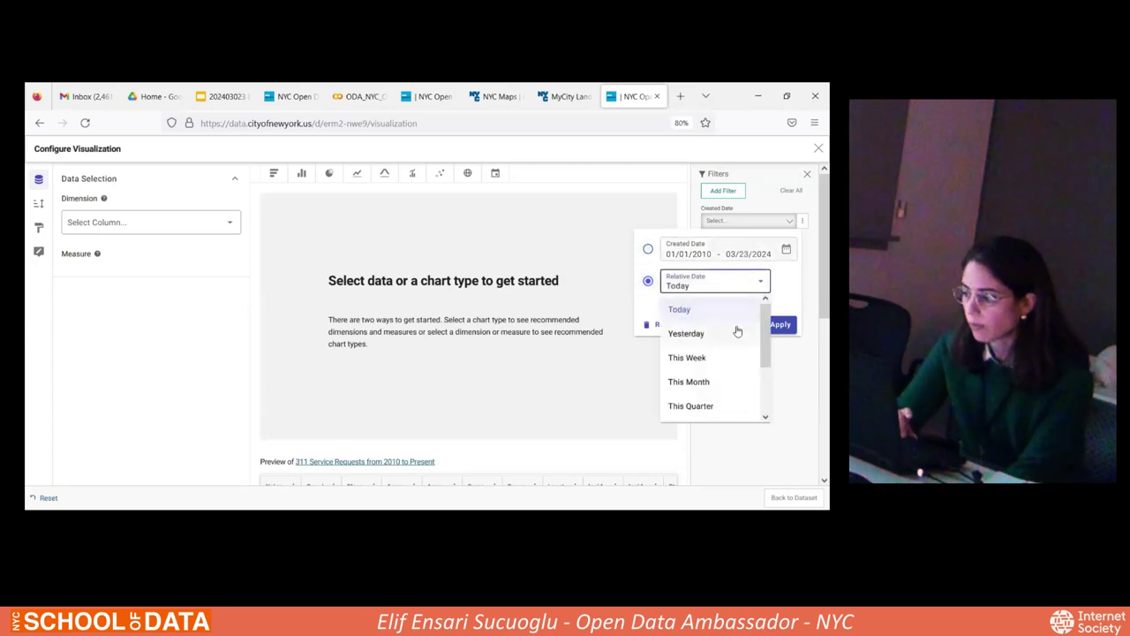
scroll(726, 383, "down", 3)
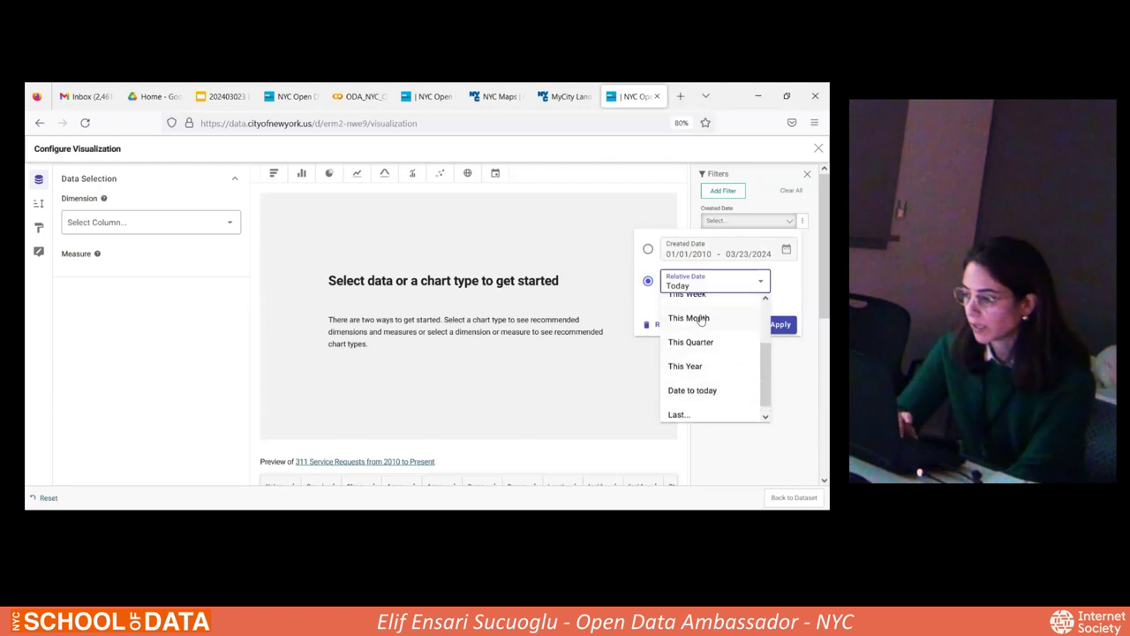
scroll(712, 364, "down", 1)
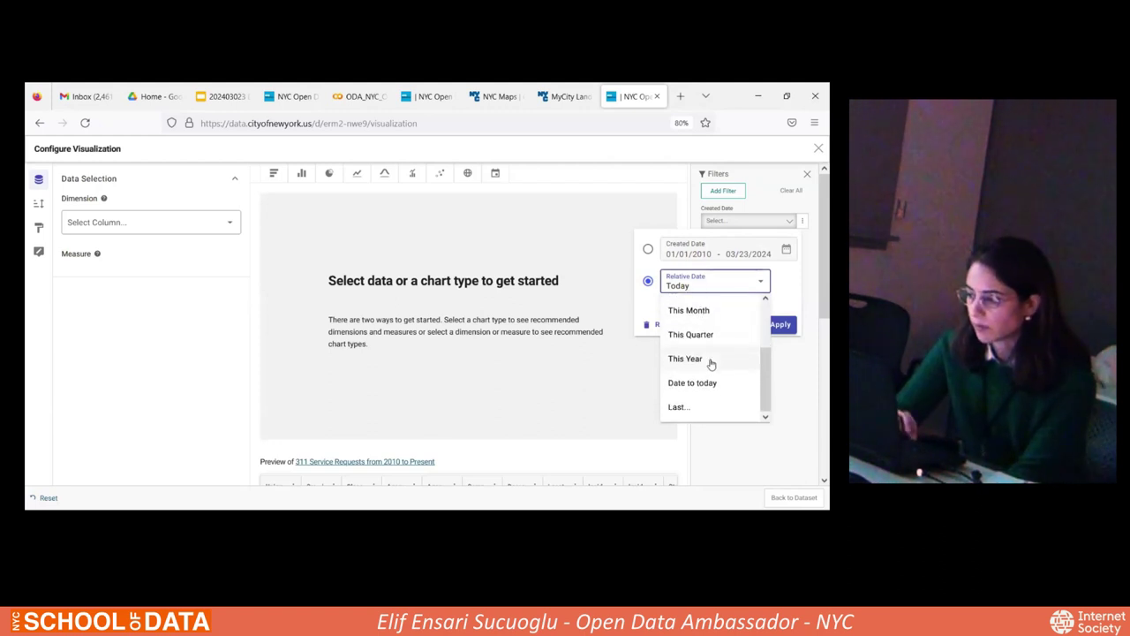
left_click(686, 334)
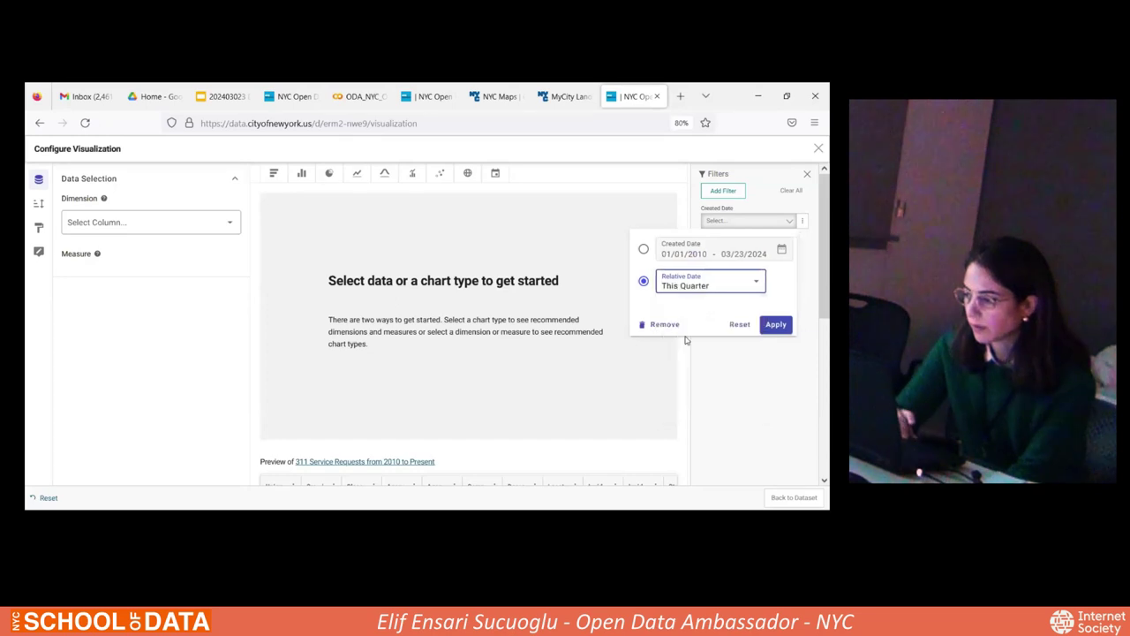
left_click(776, 325)
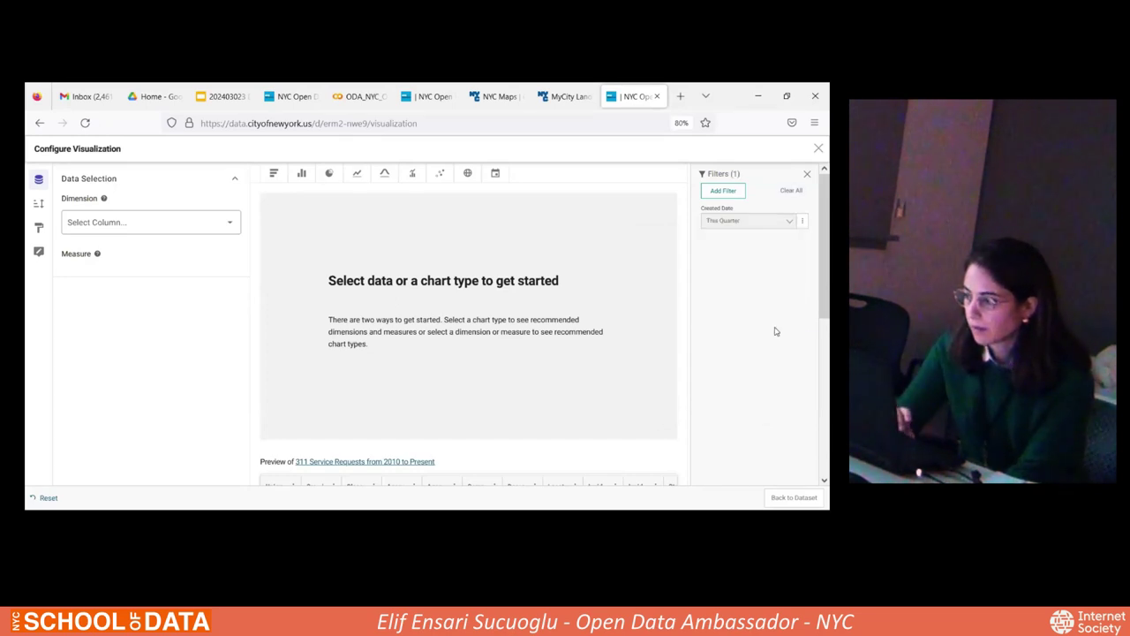
scroll(606, 442, "down", 5)
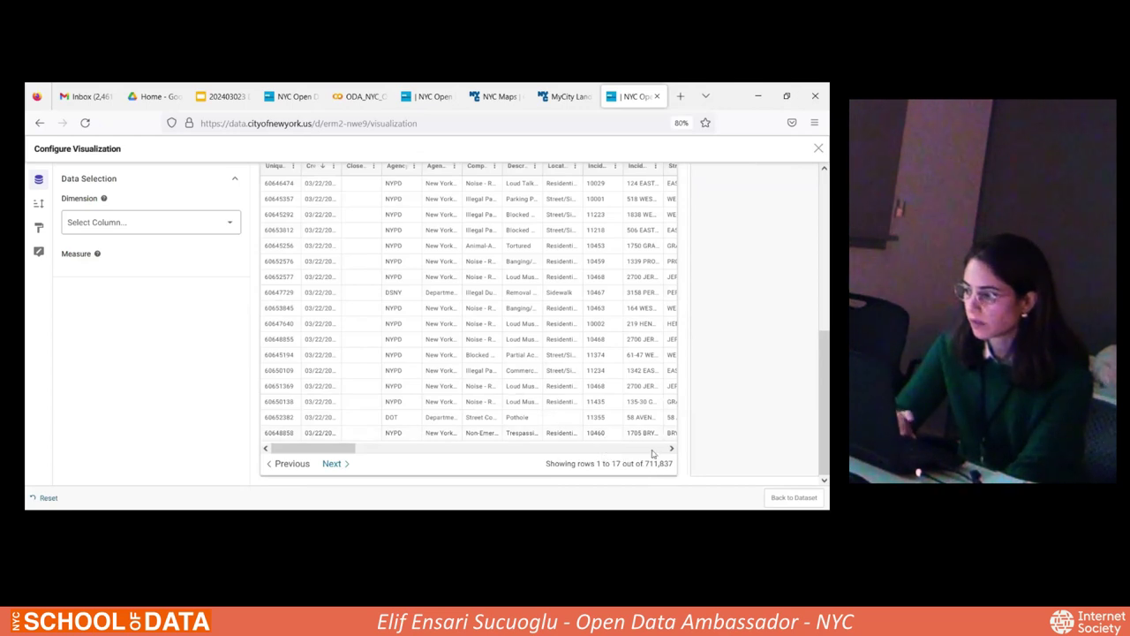
scroll(658, 420, "up", 5)
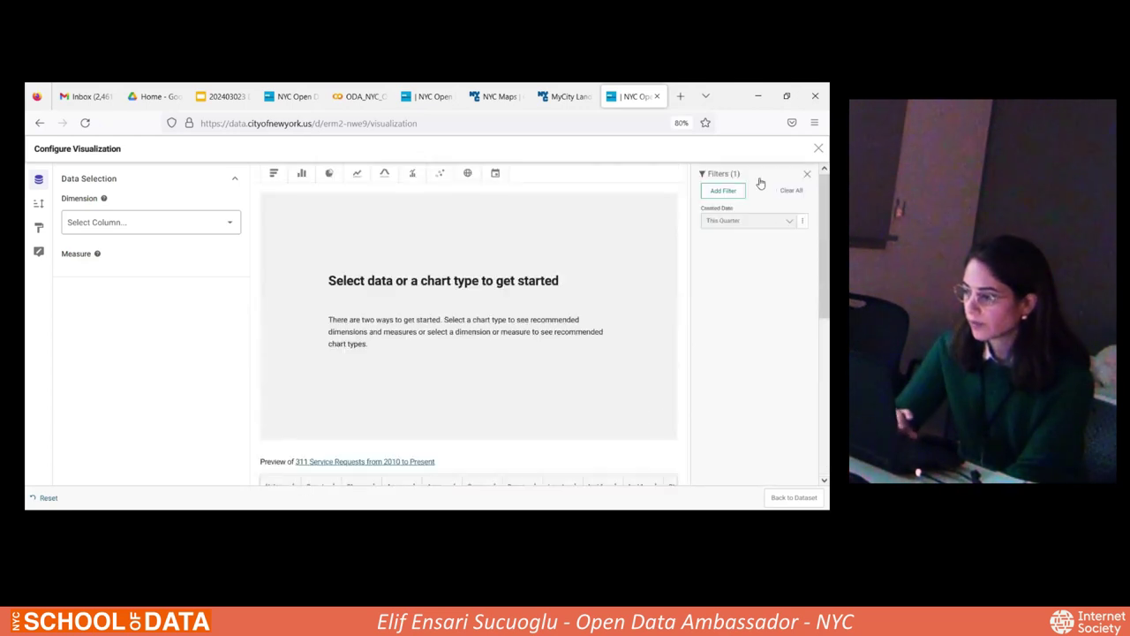
Add an Agency filter with NYPD selected and apply it
left_click(733, 193)
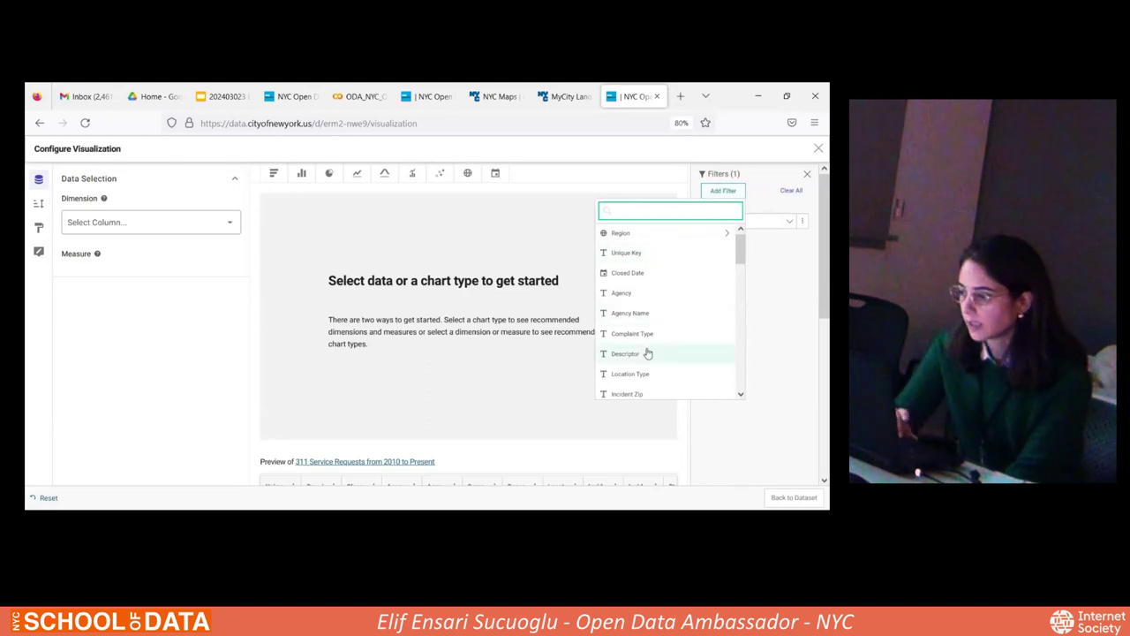
left_click(618, 292)
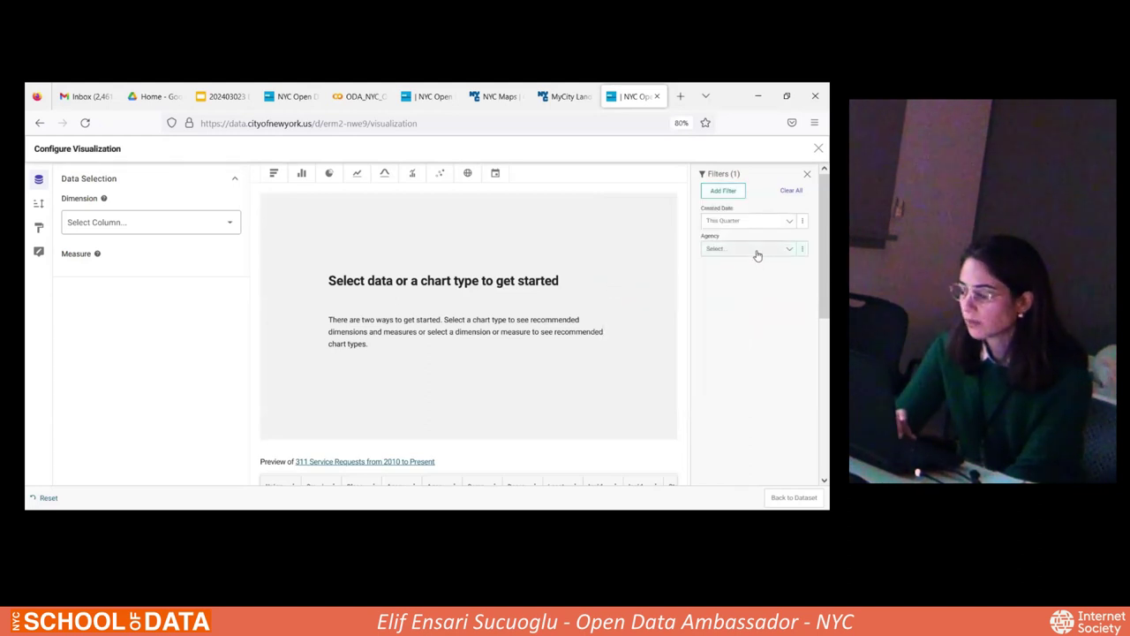
left_click(757, 254)
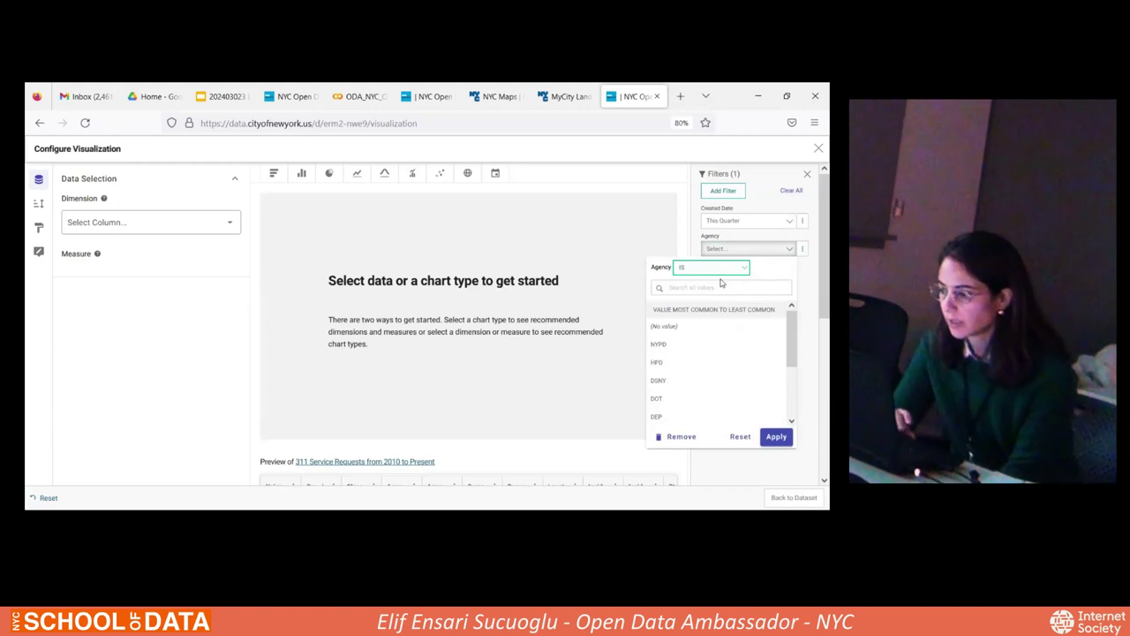
left_click(659, 344)
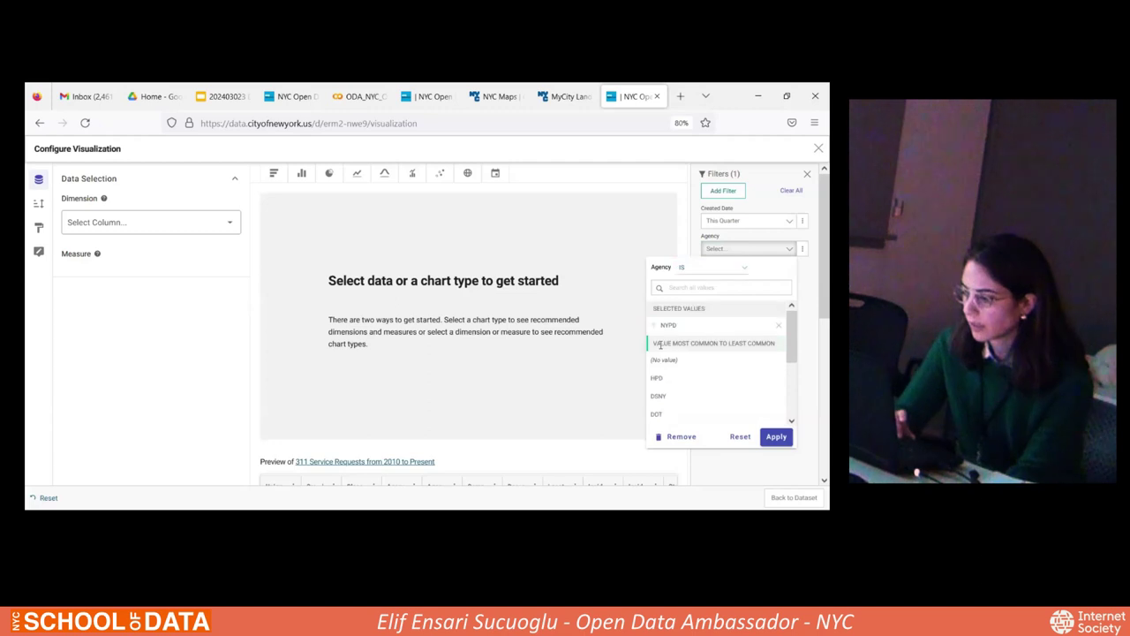
left_click(776, 436)
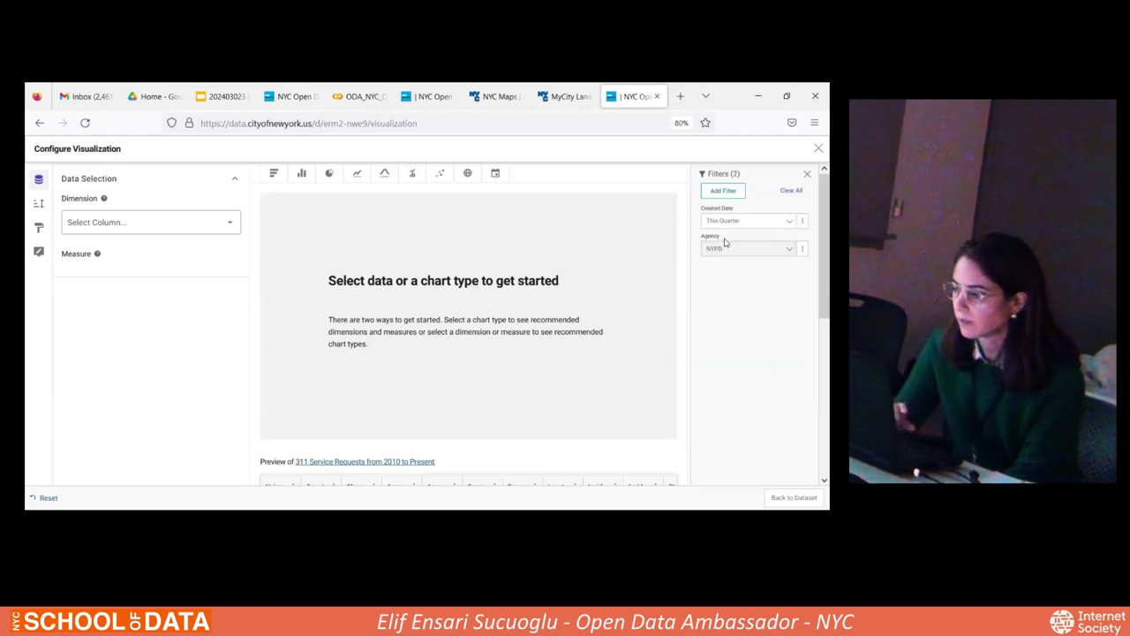
left_click(725, 193)
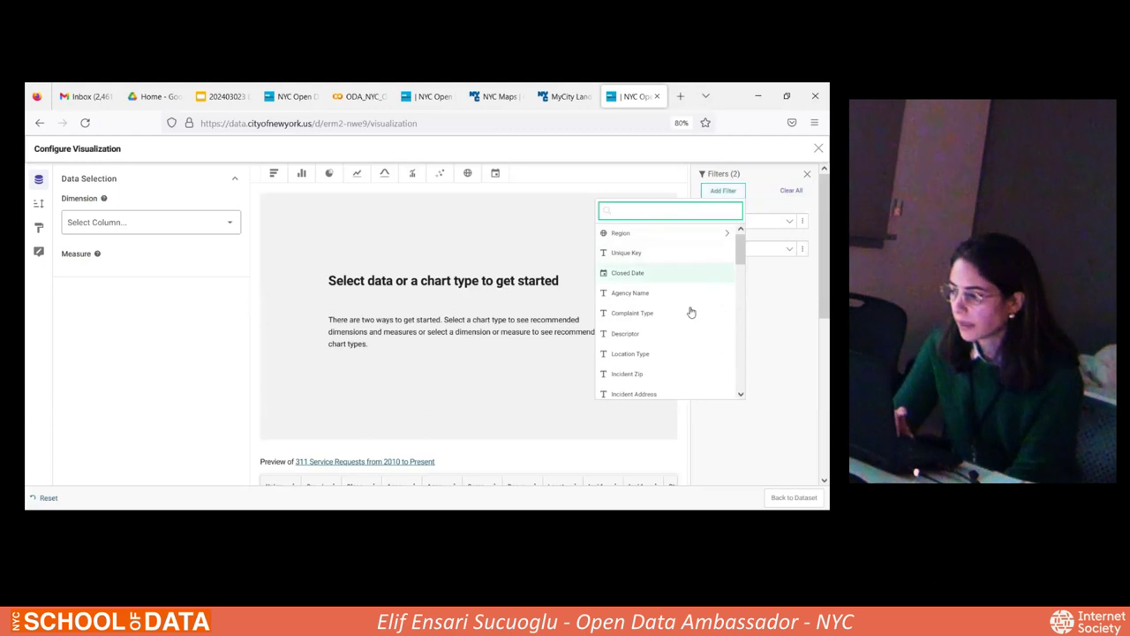
Add a Descriptor filter, searching 'bike' to pick Blocked Bike Lane, and apply it
scroll(671, 315, "down", 2)
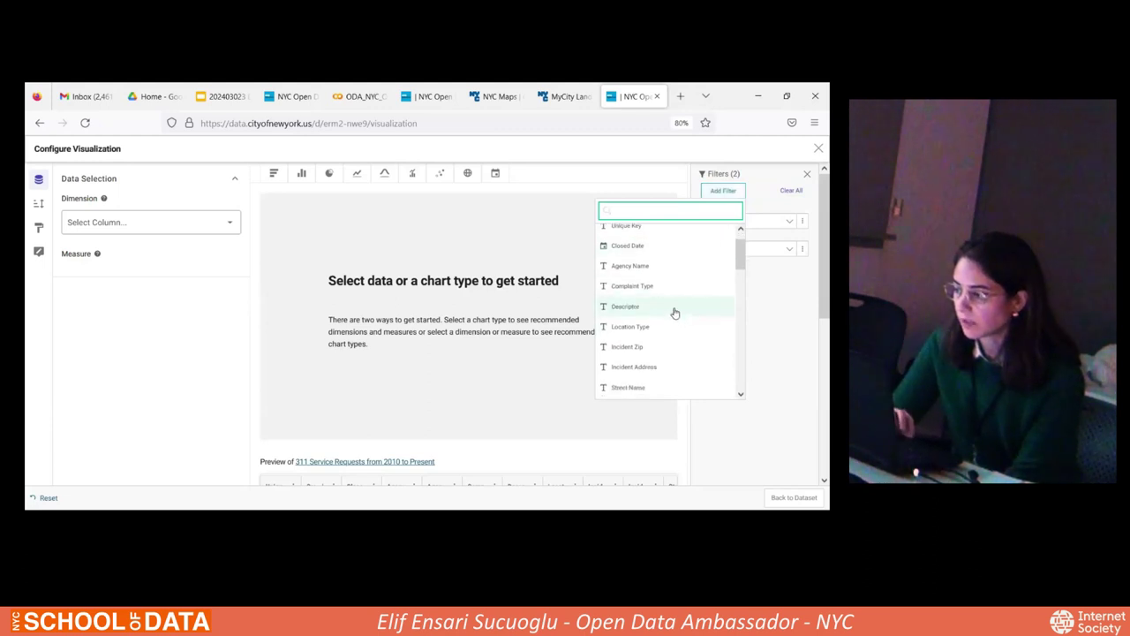
left_click(635, 298)
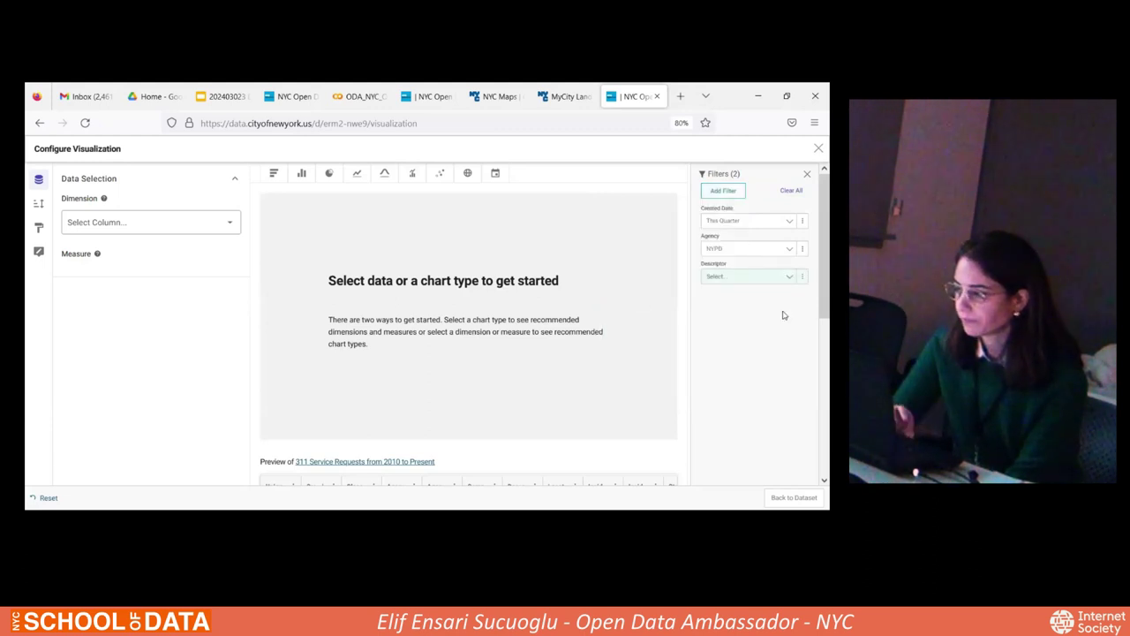
left_click(769, 276)
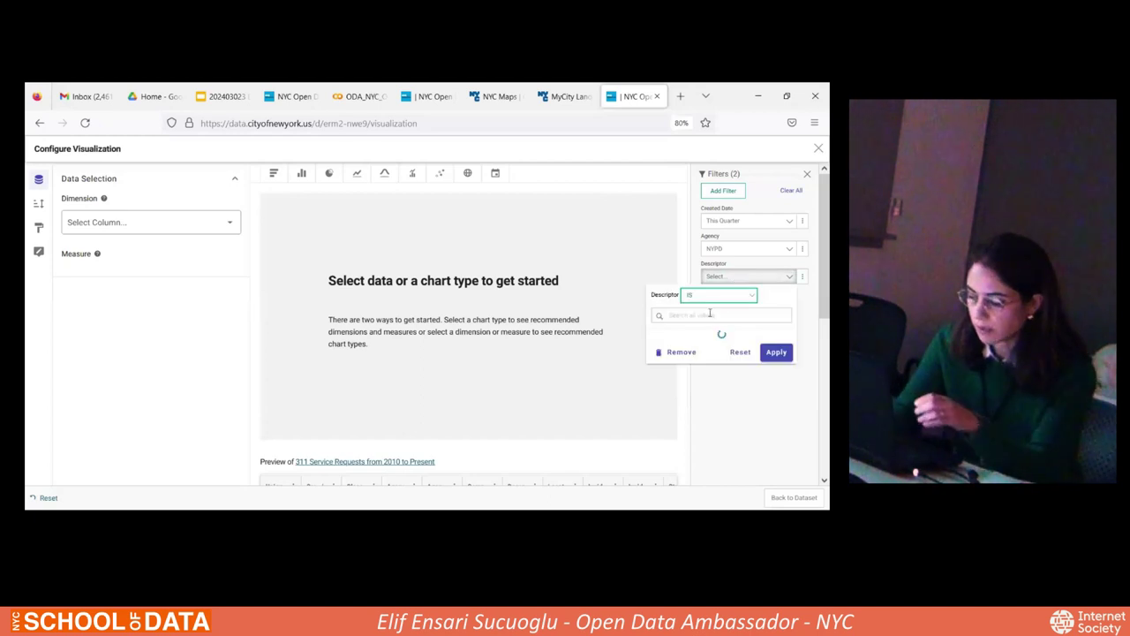
type("b")
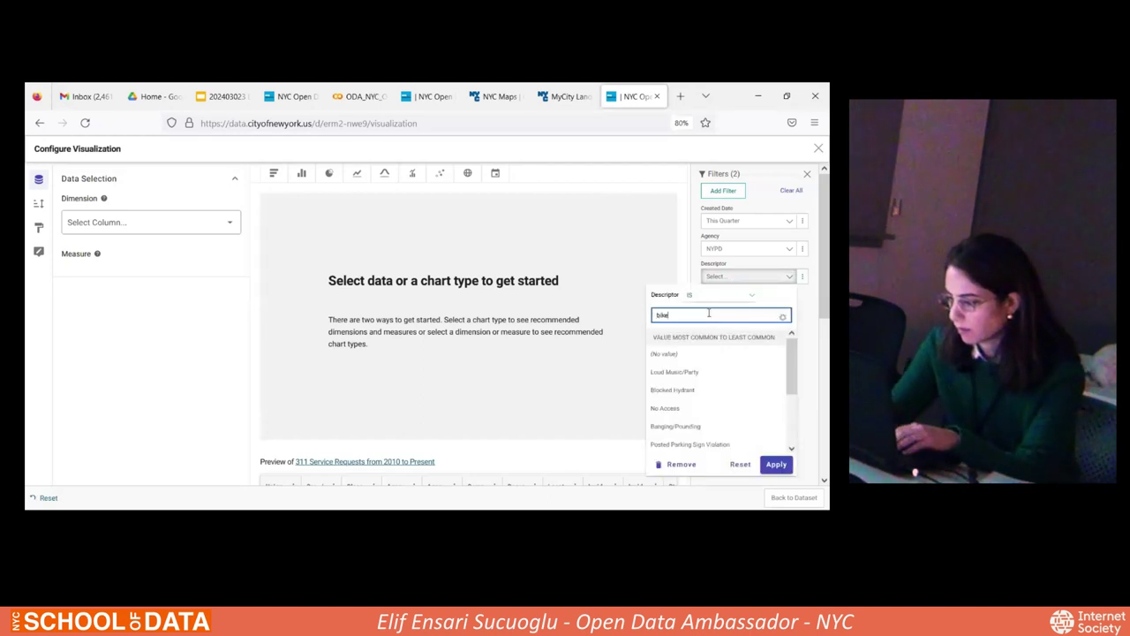
type("ike")
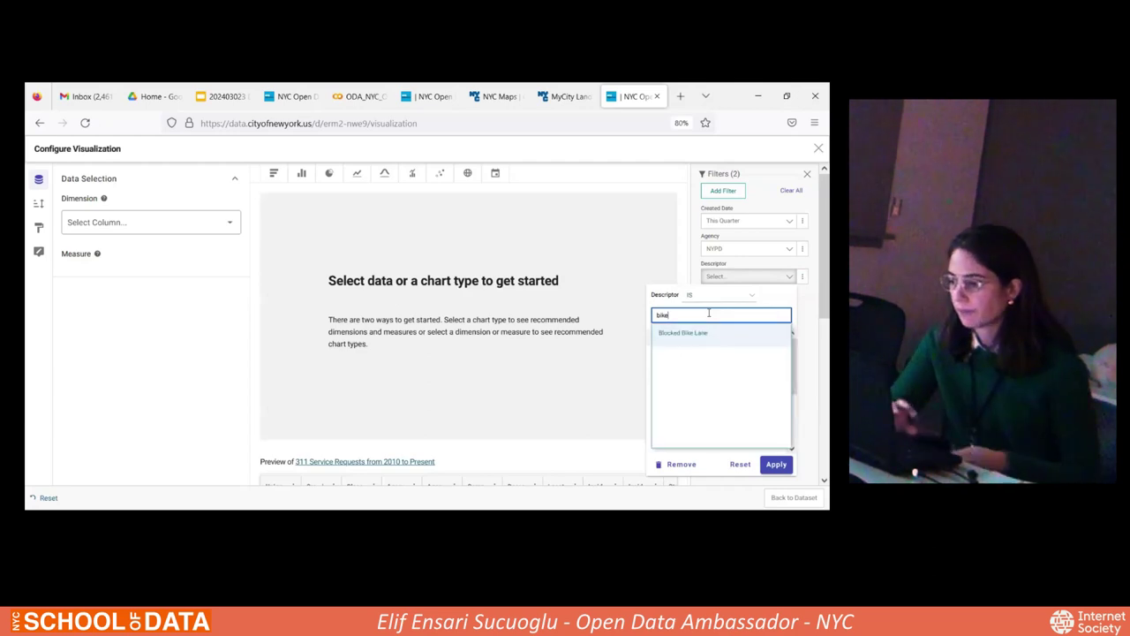
left_click(673, 333)
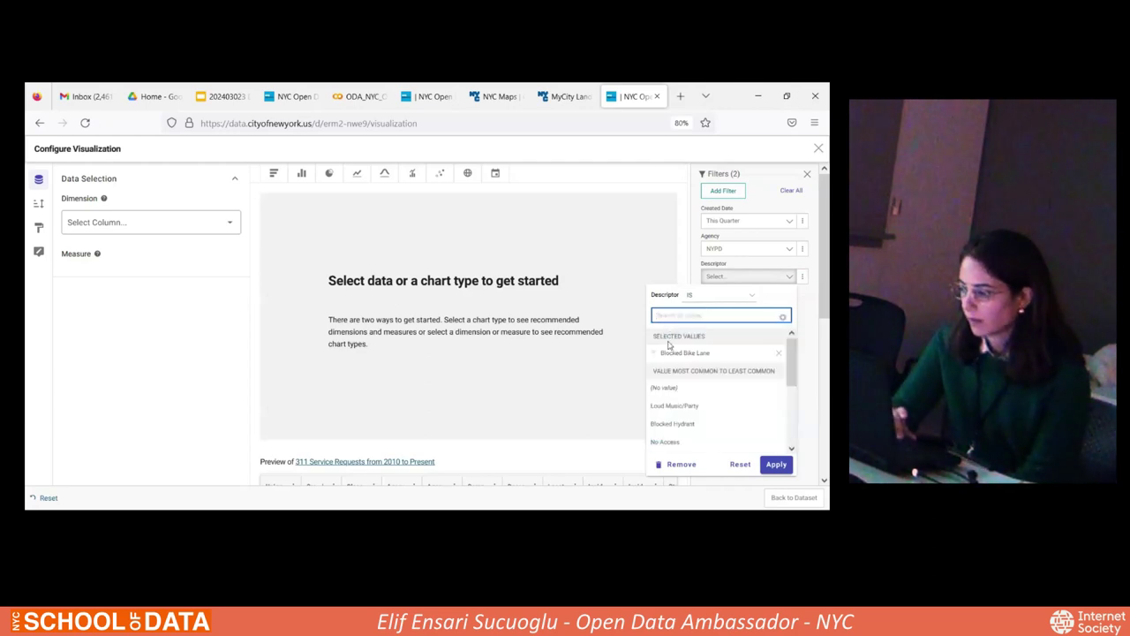
left_click(776, 467)
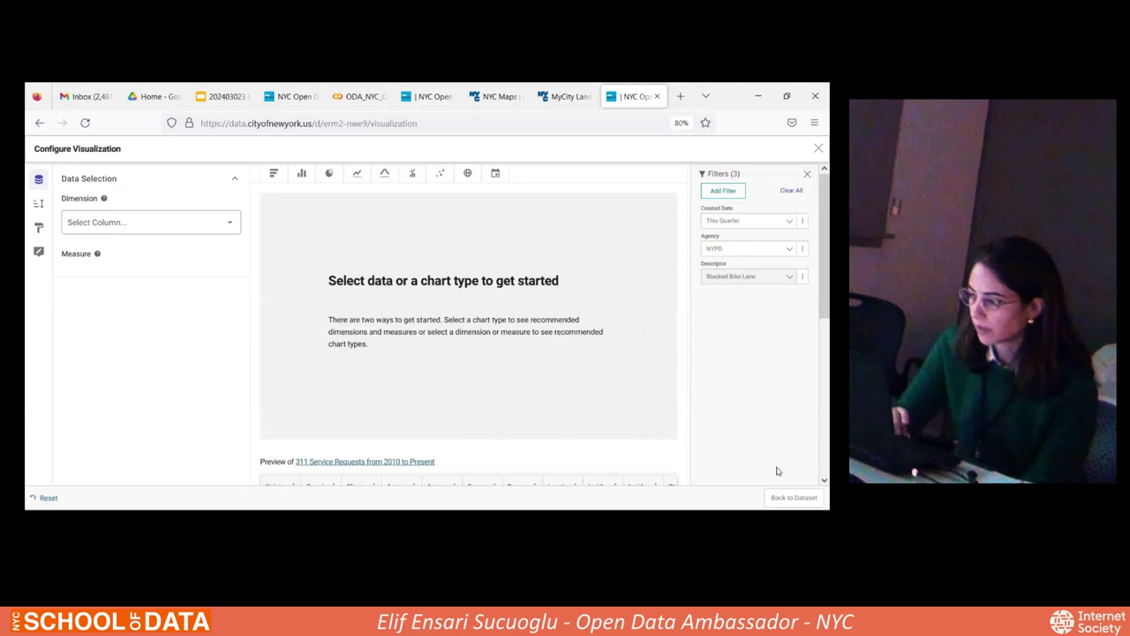
Check the 5,576-row preview and switch the chart type to Map using Location
scroll(605, 477, "down", 5)
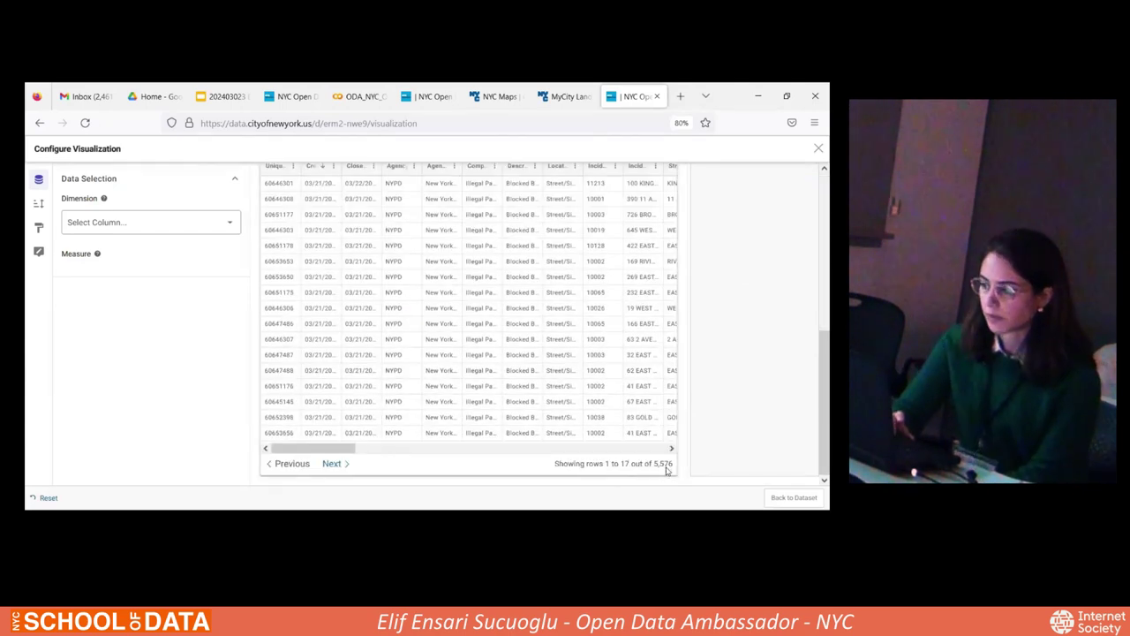
scroll(587, 328, "up", 2)
scroll(587, 328, "up", 5)
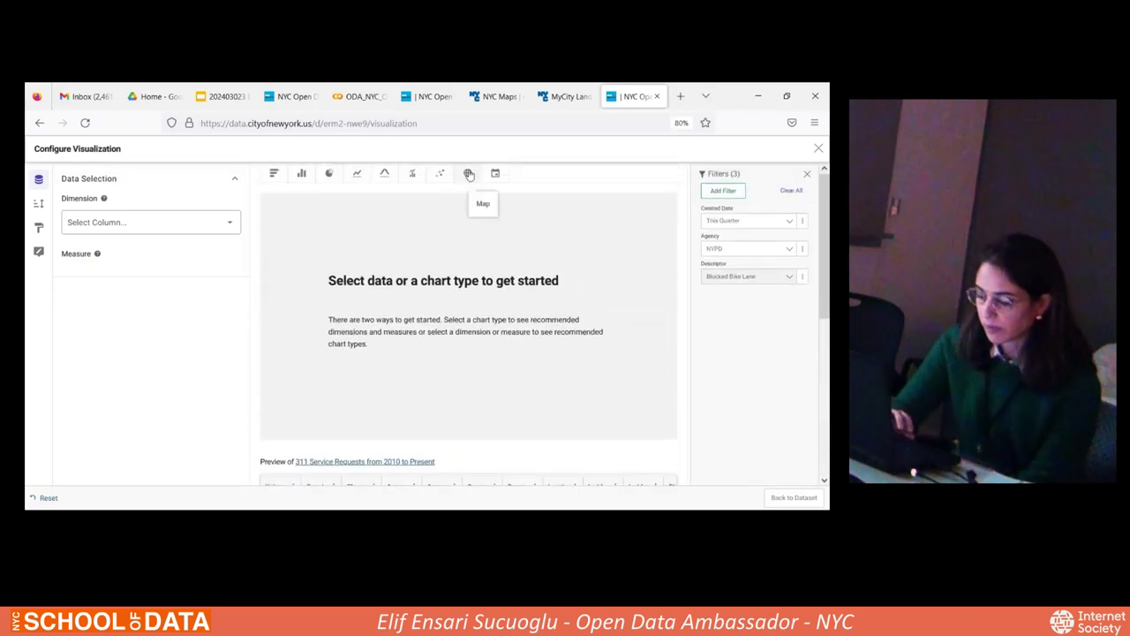
left_click(467, 174)
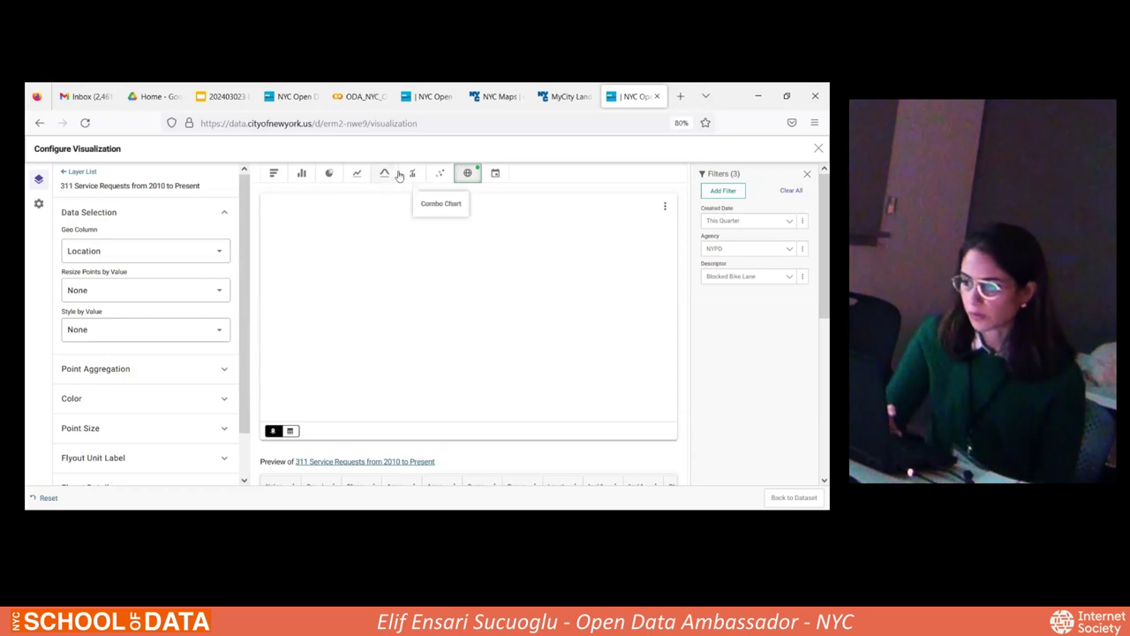
On the other visualization tab, add a Created Date filter set to This Quarter
left_click(427, 97)
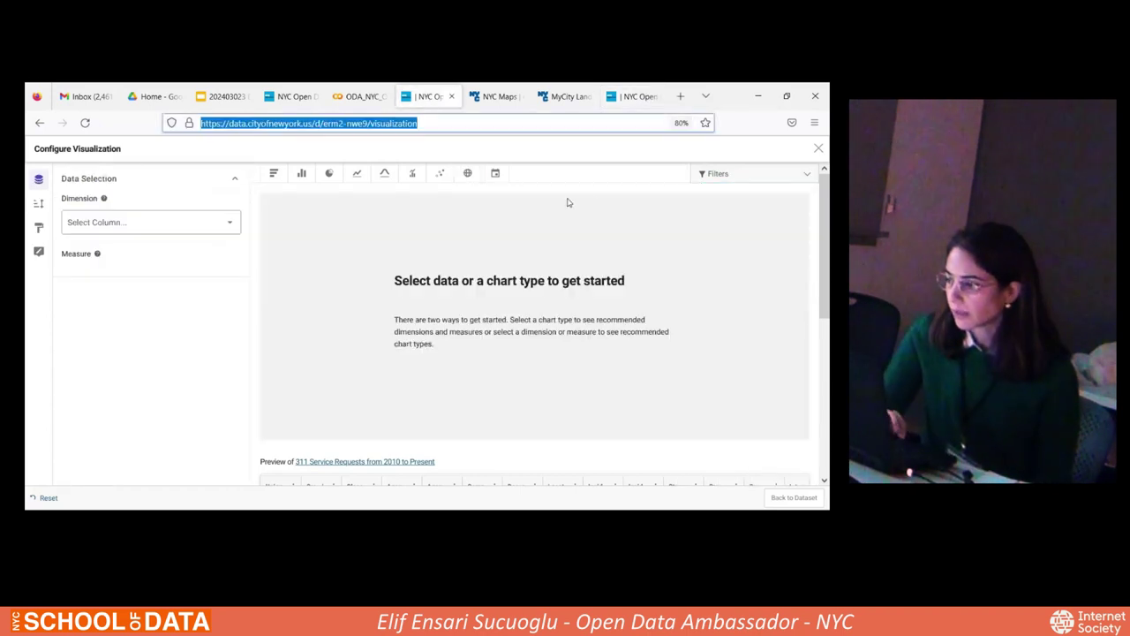
left_click(778, 175)
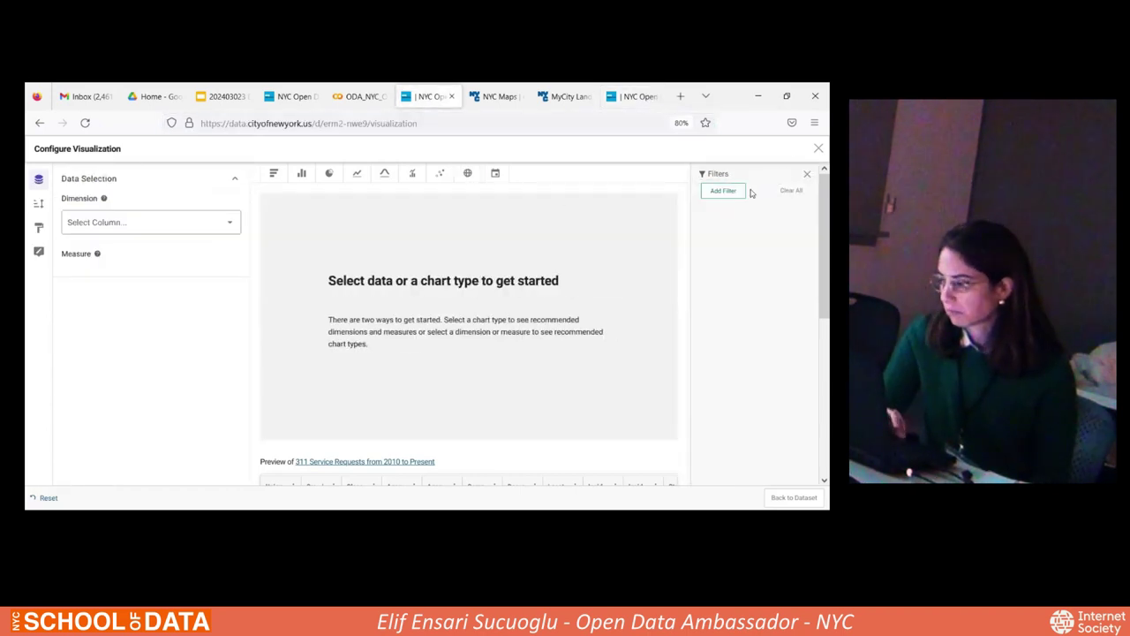
left_click(726, 191)
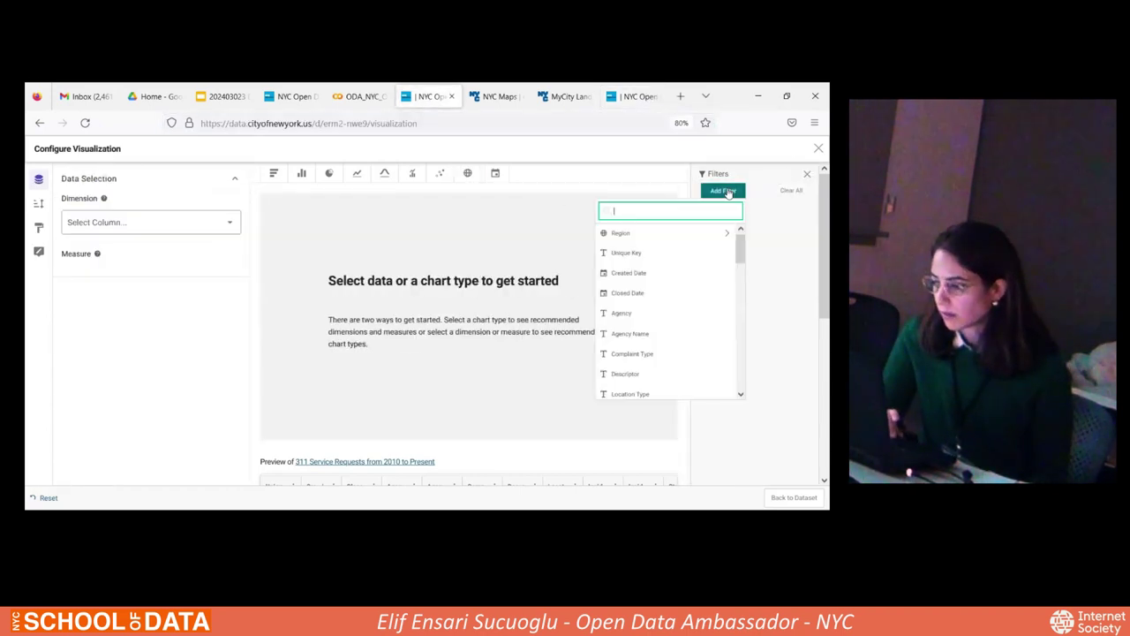
left_click(634, 274)
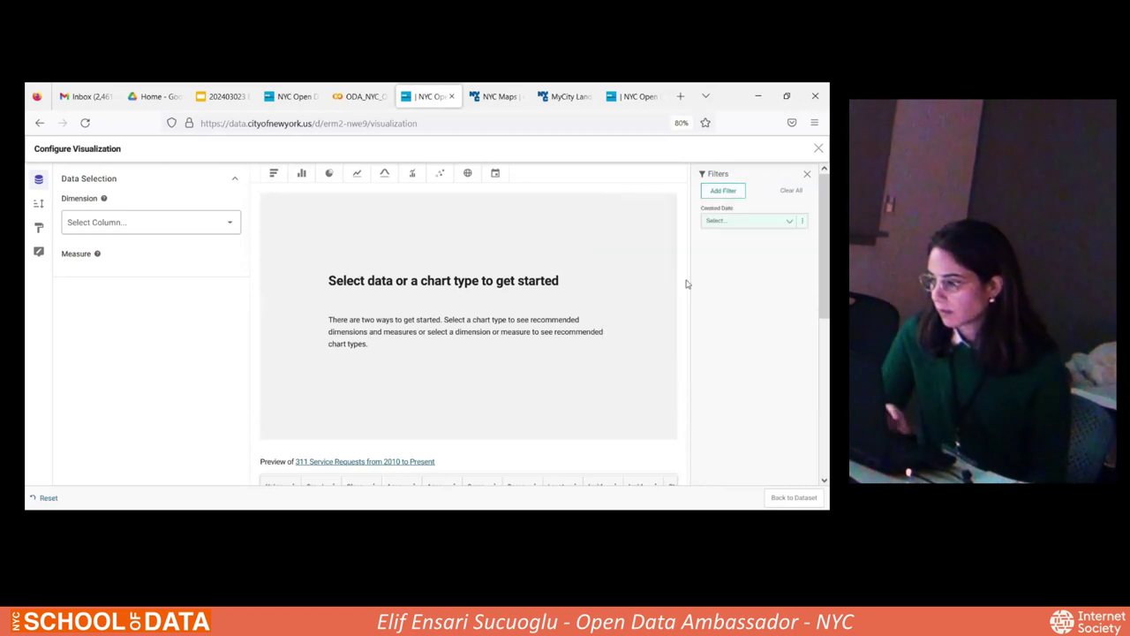
left_click(747, 221)
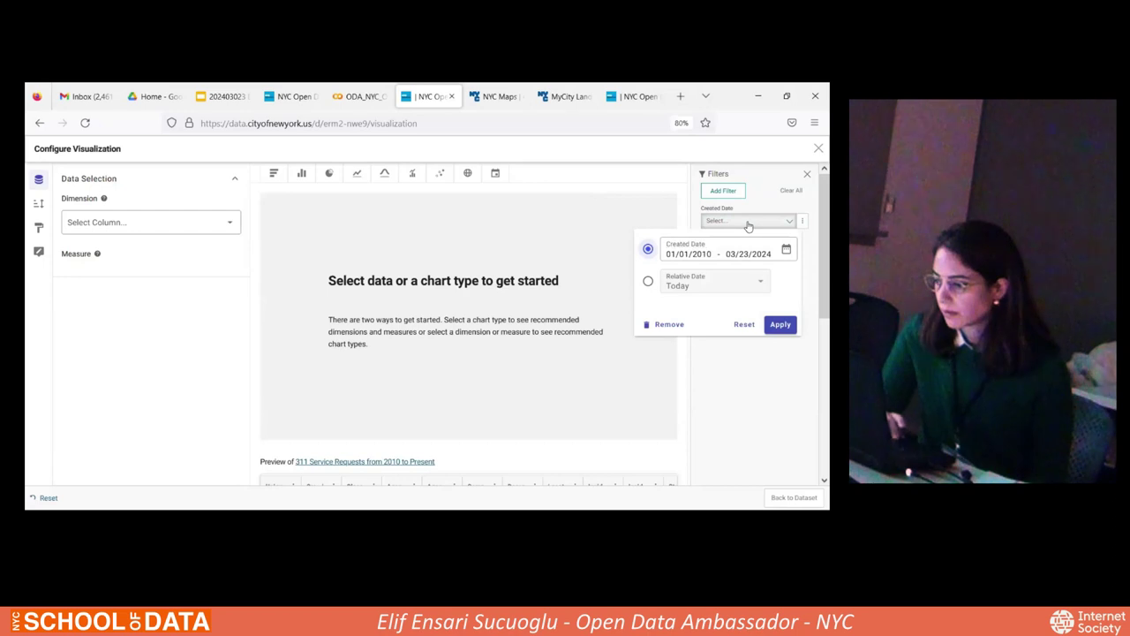
left_click(648, 285)
left_click(704, 283)
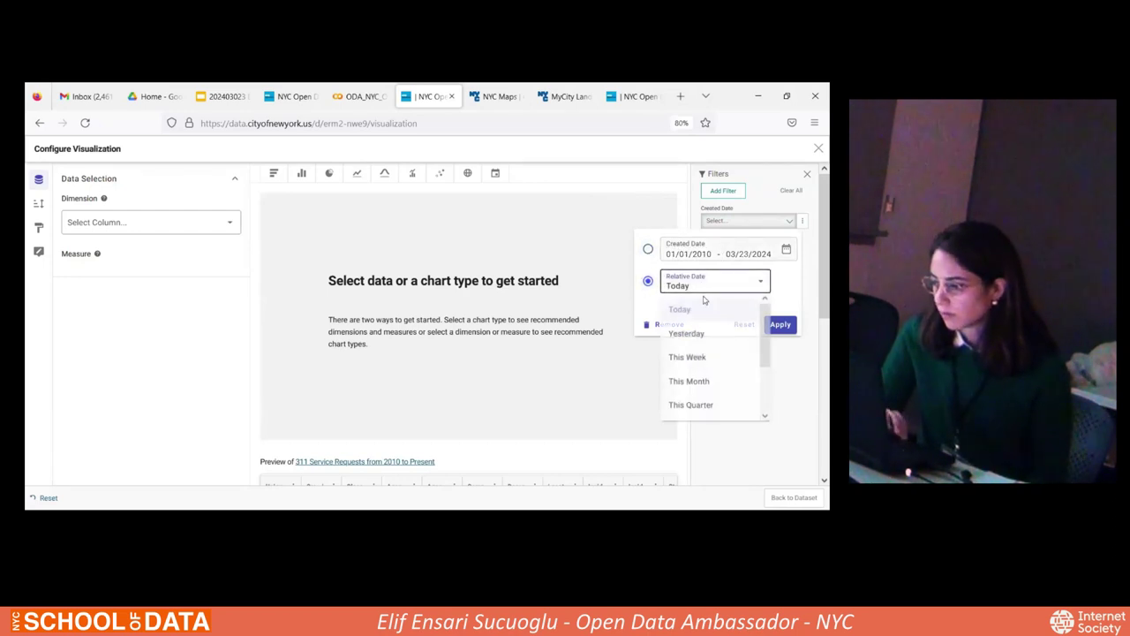
left_click(706, 405)
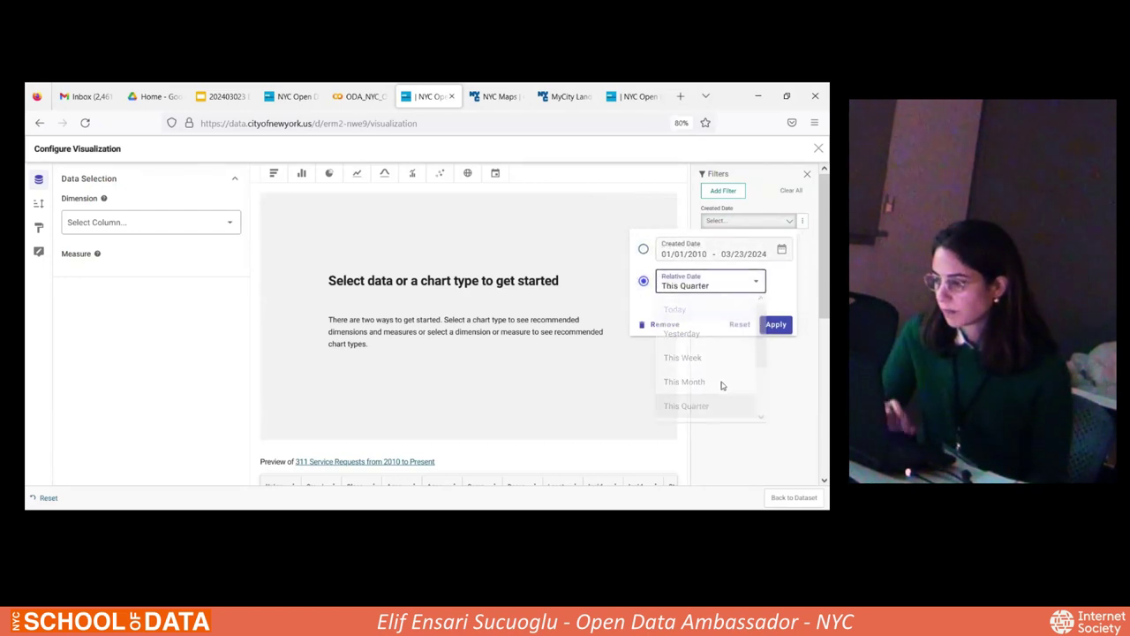
left_click(773, 326)
Add an Agency filter set to NYPD
left_click(725, 196)
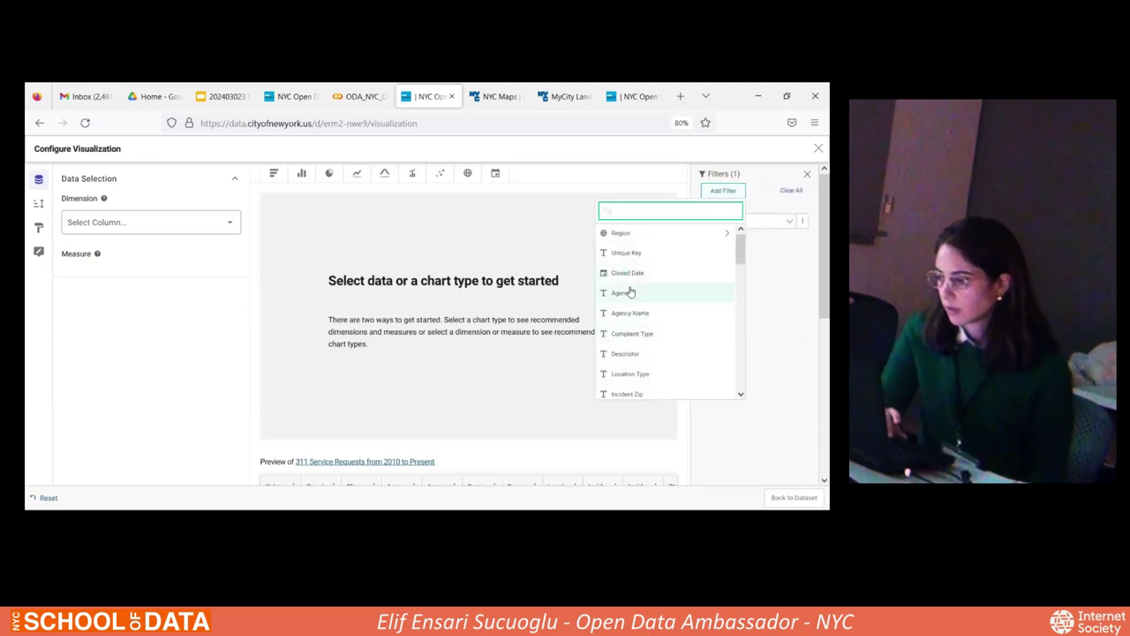
left_click(631, 292)
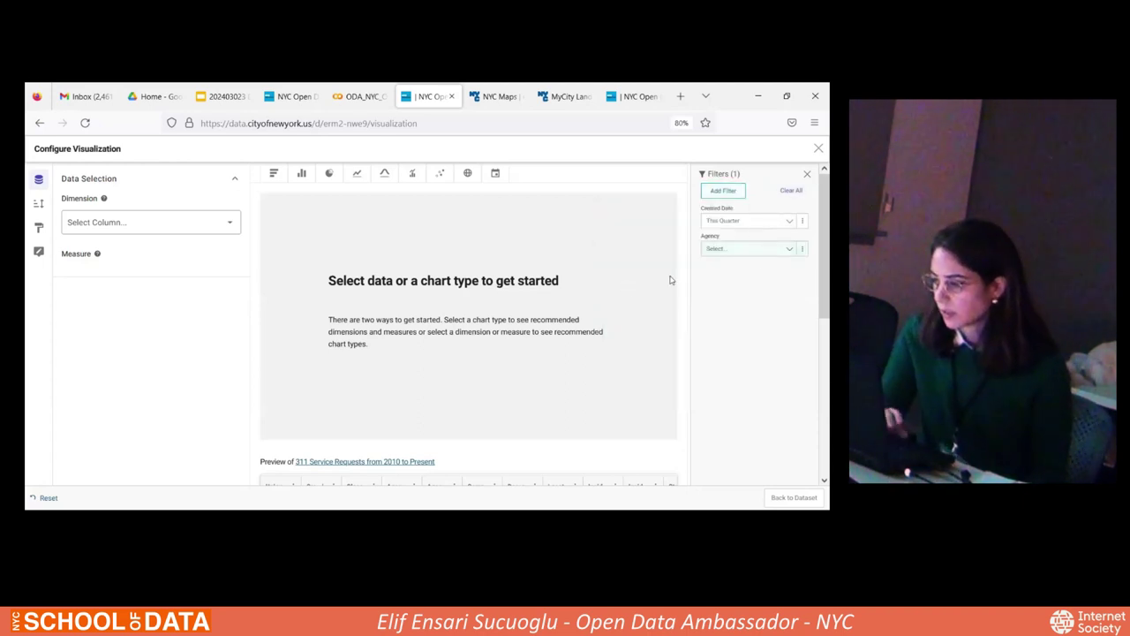
left_click(752, 249)
left_click(698, 343)
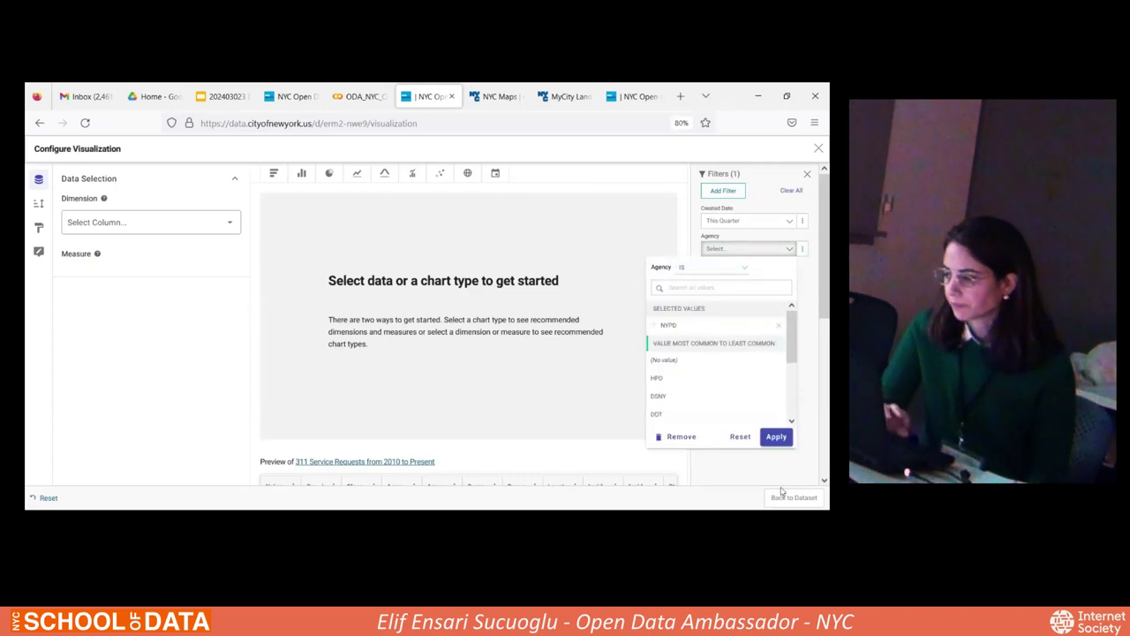
left_click(773, 437)
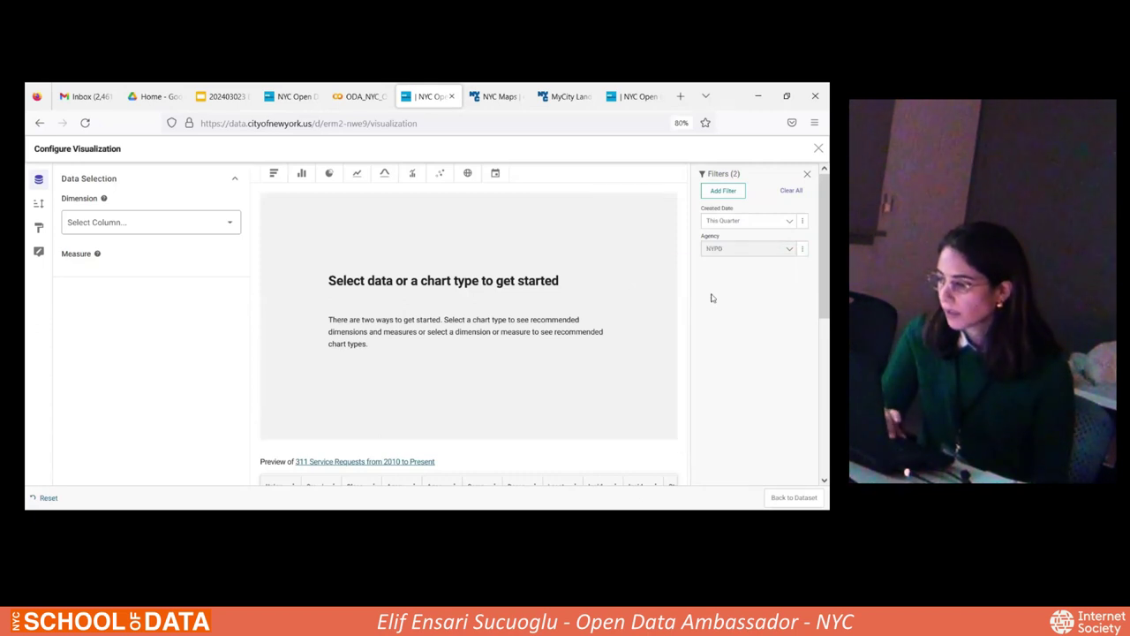
Add a Descriptor filter, searching 'bike' to select Blocked Bike Lane
left_click(722, 190)
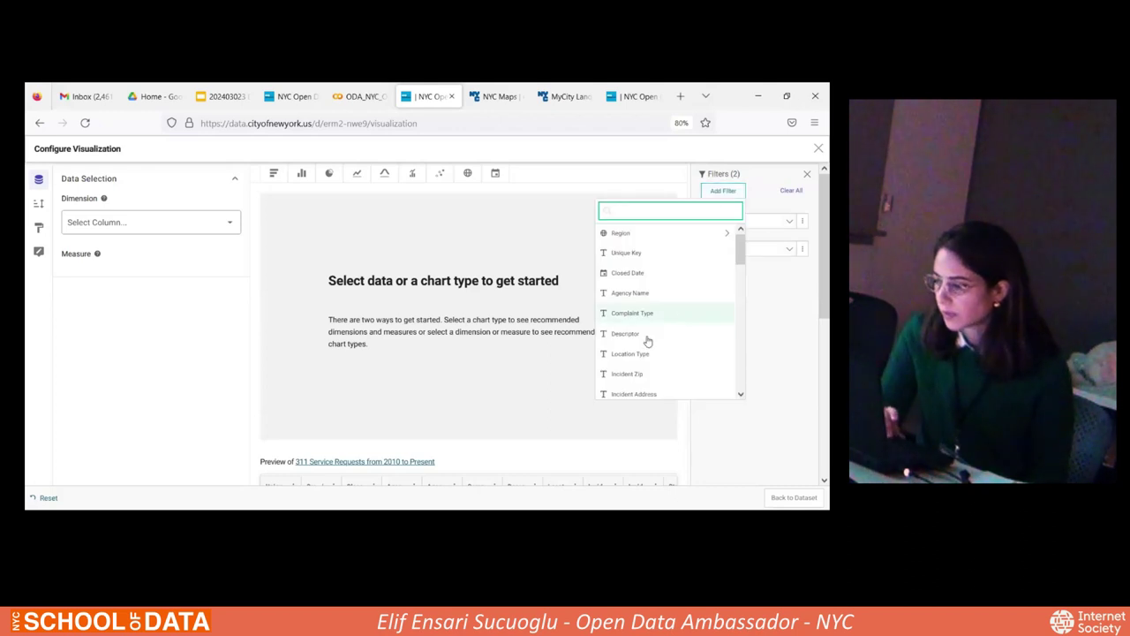
left_click(646, 336)
left_click(720, 277)
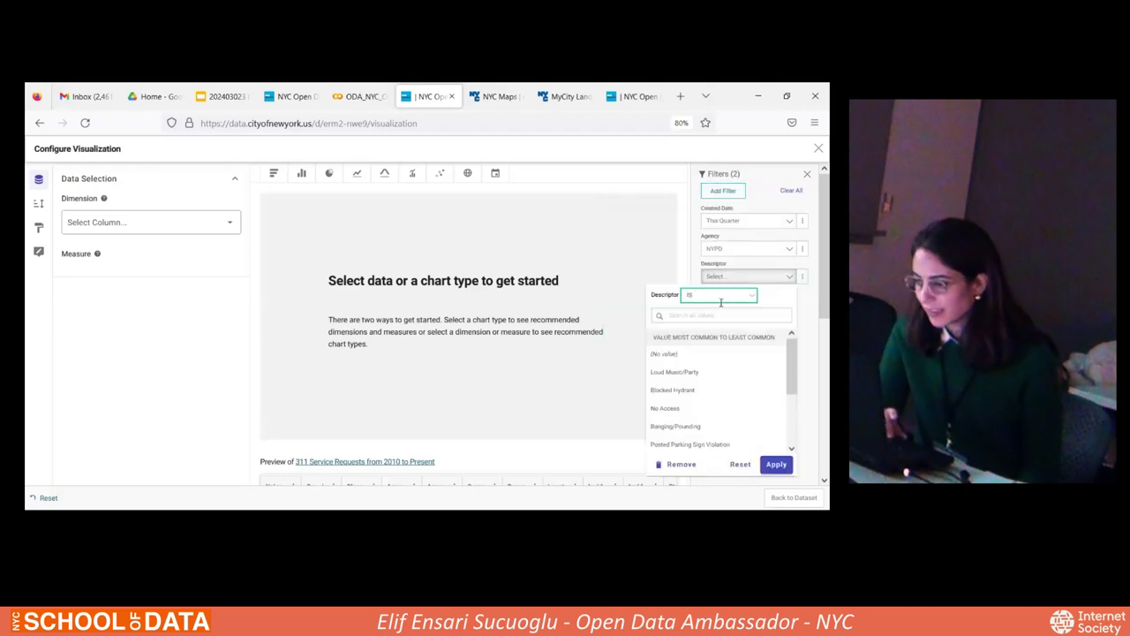
left_click(712, 316)
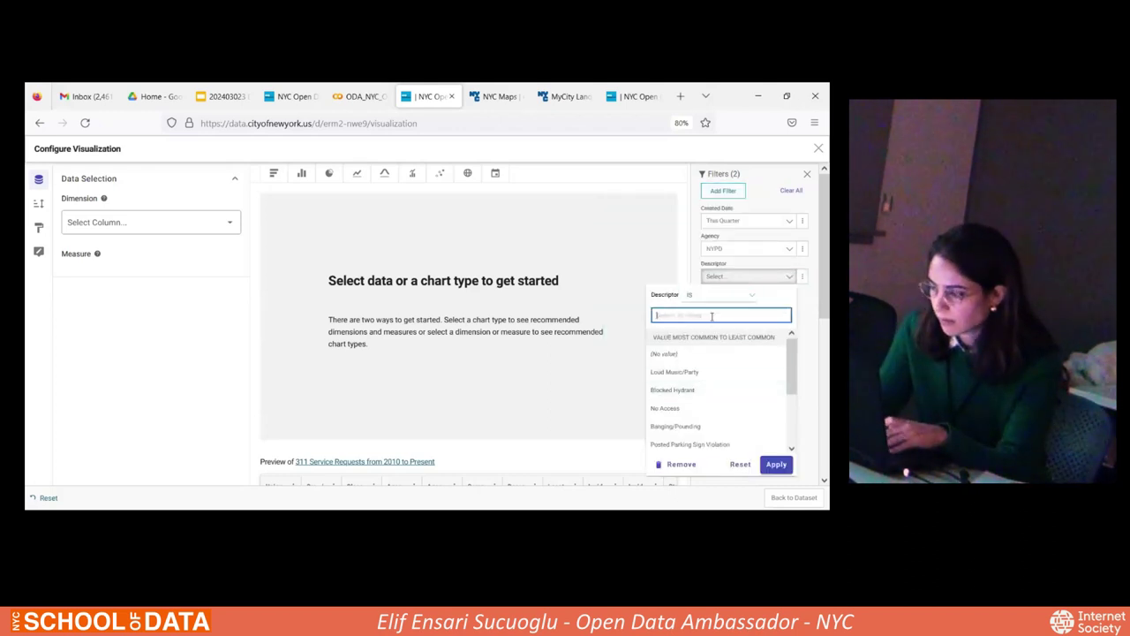
type("bike")
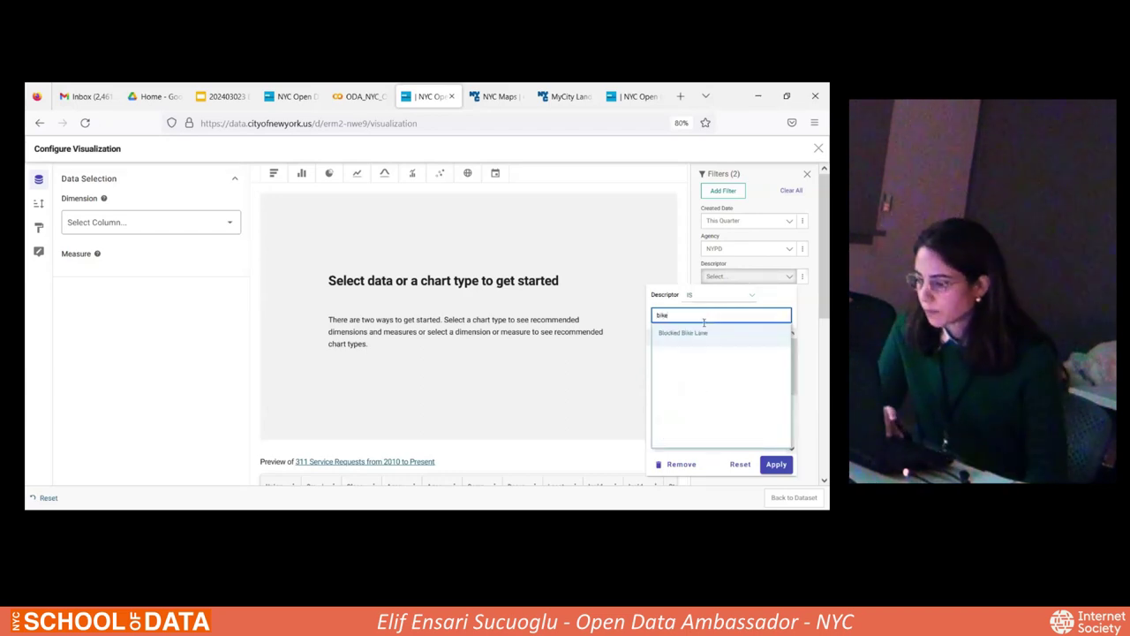
left_click(692, 333)
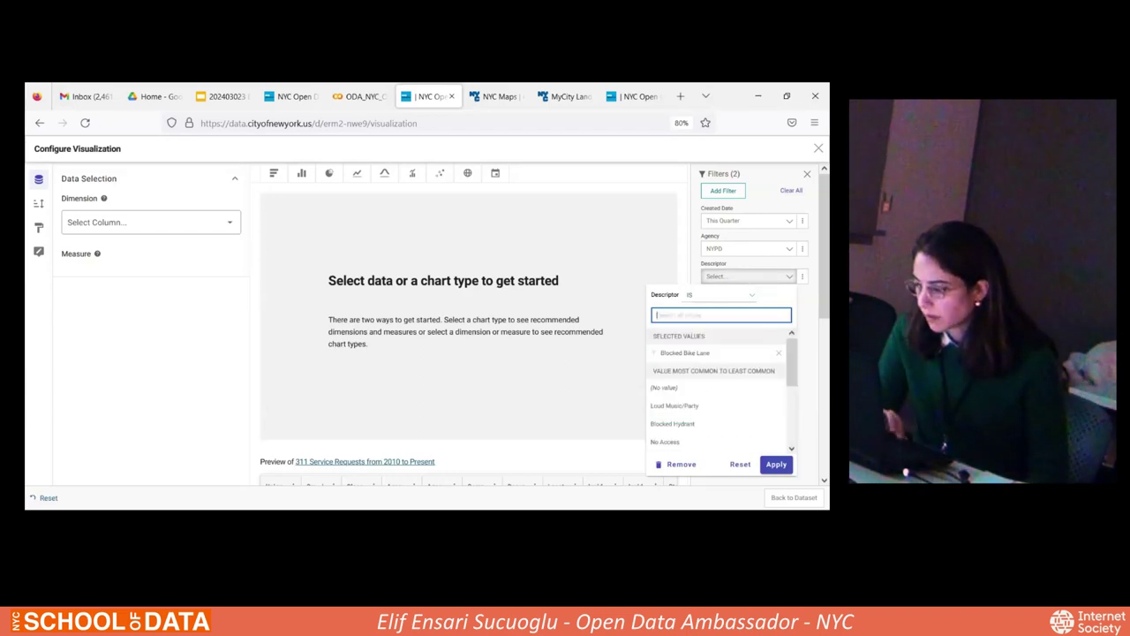
left_click(776, 464)
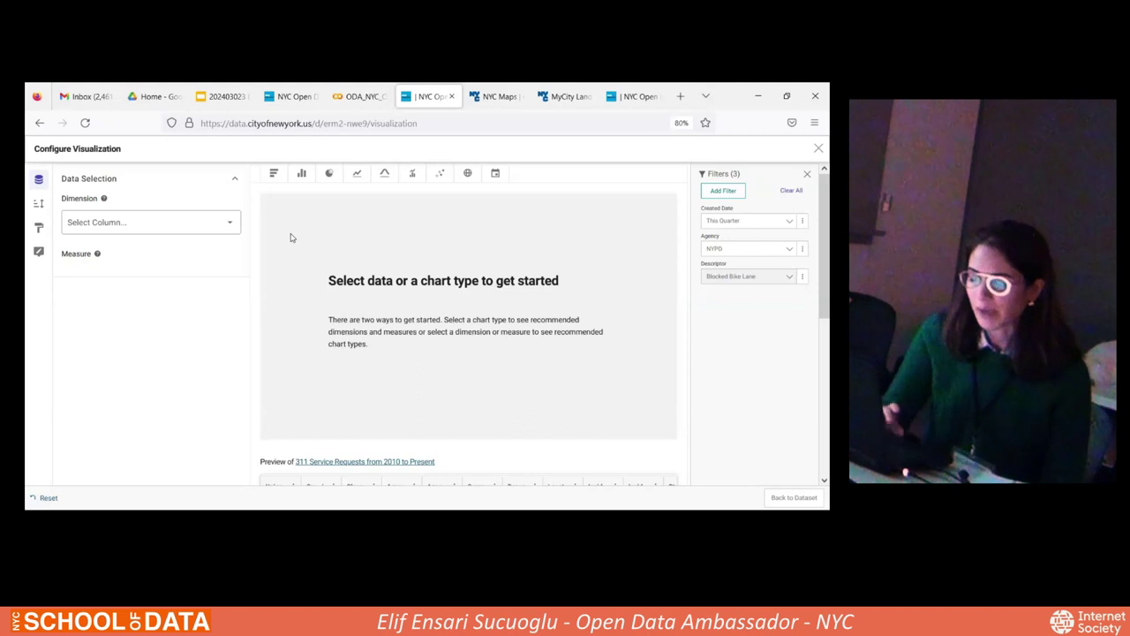
Make the visualization a bar chart with Borough as the dimension
left_click(275, 174)
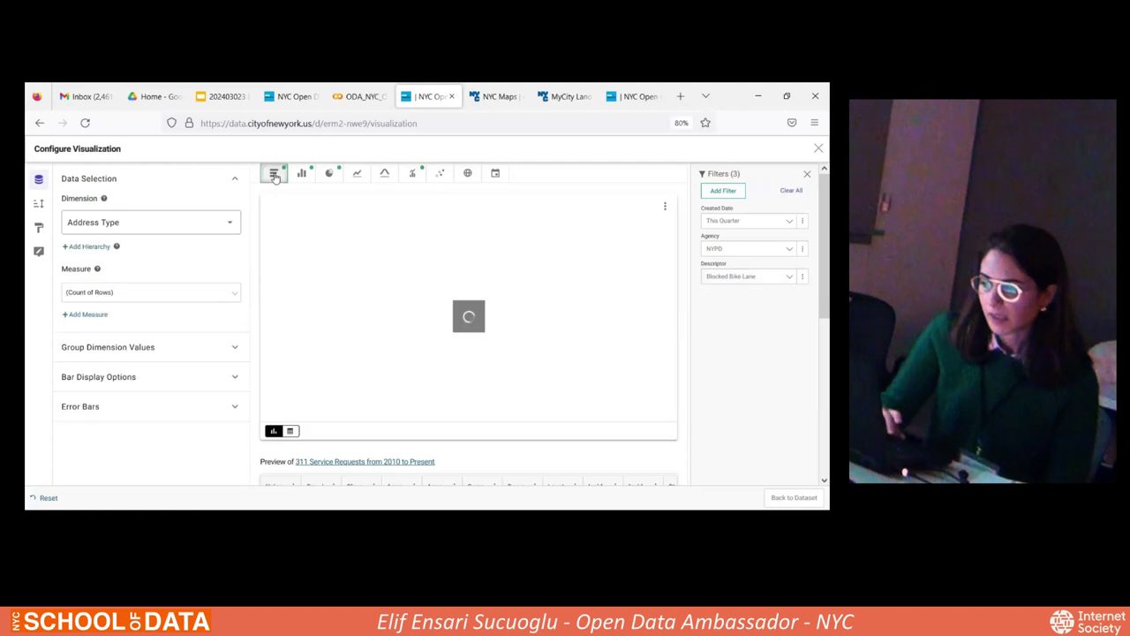
left_click(228, 227)
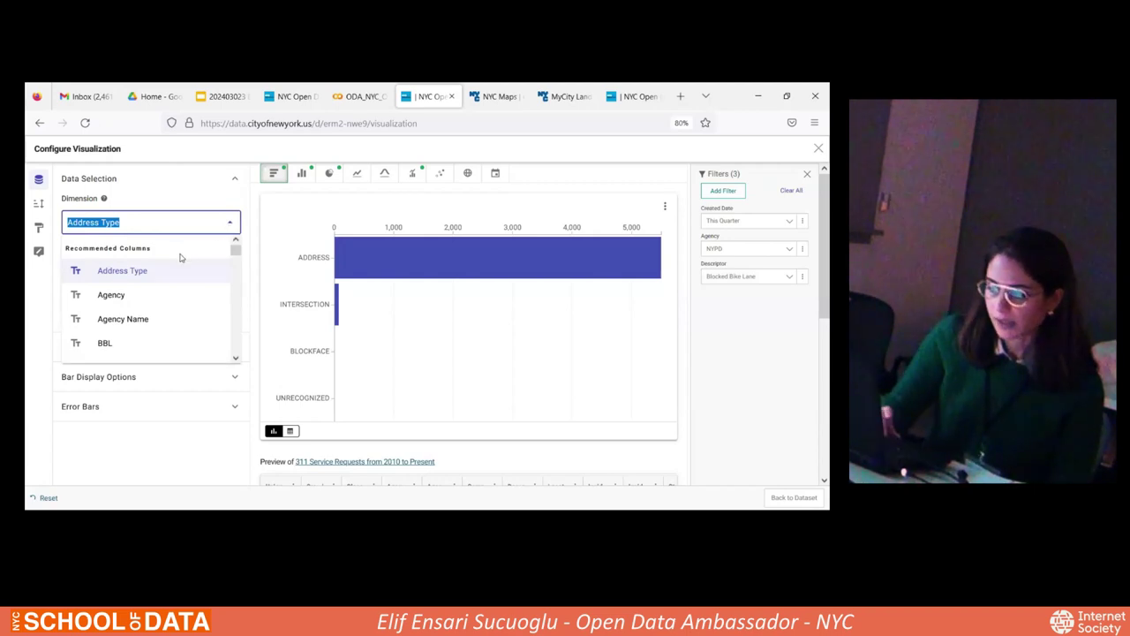
scroll(157, 316, "down", 1)
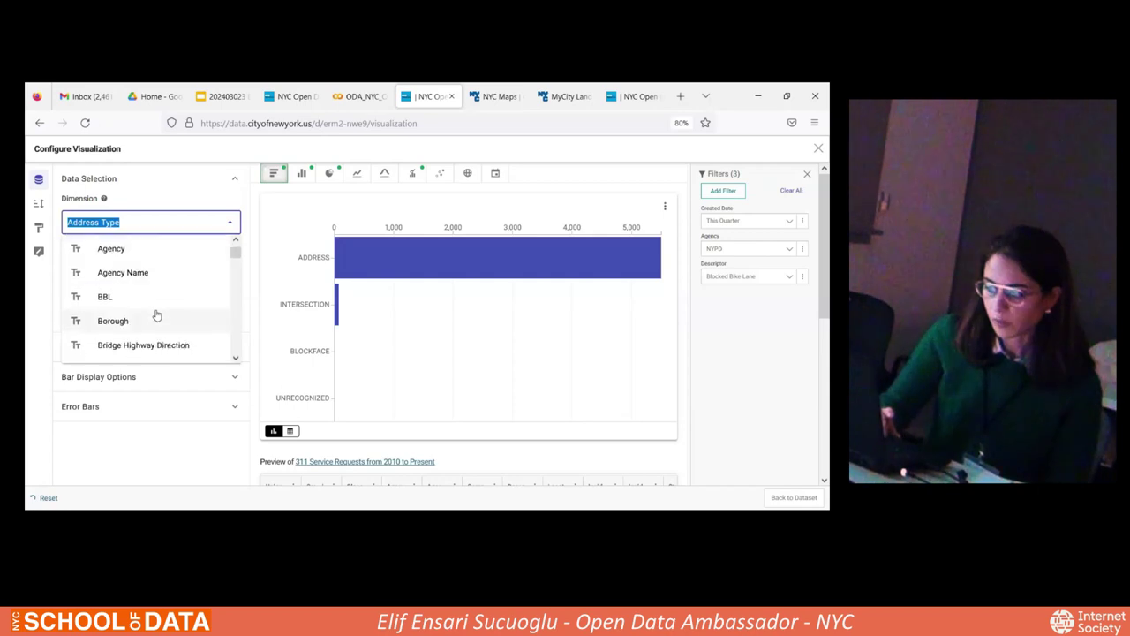
scroll(157, 315, "down", 1)
scroll(117, 306, "up", 3)
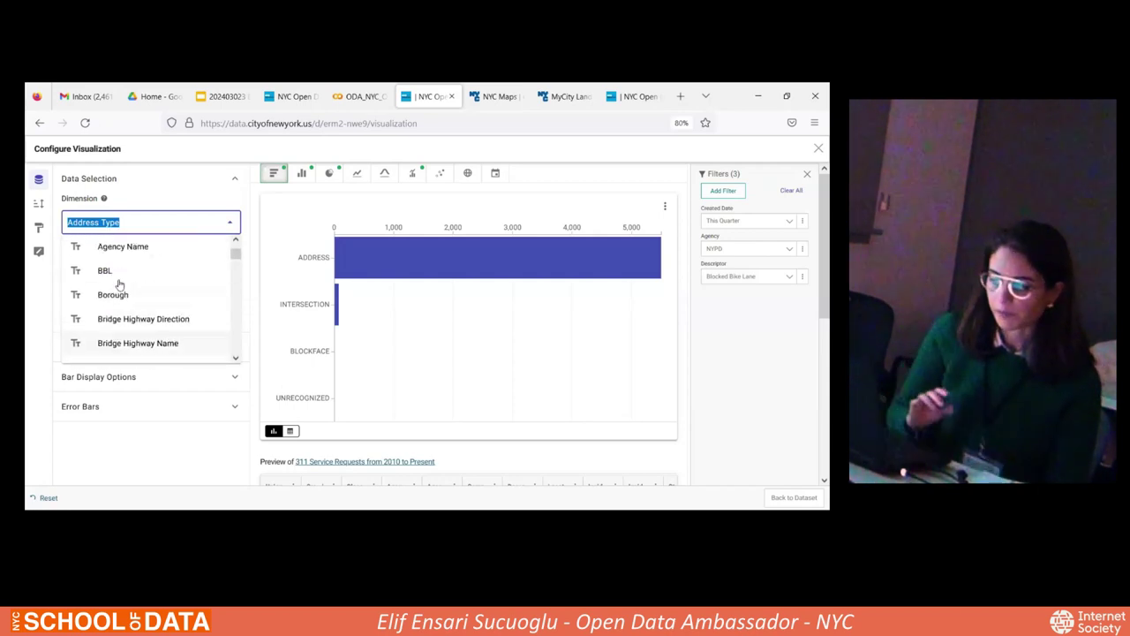
left_click(116, 295)
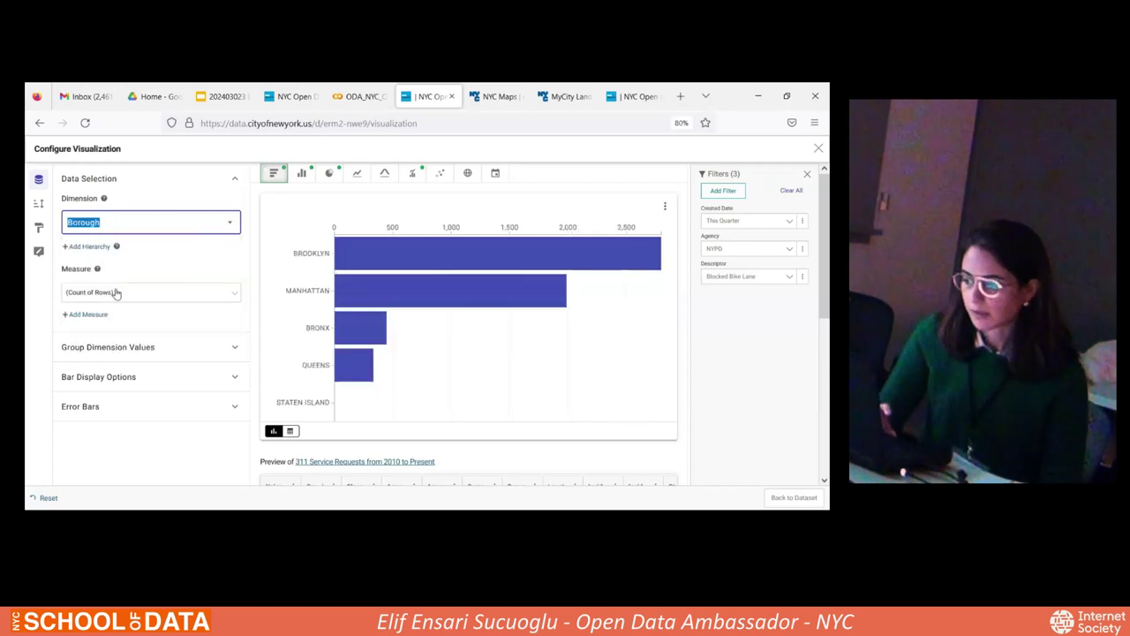
Change the bar chart dimension to Intersection Street 1, led by Johnson Street at 804
mouse_move(508, 339)
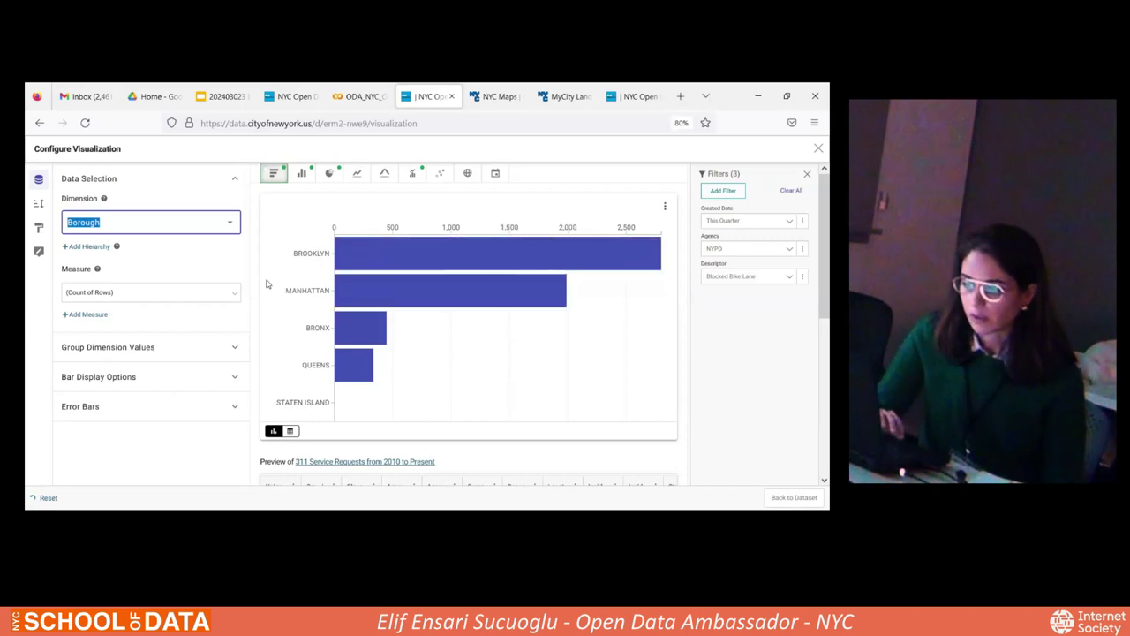
left_click(238, 220)
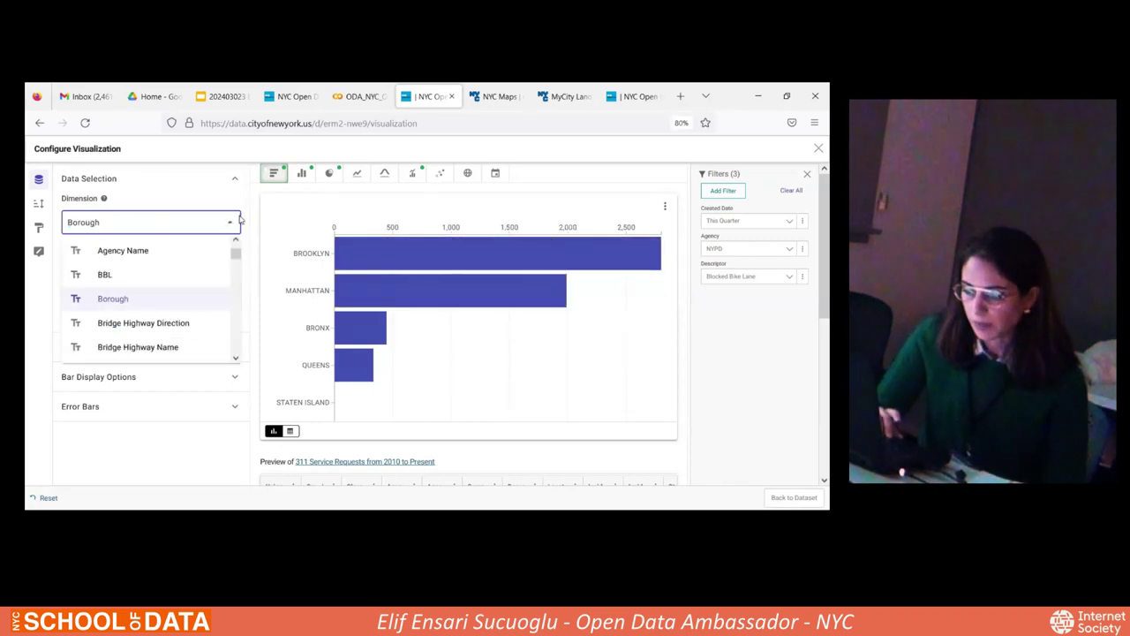
scroll(163, 323, "down", 3)
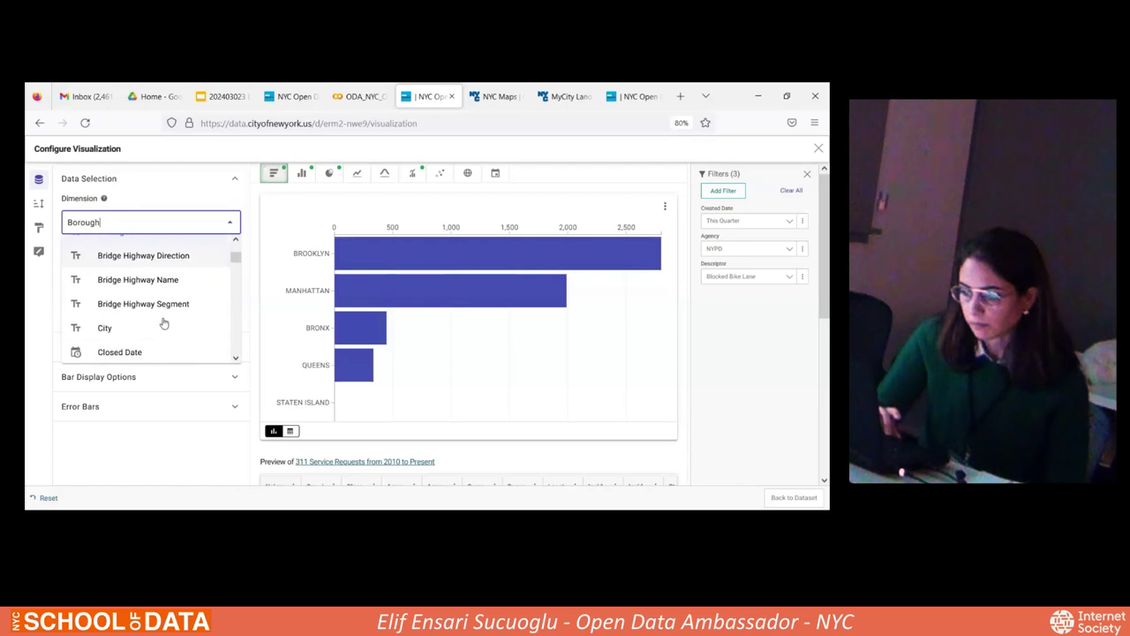
scroll(164, 323, "down", 5)
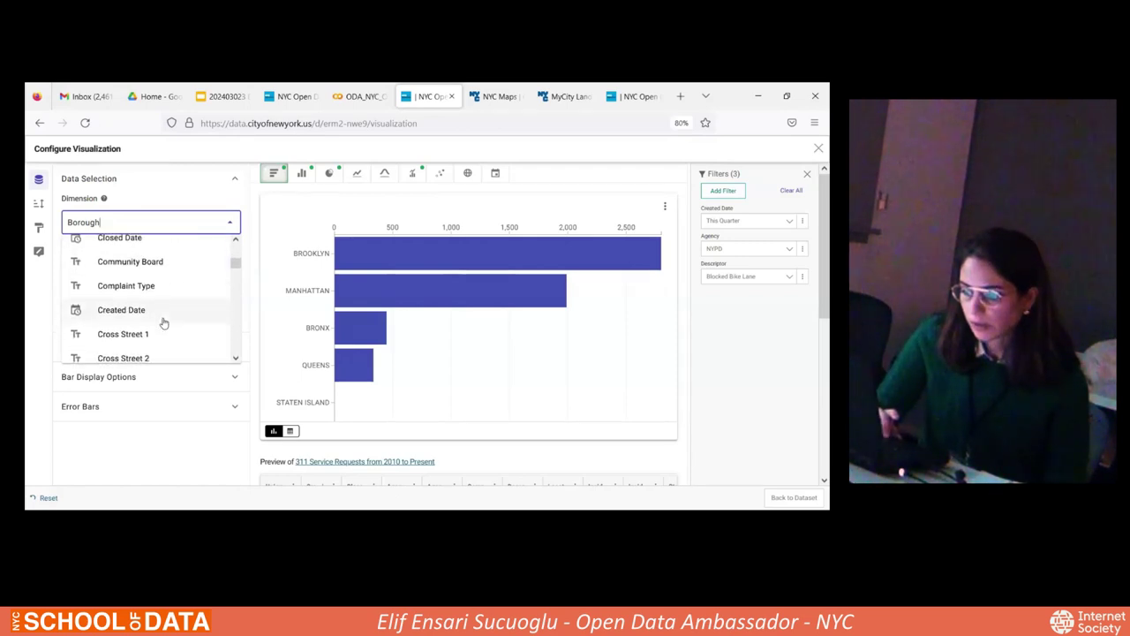
scroll(163, 323, "down", 1)
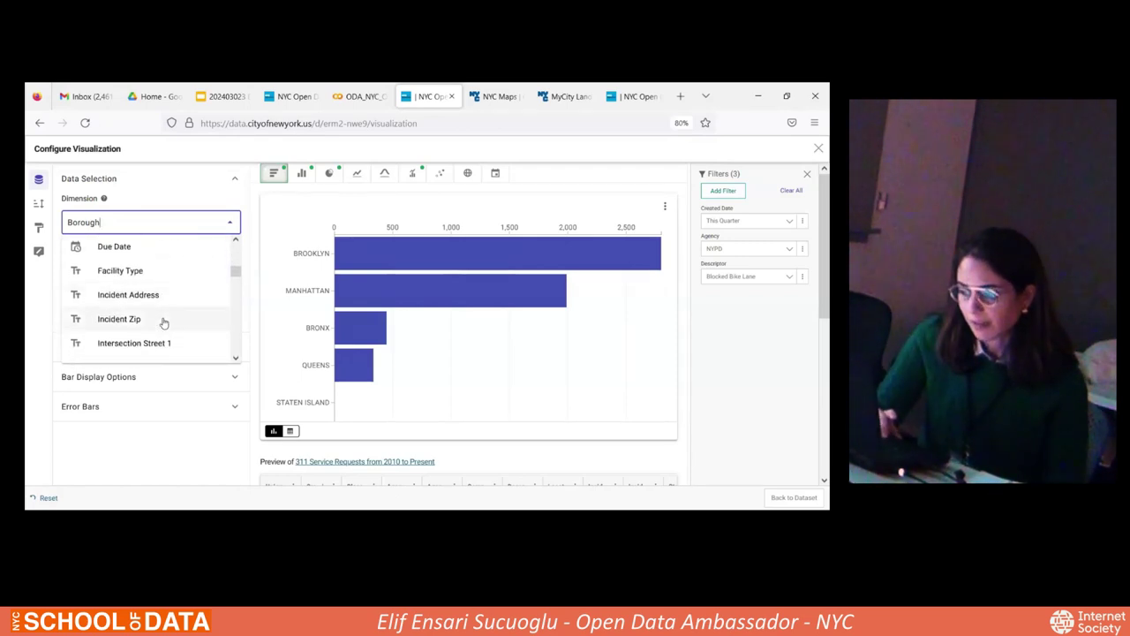
scroll(138, 320, "down", 1)
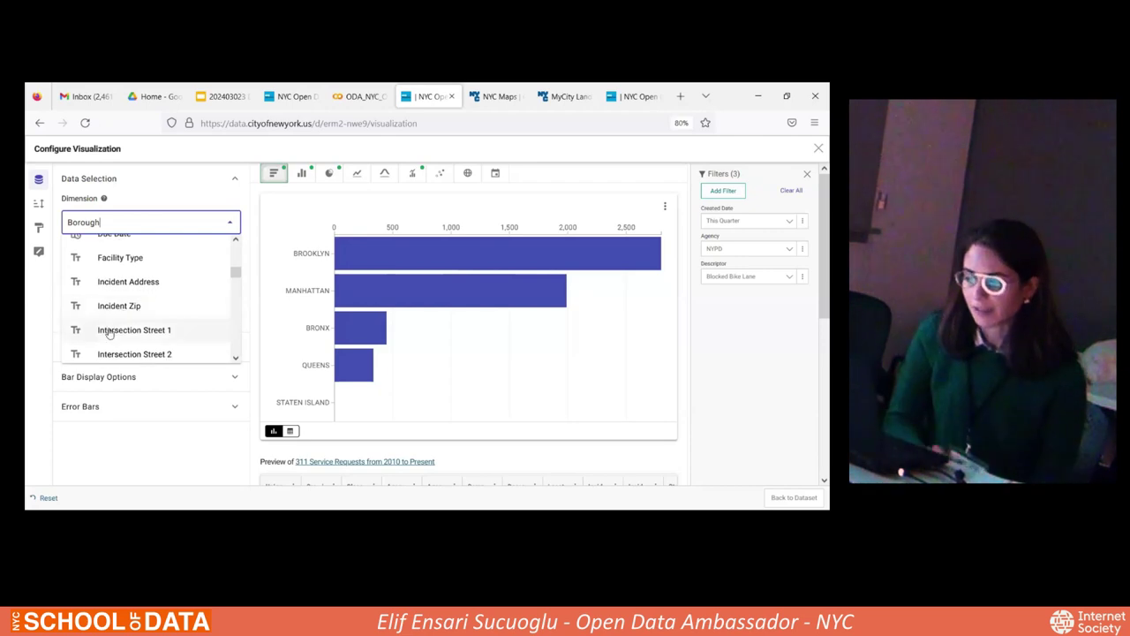
left_click(108, 331)
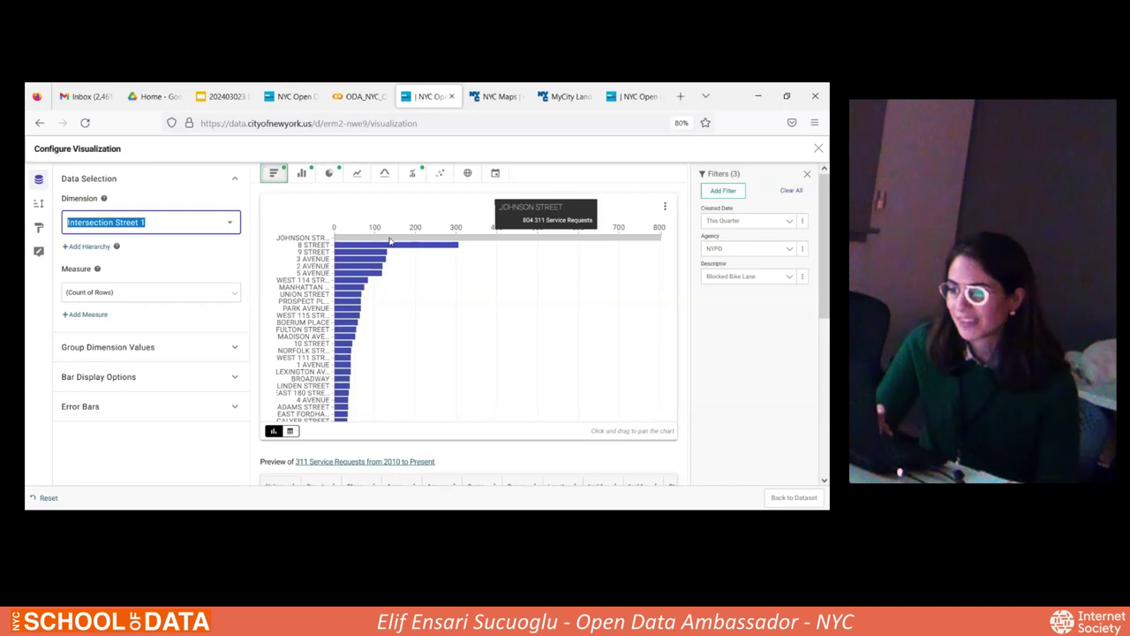
Turn the Intersection Street 1 chart into a pie showing 6 slices plus Other
left_click(332, 174)
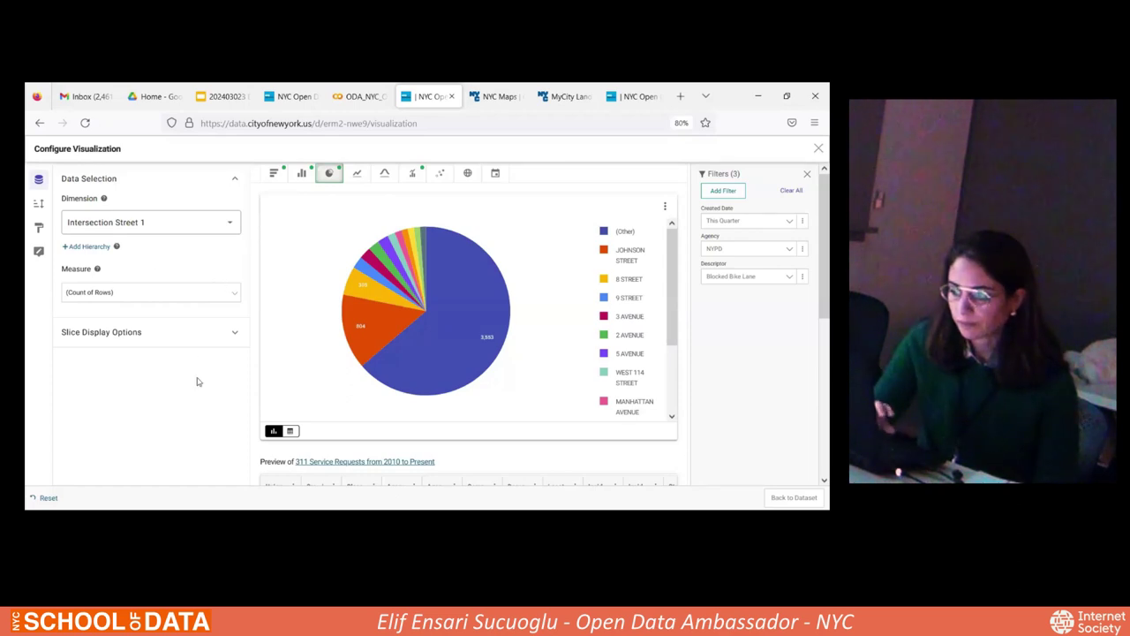
left_click(229, 338)
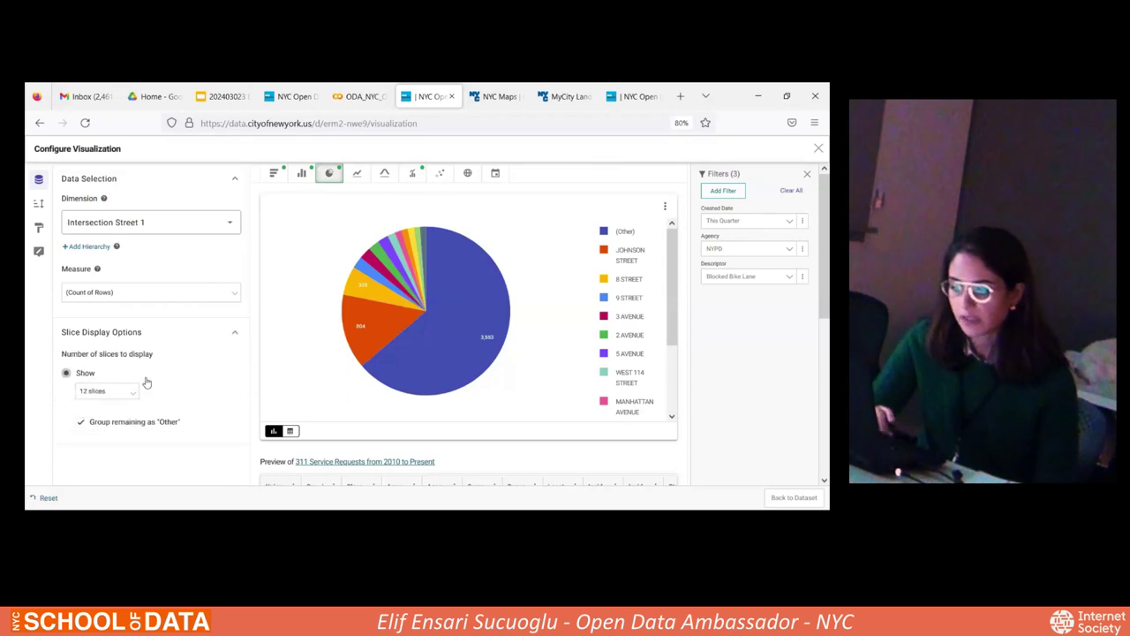
left_click(124, 397)
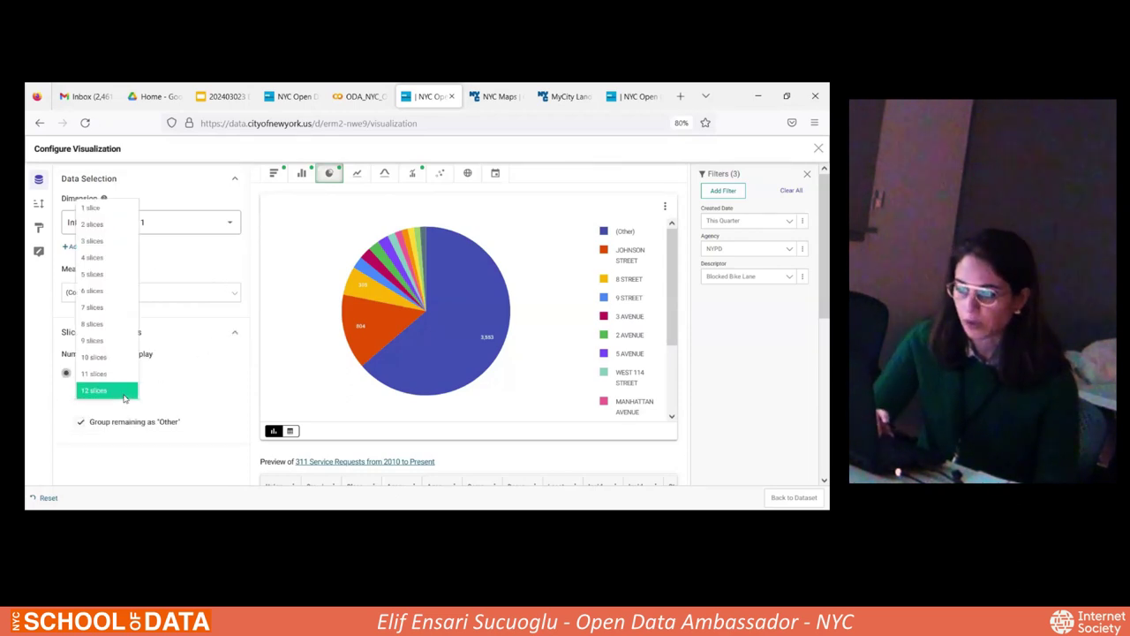
left_click(103, 292)
mouse_move(460, 326)
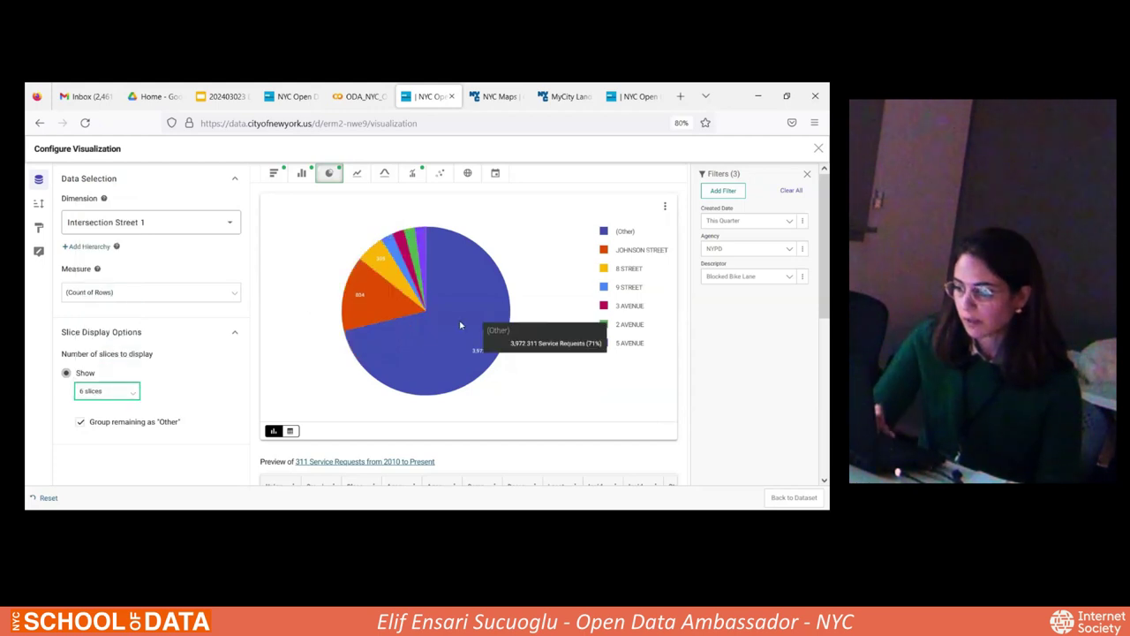
mouse_move(413, 287)
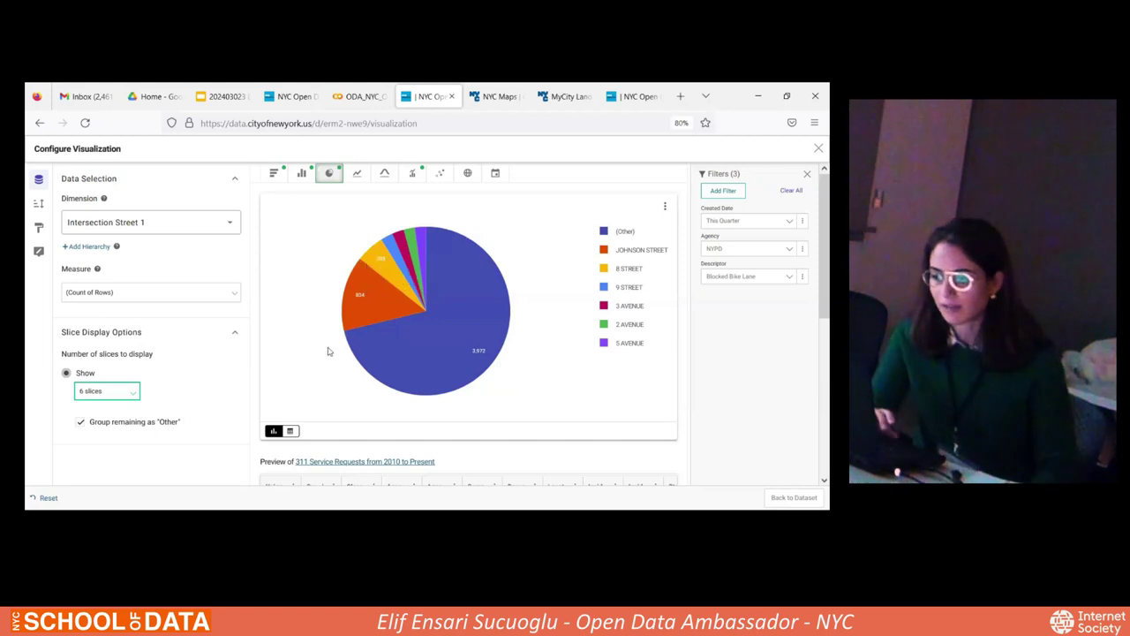
mouse_move(431, 346)
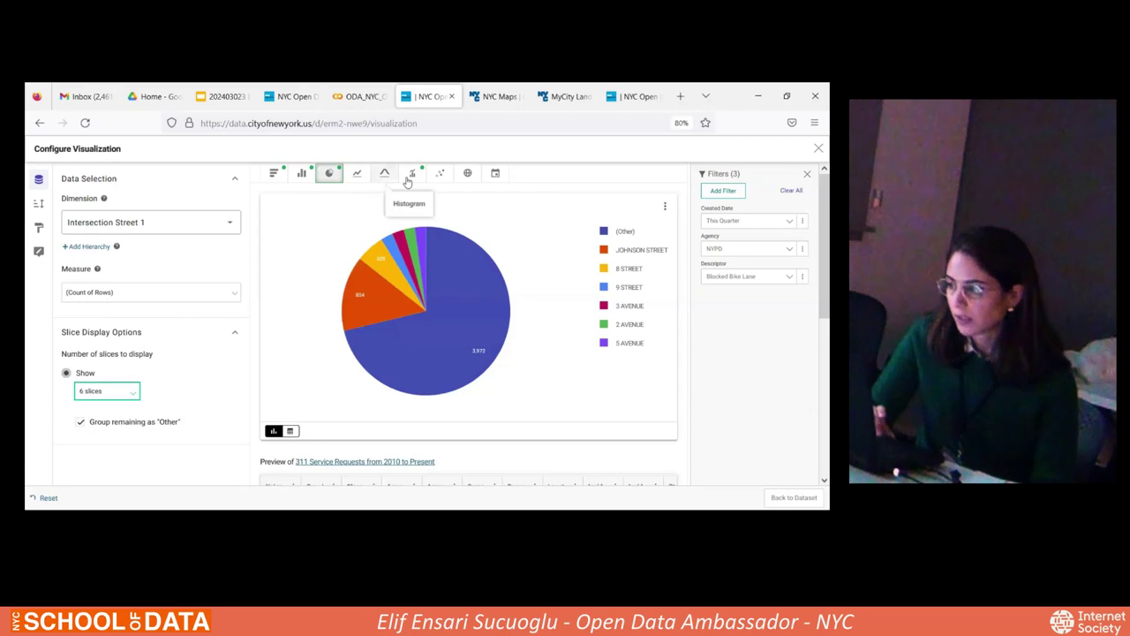
Switch to the map visualization and center it on Manhattan and Brooklyn
left_click(632, 97)
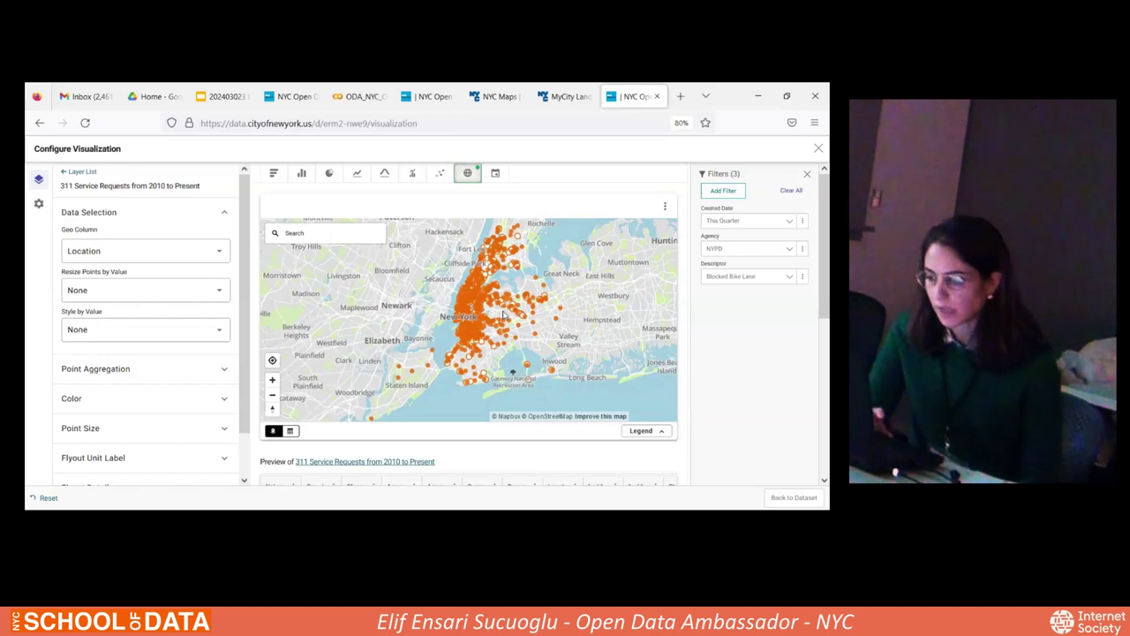
scroll(503, 315, "up", 3)
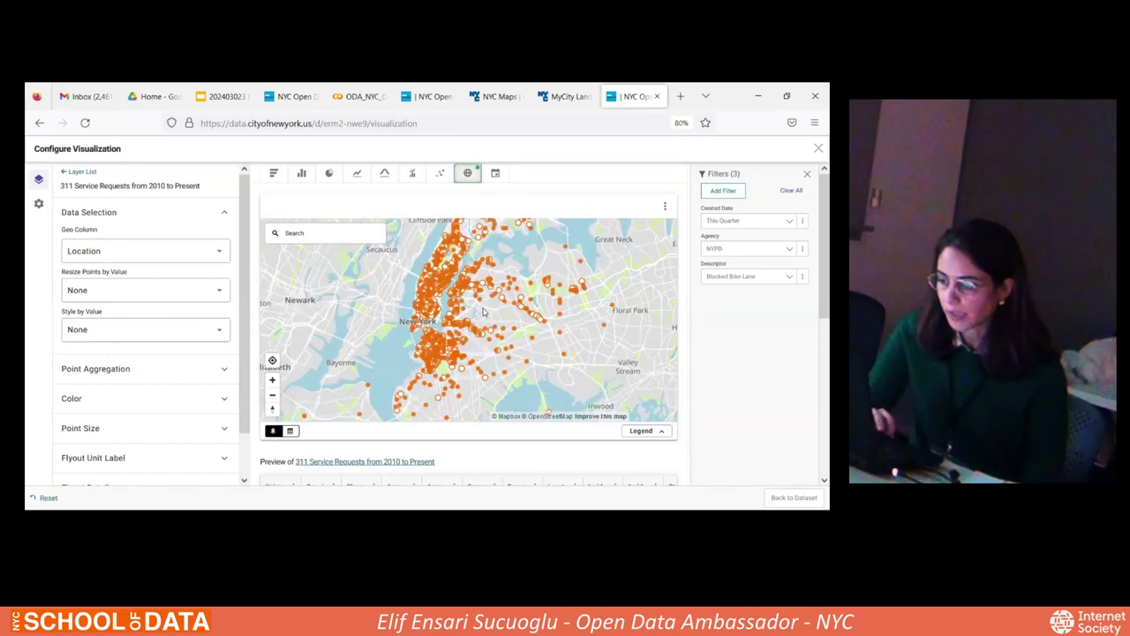
scroll(468, 318, "up", 2)
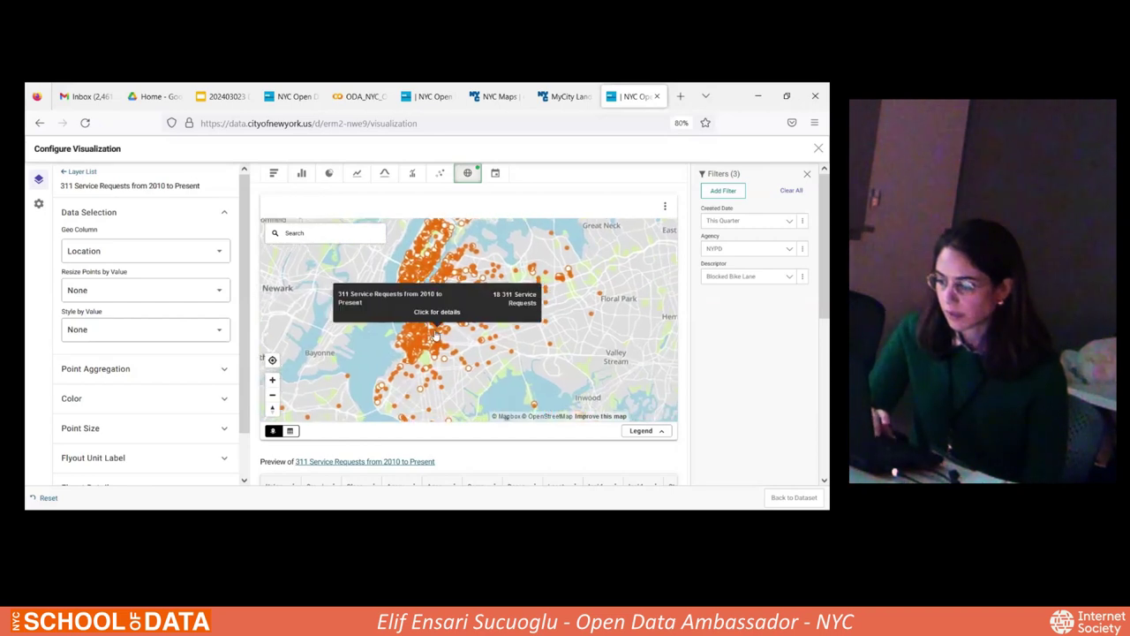
scroll(435, 338, "up", 2)
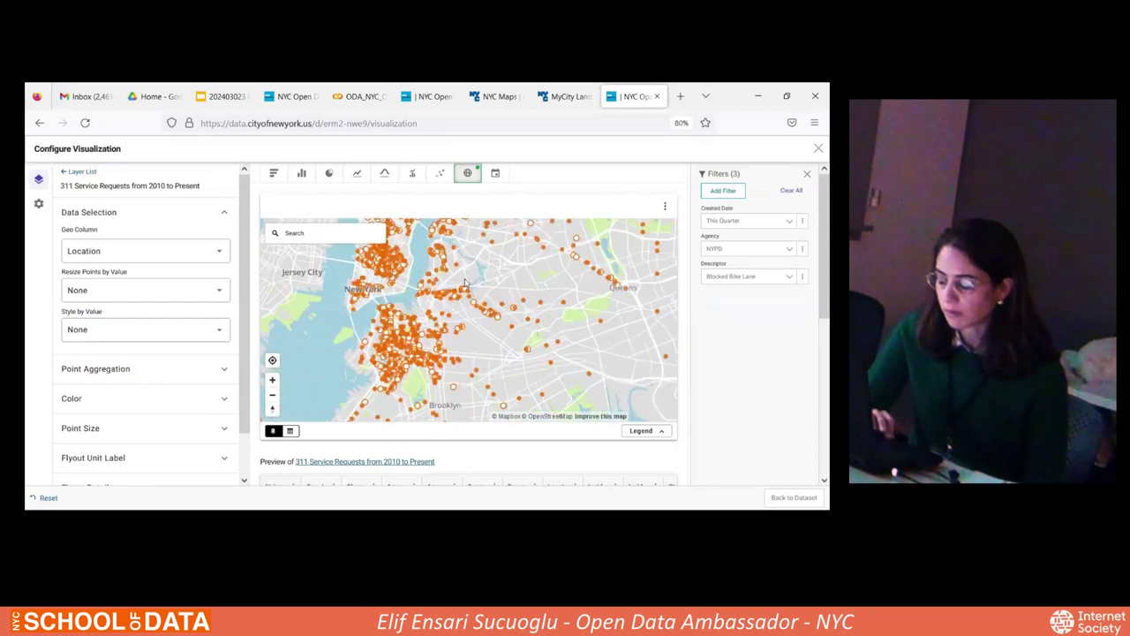
left_click_drag(459, 308, 453, 320)
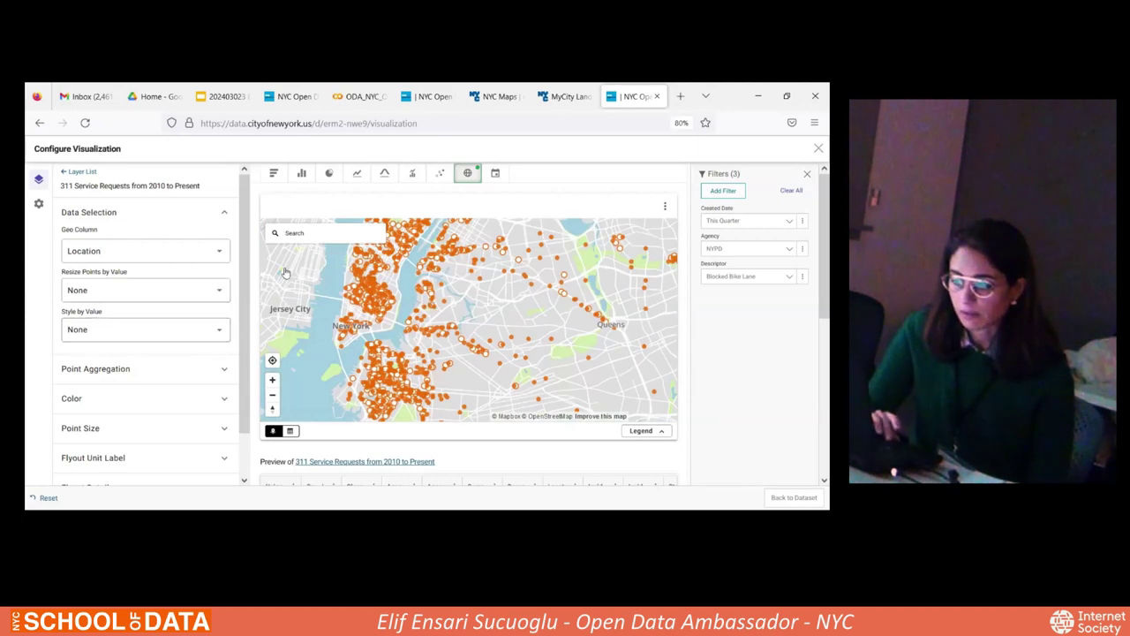
Color the map points by Resolution Description, keeping point resizing at None
left_click(223, 288)
left_click(223, 289)
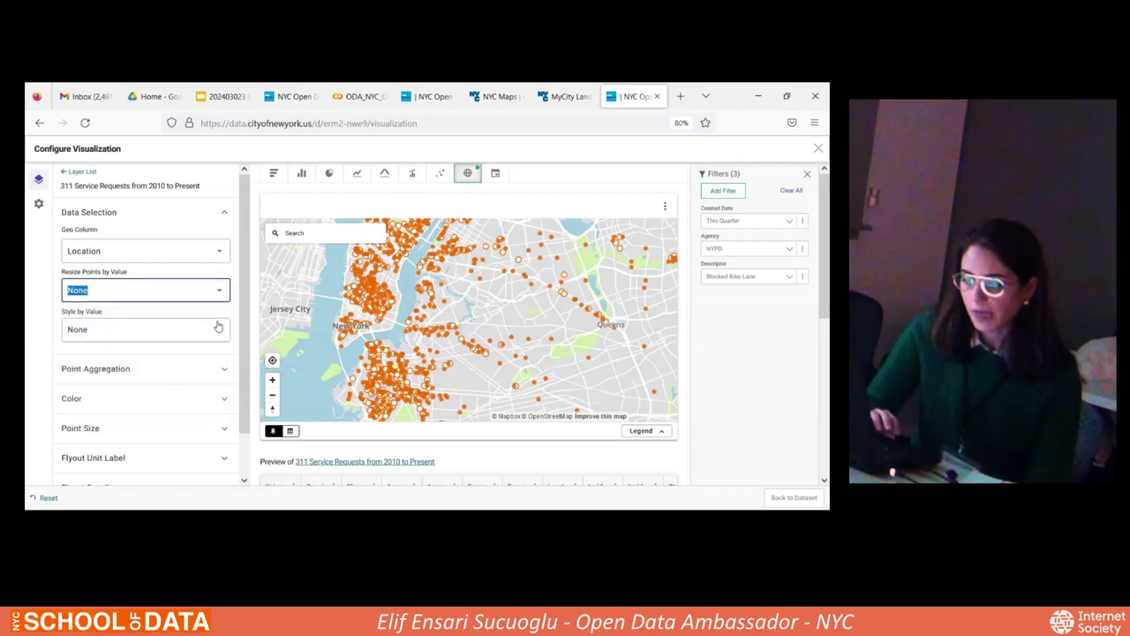
left_click(220, 329)
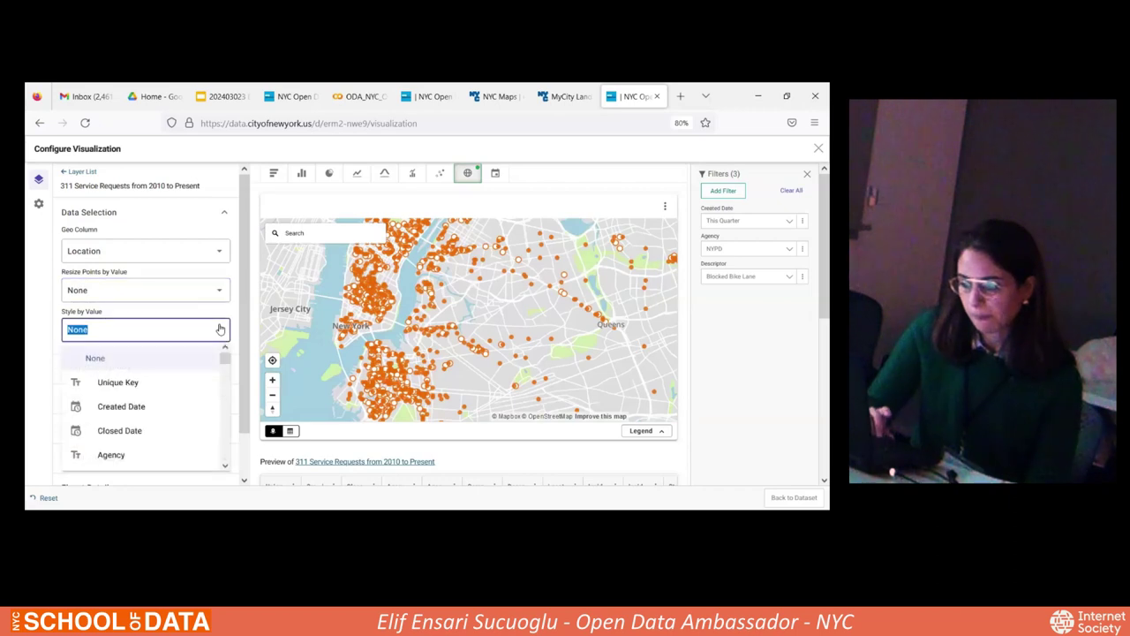
scroll(161, 413, "down", 8)
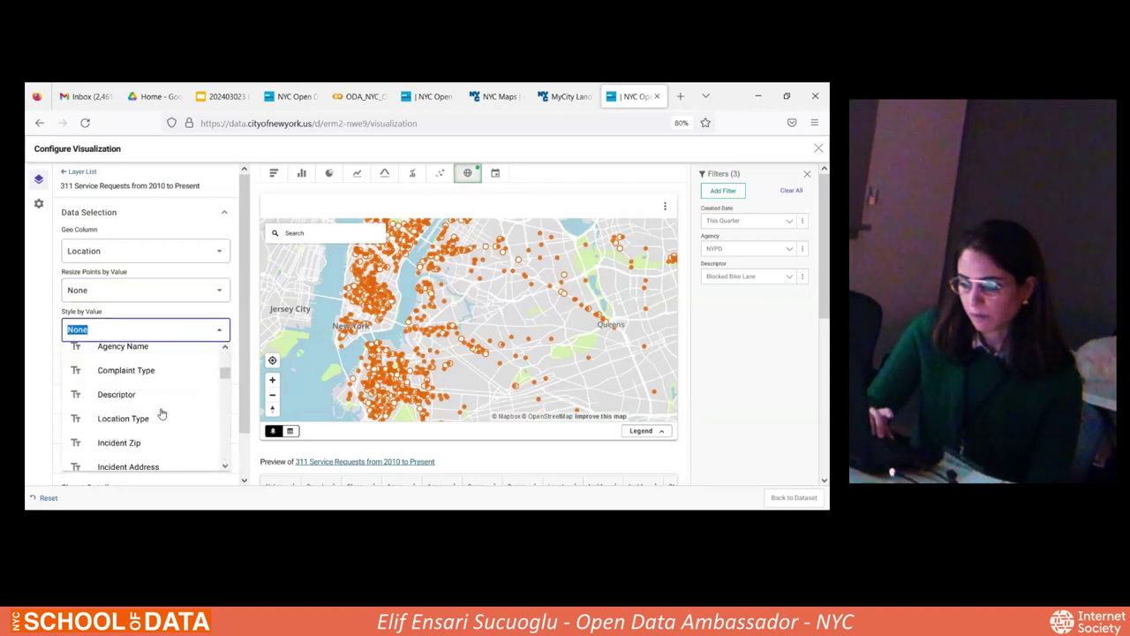
scroll(162, 413, "down", 5)
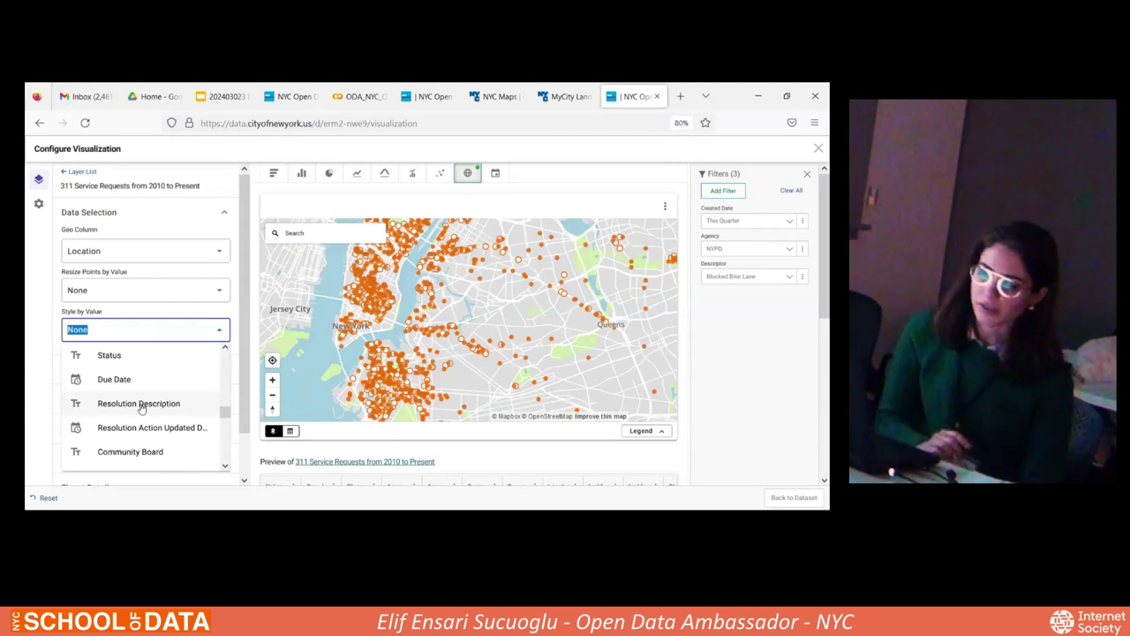
left_click(138, 403)
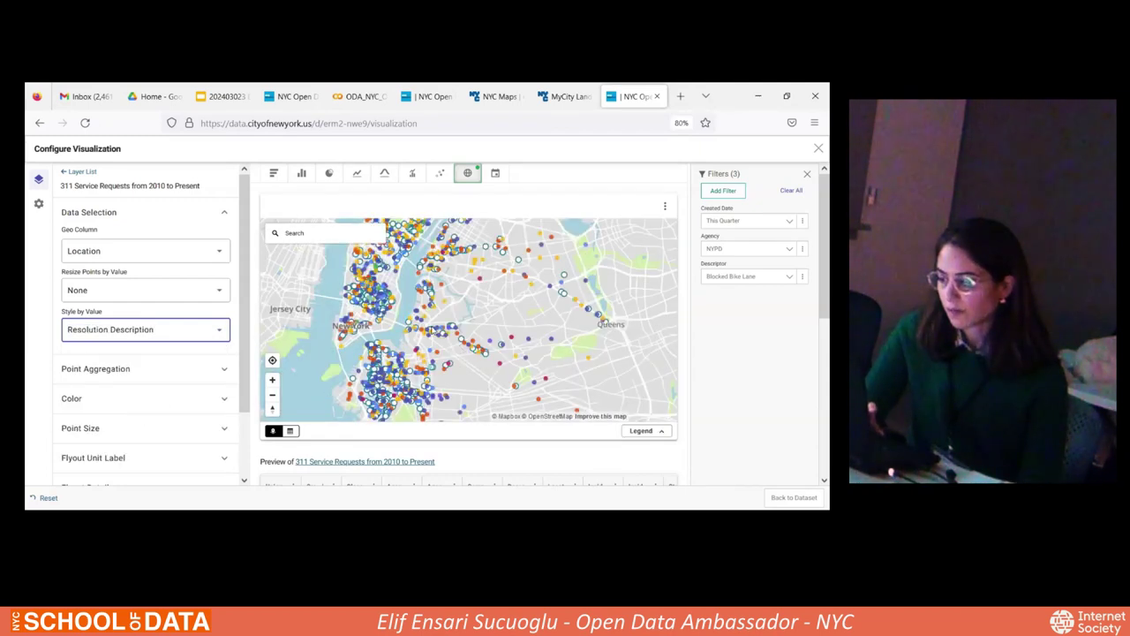
mouse_move(432, 308)
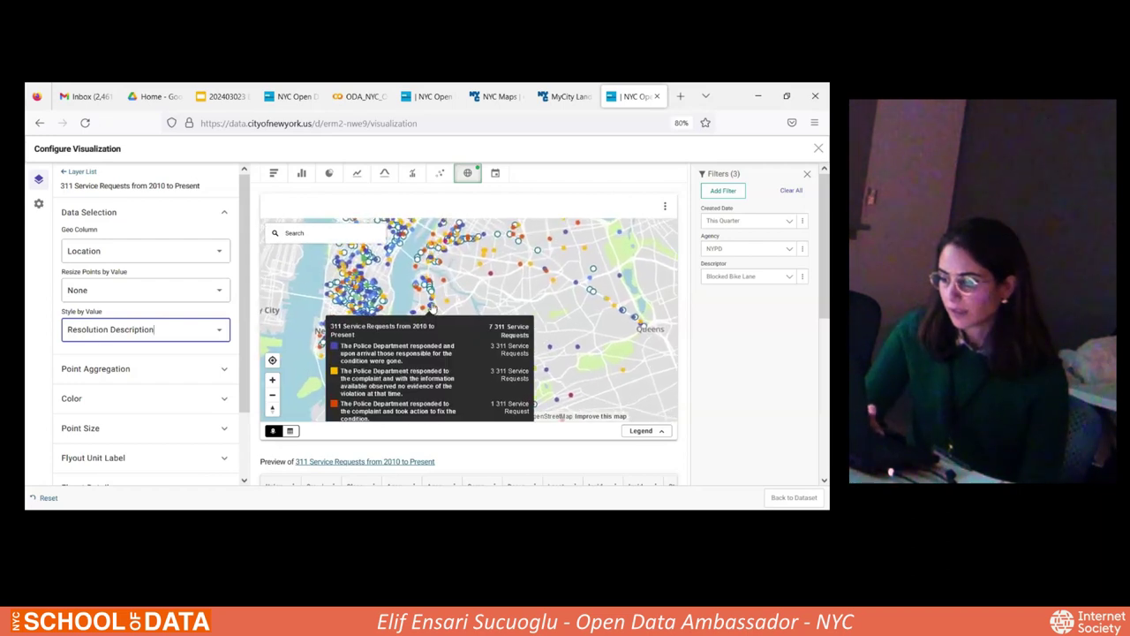
Bring Greenpoint into view and show the legend of resolution outcomes
scroll(431, 308, "up", 4)
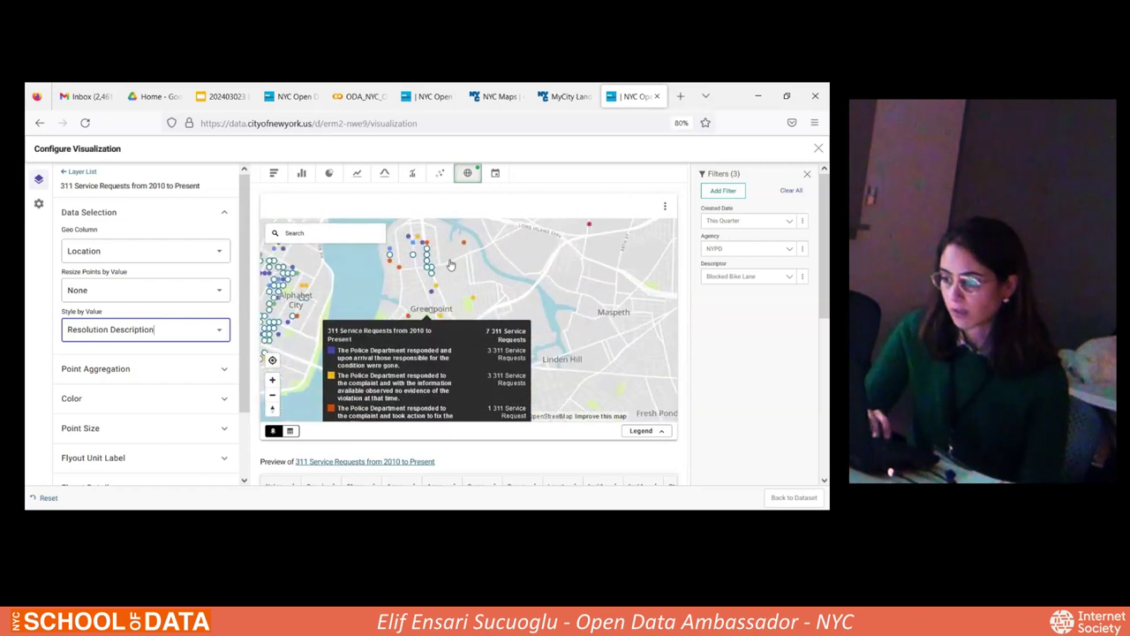
left_click_drag(451, 269, 450, 308)
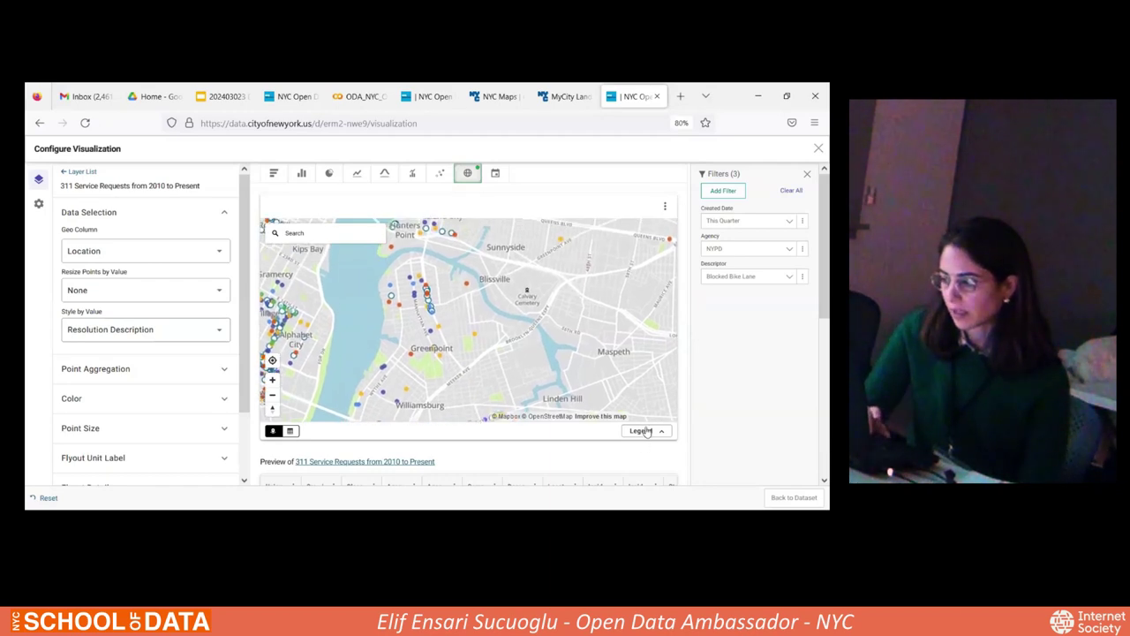
left_click(646, 431)
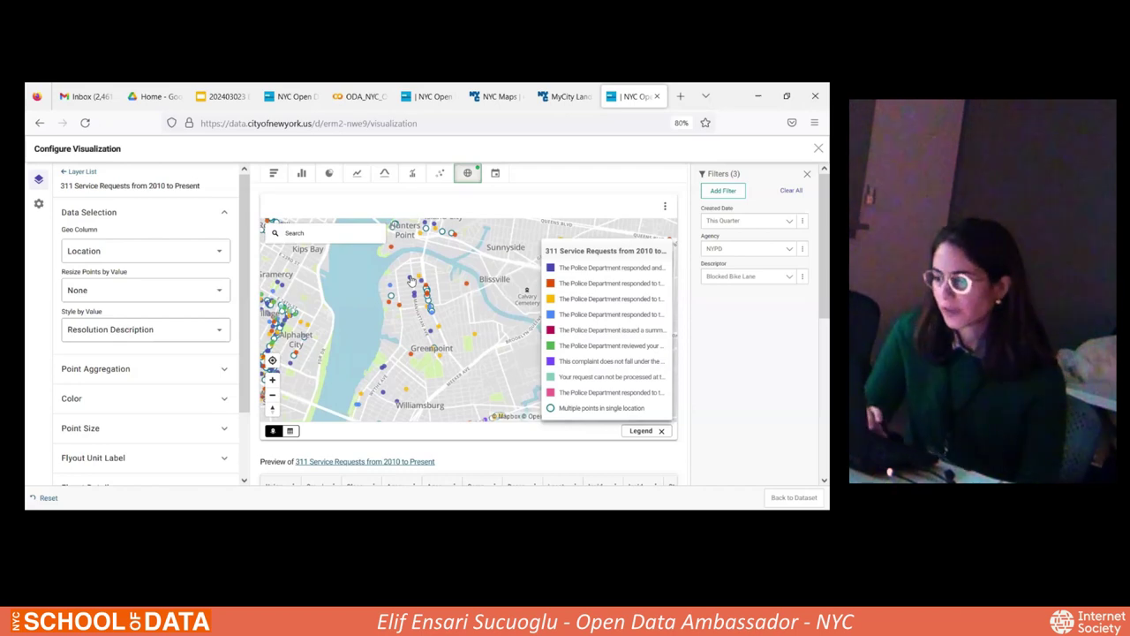
scroll(411, 281, "up", 5)
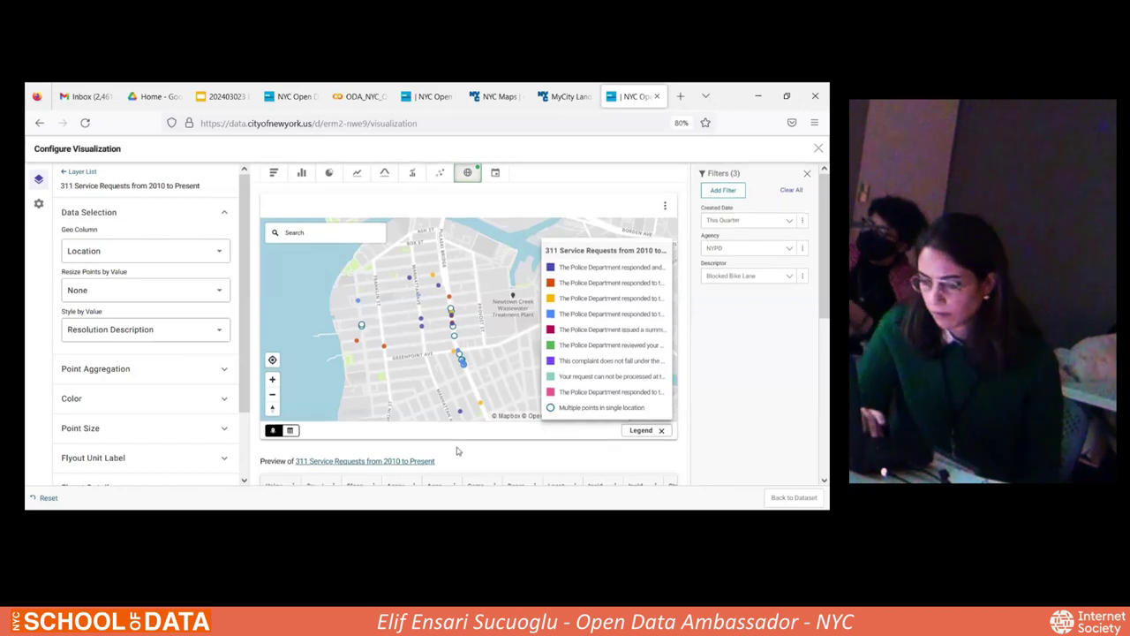
scroll(460, 457, "down", 3)
scroll(463, 459, "up", 3)
scroll(145, 398, "down", 1)
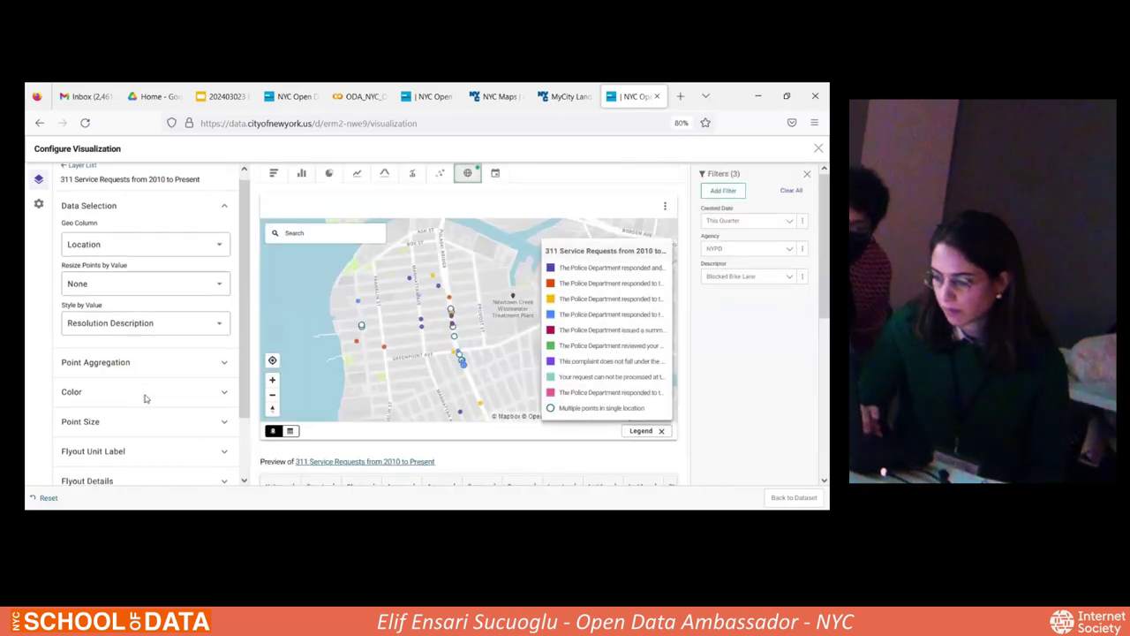
scroll(512, 360, "down", 3)
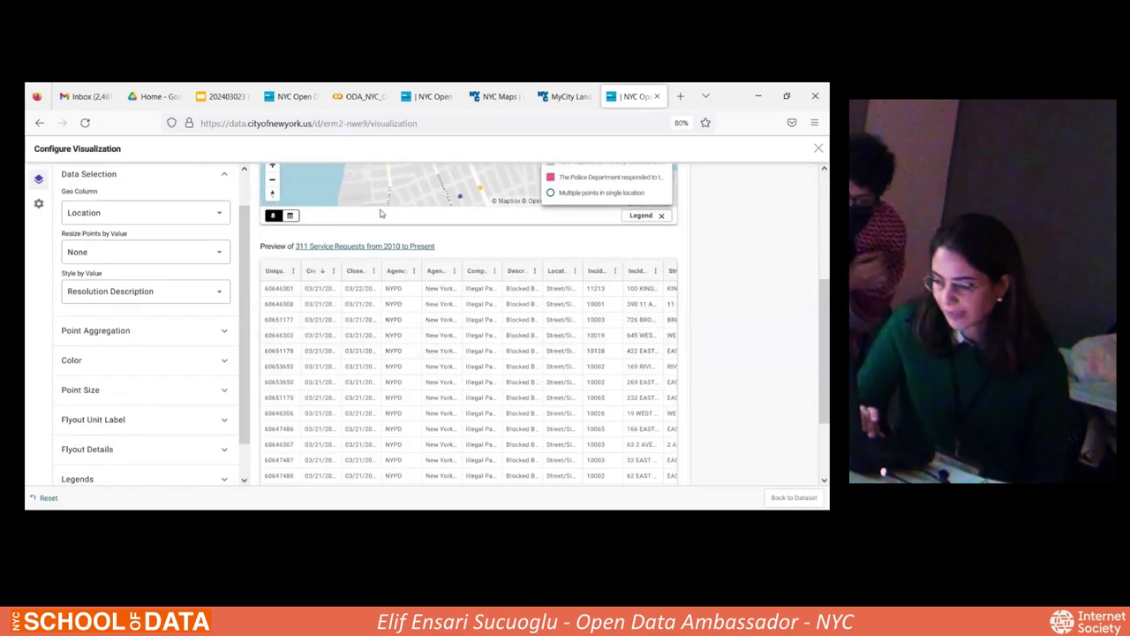
scroll(318, 388, "up", 5)
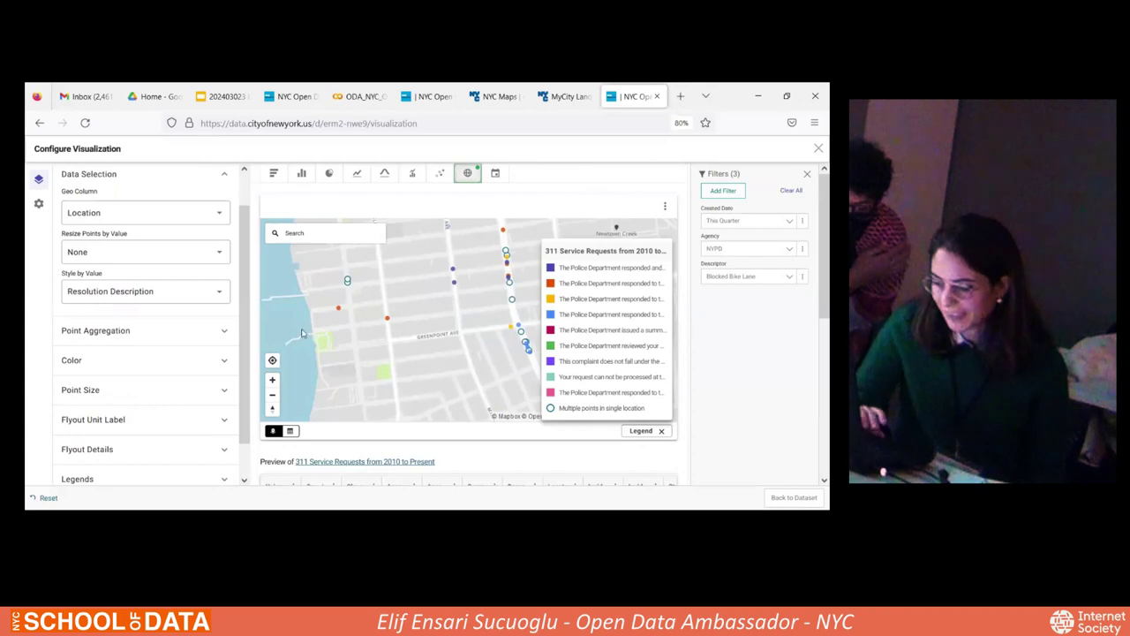
left_click(290, 431)
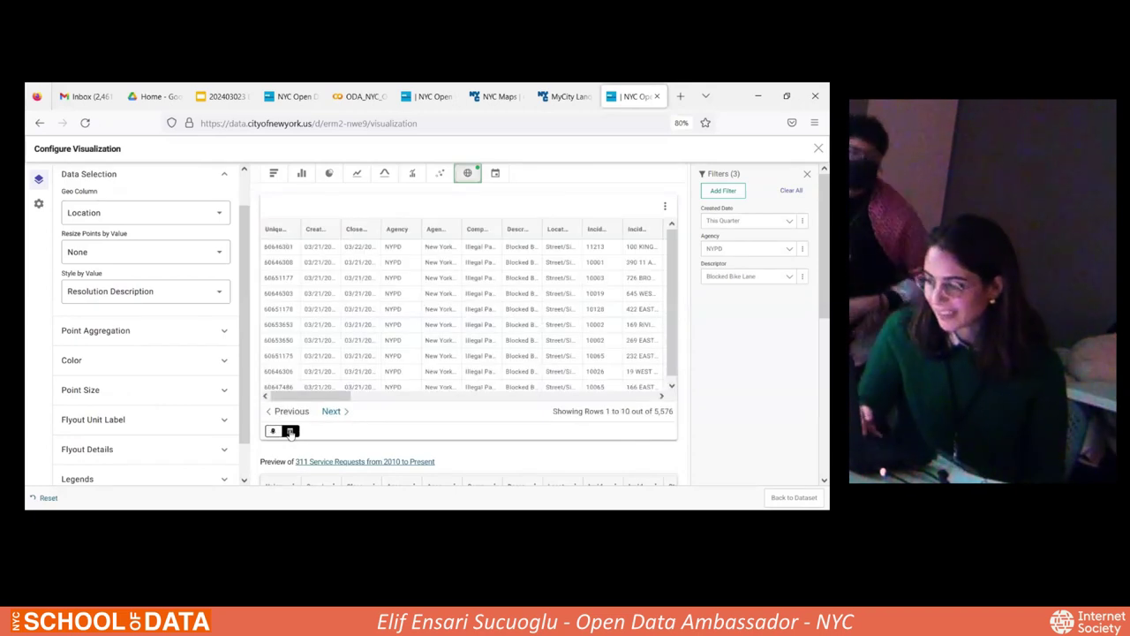
scroll(395, 366, "down", 1)
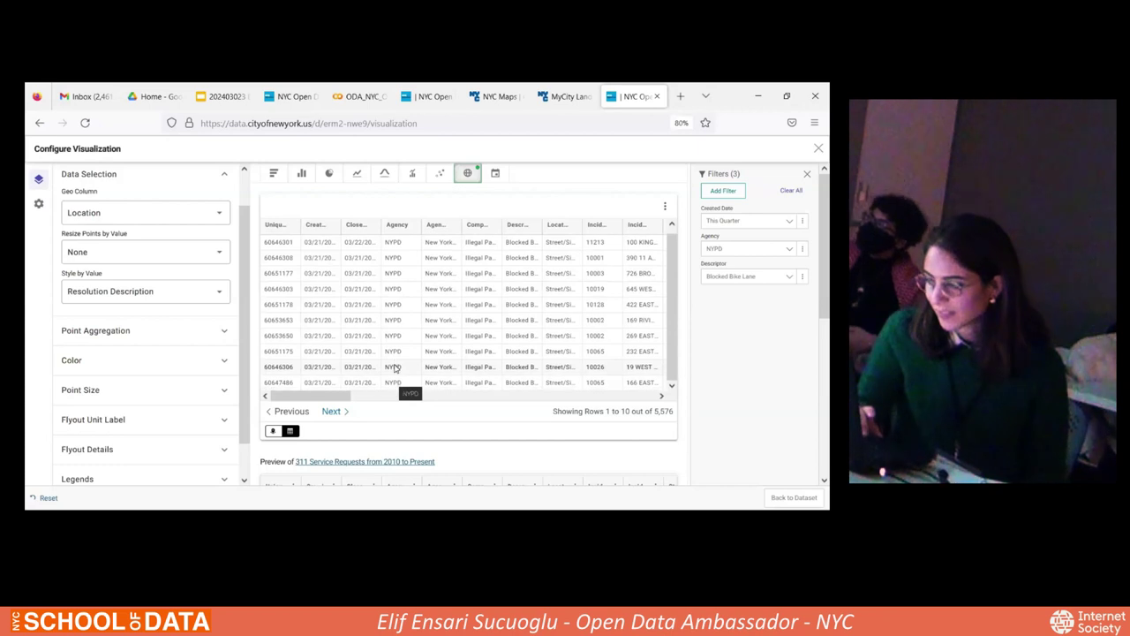
scroll(395, 366, "up", 1)
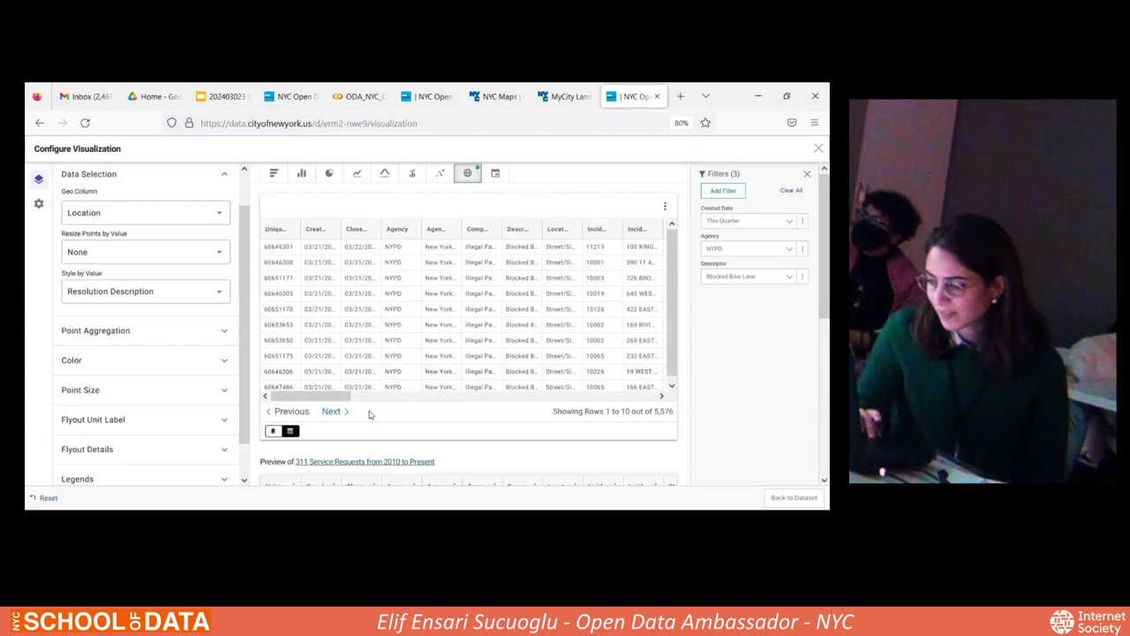
left_click(274, 432)
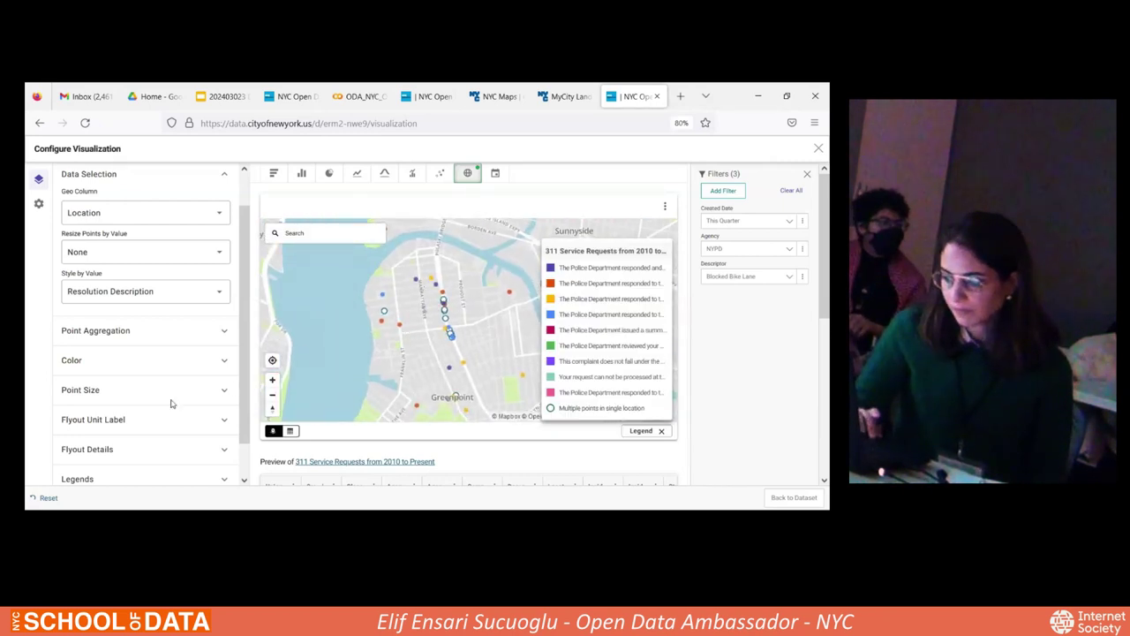
scroll(168, 401, "down", 1)
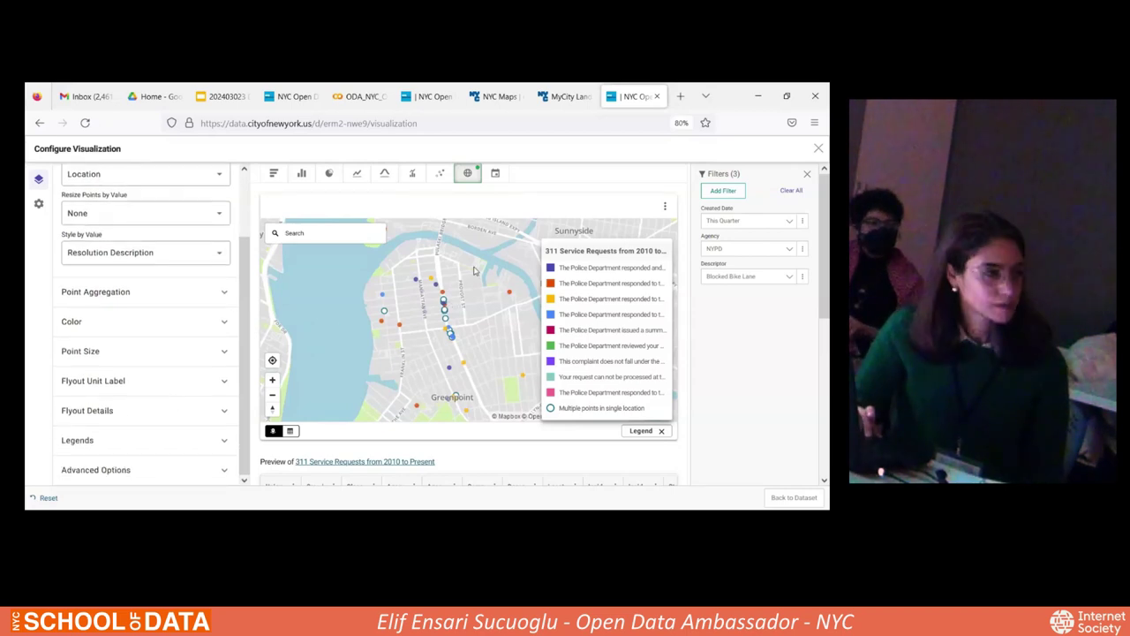
scroll(477, 271, "up", 1)
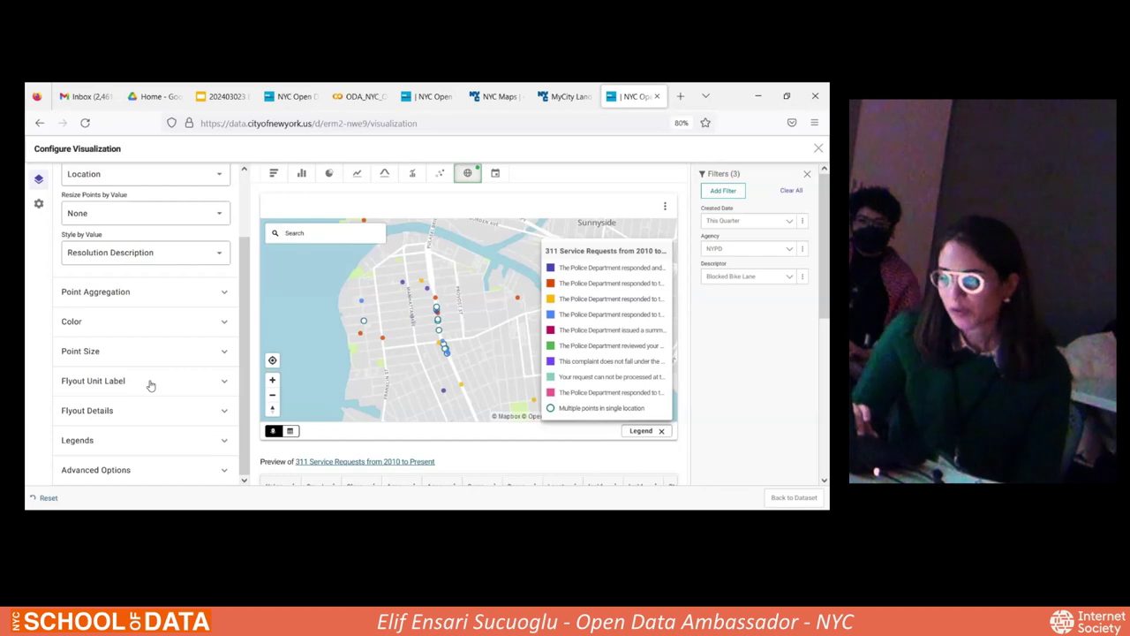
Make Resolution Description the title of the map point flyouts
left_click(216, 382)
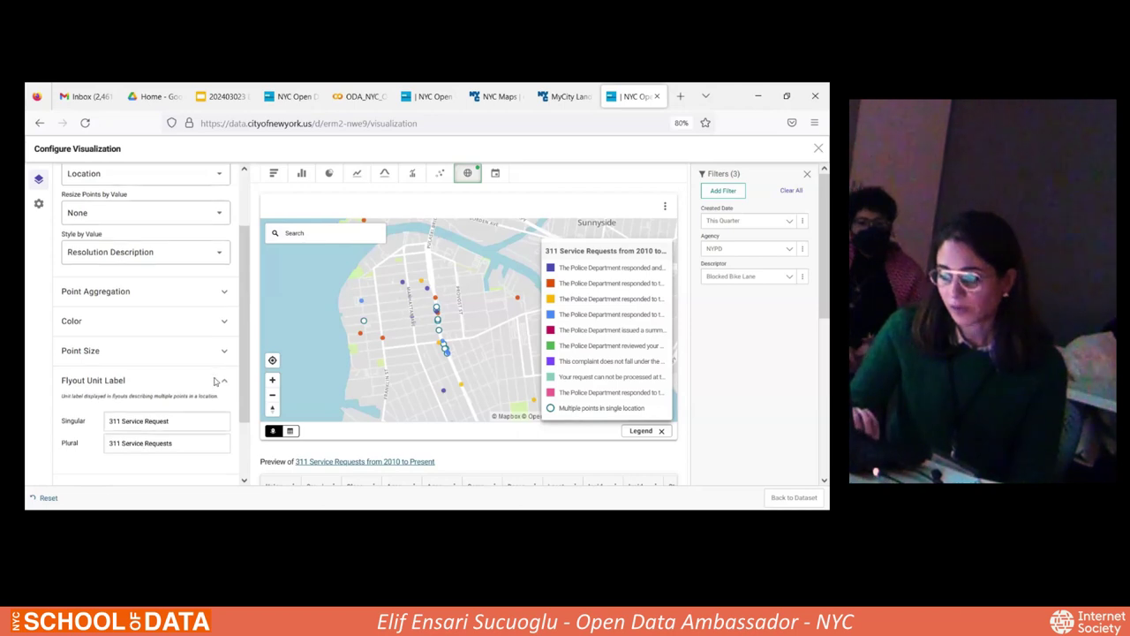
scroll(213, 389, "down", 2)
left_click(212, 411)
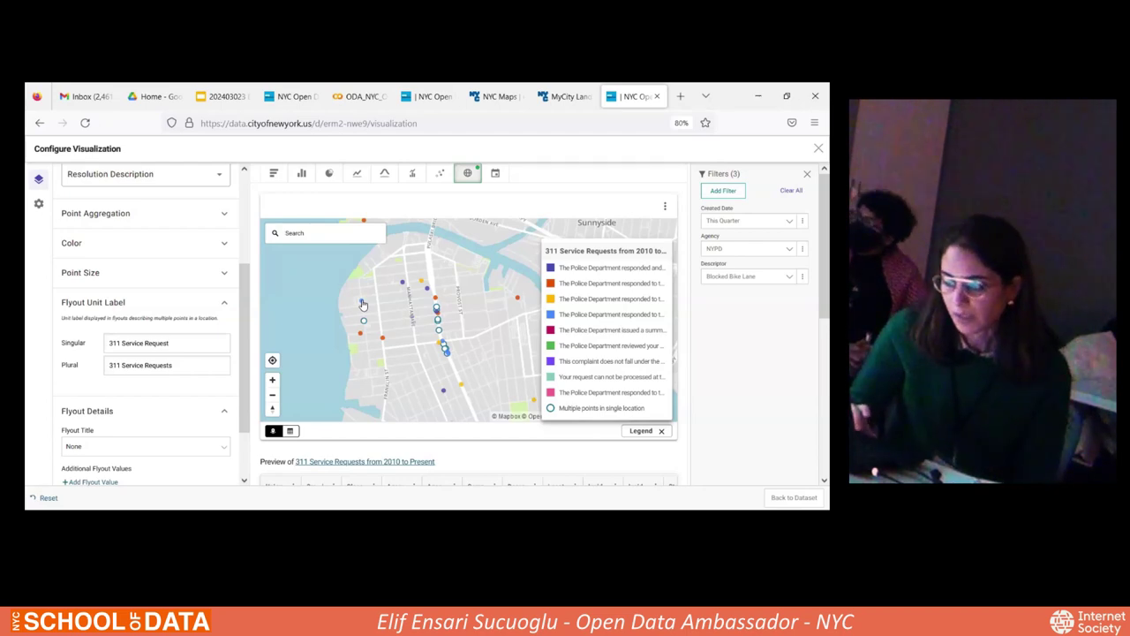
scroll(362, 305, "down", 3)
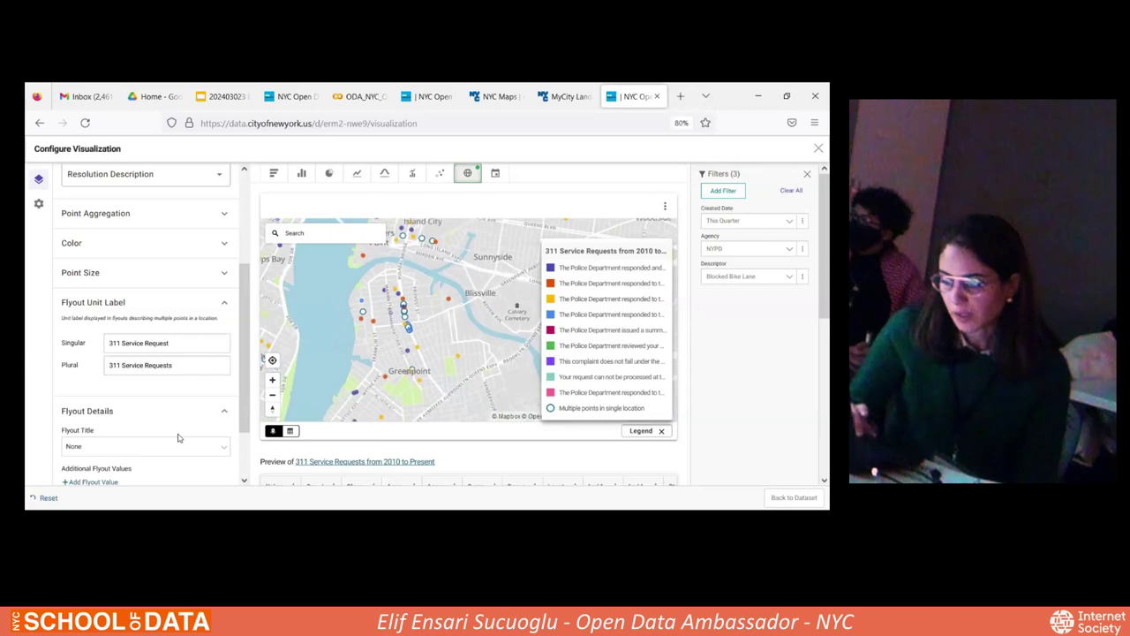
scroll(159, 382, "down", 2)
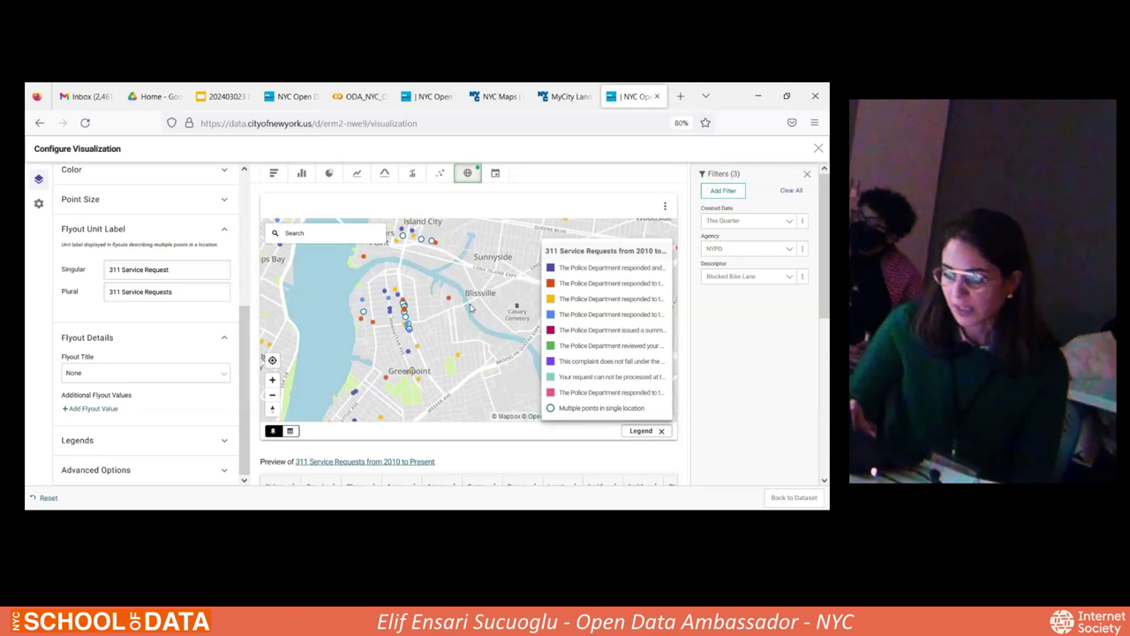
left_click(203, 373)
scroll(171, 332, "down", 2)
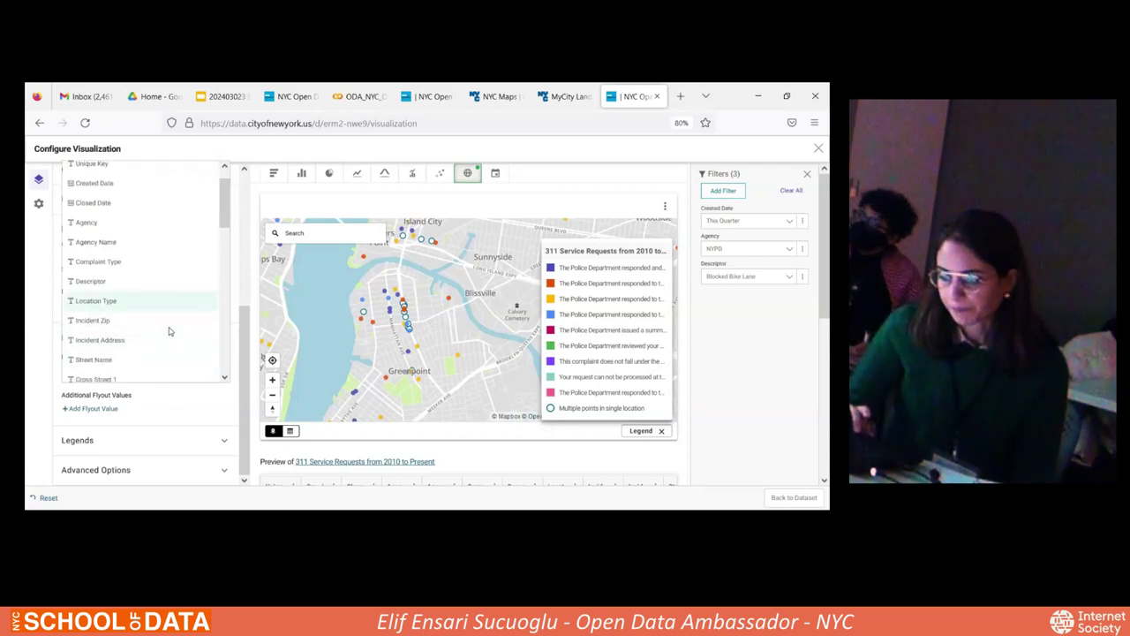
scroll(170, 331, "down", 8)
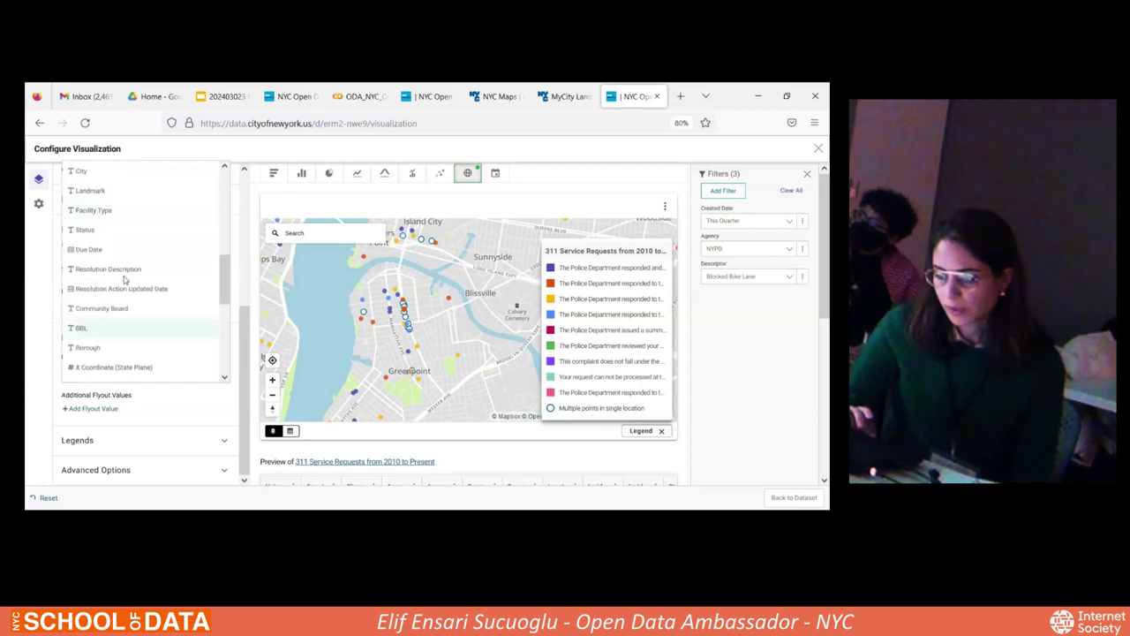
left_click(124, 255)
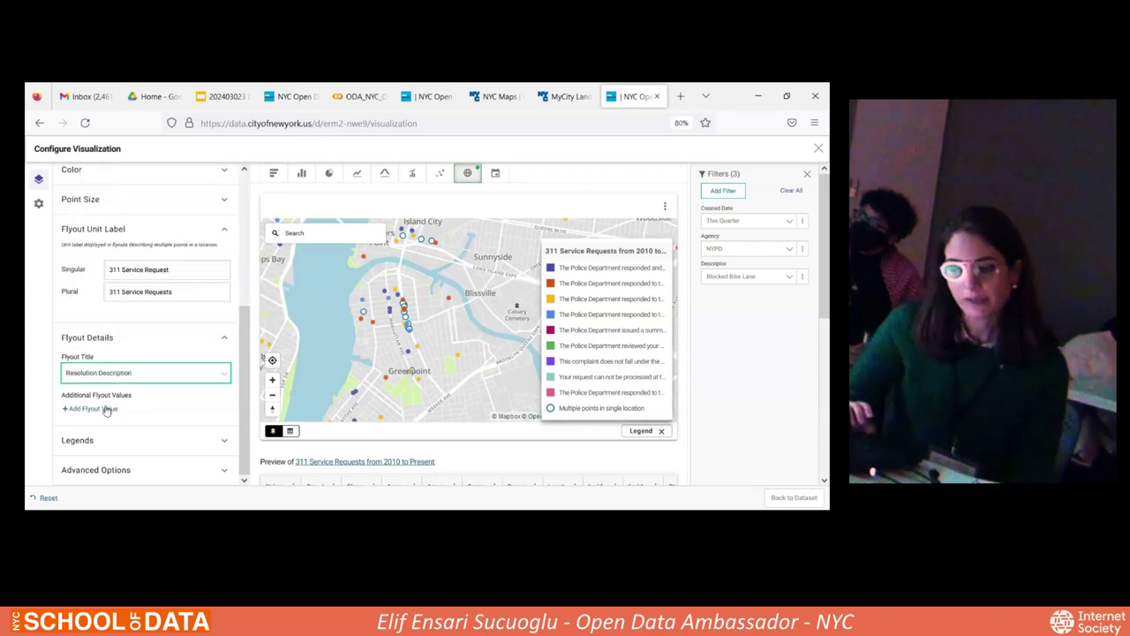
Add Created Date and Closed Date as extra flyout values
left_click(96, 409)
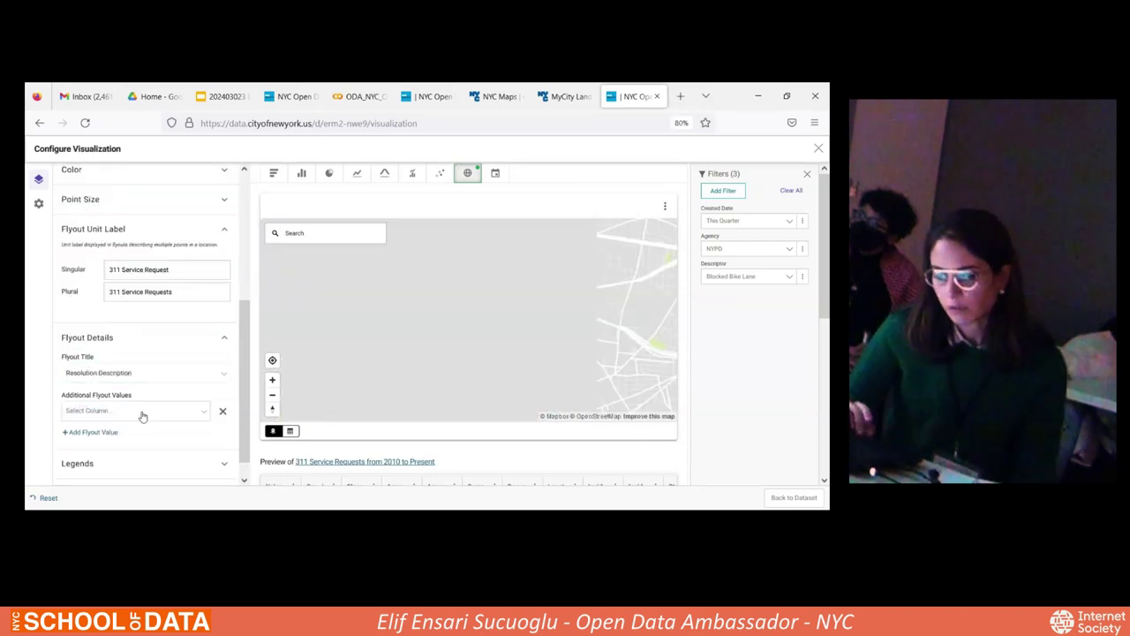
left_click(187, 415)
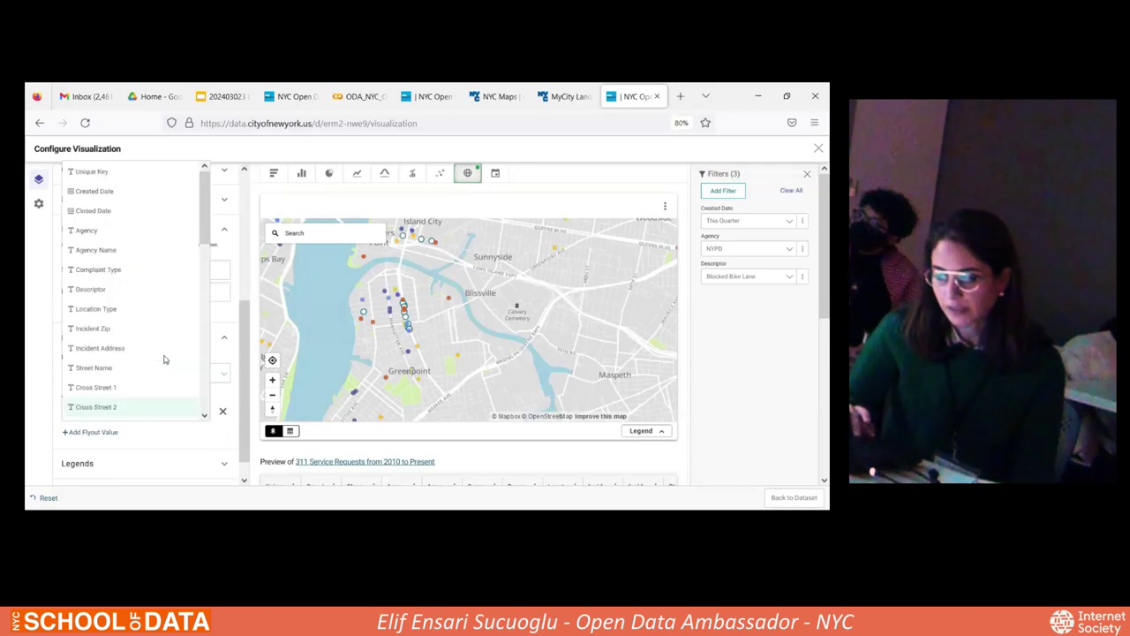
left_click(104, 191)
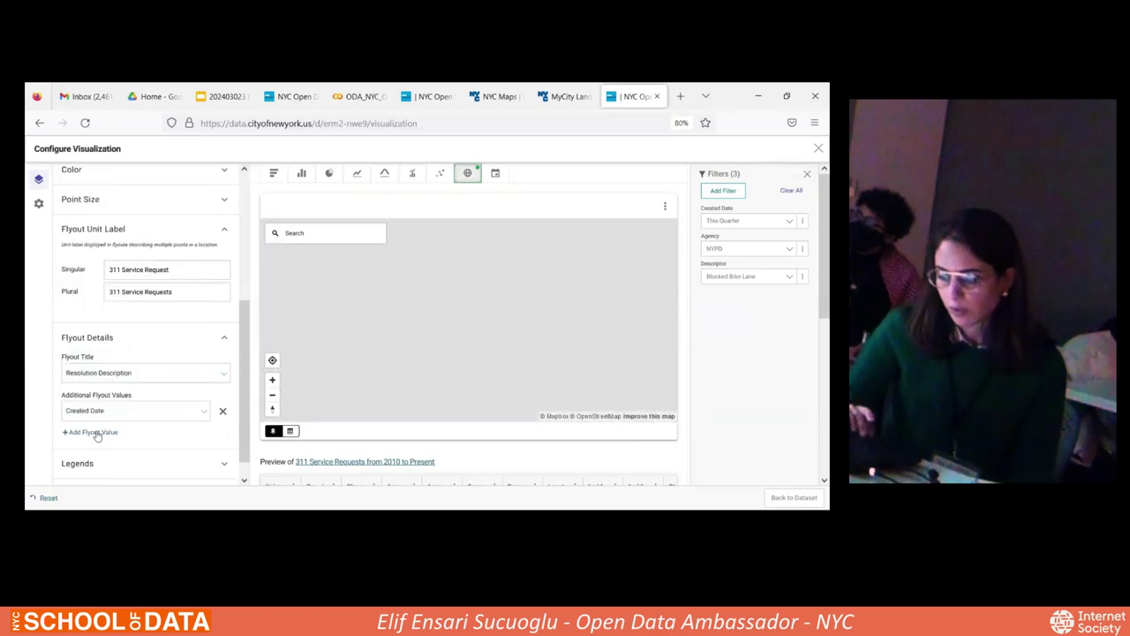
left_click(95, 433)
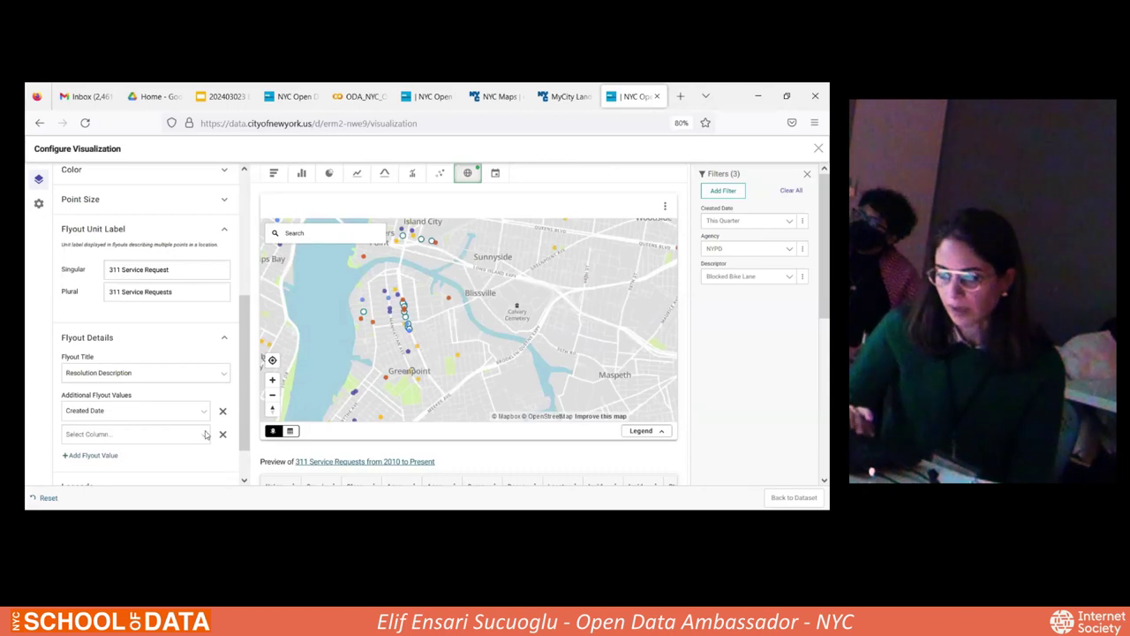
left_click(206, 434)
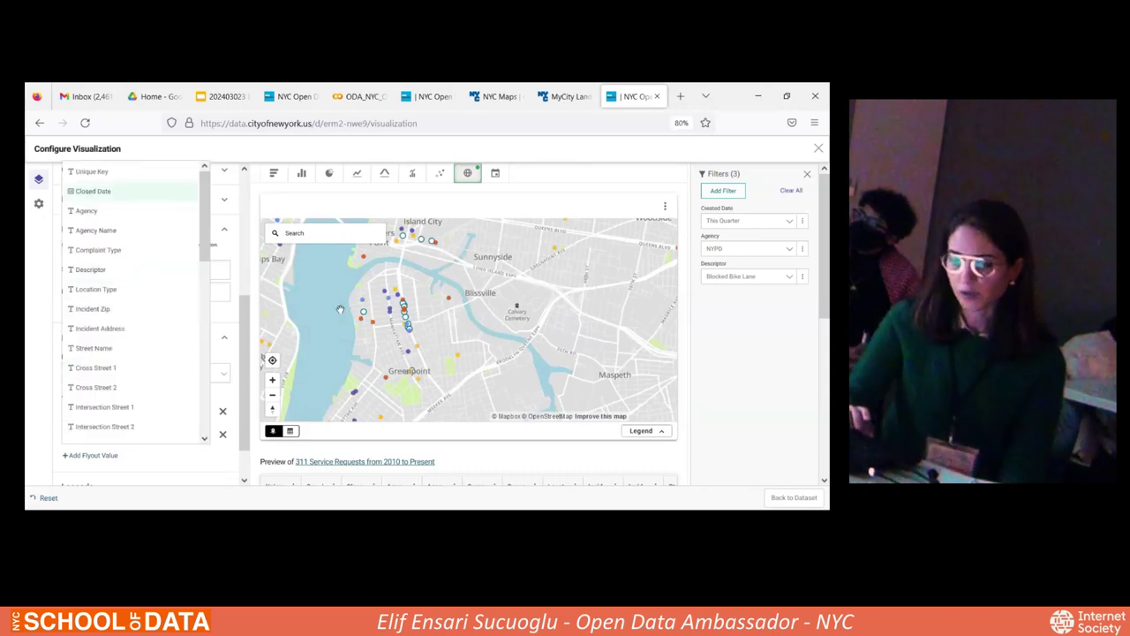
key("Return")
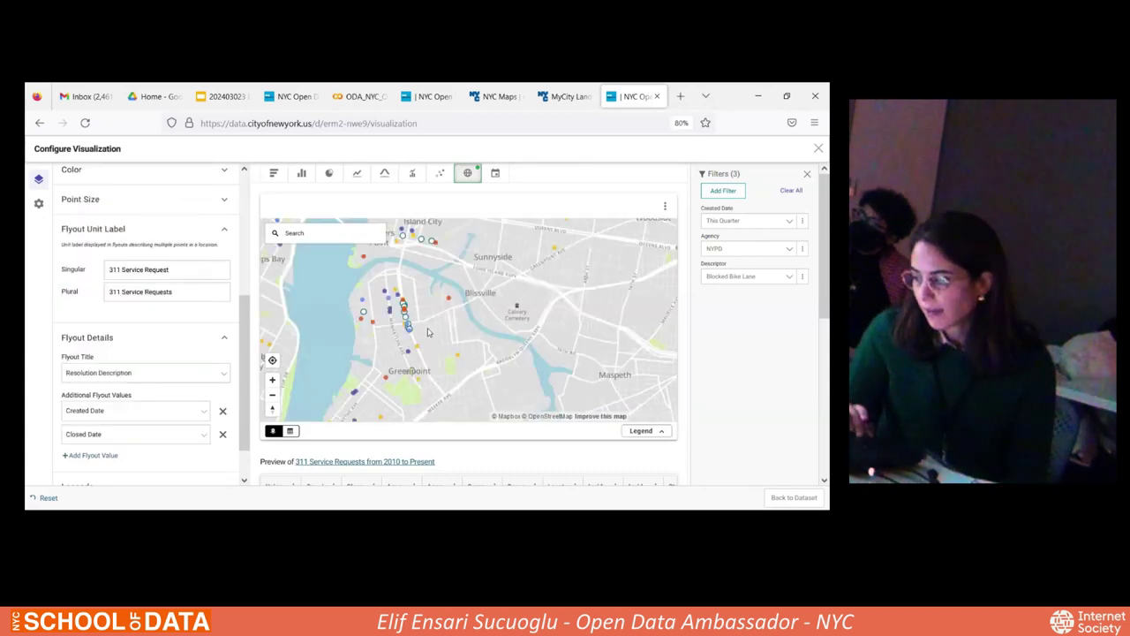
Zoom to block level near Tillary St and spread apart a stacked point cluster
mouse_move(454, 332)
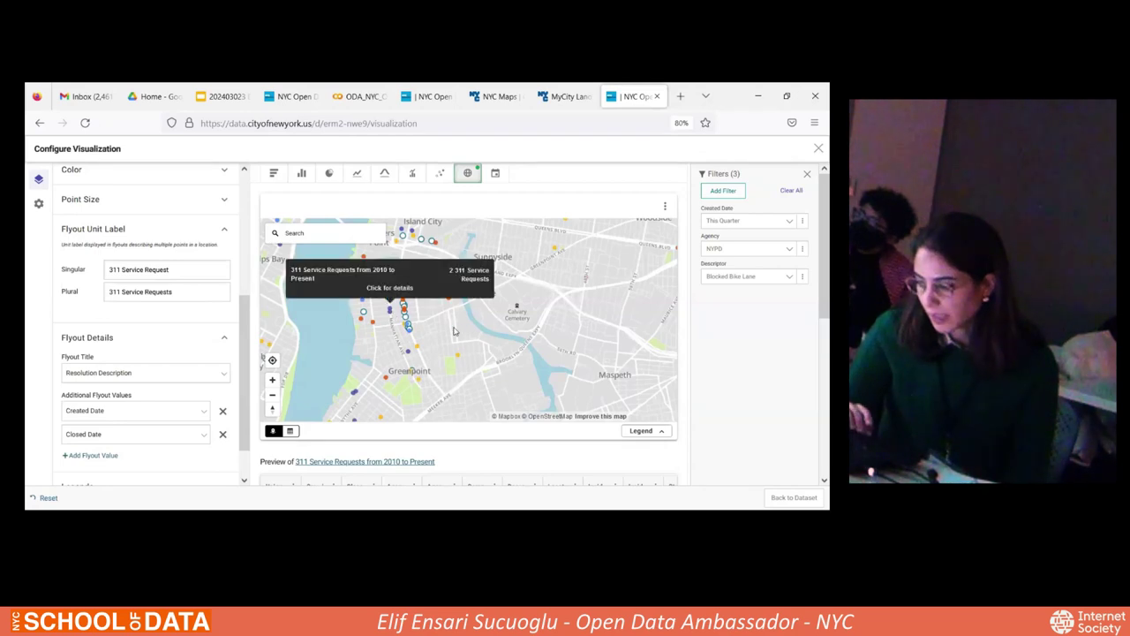
scroll(454, 332, "up", 5)
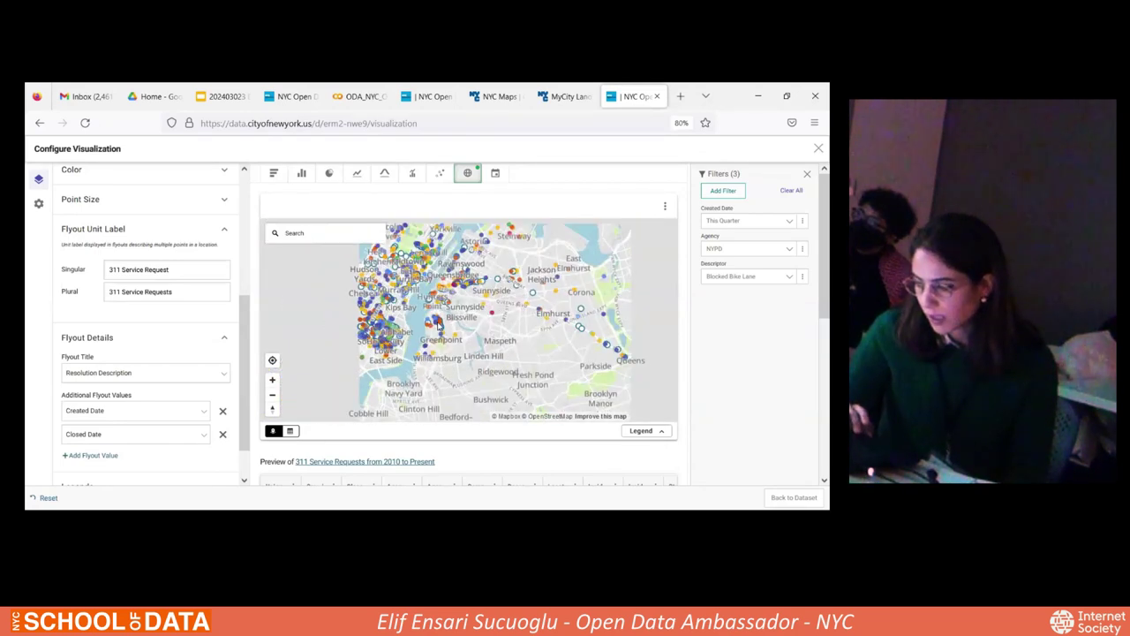
scroll(388, 364, "up", 3)
mouse_move(387, 366)
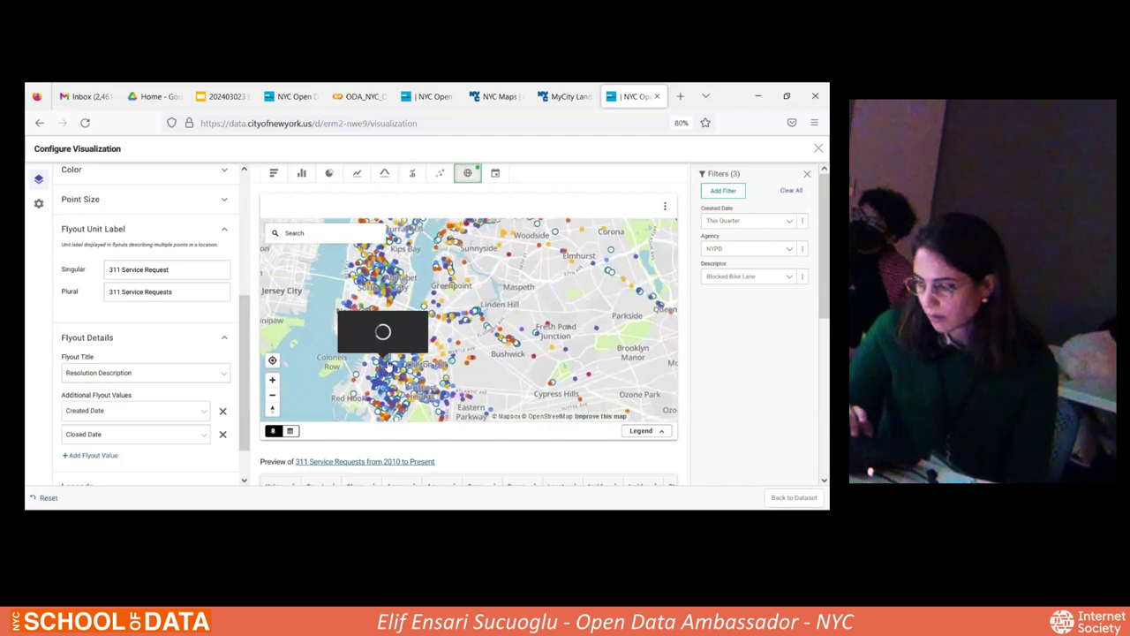
scroll(388, 364, "up", 3)
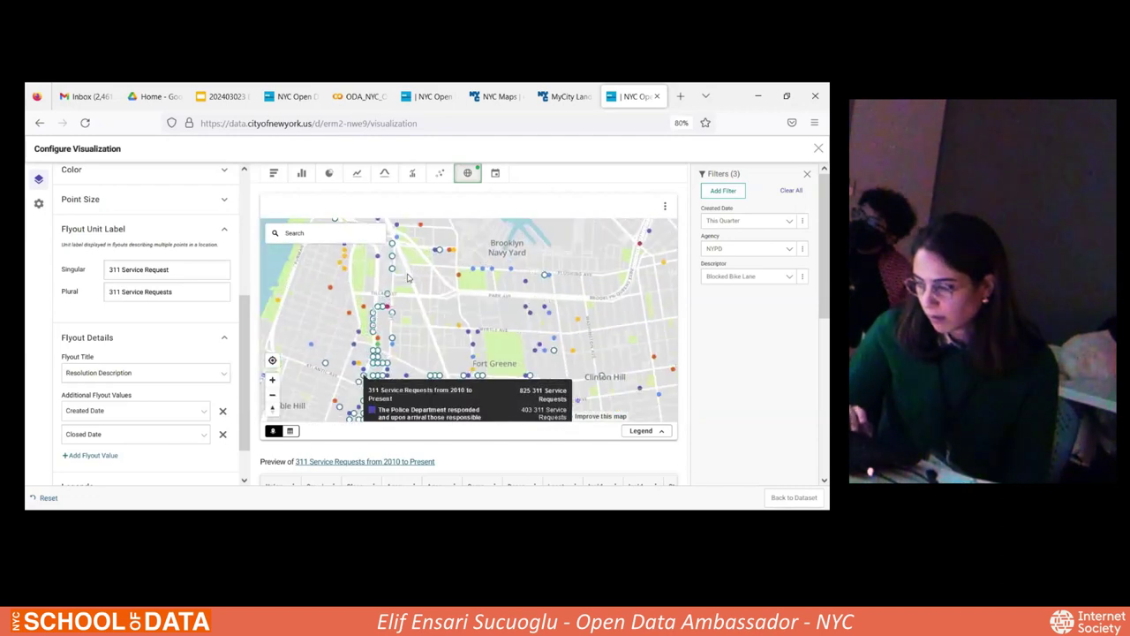
scroll(347, 377, "up", 4)
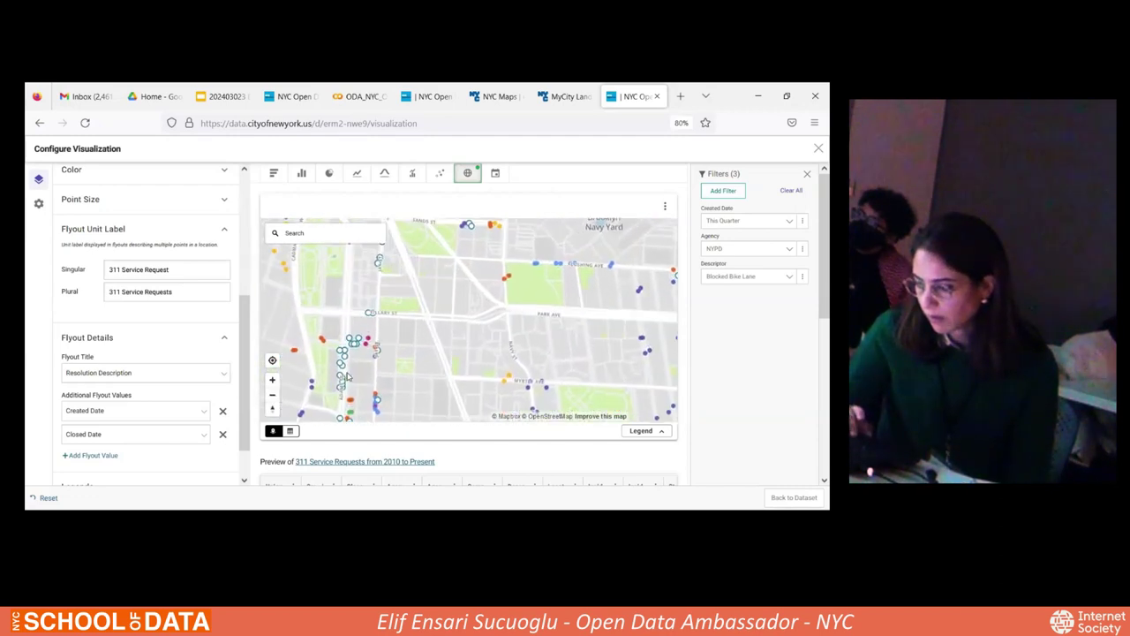
scroll(398, 337, "up", 4)
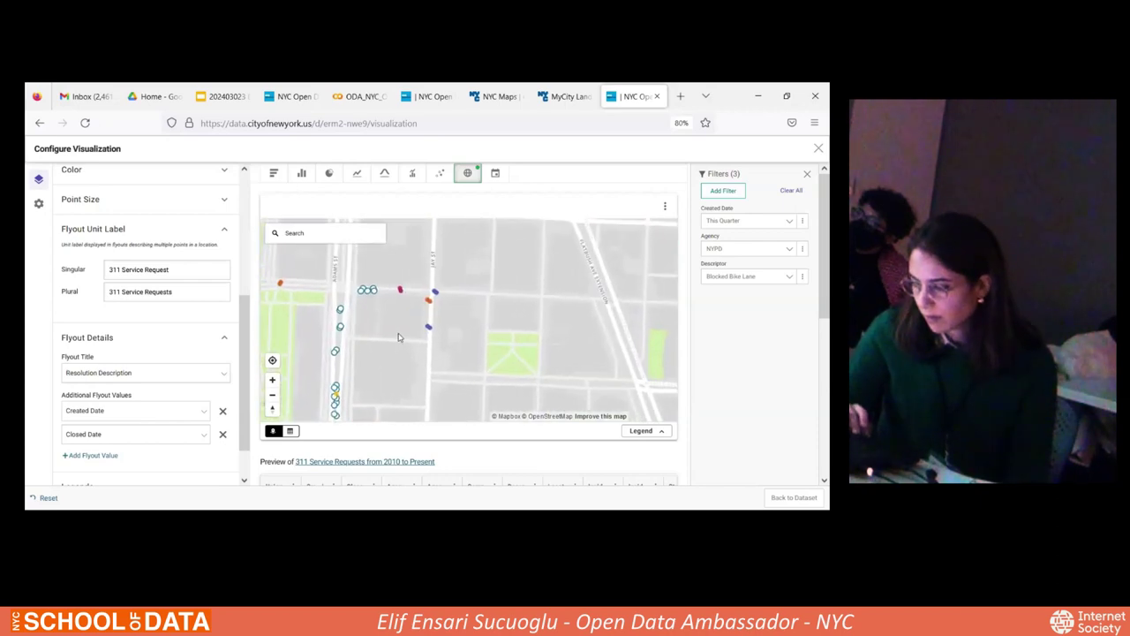
left_click_drag(414, 293, 421, 320)
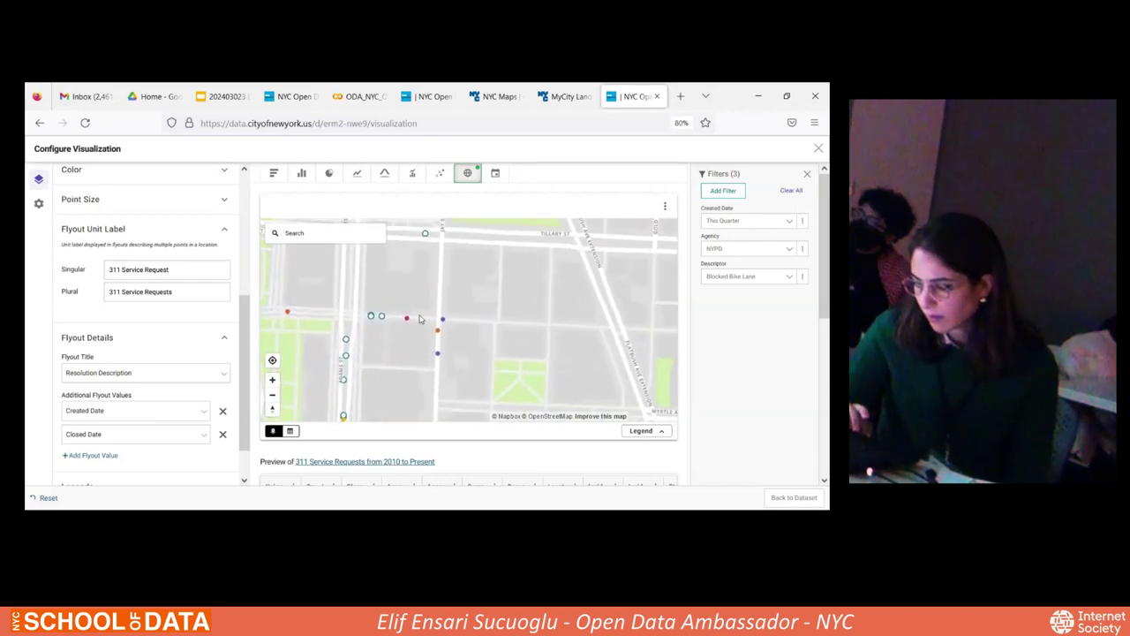
scroll(420, 319, "up", 2)
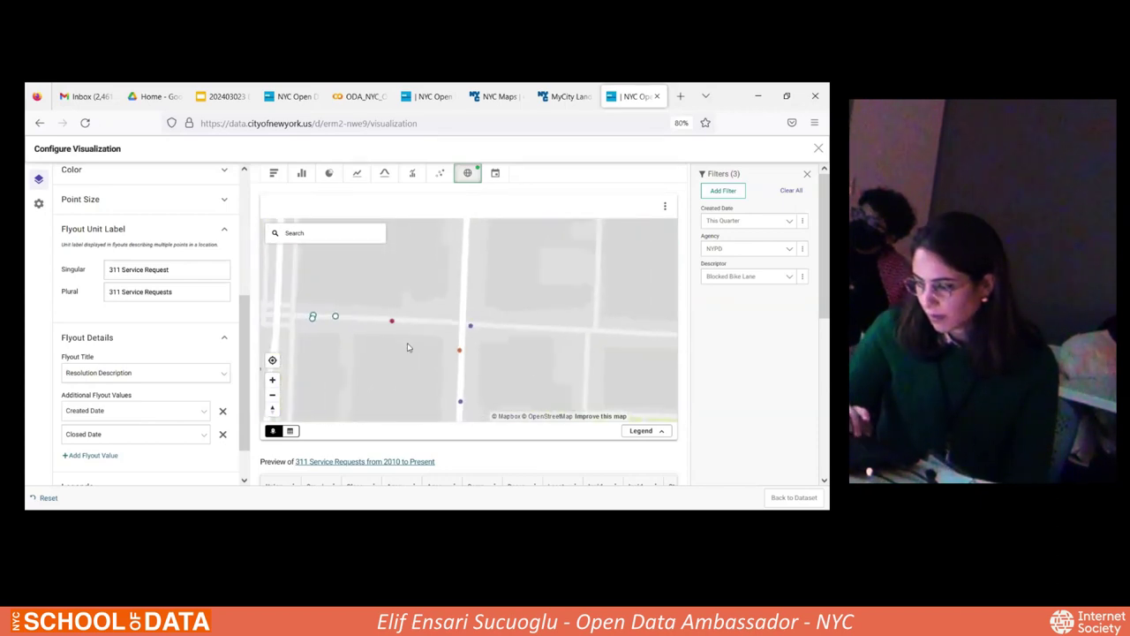
scroll(404, 343, "down", 2)
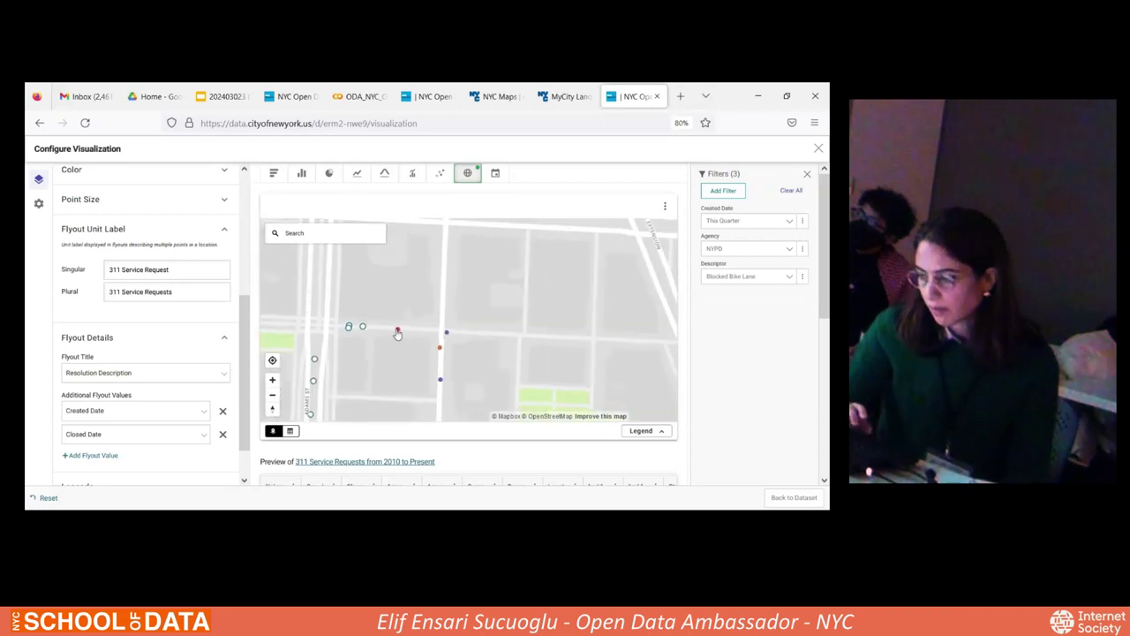
mouse_move(397, 333)
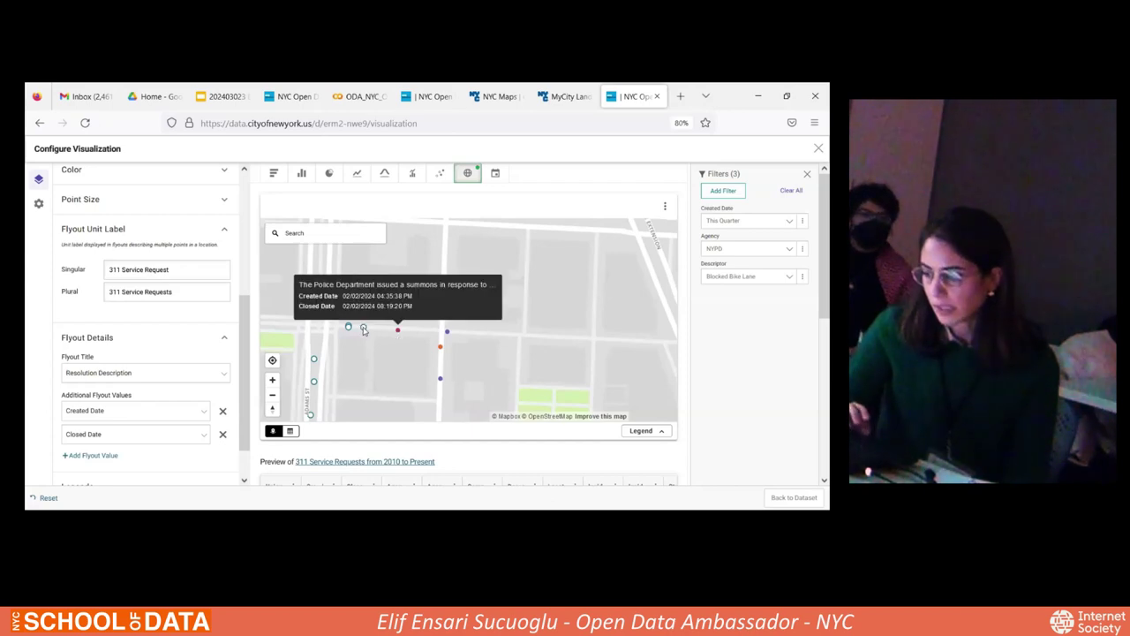
left_click(363, 329)
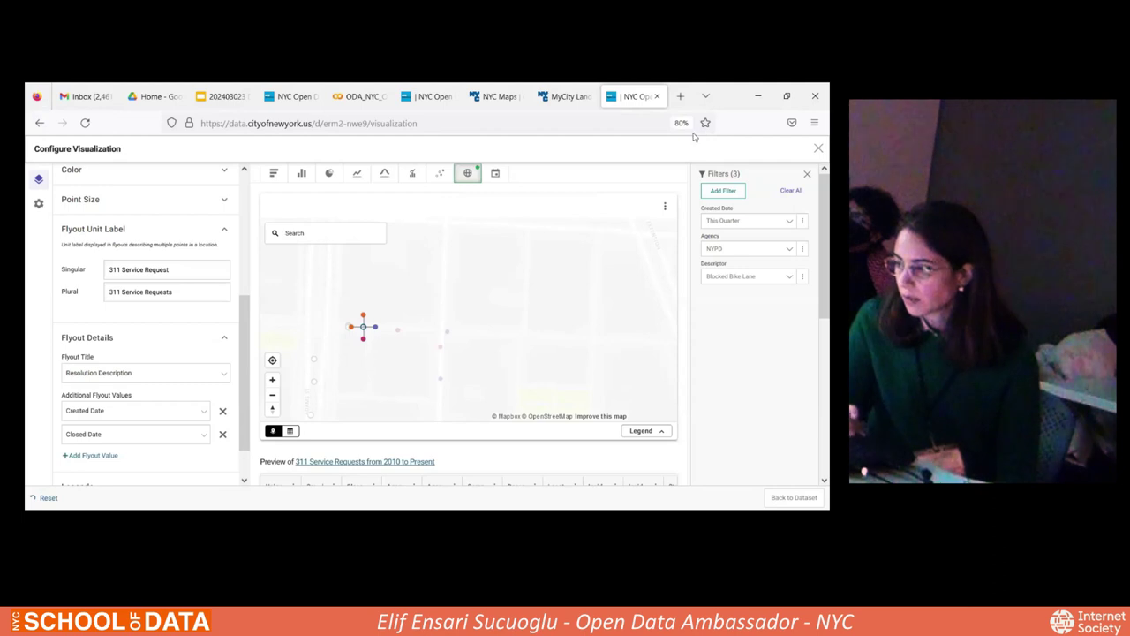
Close the visualization editor and discard the unsaved changes
left_click(818, 150)
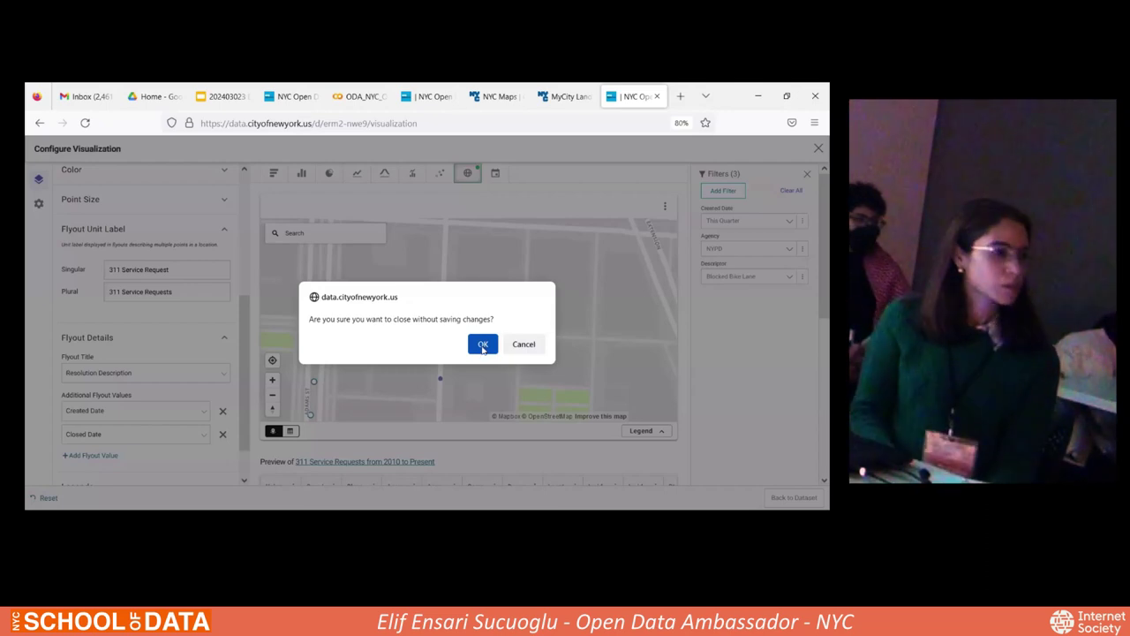
left_click(482, 345)
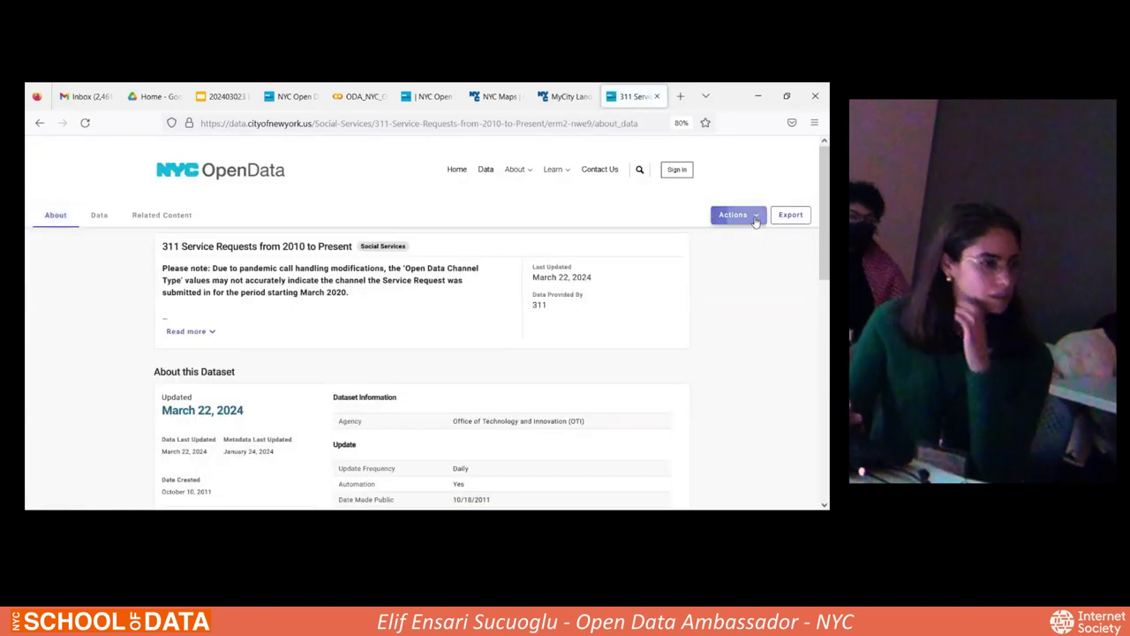
Bring up the dataset's API endpoint via Actions > API and select the whole JSON URL
left_click(756, 222)
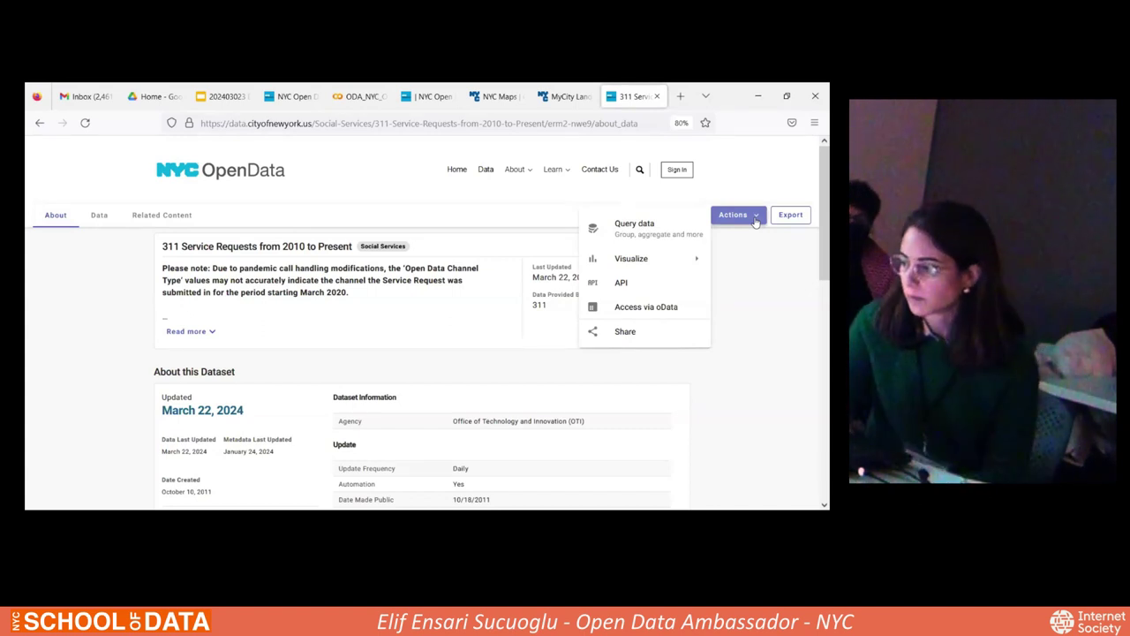
left_click(623, 283)
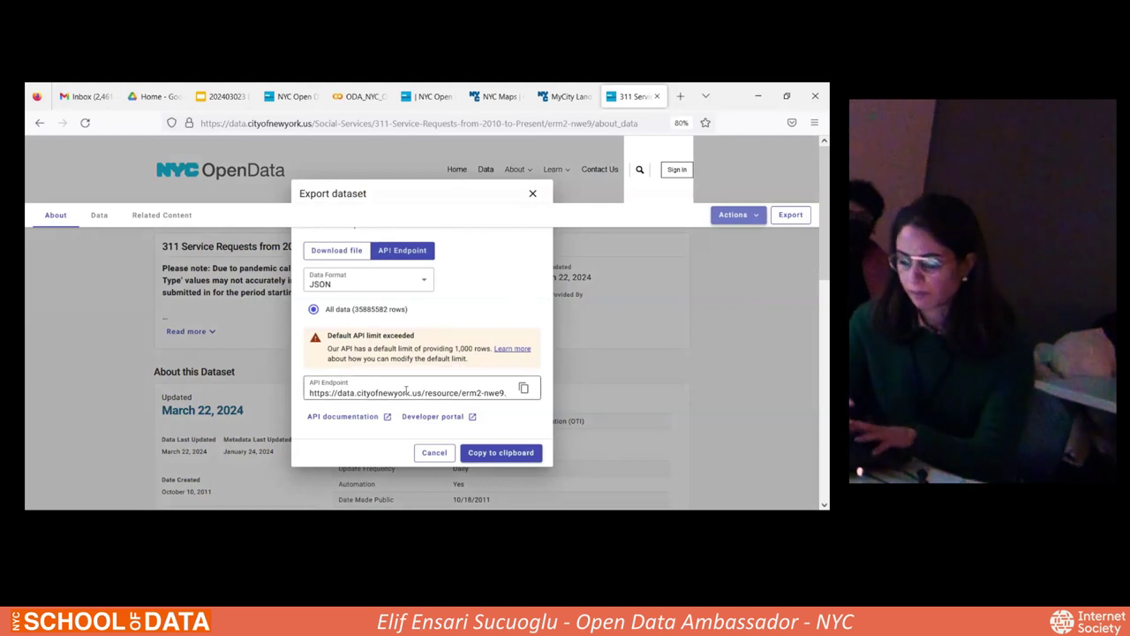
double_click(407, 392)
triple_click(407, 393)
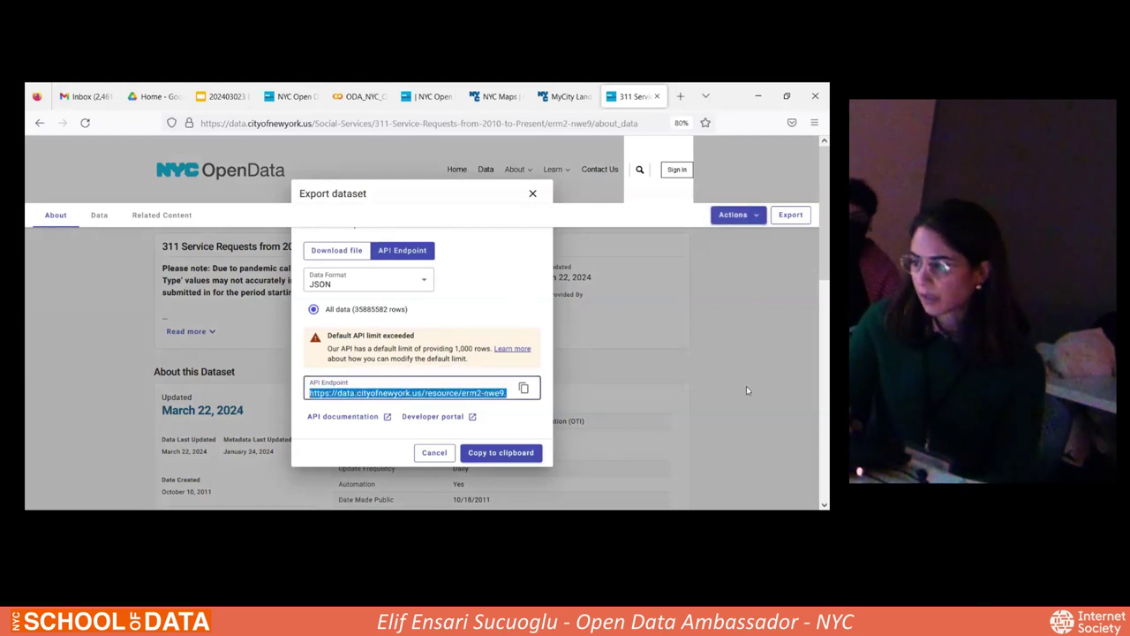
left_click(363, 98)
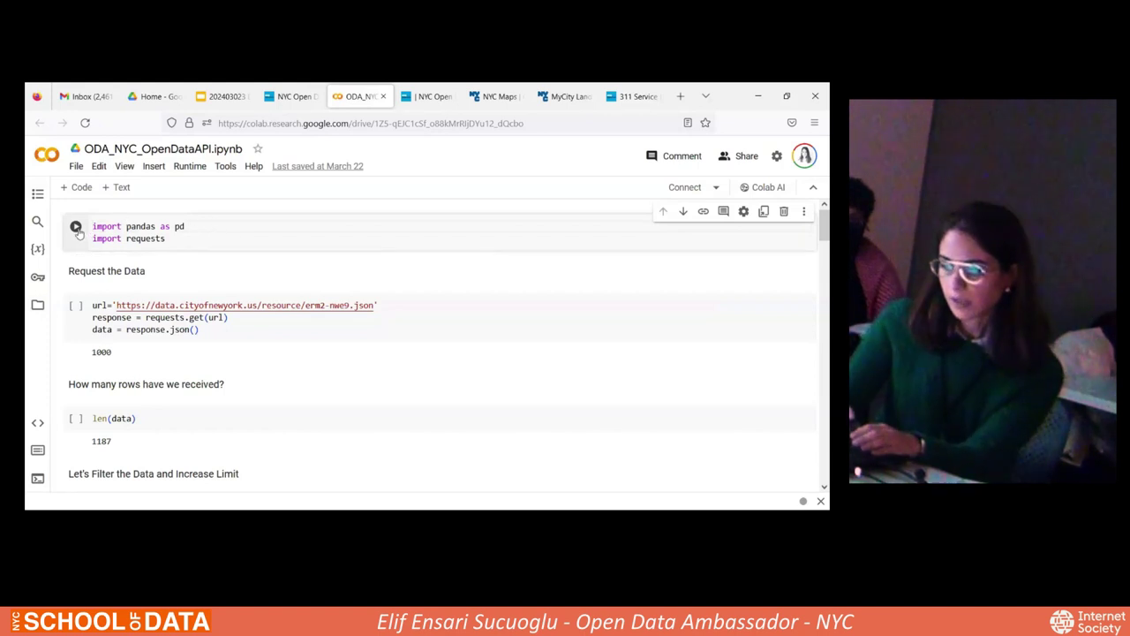
Re-run the pandas/requests import cell and the Request the Data cell against erm2-nwe9
key("shift+Return")
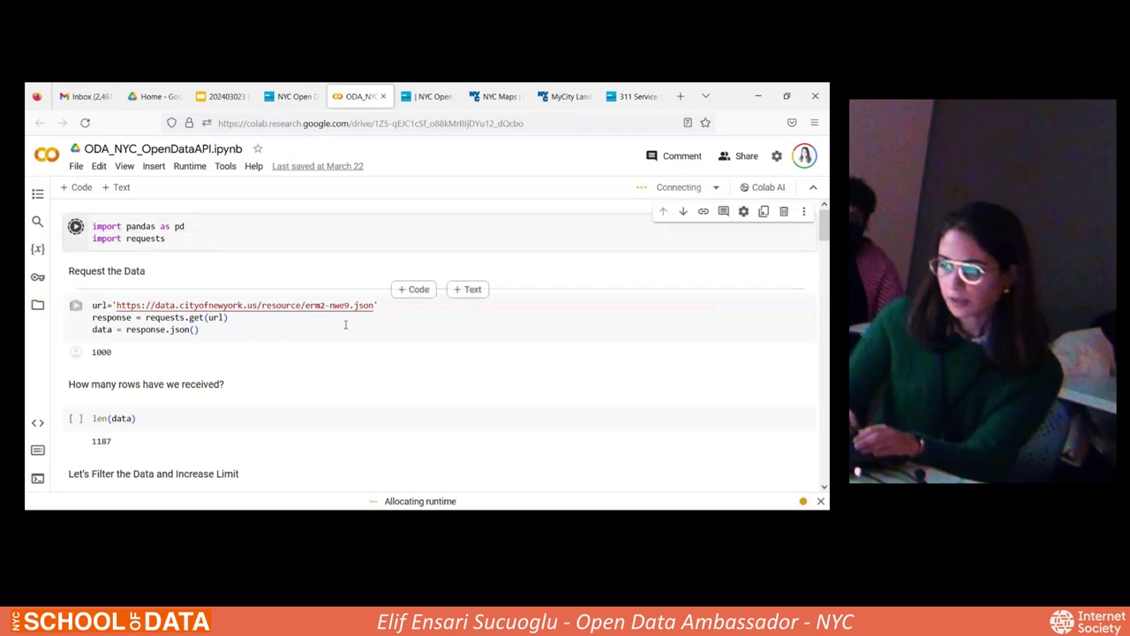
double_click(265, 306)
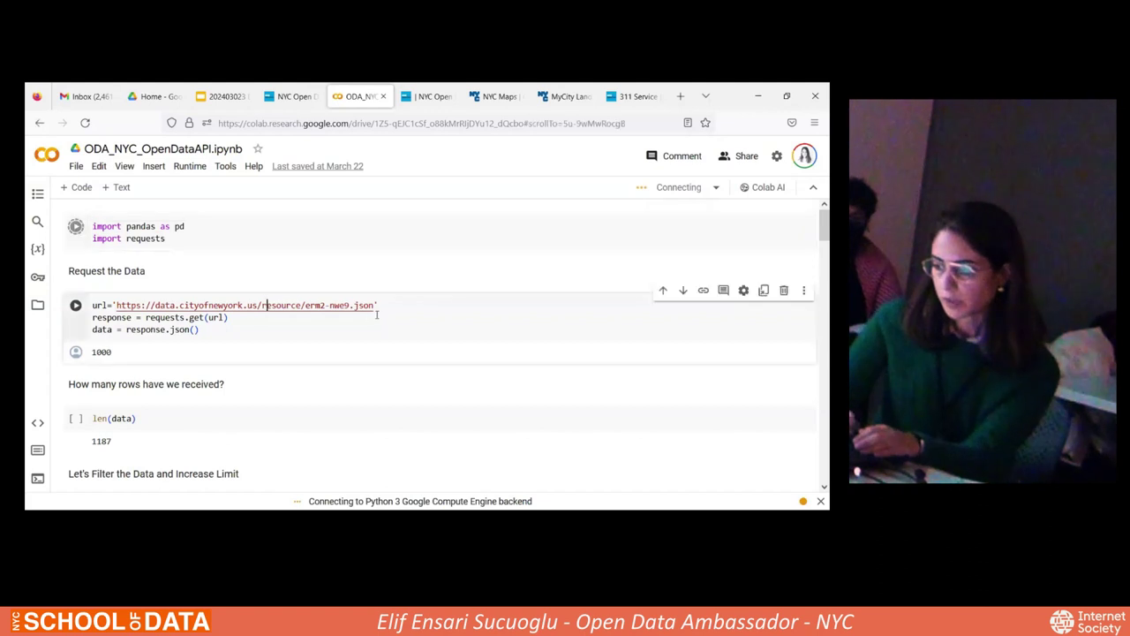
left_click_drag(374, 305, 121, 305)
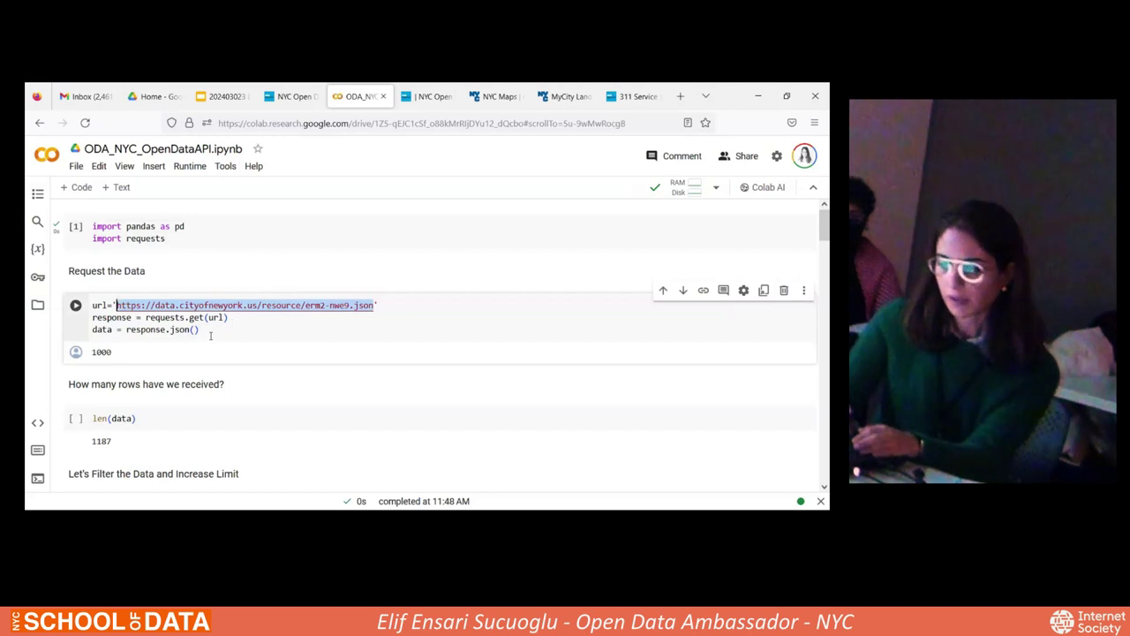
left_click(210, 336)
scroll(203, 336, "down", 1)
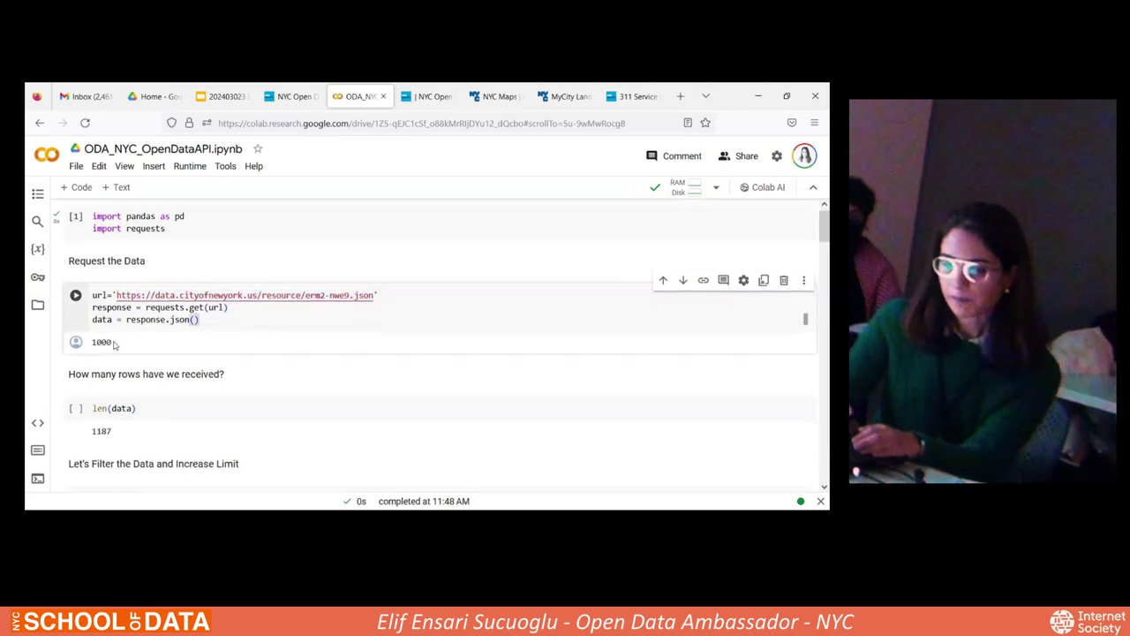
left_click(76, 296)
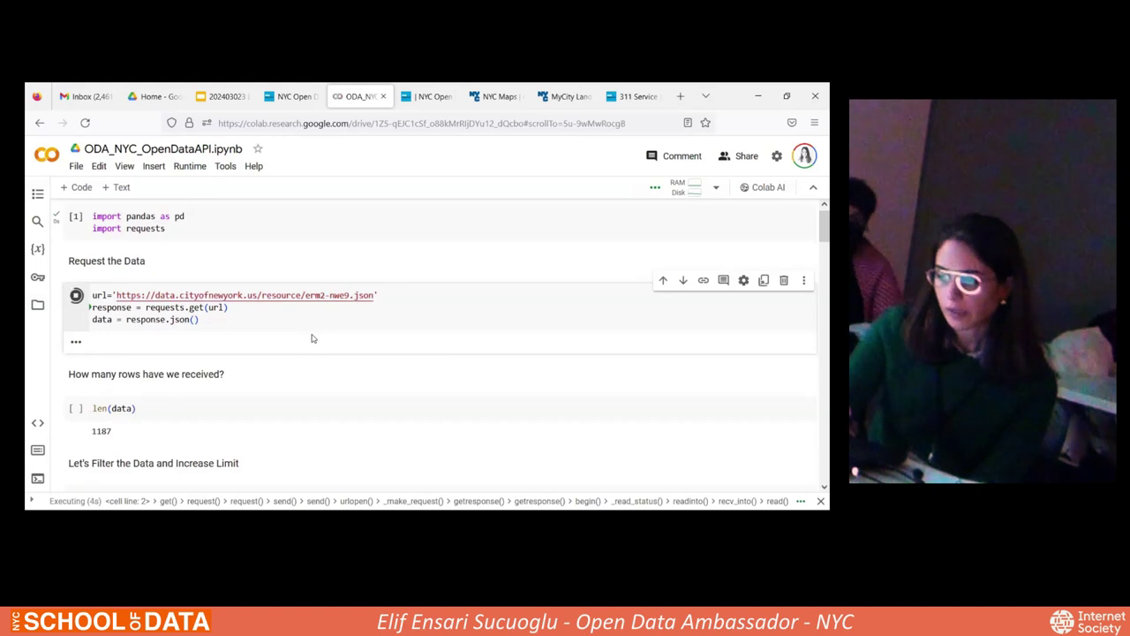
Review the filter cell's $limit=36000000 and its NYPD, 2024-03-01, Blocked Bike Lane $where
scroll(312, 338, "down", 3)
scroll(311, 338, "up", 2)
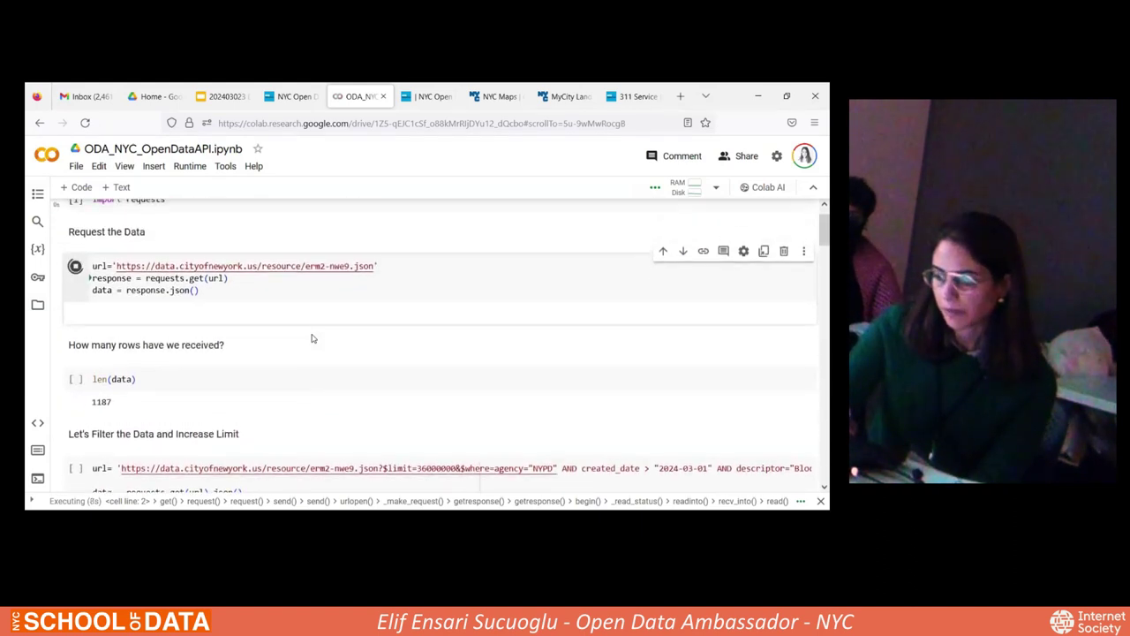
scroll(312, 338, "down", 1)
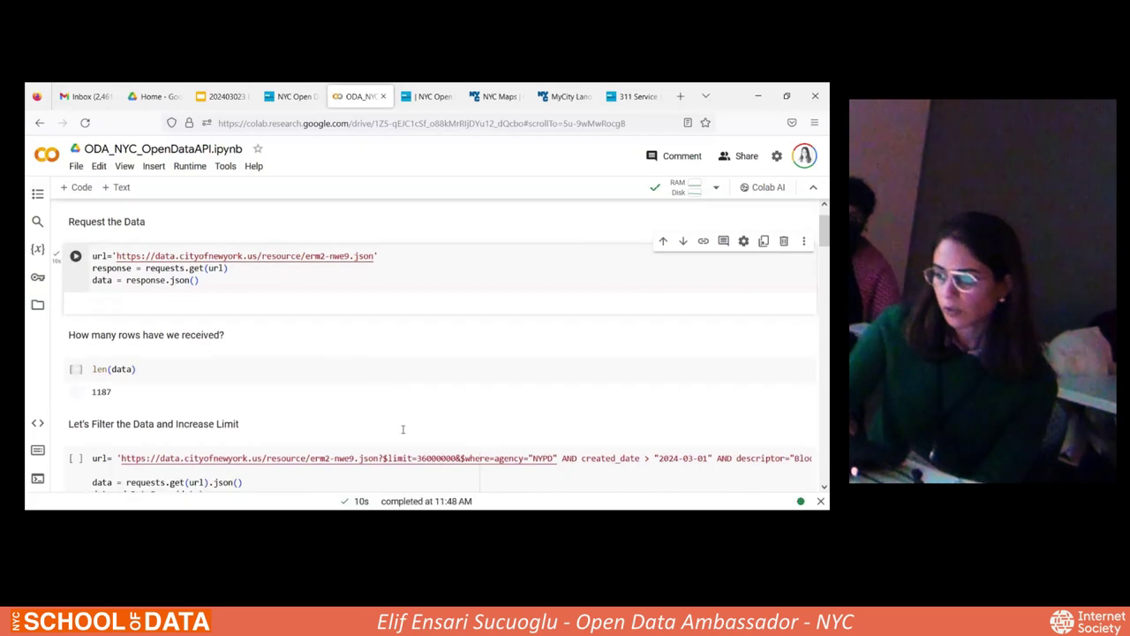
scroll(398, 371, "down", 3)
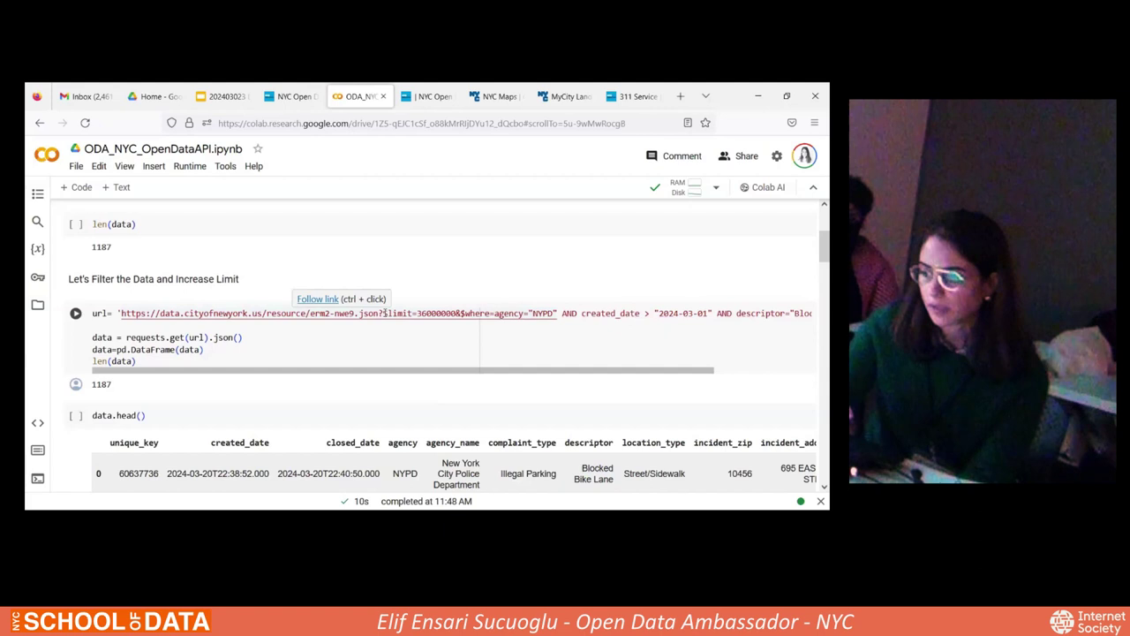
left_click_drag(383, 314, 455, 314)
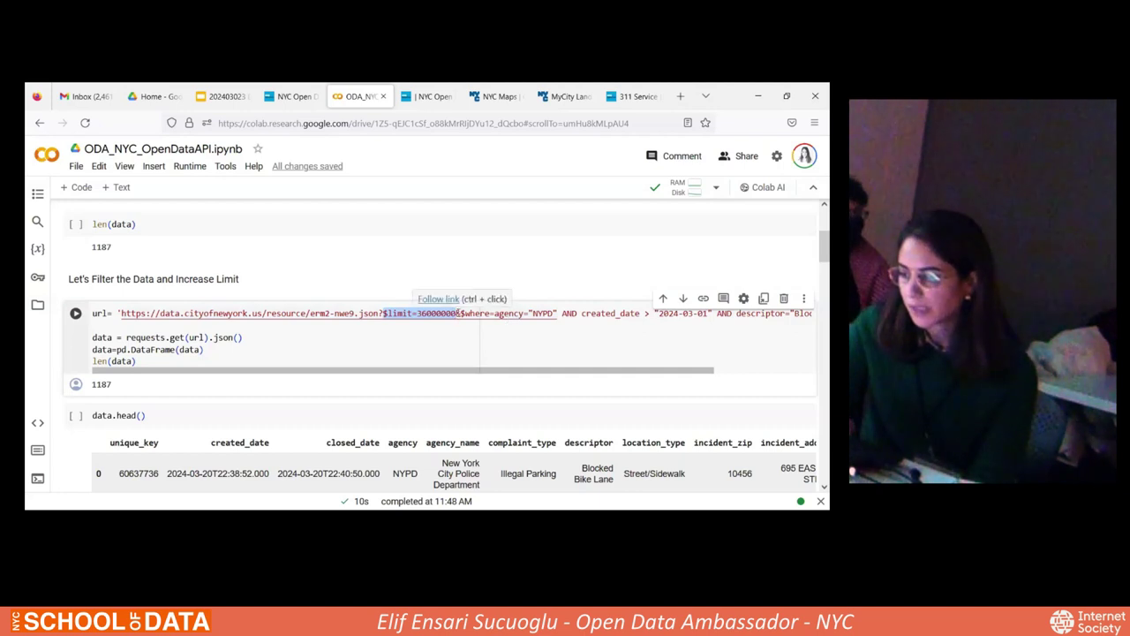
left_click(460, 314)
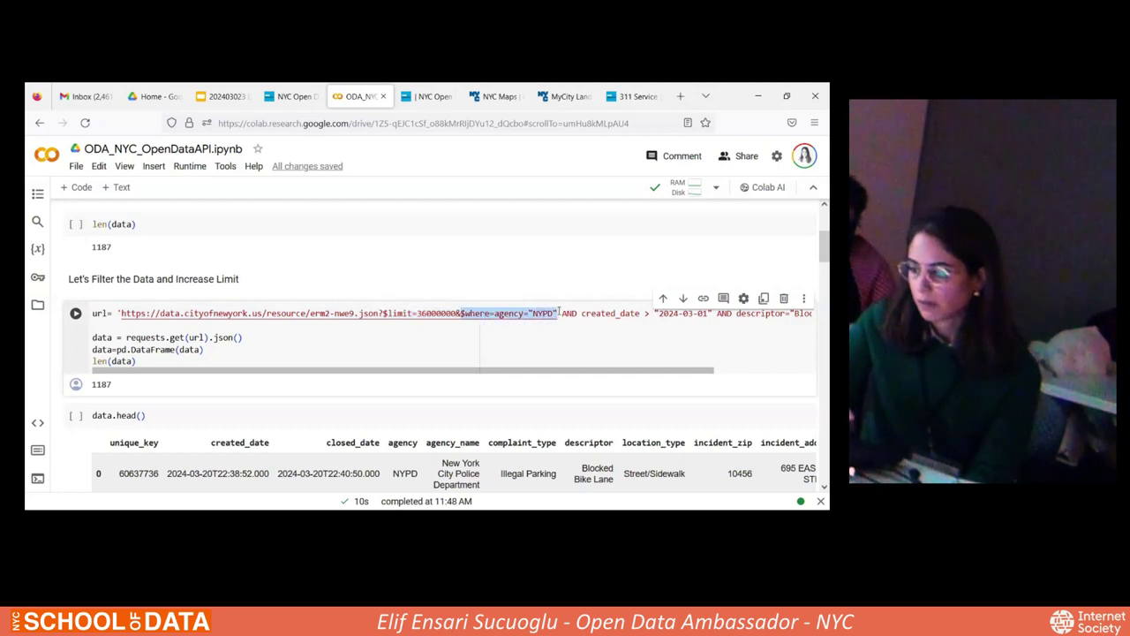
scroll(548, 313, "right", 3)
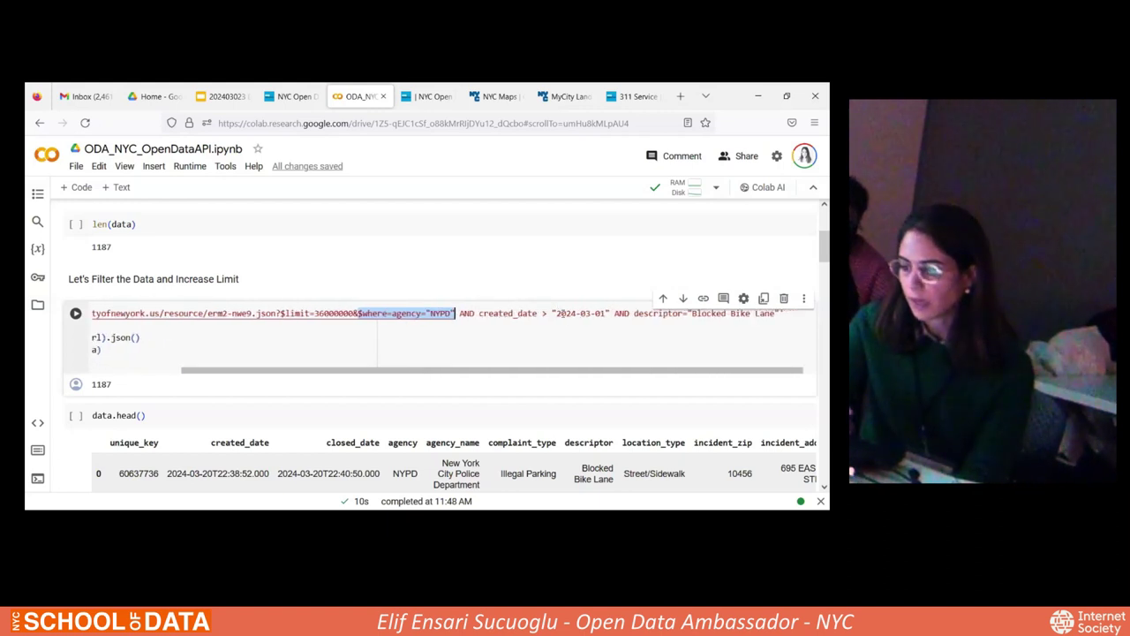
scroll(555, 327, "up", 1)
scroll(531, 329, "left", 1)
scroll(495, 329, "right", 1)
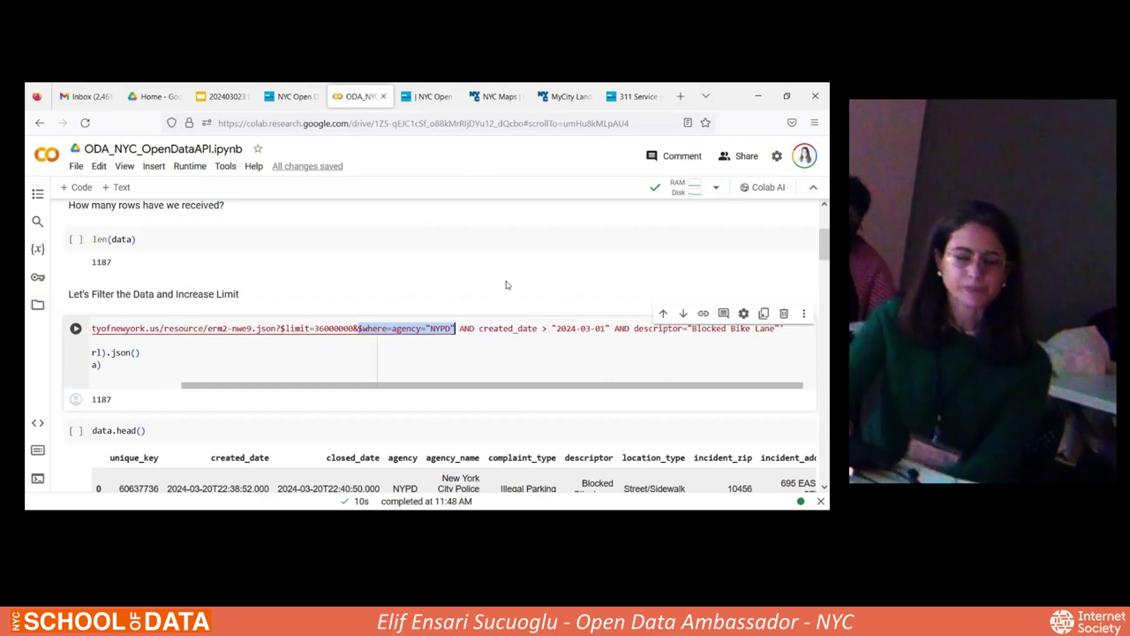
scroll(507, 284, "down", 1)
scroll(506, 284, "up", 3)
scroll(506, 280, "down", 1)
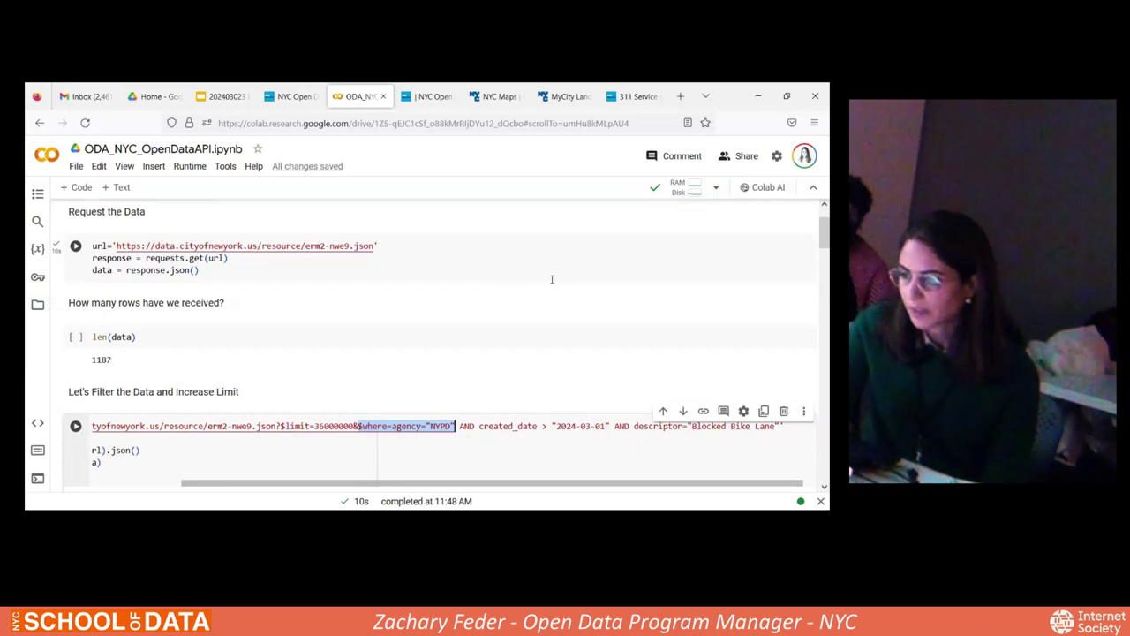
scroll(552, 283, "down", 2)
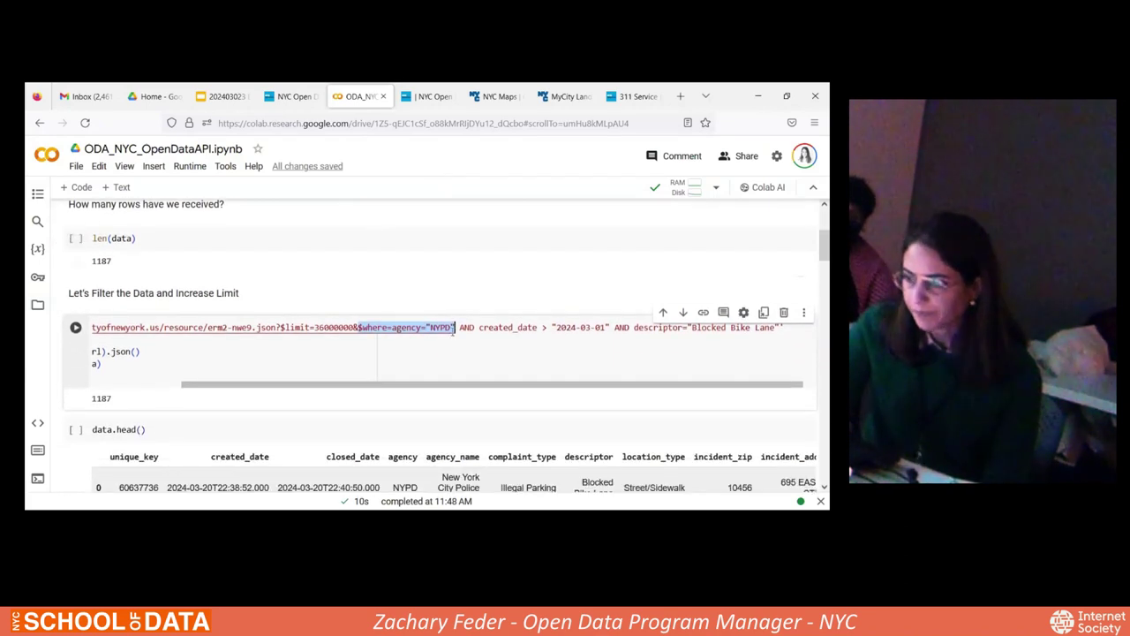
Open the SODA developer portal page for erm2-nwe9 from the 311 export dialog
left_click(320, 104)
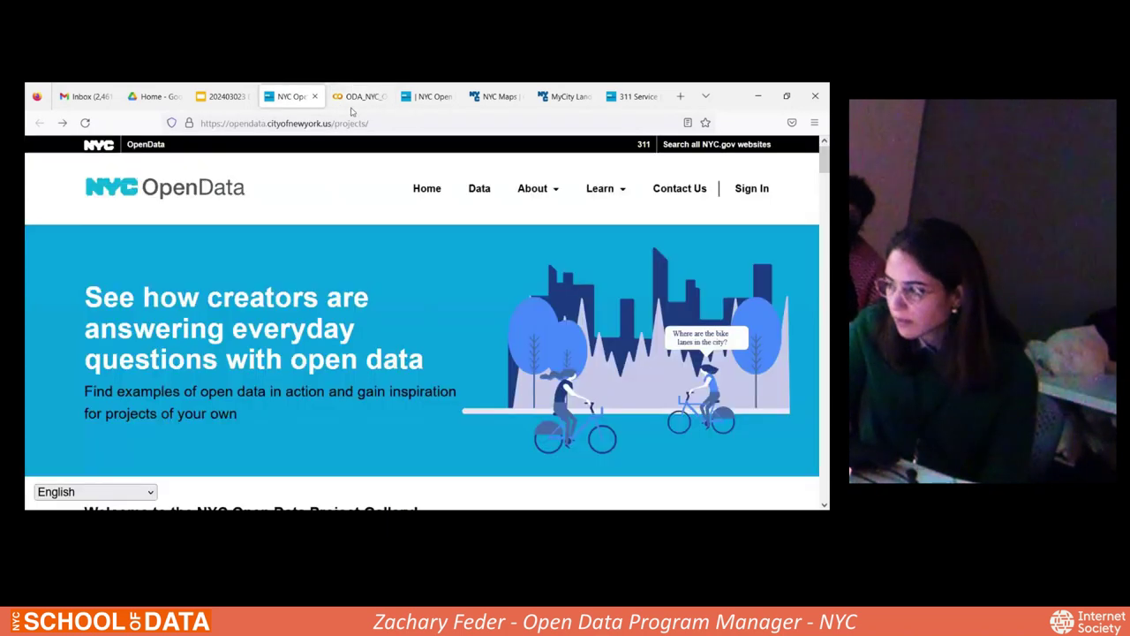
left_click(425, 100)
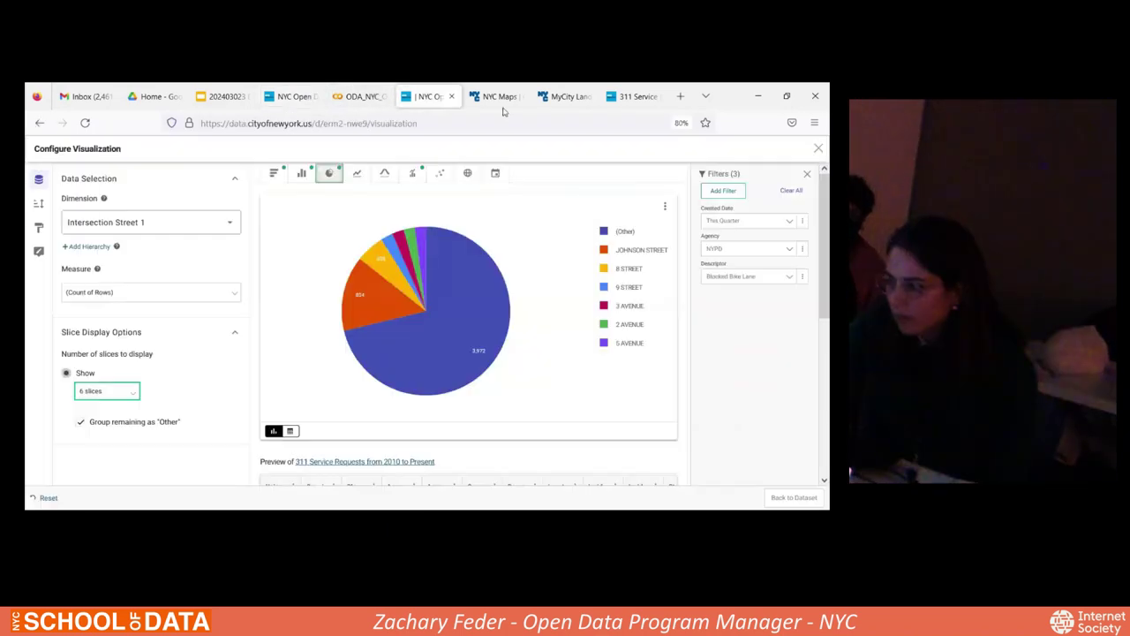
left_click(575, 103)
left_click(634, 96)
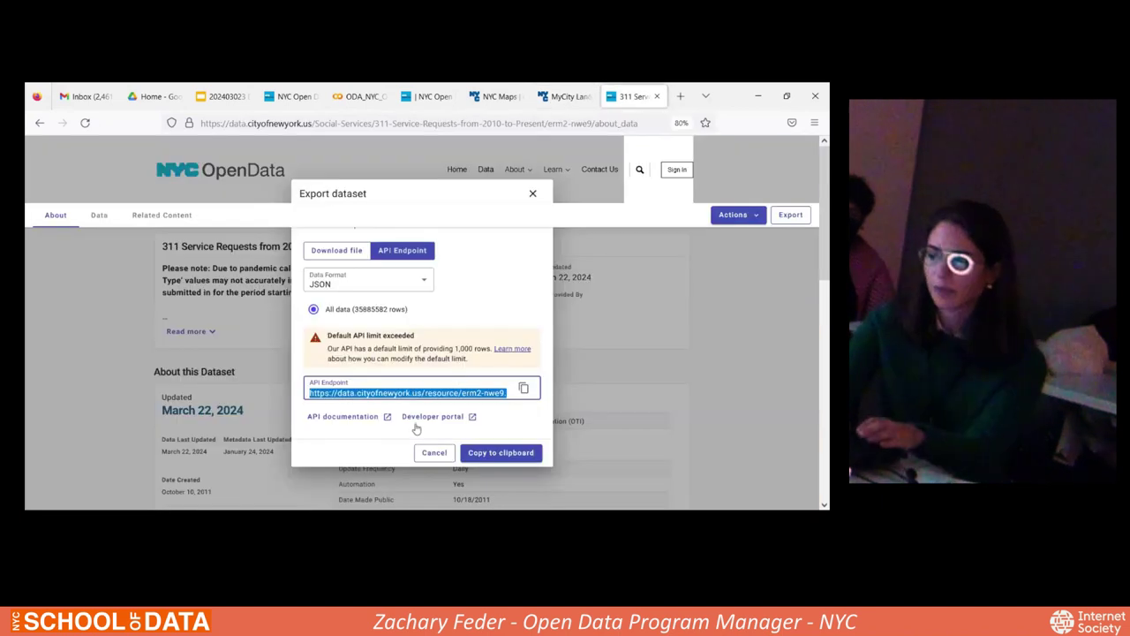
left_click(354, 419)
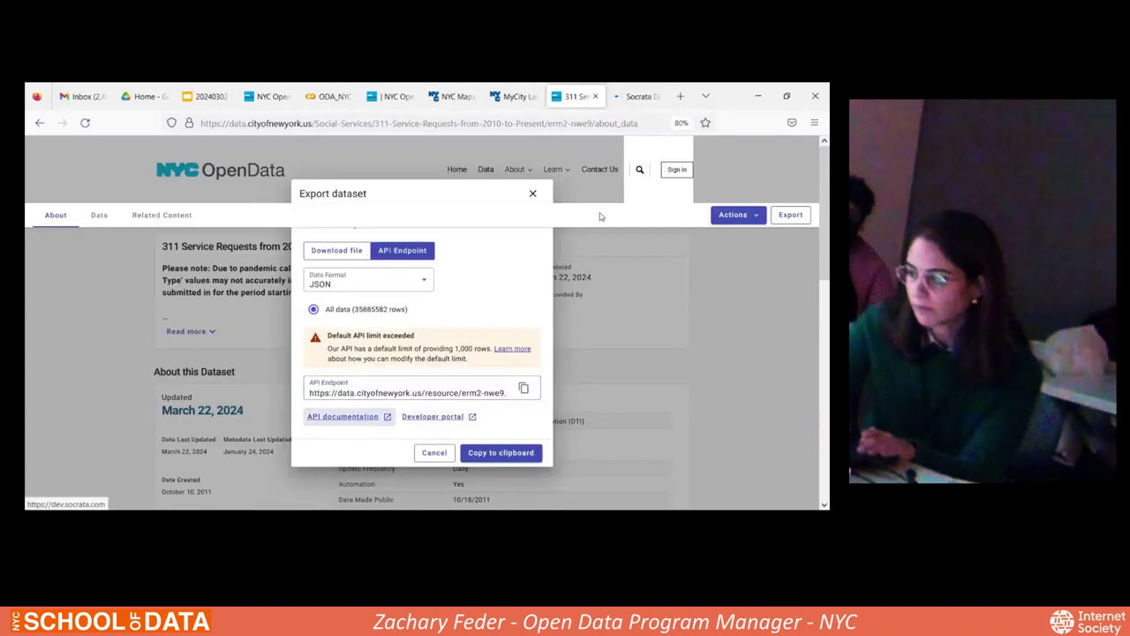
left_click(433, 417)
left_click(581, 97)
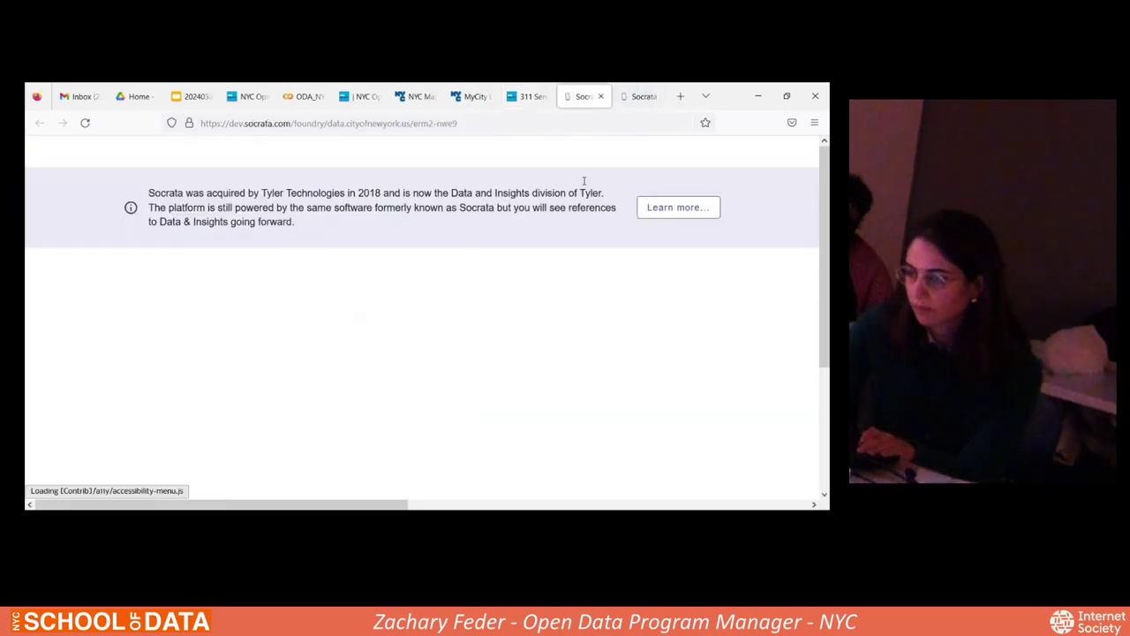
key("ctrl+Tab")
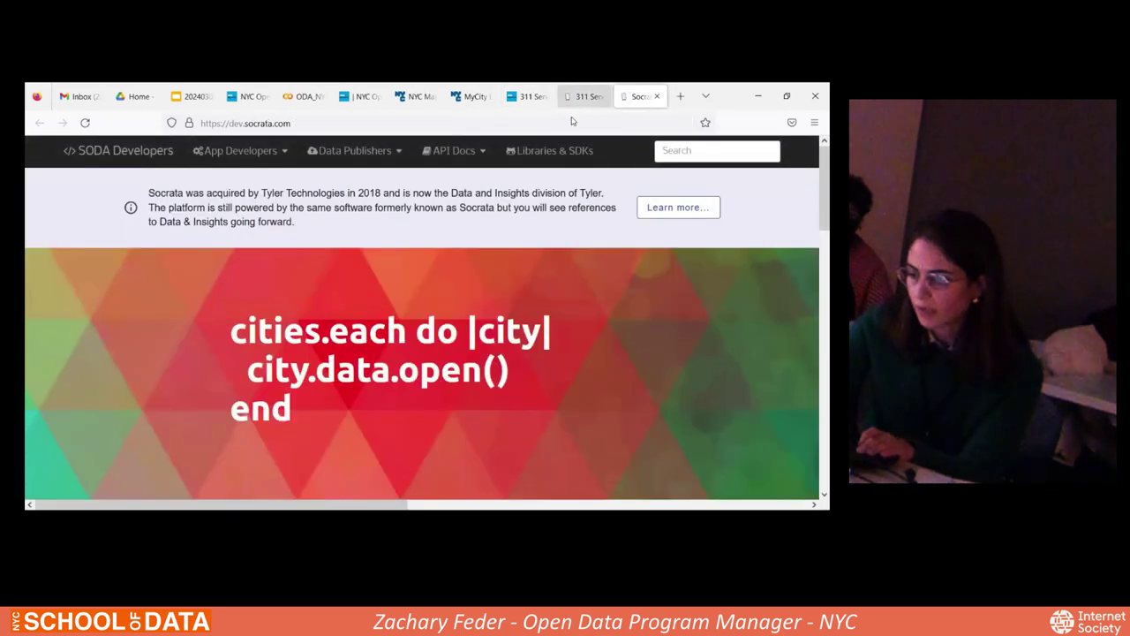
scroll(556, 256, "down", 5)
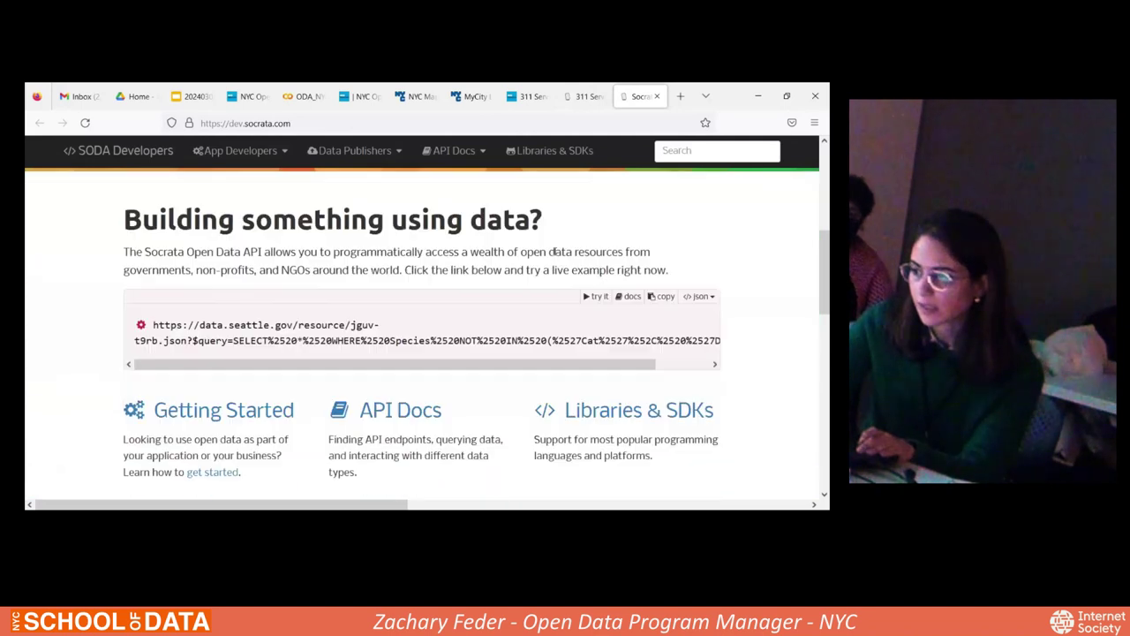
scroll(556, 257, "down", 3)
scroll(547, 221, "up", 2)
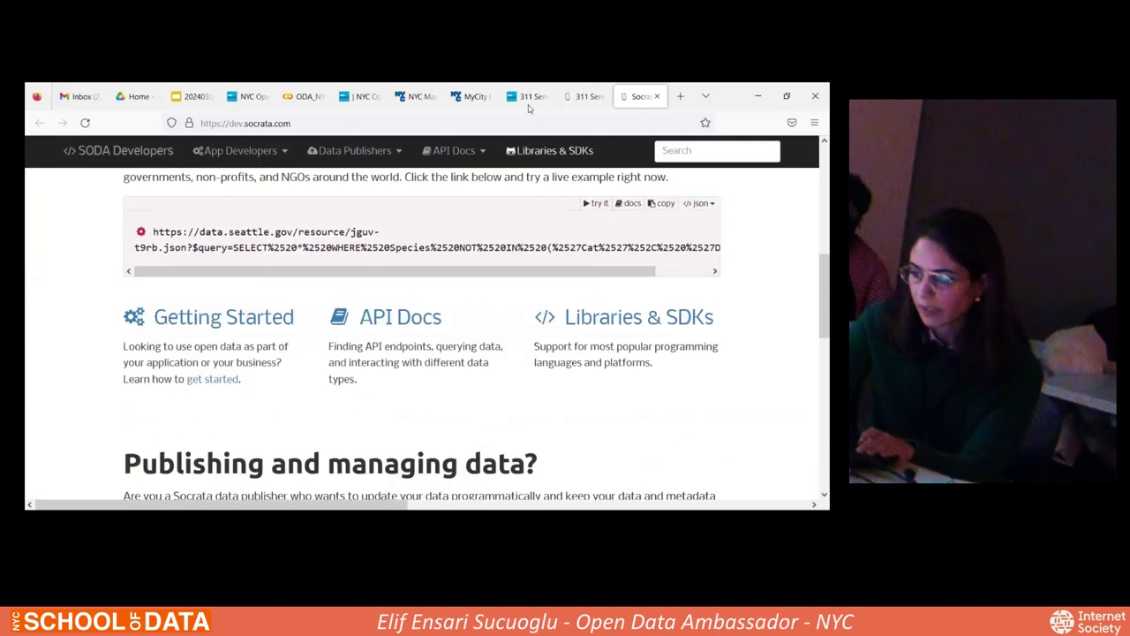
Revisit the dataset's API documentation, then return to the Colab notebook
left_click(529, 97)
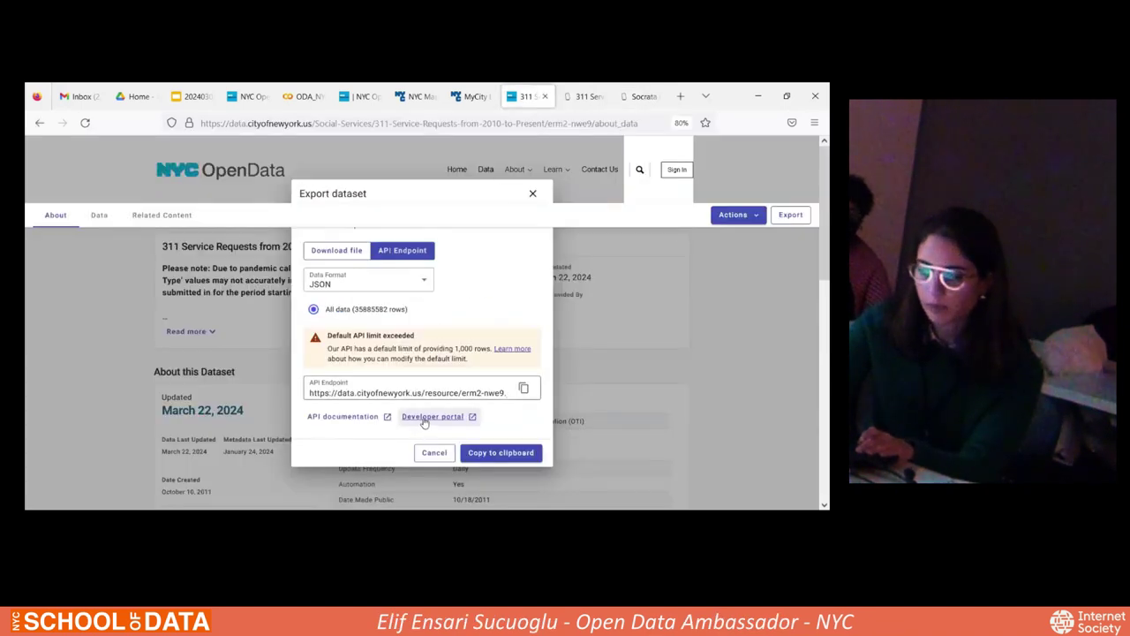
left_click(351, 417)
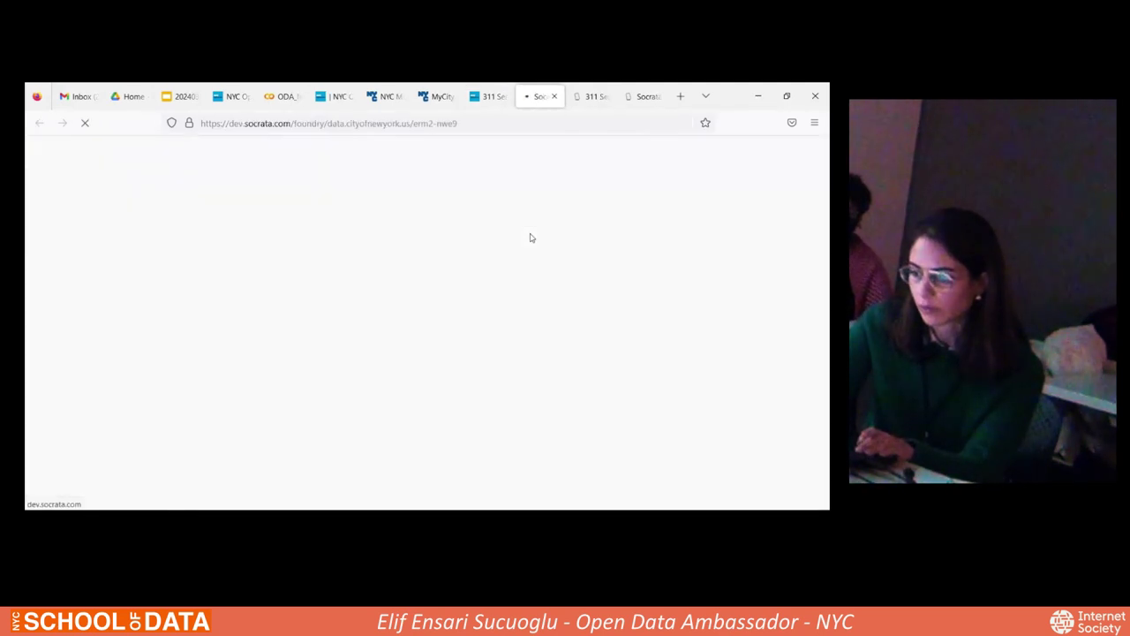
scroll(531, 237, "down", 3)
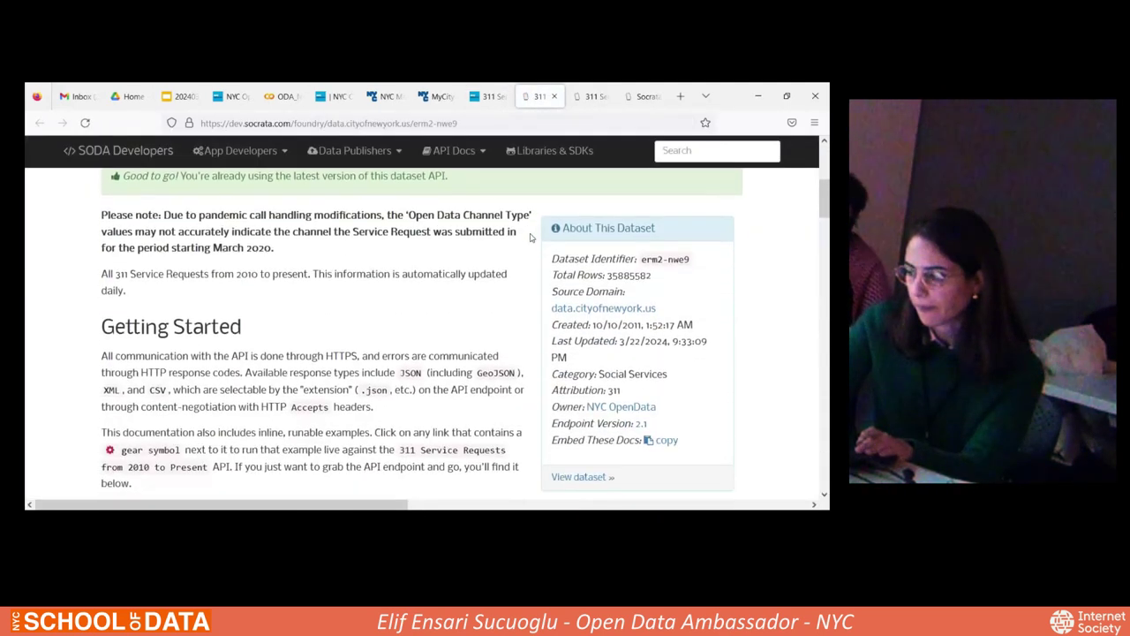
scroll(531, 237, "down", 3)
scroll(531, 238, "up", 6)
left_click(491, 101)
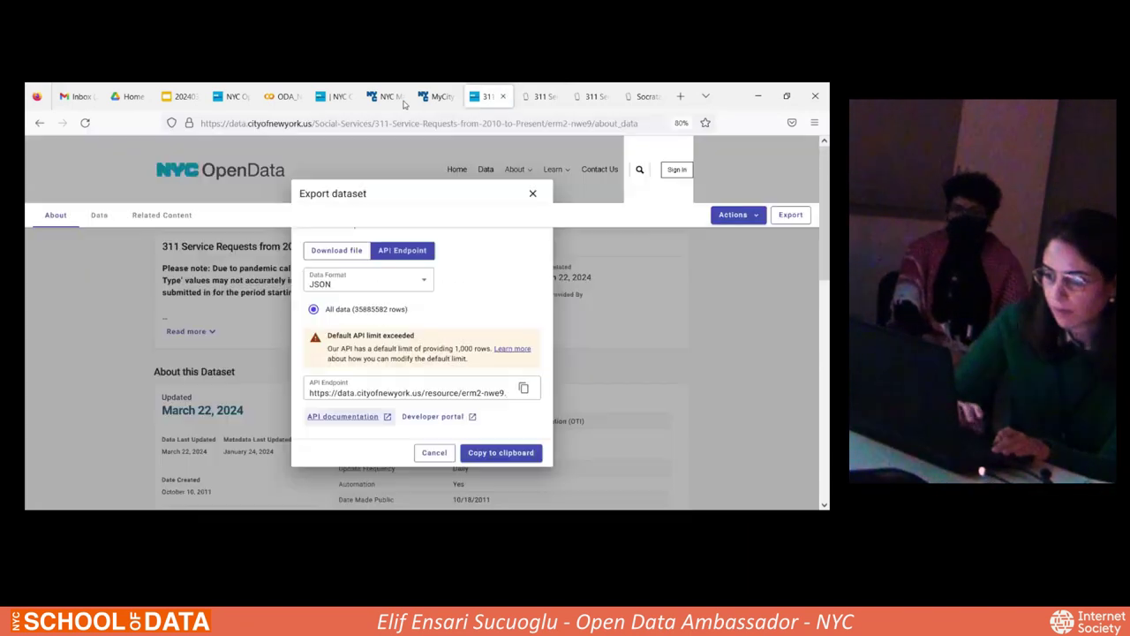
left_click(285, 99)
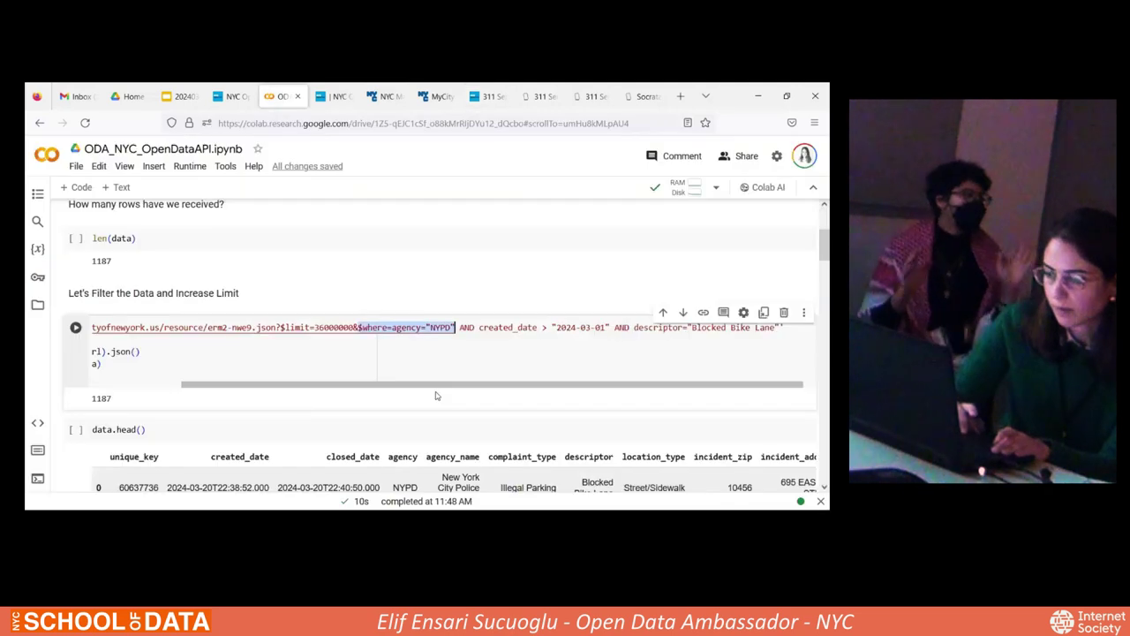
scroll(435, 395, "down", 3)
scroll(459, 362, "up", 2)
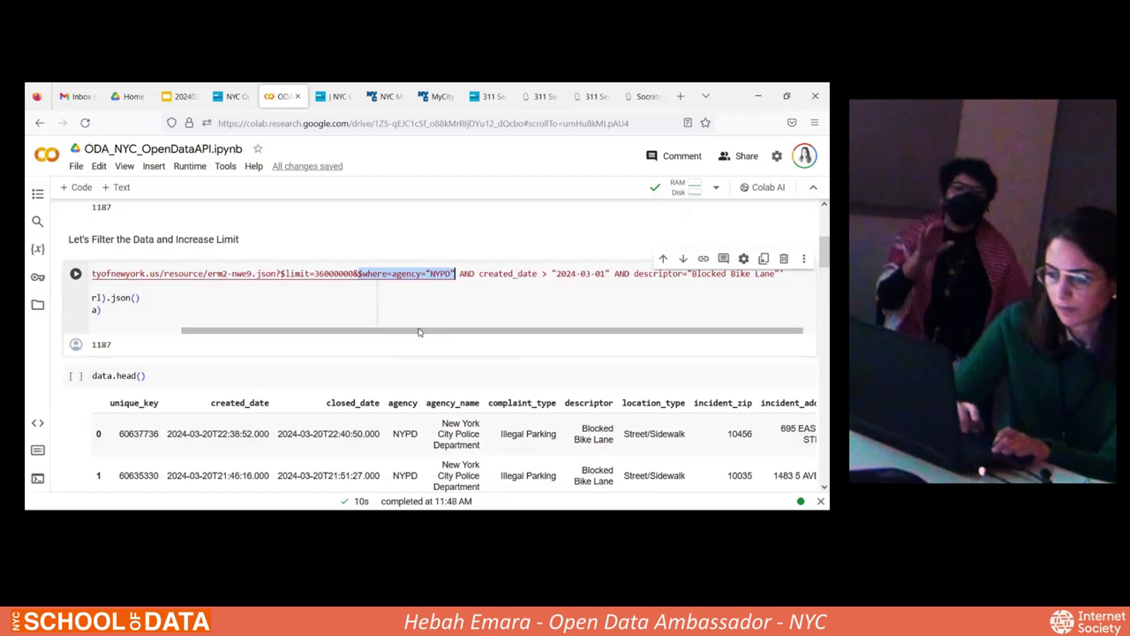
left_click_drag(444, 332, 357, 332)
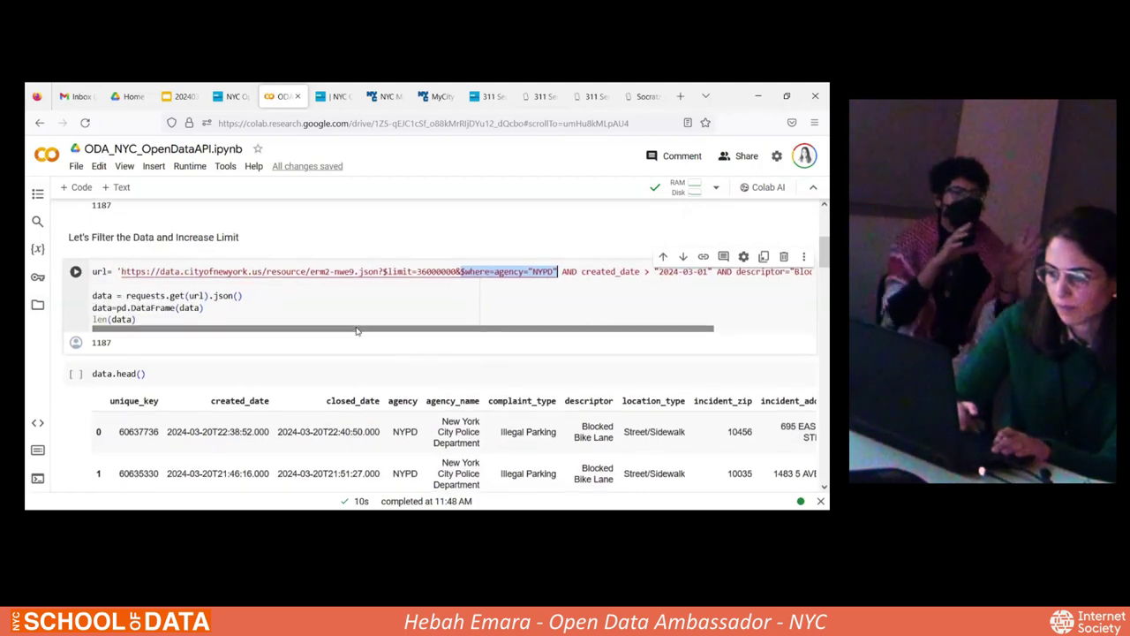
scroll(357, 332, "down", 3)
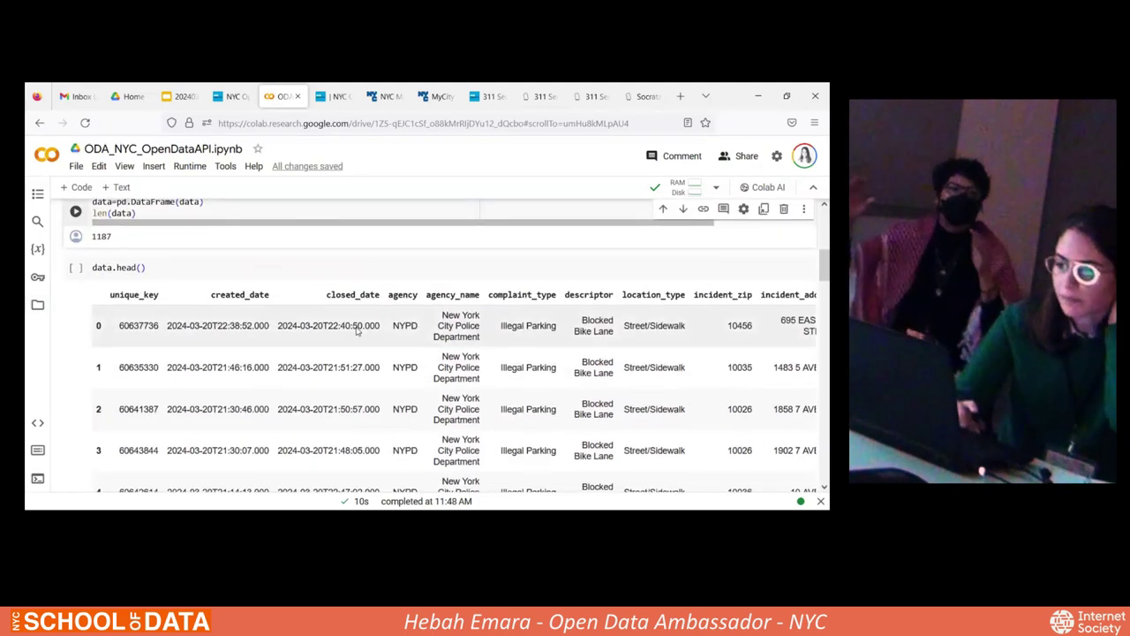
scroll(357, 329, "down", 5)
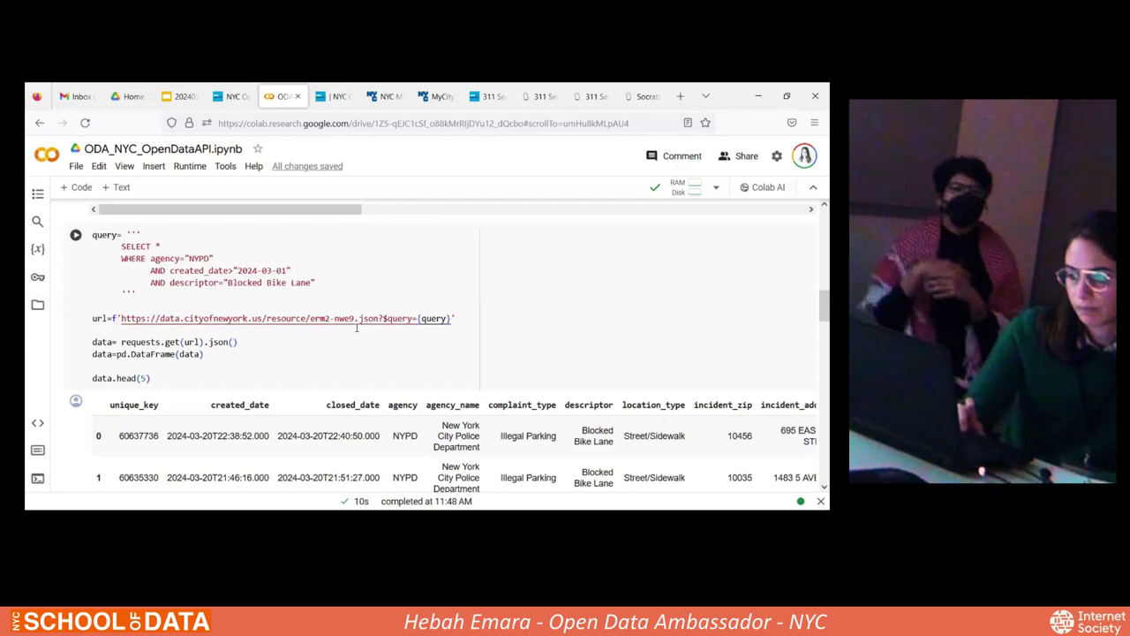
Inspect the SoQL query text and the {query} placeholder, then switch to the NYC OpenData tab
scroll(357, 328, "down", 4)
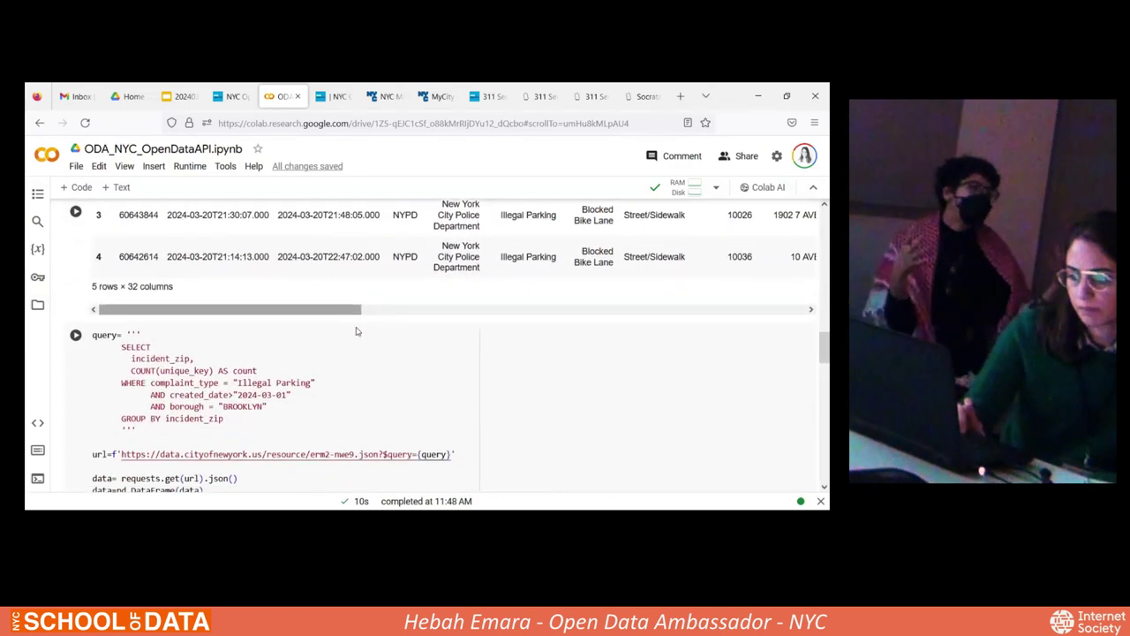
scroll(357, 328, "down", 1)
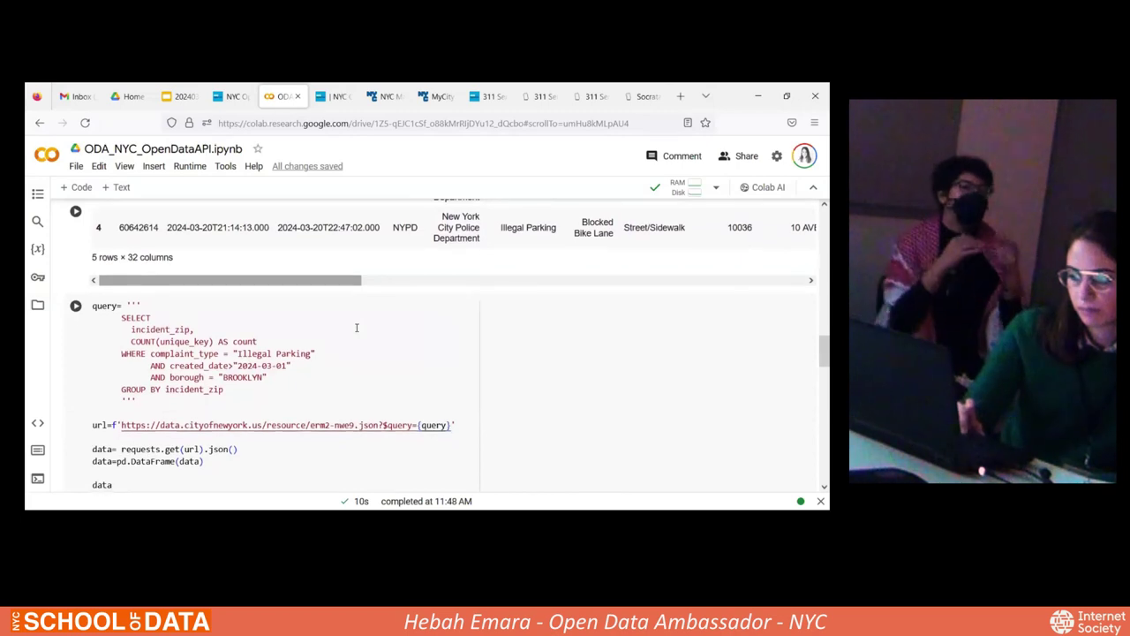
scroll(357, 327, "up", 5)
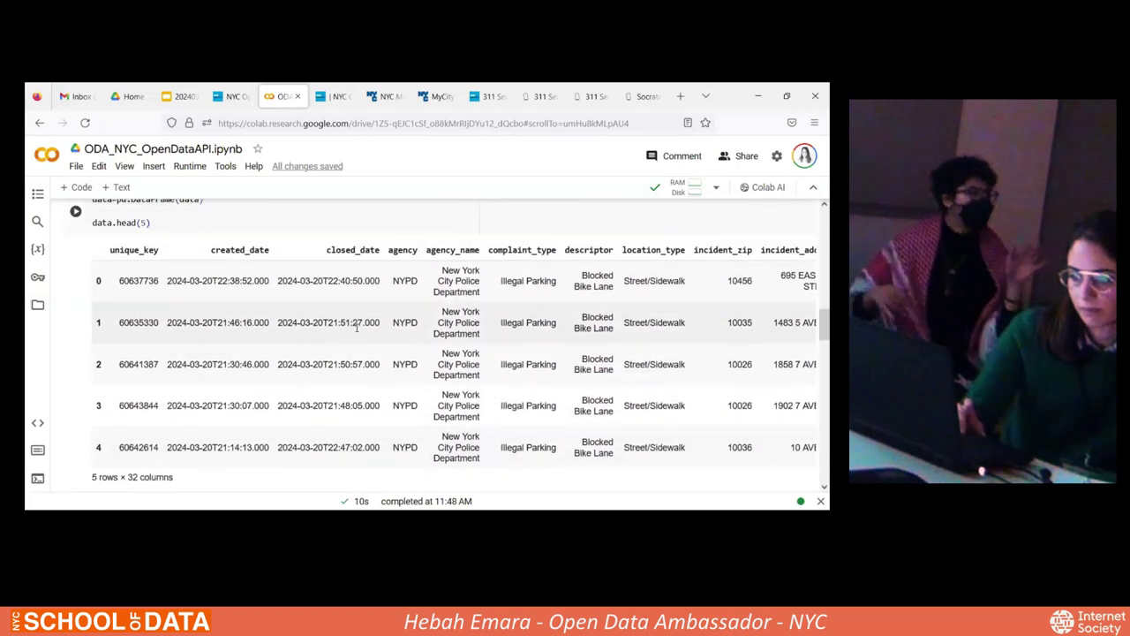
scroll(357, 327, "down", 1)
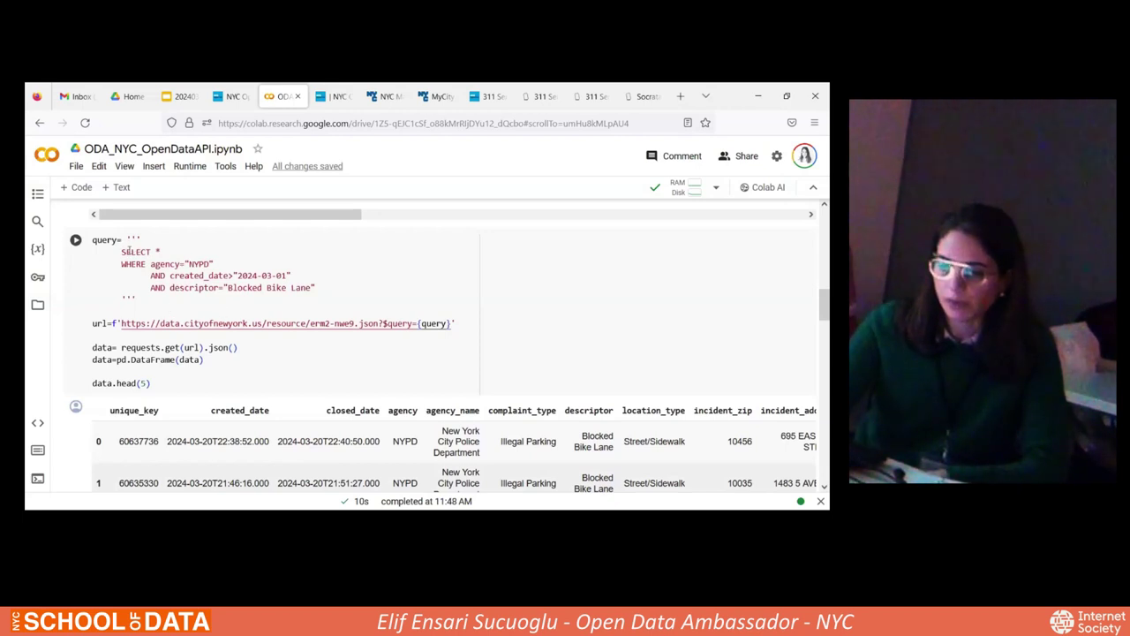
left_click_drag(93, 251, 388, 309)
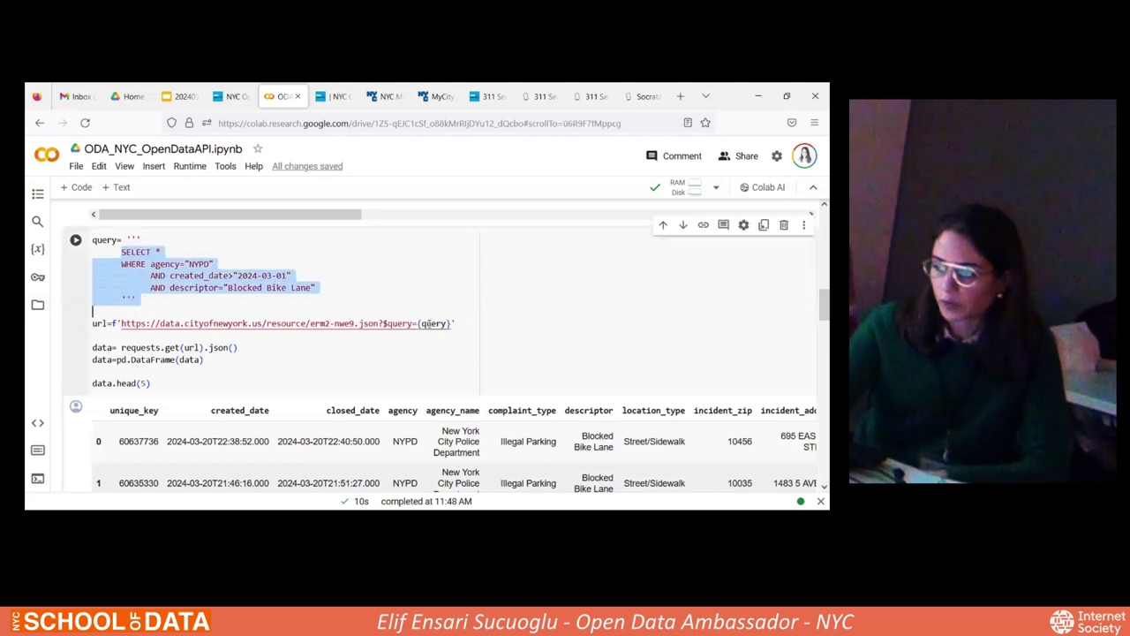
left_click(422, 323)
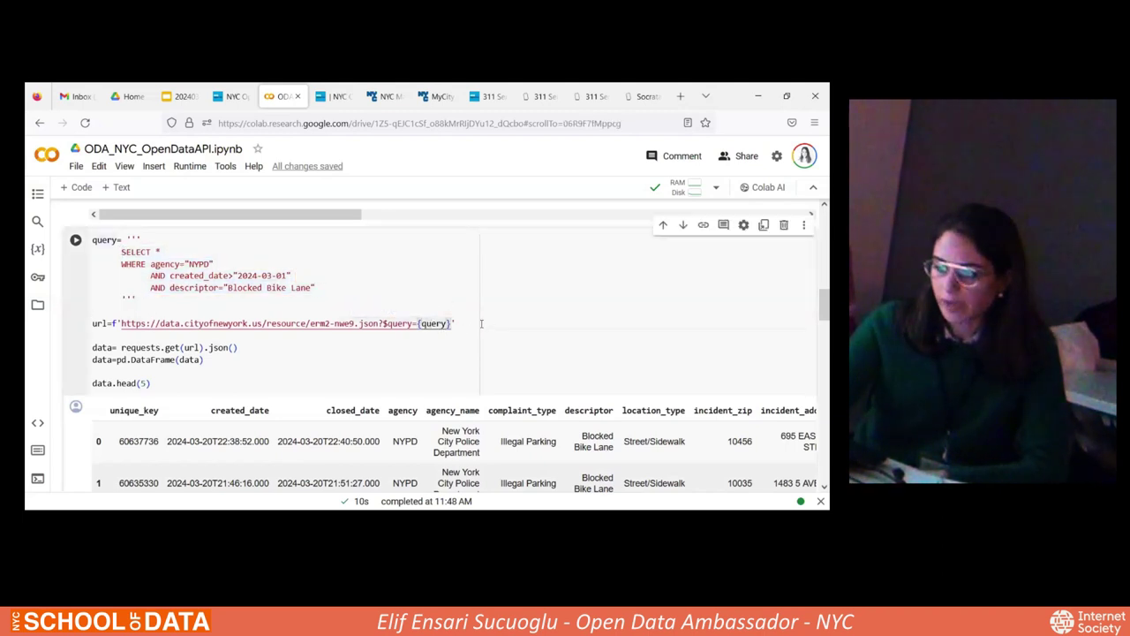
left_click(482, 323)
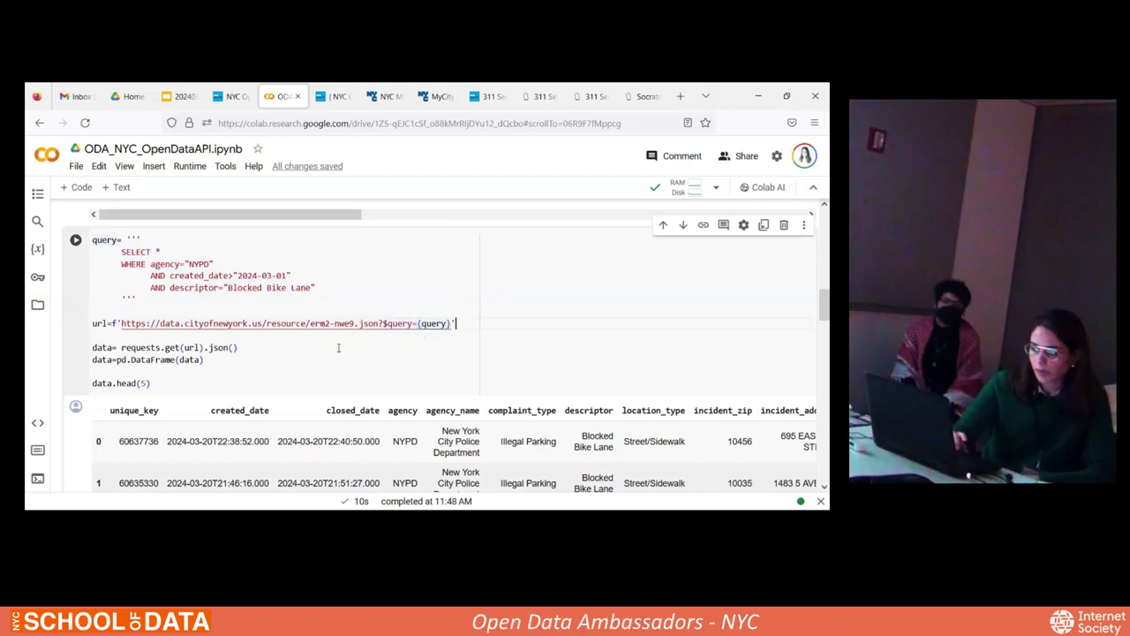
scroll(338, 347, "down", 3)
scroll(339, 347, "down", 5)
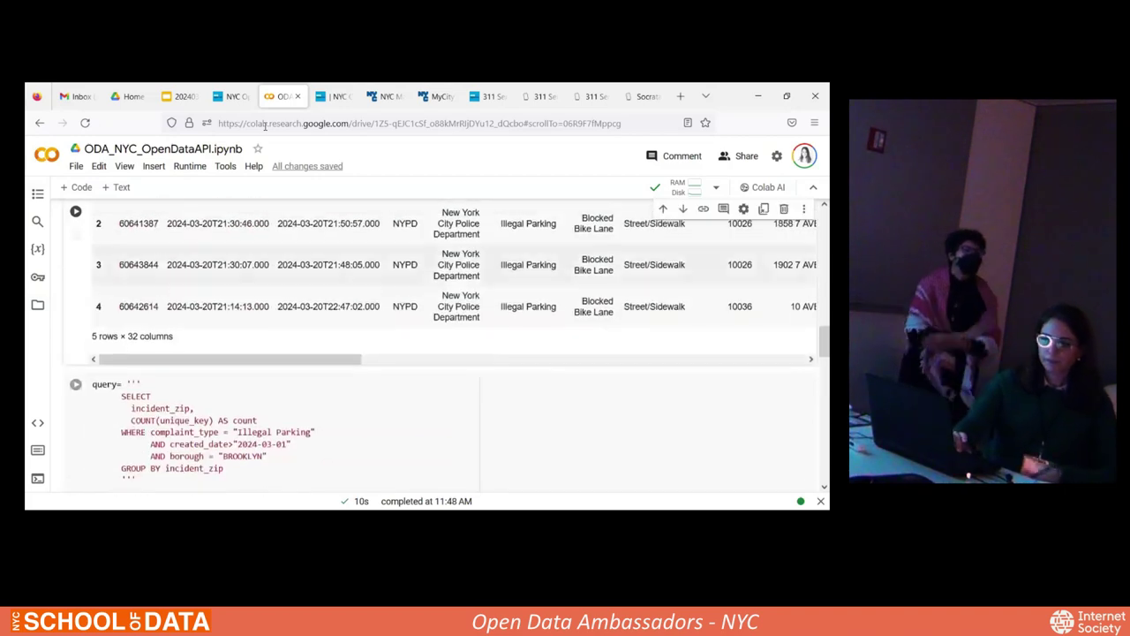
key("ctrl+Page_Up")
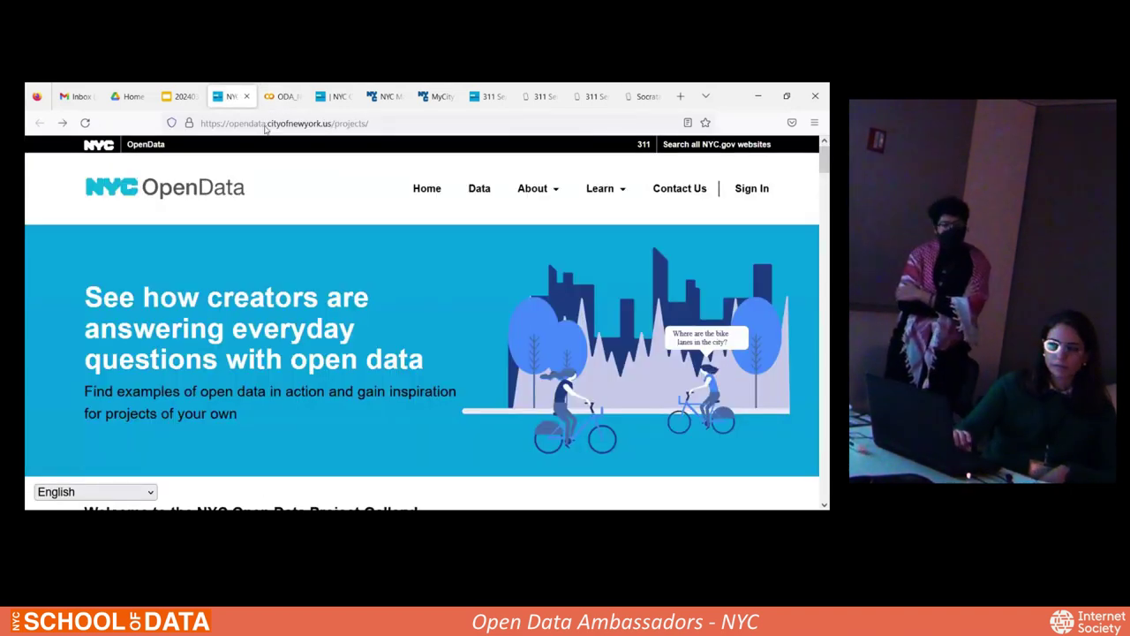
Leave the Project Gallery page and return to the 311 Service Requests dataset tab
left_click(264, 125)
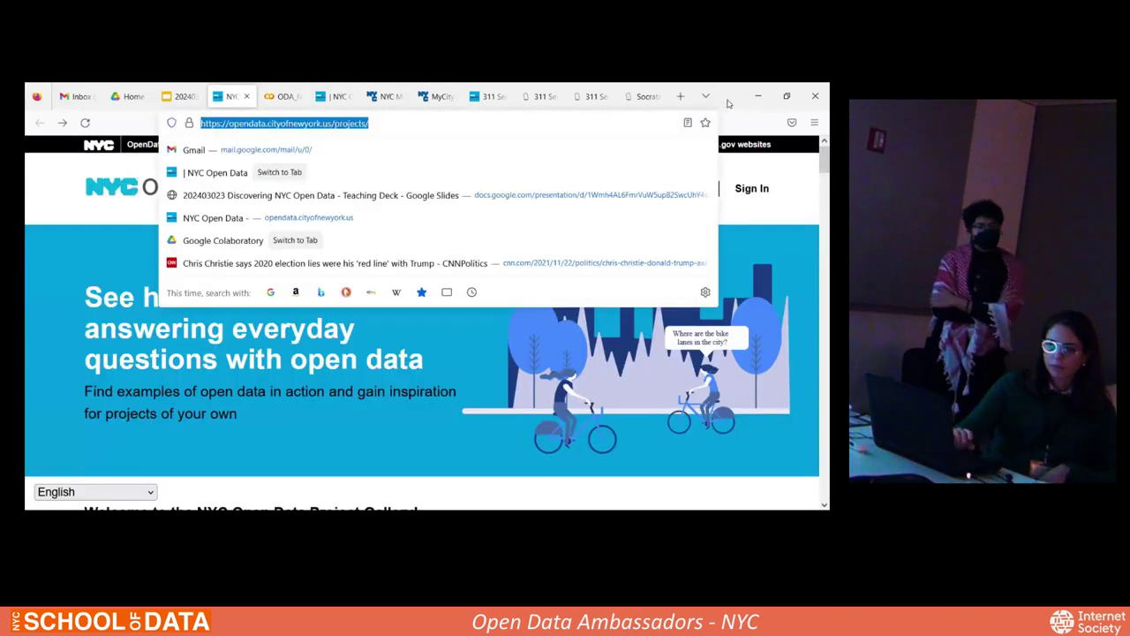
key("Escape")
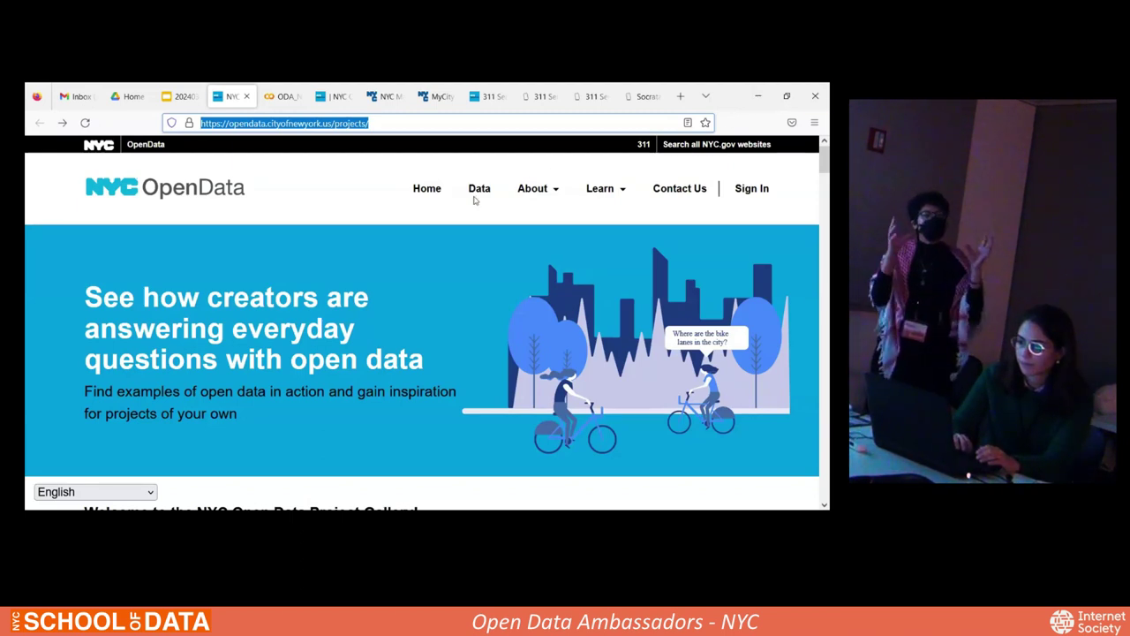
left_click(581, 140)
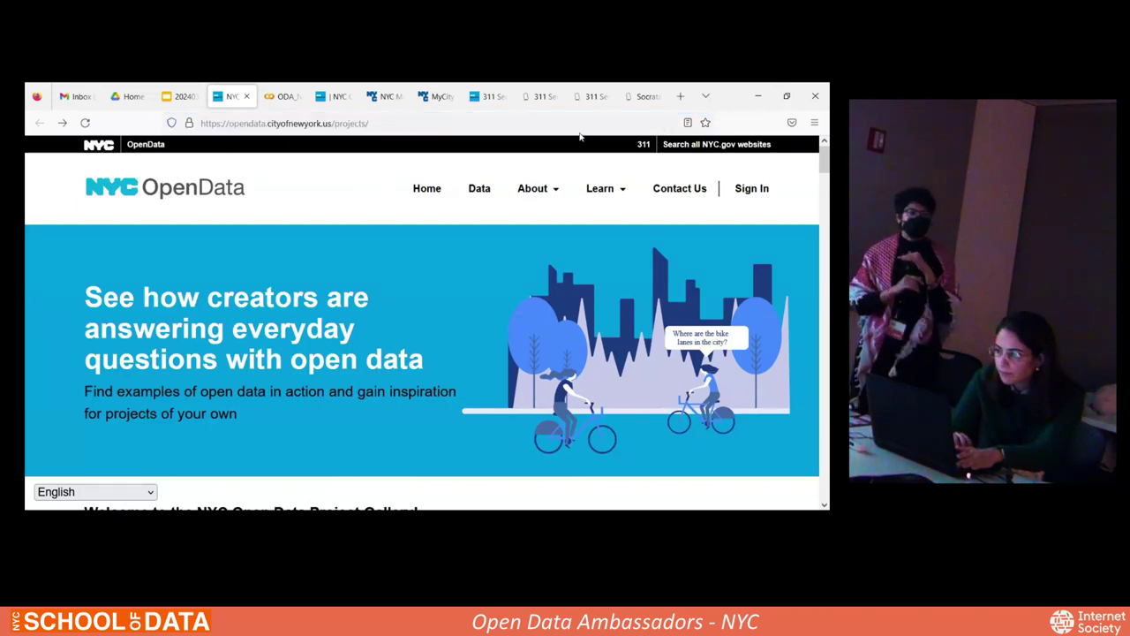
left_click(506, 103)
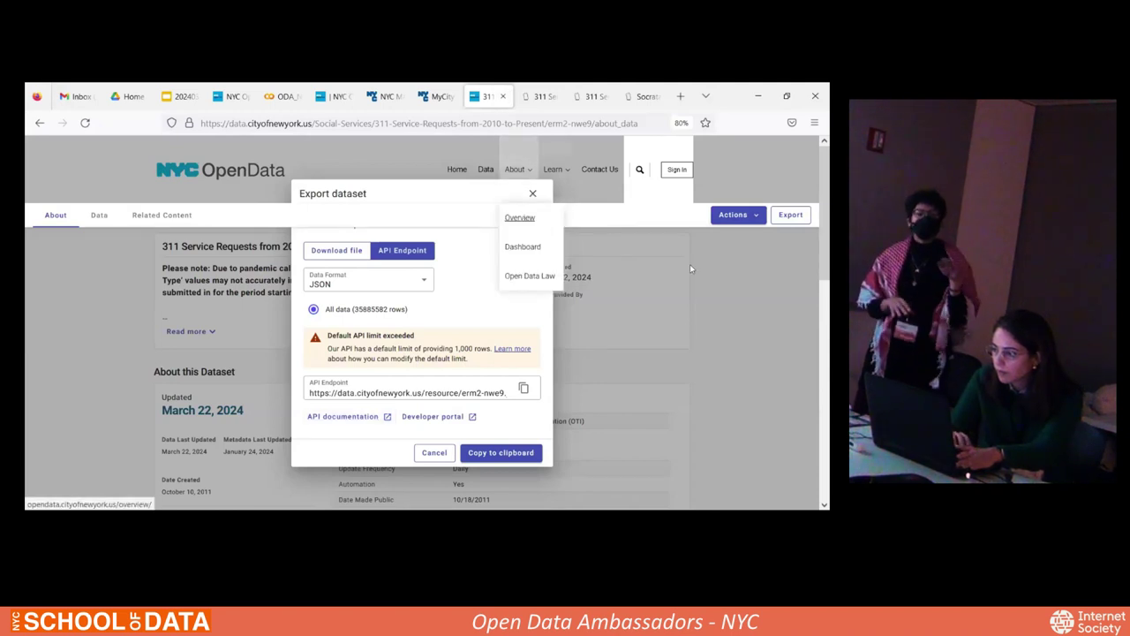
Open the 311 query view with an empty Agency 'is one of' filter and check its API endpoint
left_click(733, 214)
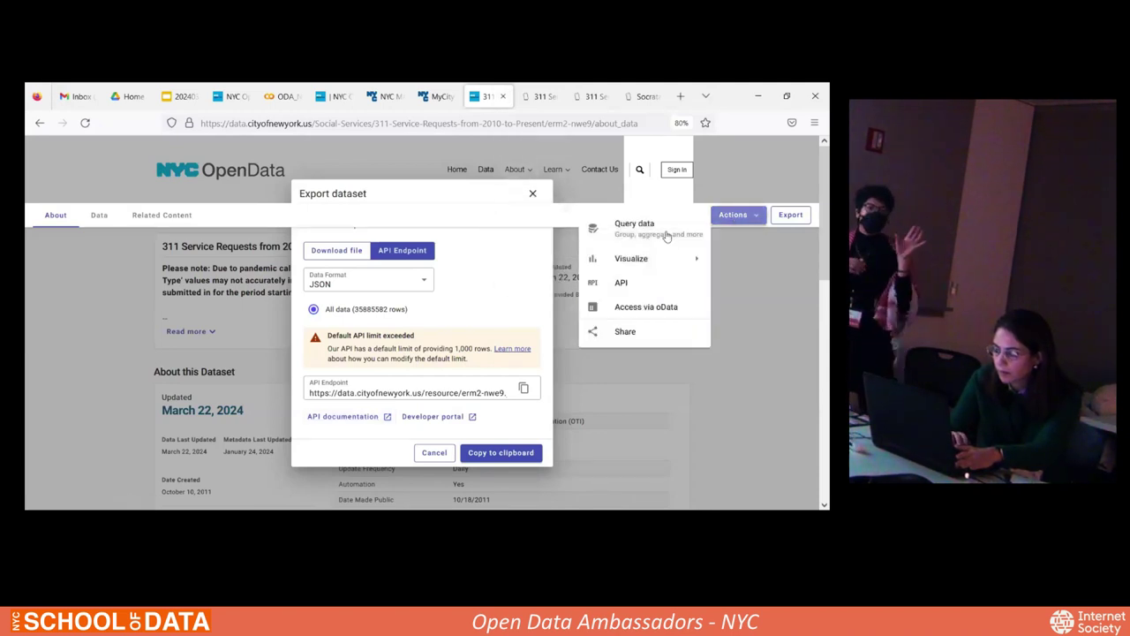
left_click(667, 231)
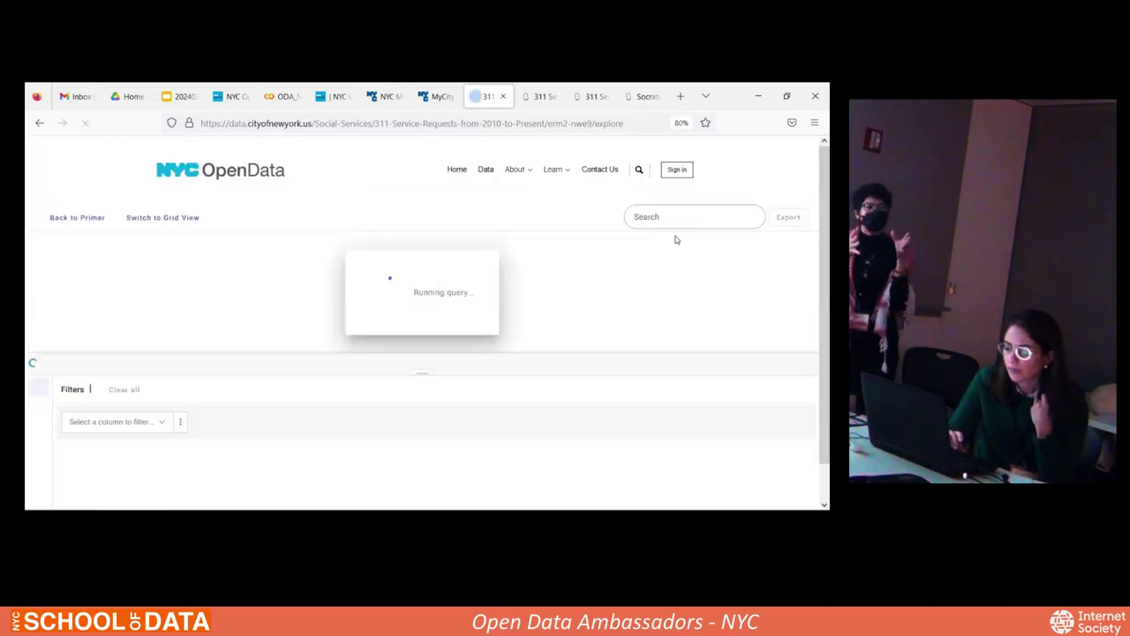
left_click(161, 422)
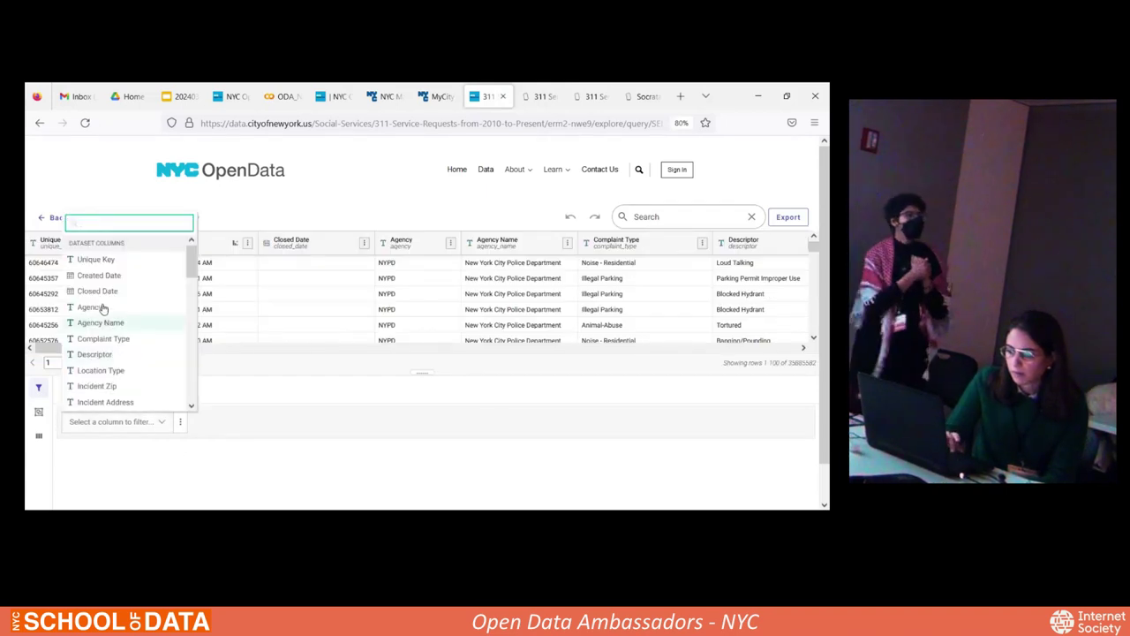
left_click(341, 424)
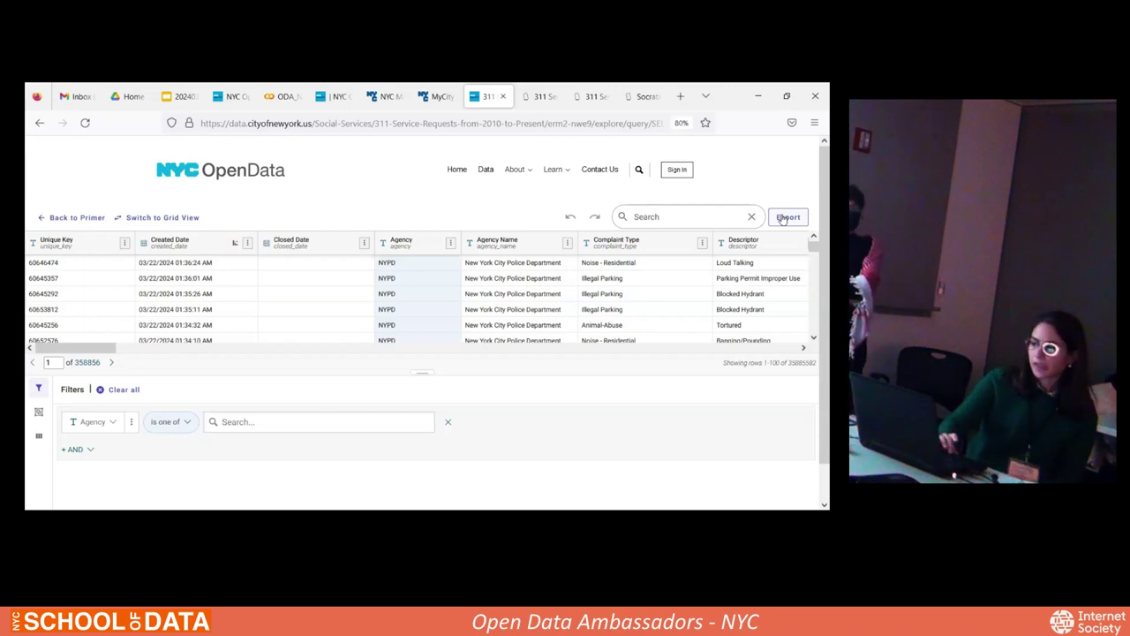
left_click(782, 218)
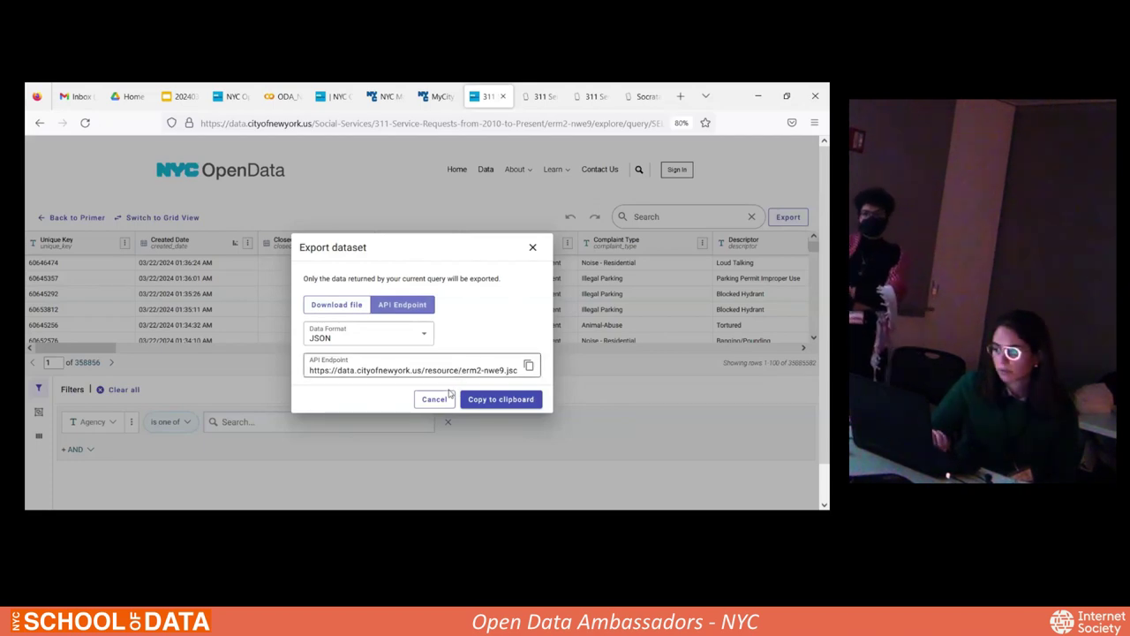
left_click(235, 453)
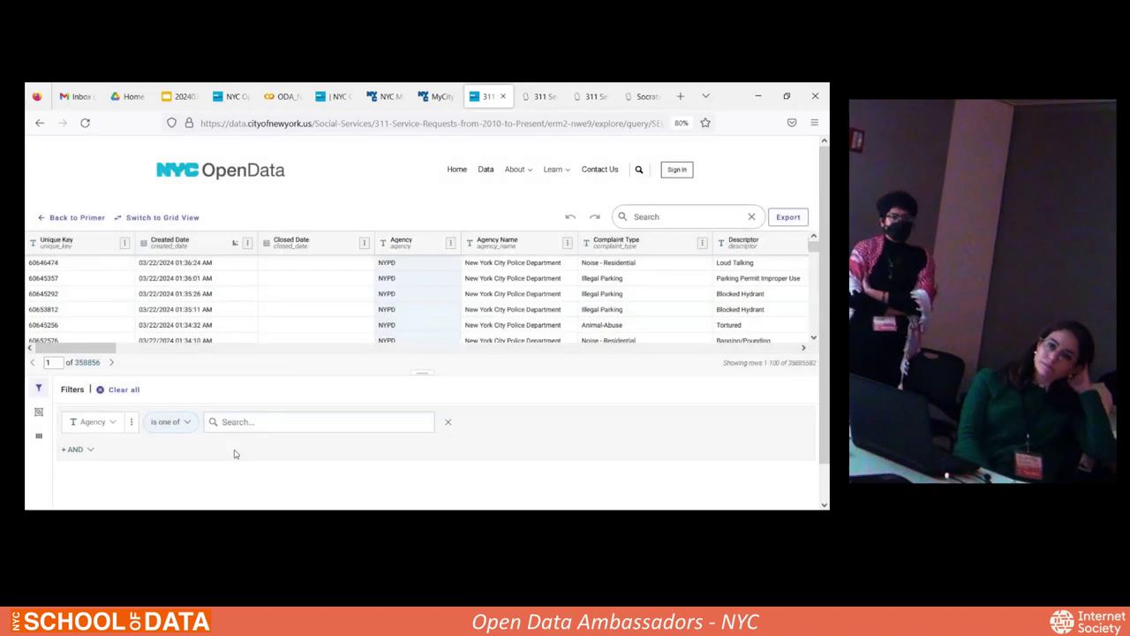
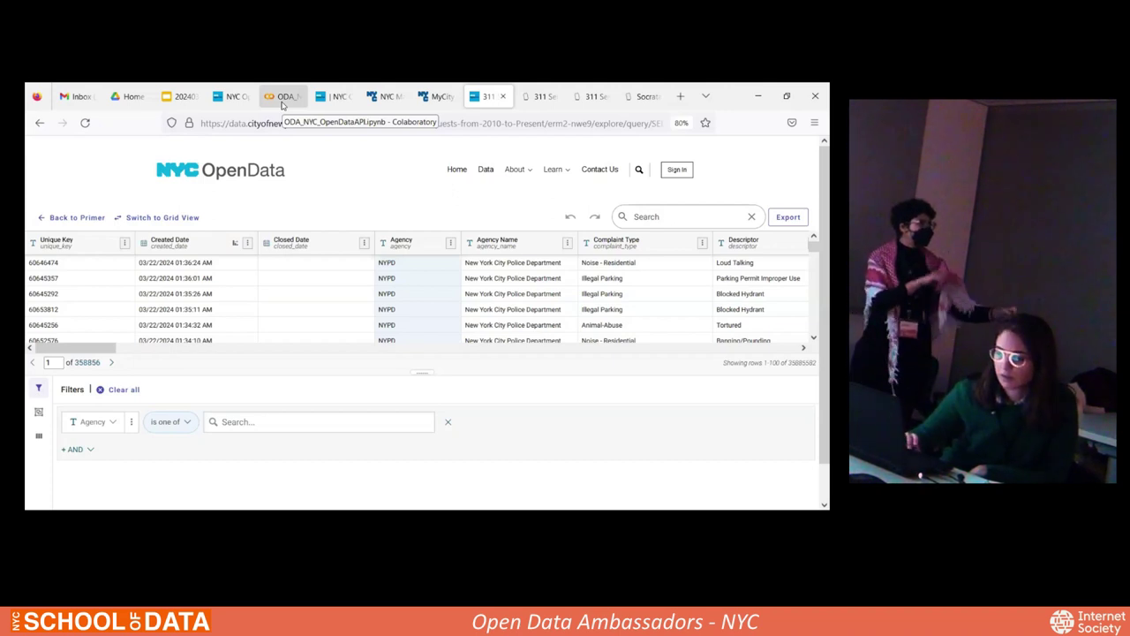
Review the ODA_NYC_OpenDataAPI notebook cells, then bring up the 311 Service Requests API docs
left_click(282, 102)
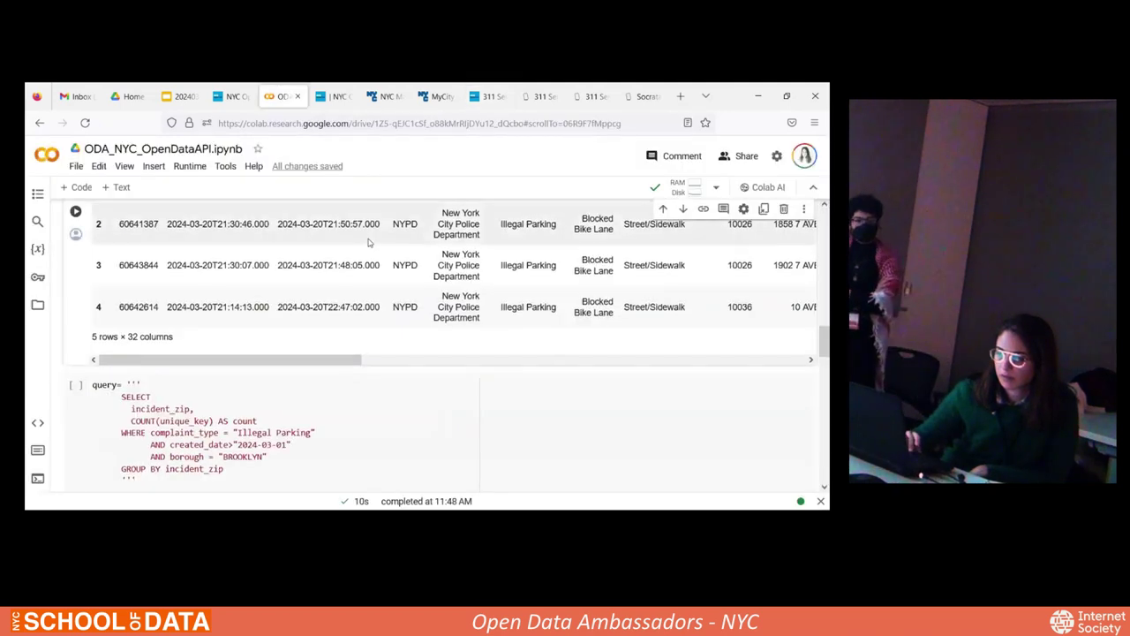
scroll(369, 242, "up", 10)
scroll(369, 242, "up", 1)
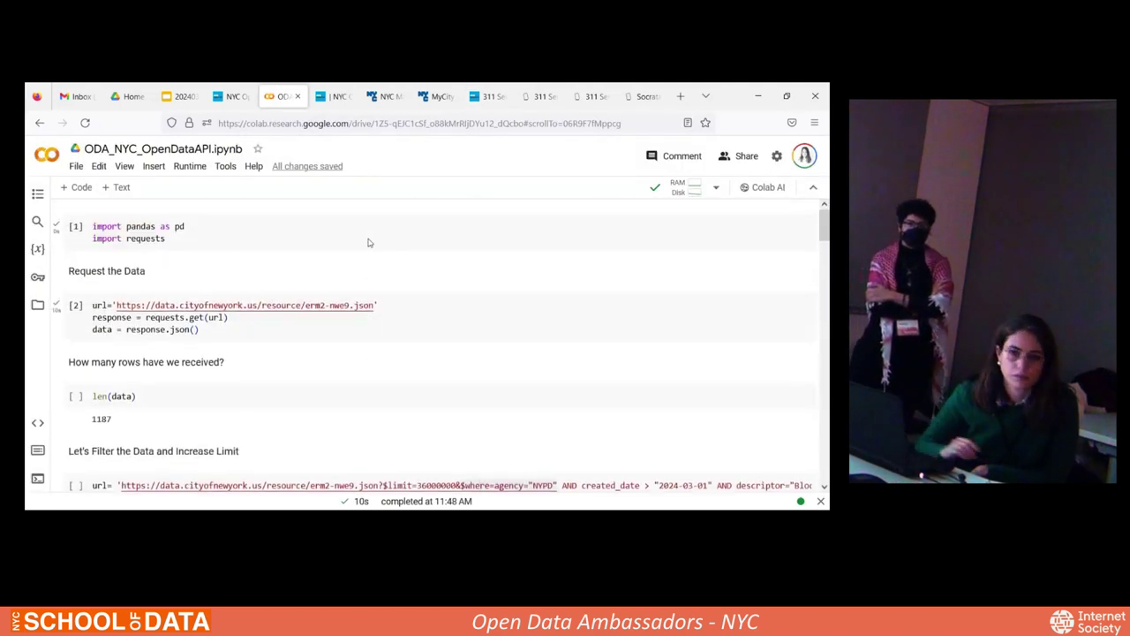
scroll(369, 242, "down", 3)
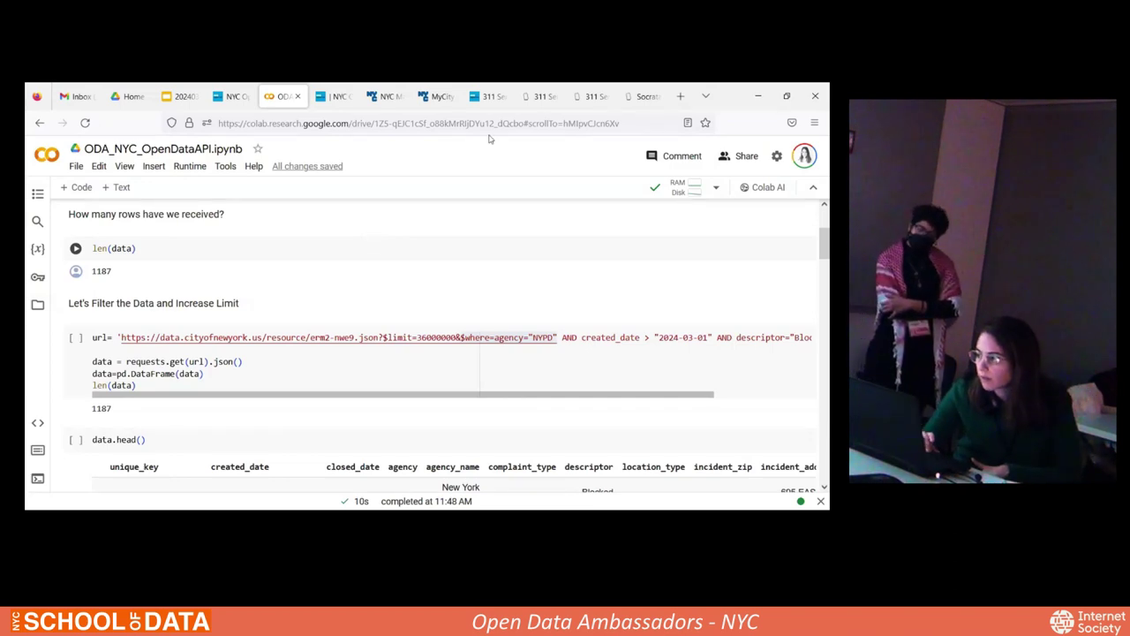
left_click(593, 97)
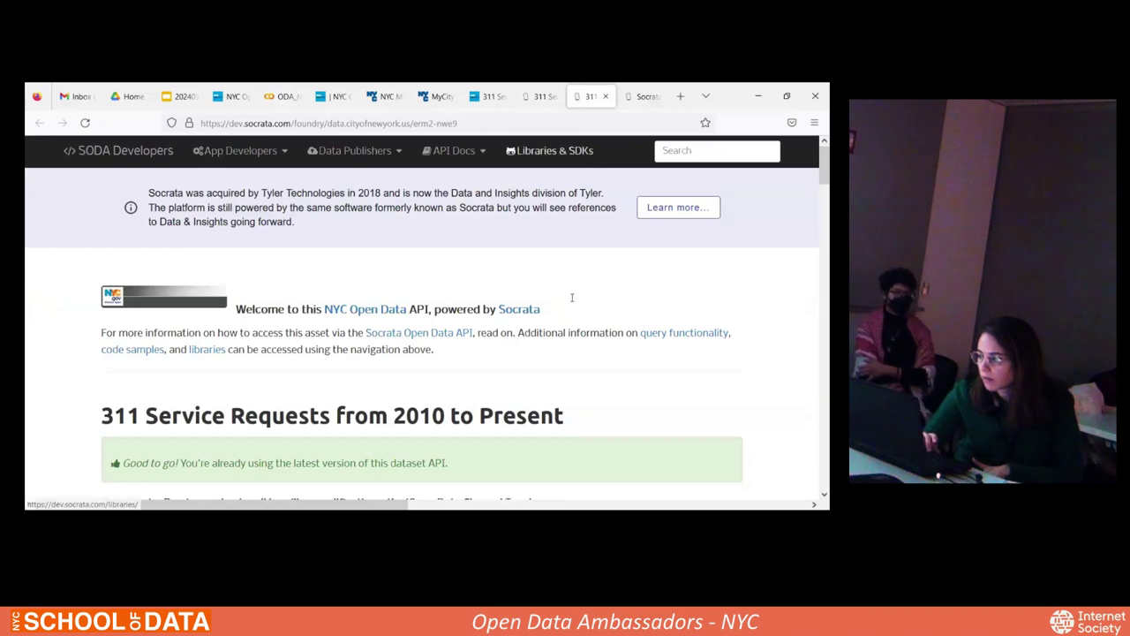
Scroll through the 311 Service Requests API documentation page
scroll(572, 301, "down", 5)
scroll(571, 300, "down", 6)
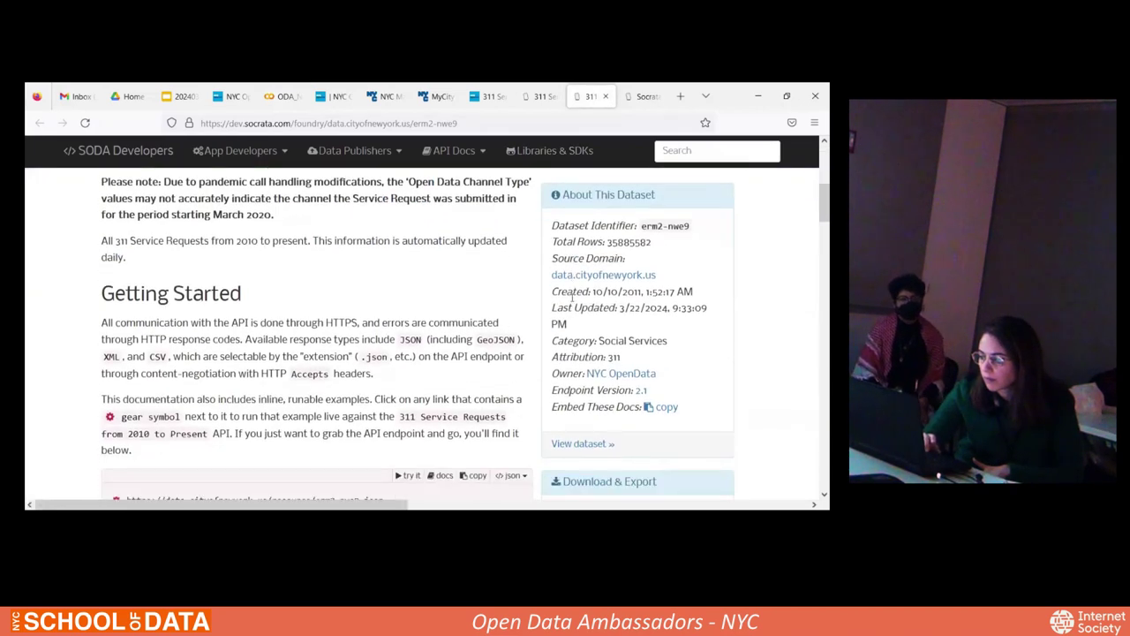
scroll(571, 301, "down", 8)
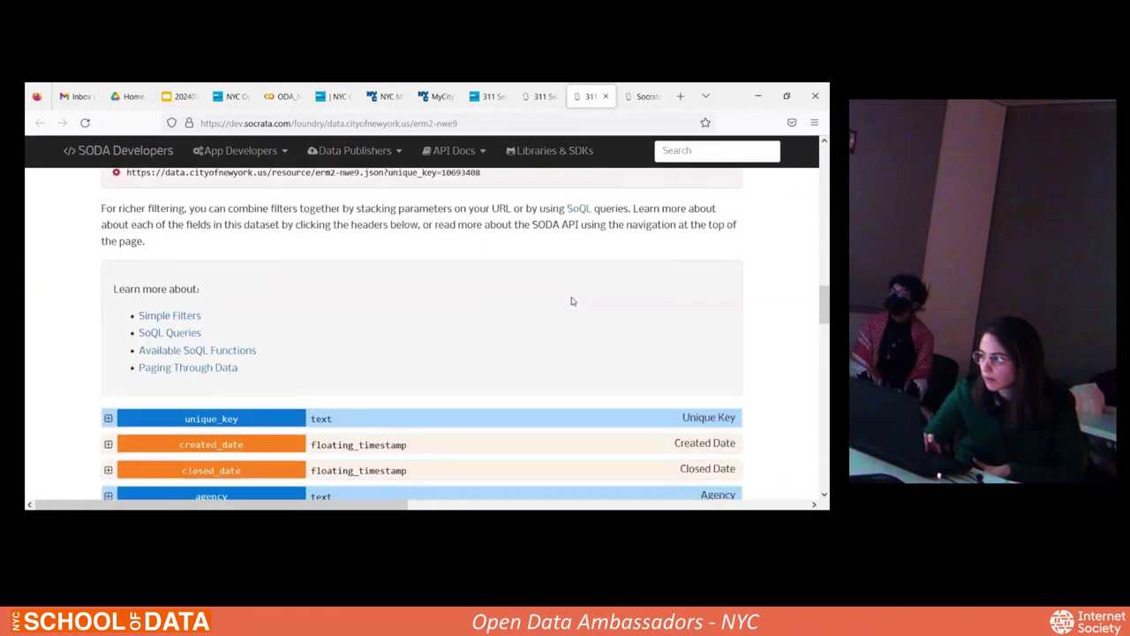
scroll(580, 209, "up", 8)
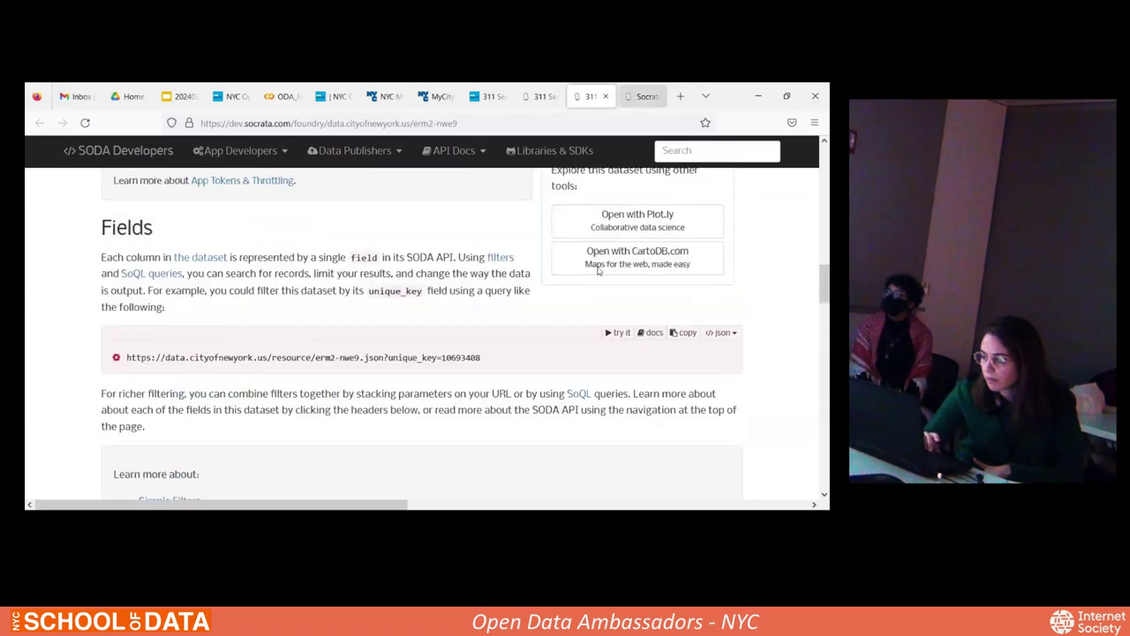
Browse the dev.socrata.com developer homepage
left_click(643, 97)
scroll(598, 271, "down", 3)
scroll(598, 271, "down", 4)
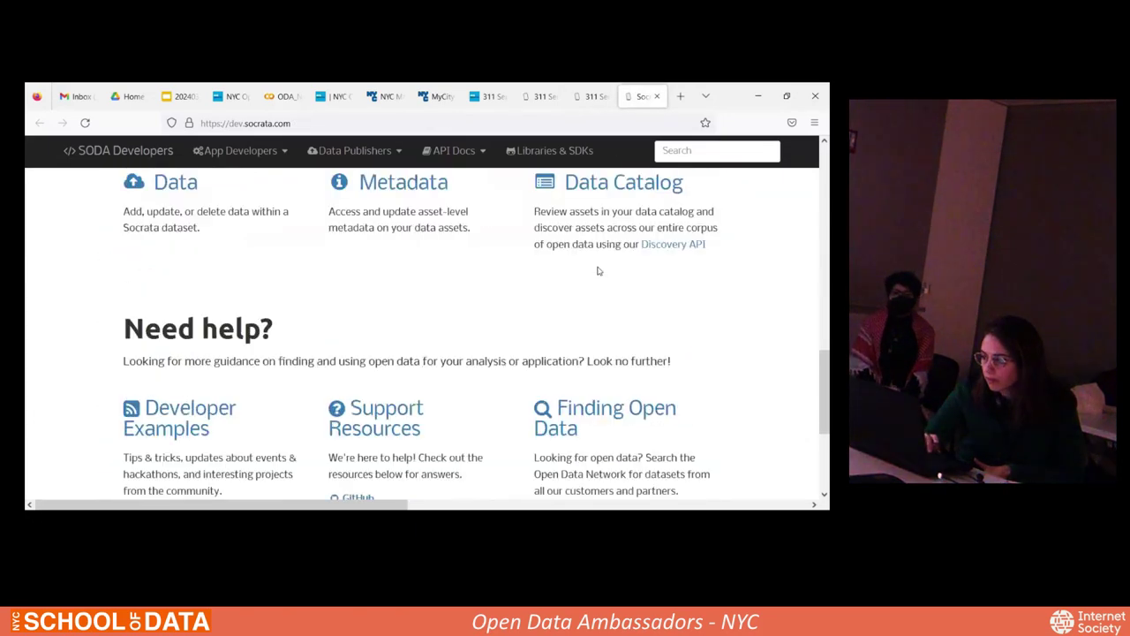
scroll(596, 265, "up", 8)
scroll(594, 238, "up", 5)
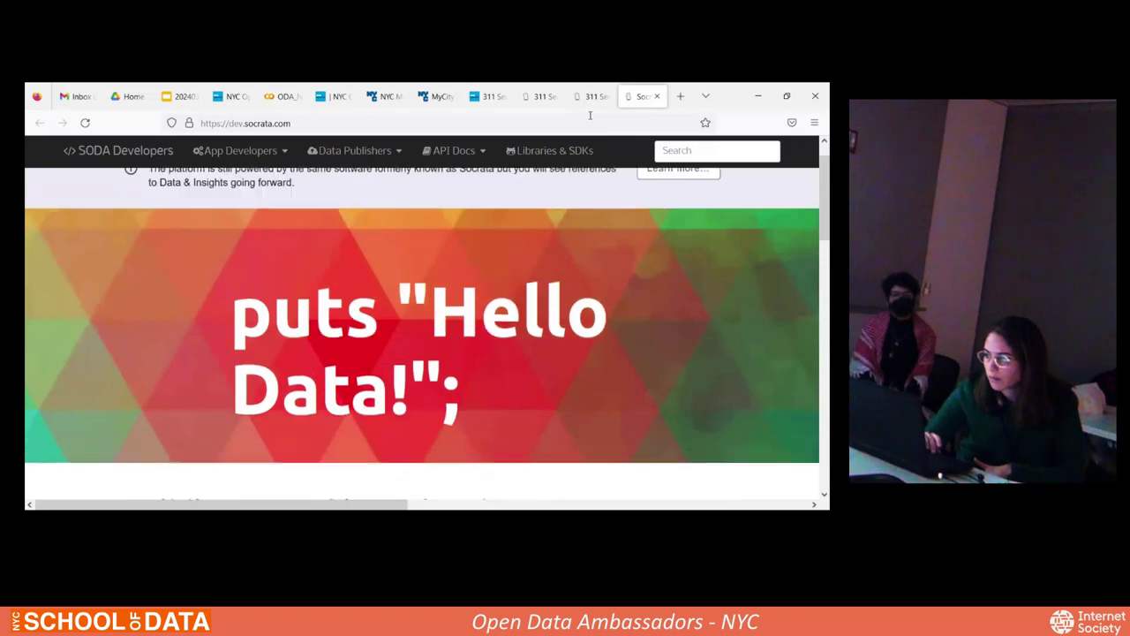
Review the 311 API field list, then return to the Colab notebook
left_click(592, 99)
left_click(539, 99)
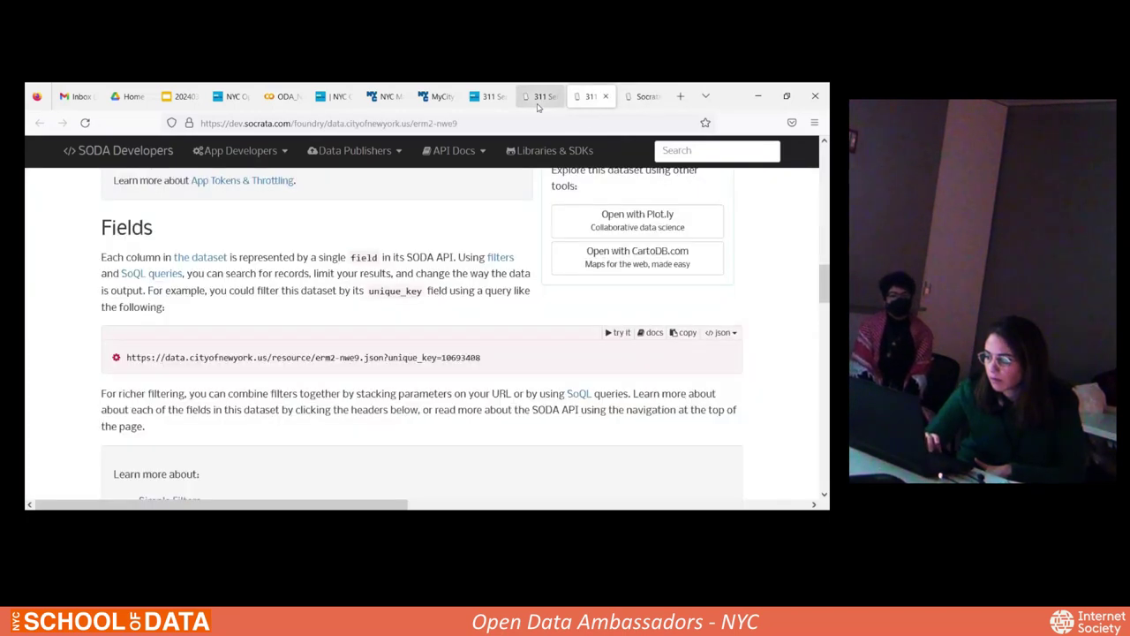
scroll(533, 270, "down", 5)
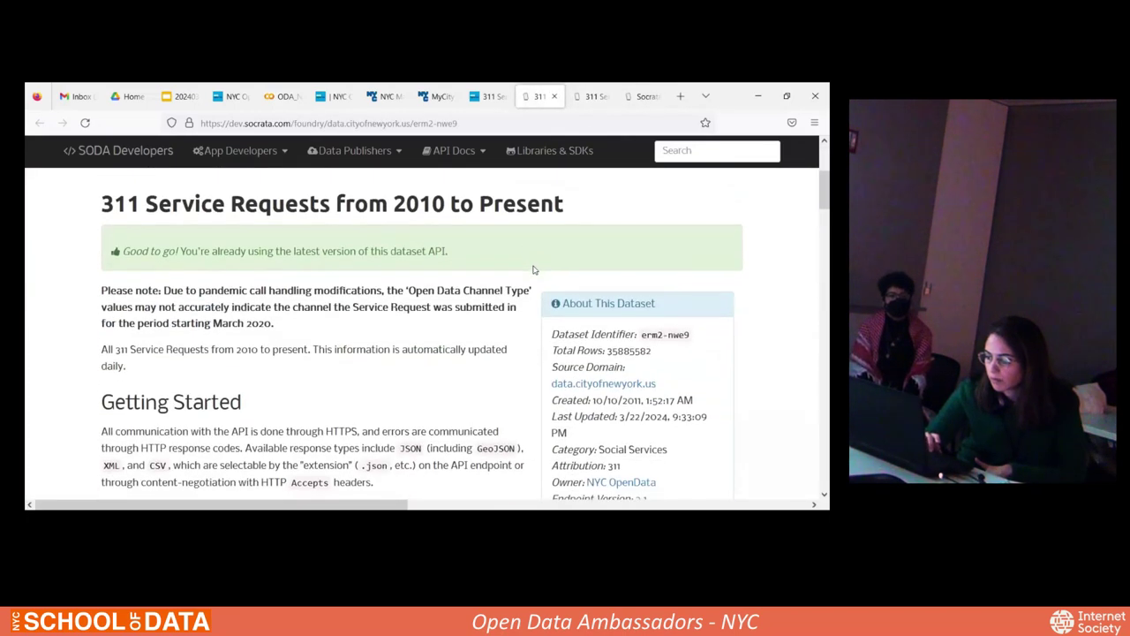
scroll(533, 271, "down", 4)
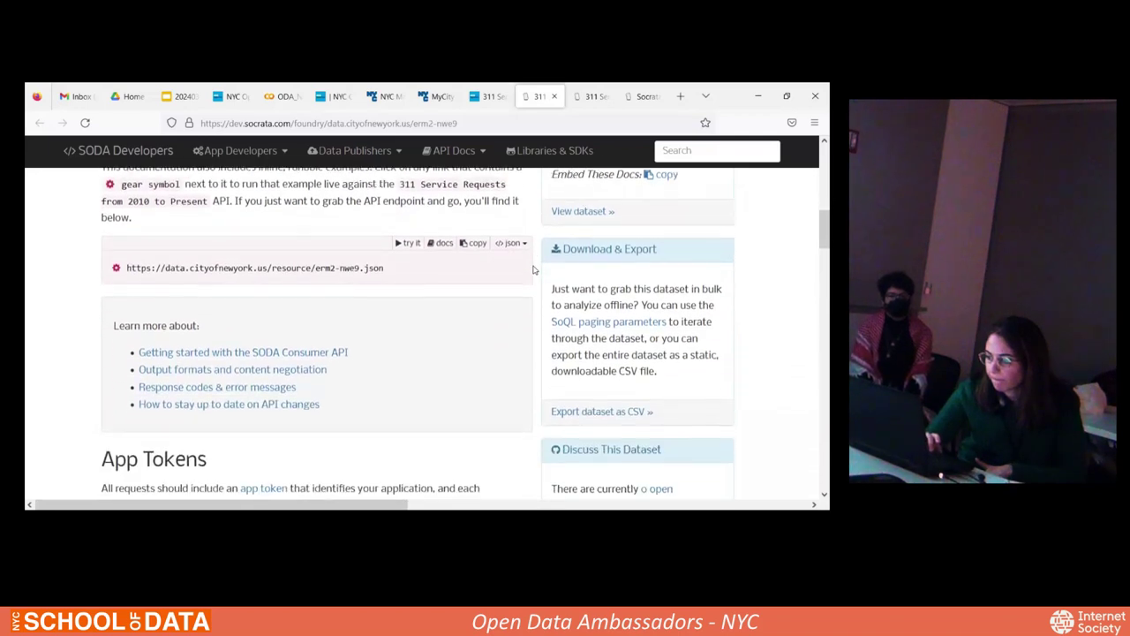
scroll(534, 271, "down", 6)
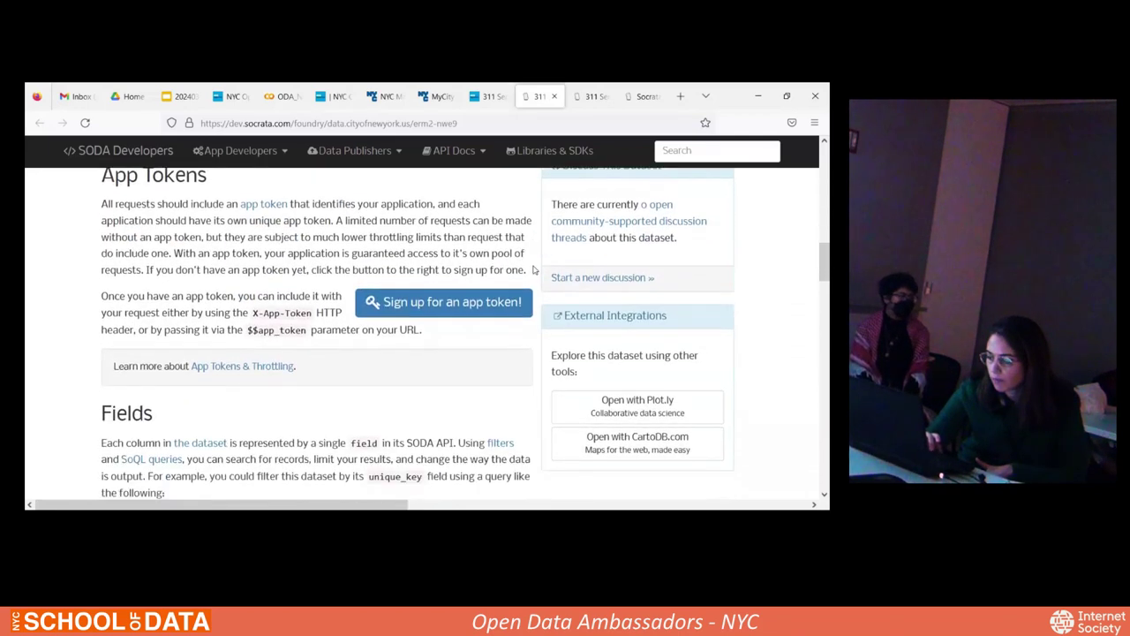
scroll(533, 270, "down", 10)
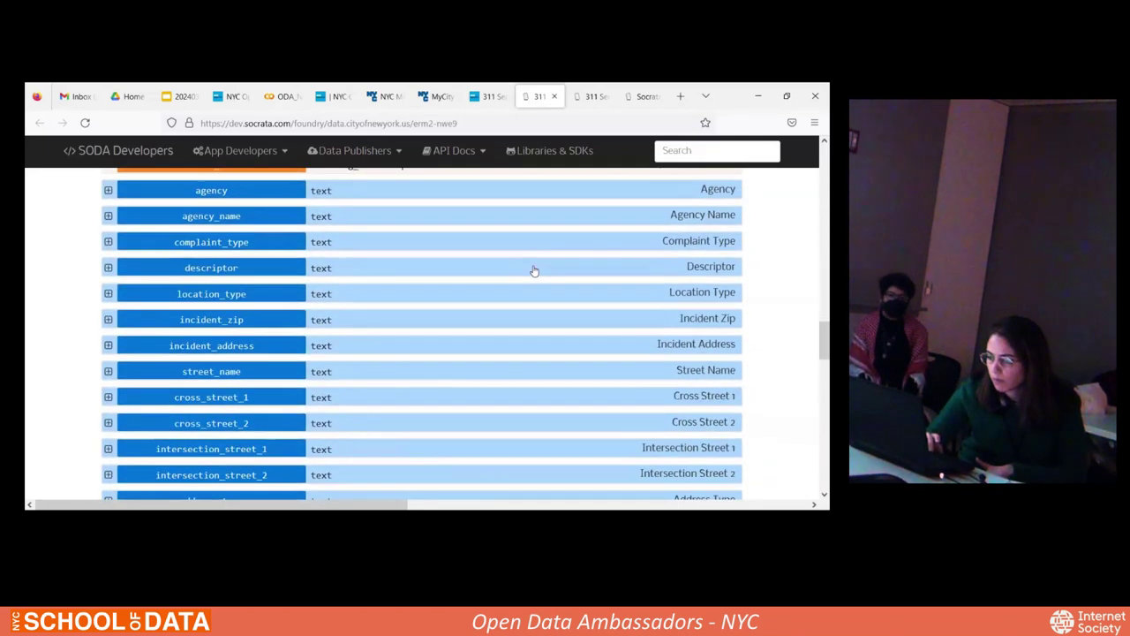
scroll(534, 271, "down", 5)
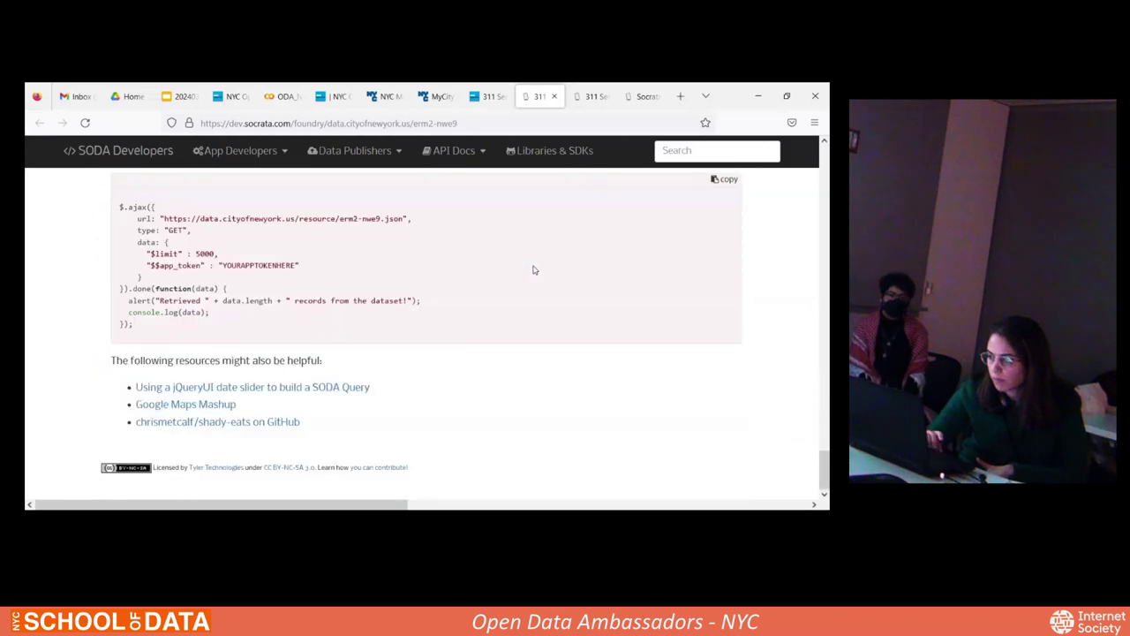
scroll(533, 270, "up", 4)
scroll(454, 147, "up", 5)
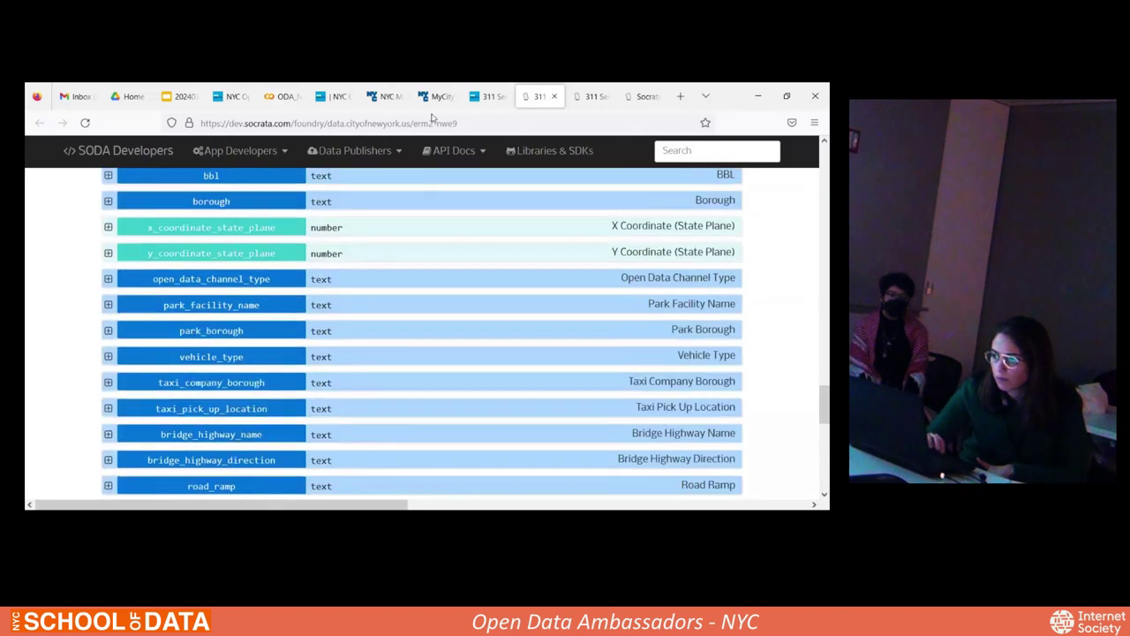
left_click(276, 101)
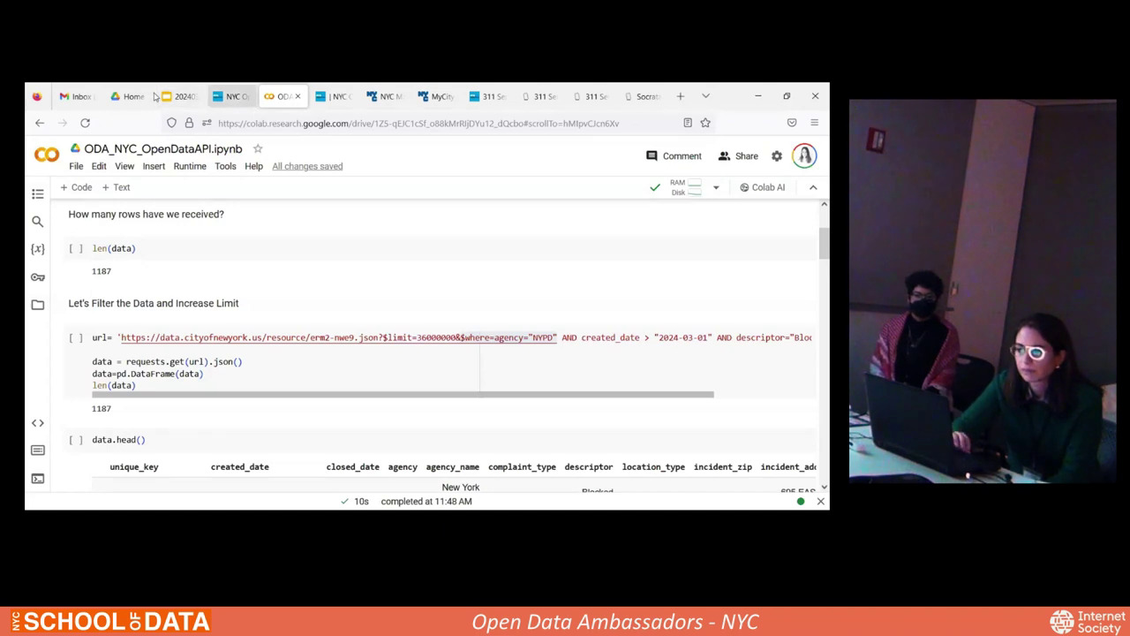
Close the Colab notebook and chart visualization tabs with Ctrl+W
key("ctrl+w")
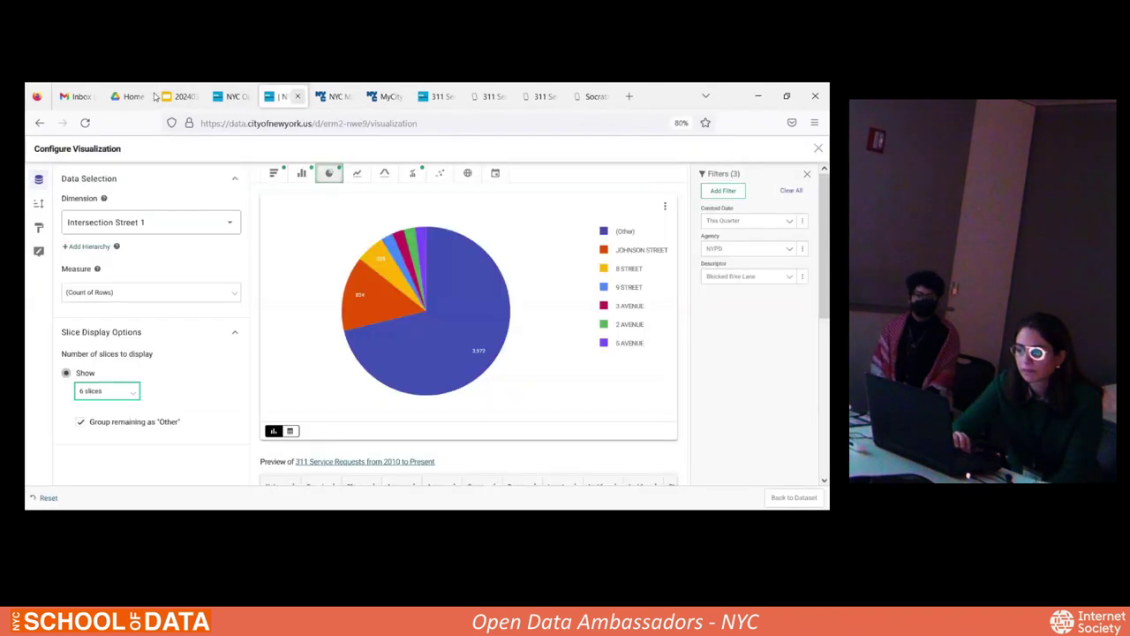
key("ctrl+w")
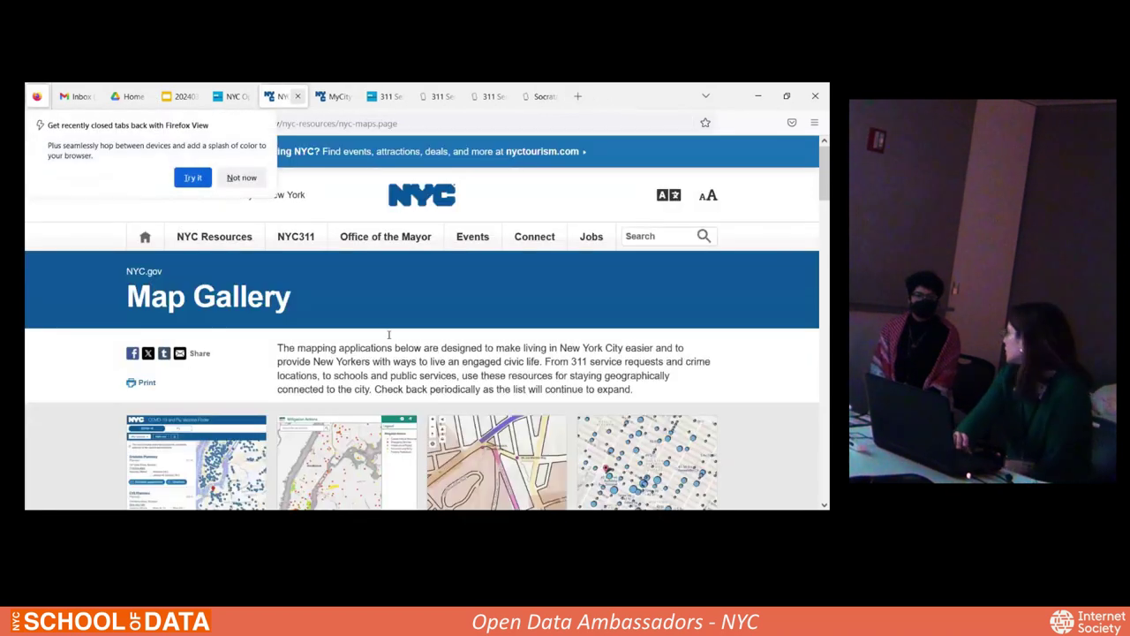
scroll(399, 349, "down", 3)
scroll(399, 347, "up", 3)
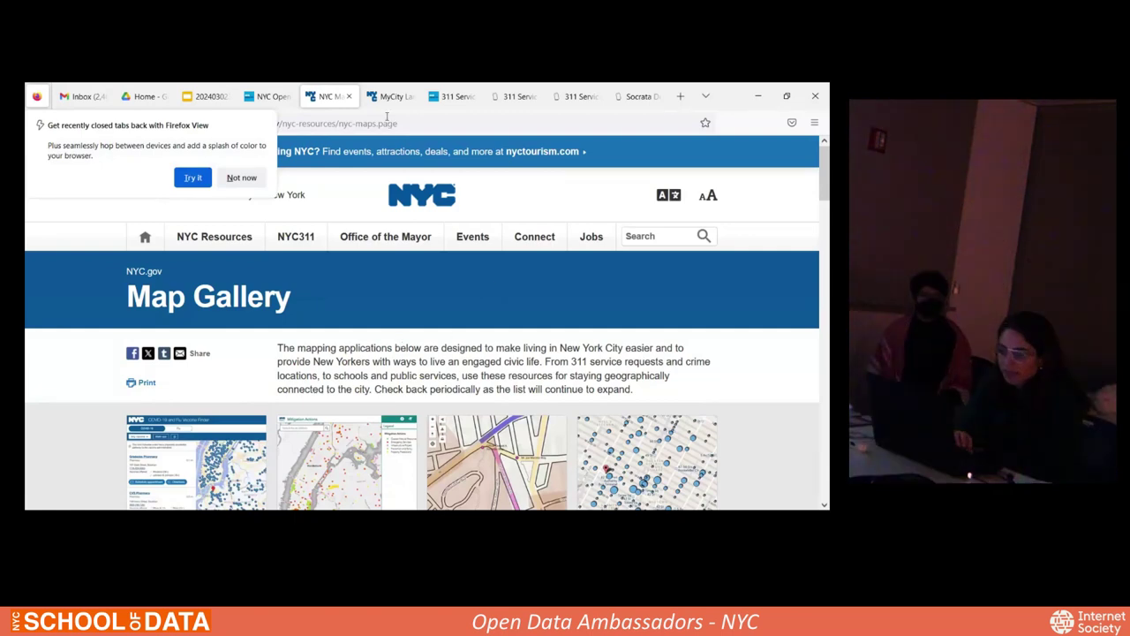
Look over the MyCity services, 311 data table and NYC Map Gallery tabs
left_click(392, 104)
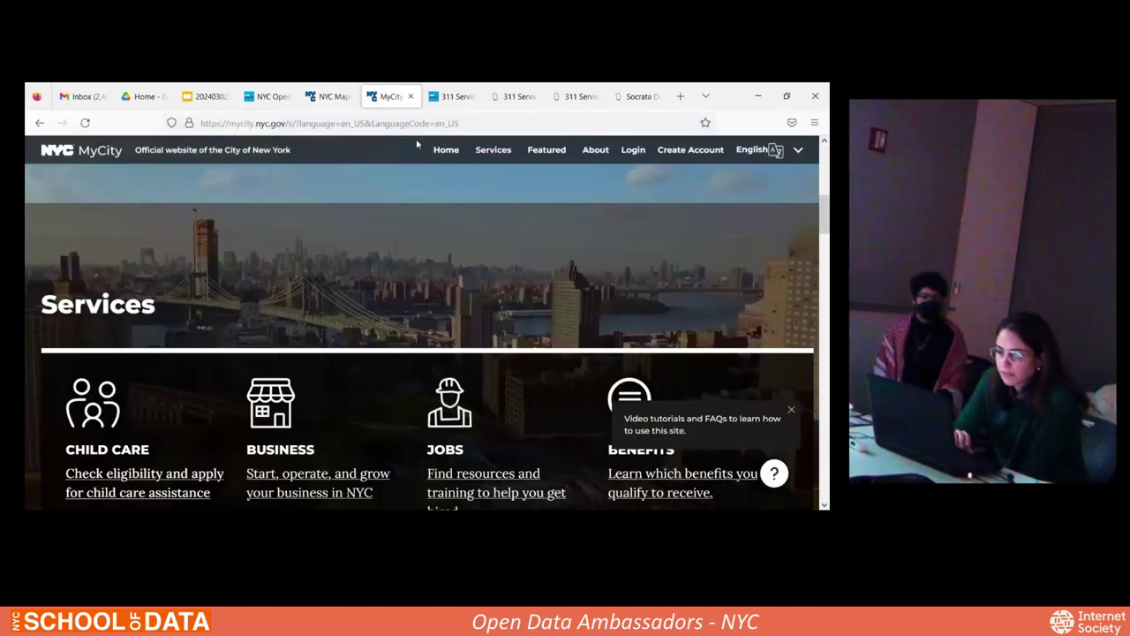
left_click(432, 104)
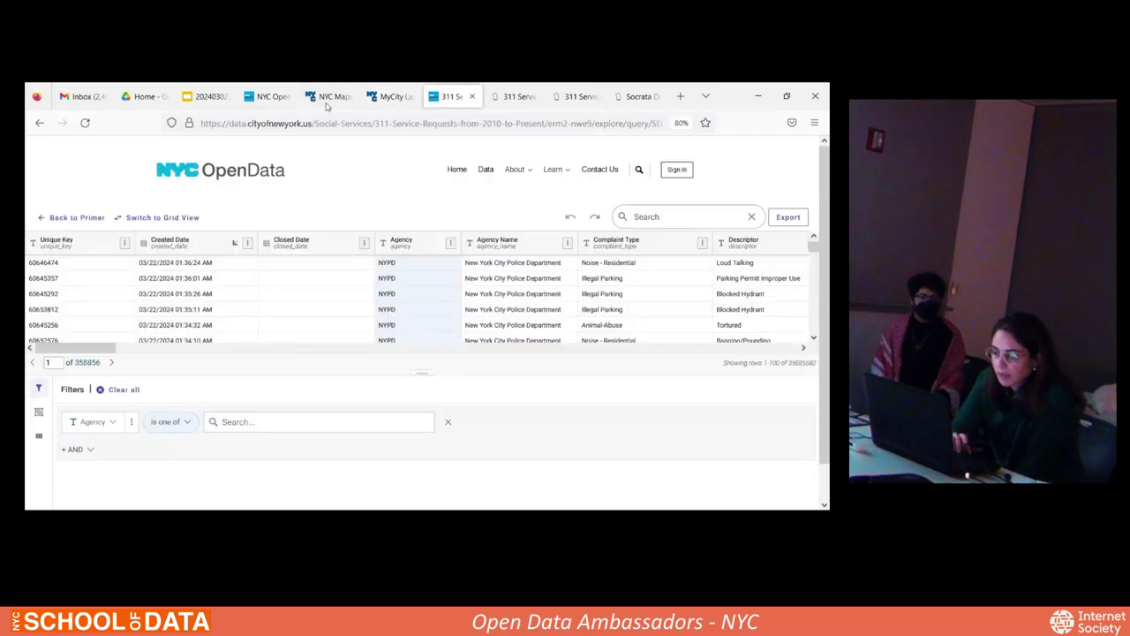
left_click(327, 104)
scroll(527, 295, "down", 3)
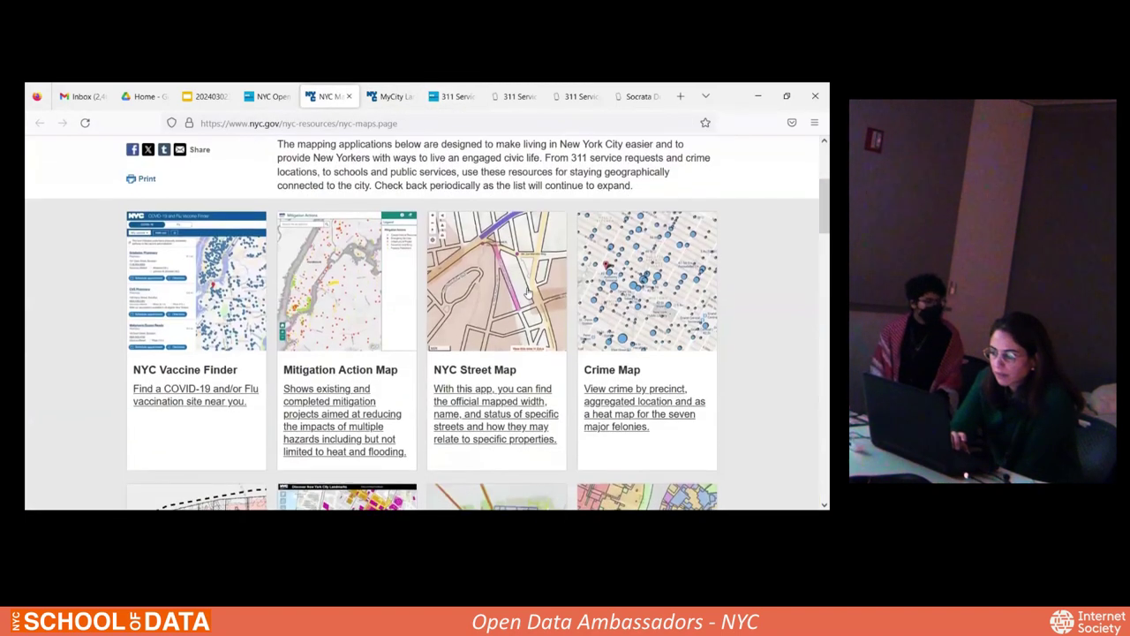
scroll(527, 294, "down", 5)
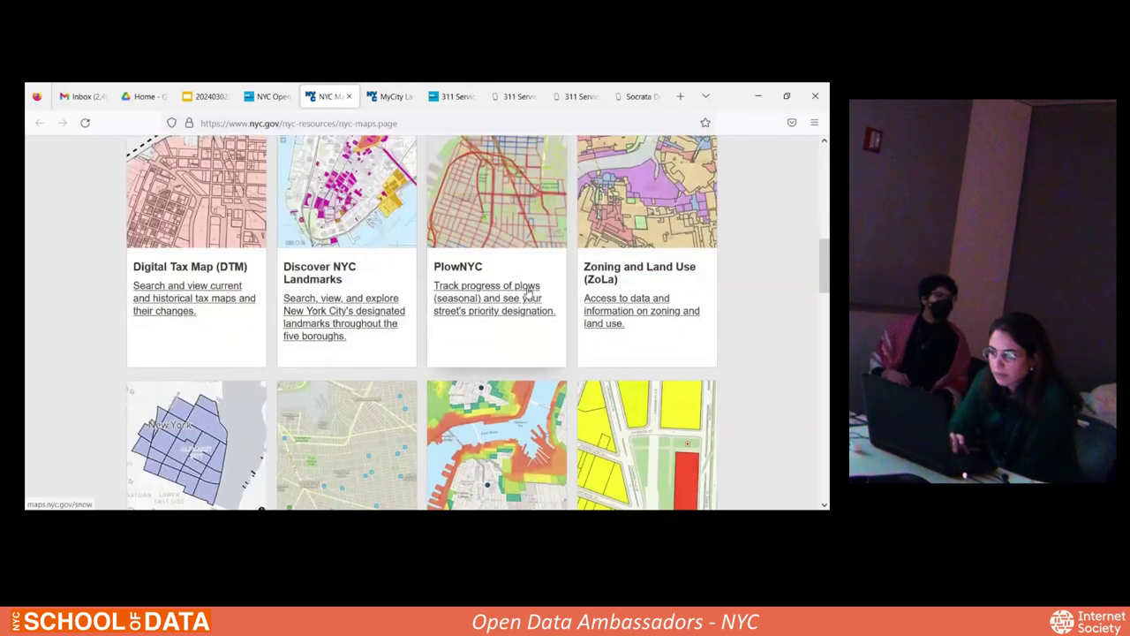
scroll(527, 294, "down", 5)
scroll(576, 140, "up", 15)
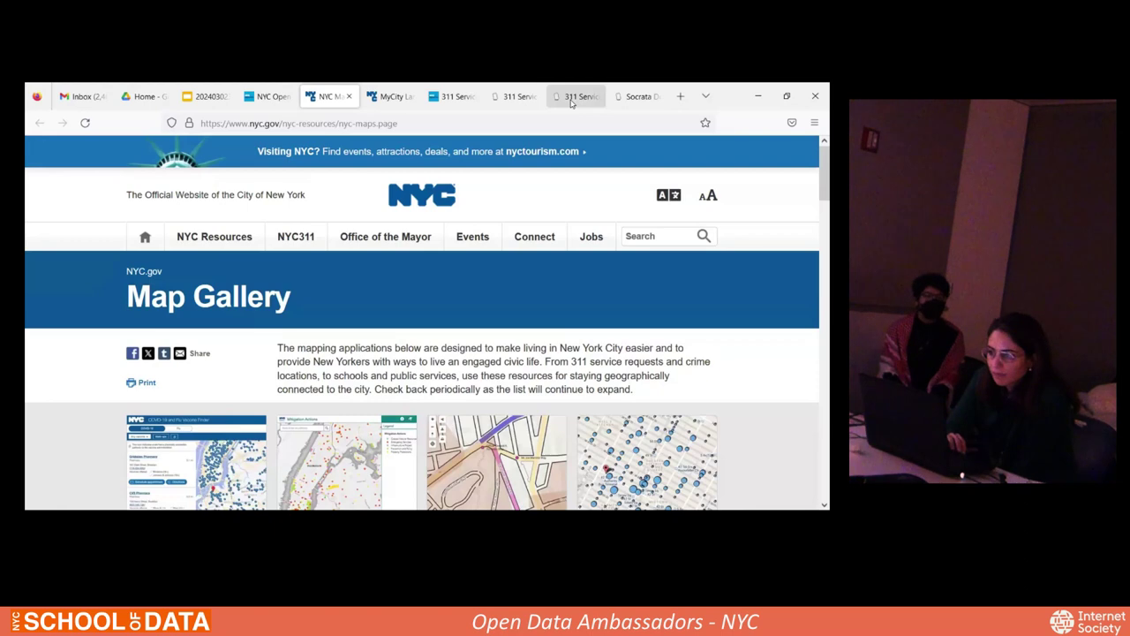
Close the duplicate 311 Service tab and the SODA API documentation tab
left_click(572, 103)
key("ctrl+w")
key("ctrl+w")
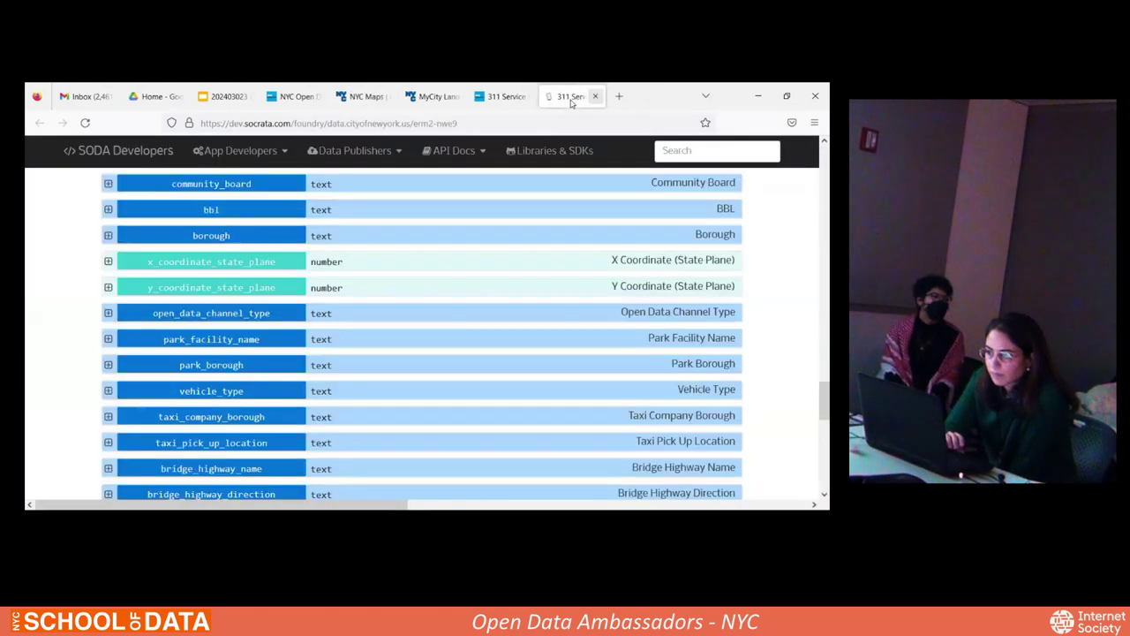
key("ctrl+w")
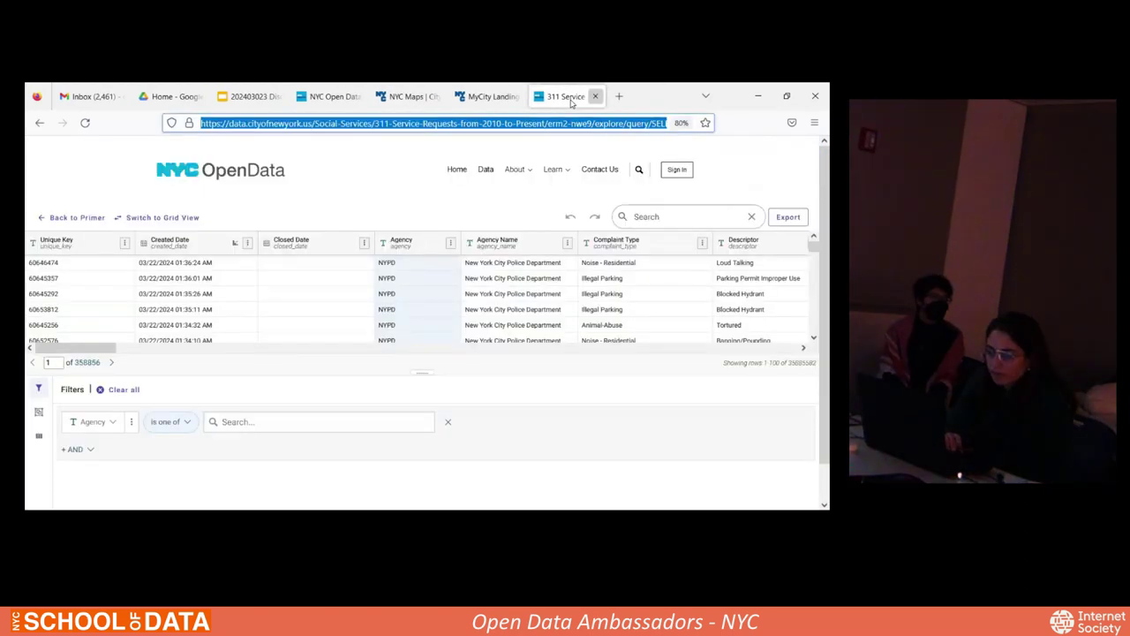
Close the remaining 311 Service data tab and show the NYC Map Gallery
left_click(595, 96)
scroll(452, 280, "down", 10)
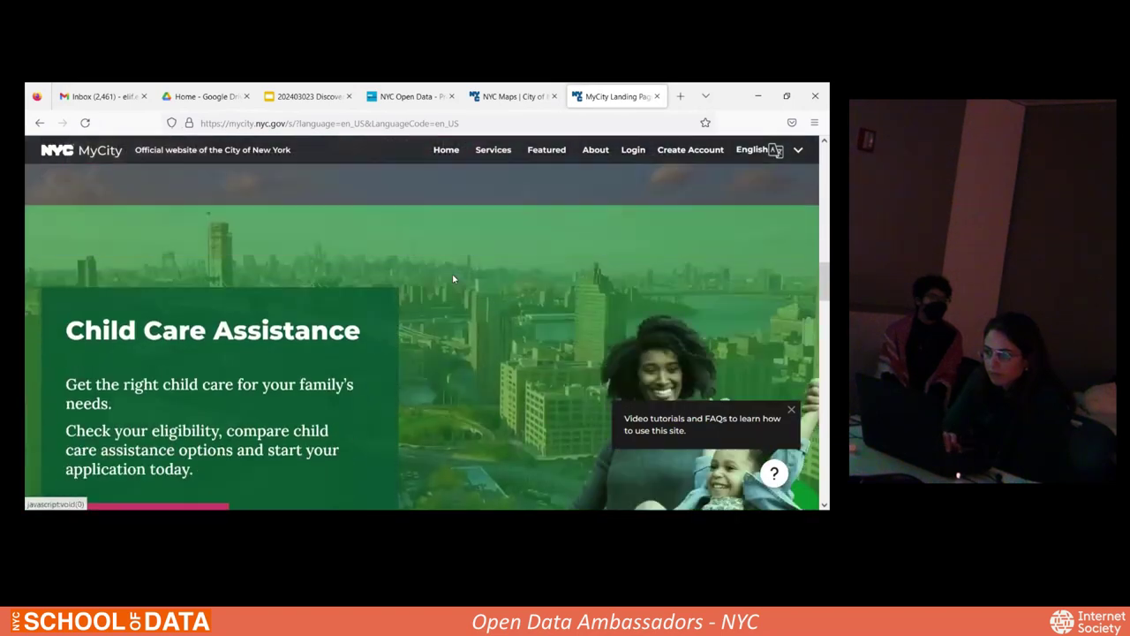
scroll(495, 177, "up", 5)
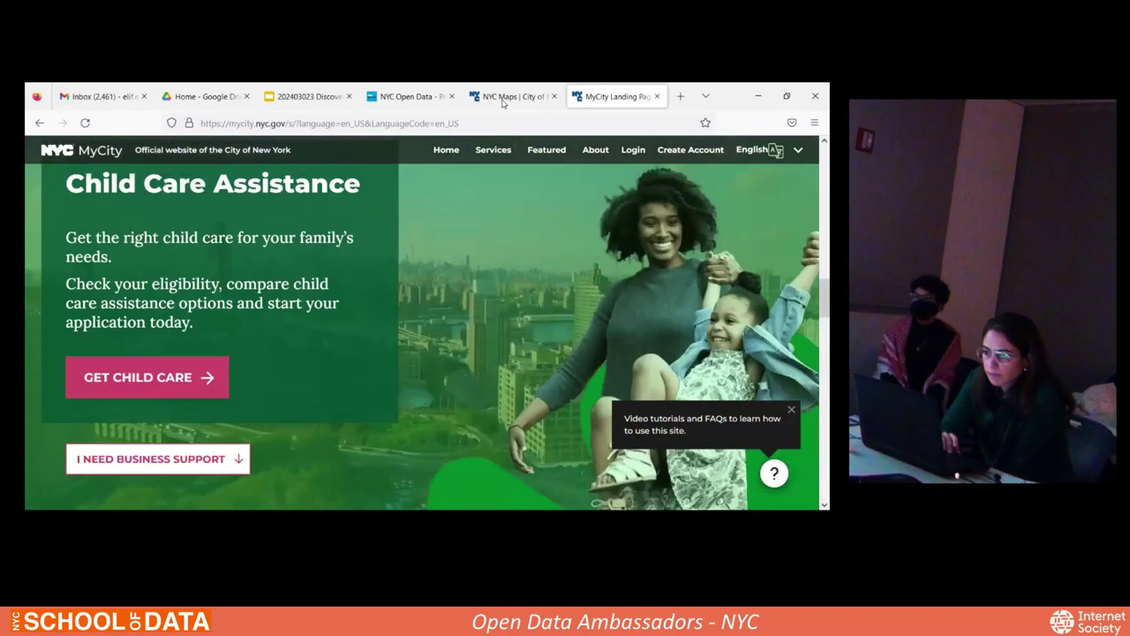
left_click(504, 100)
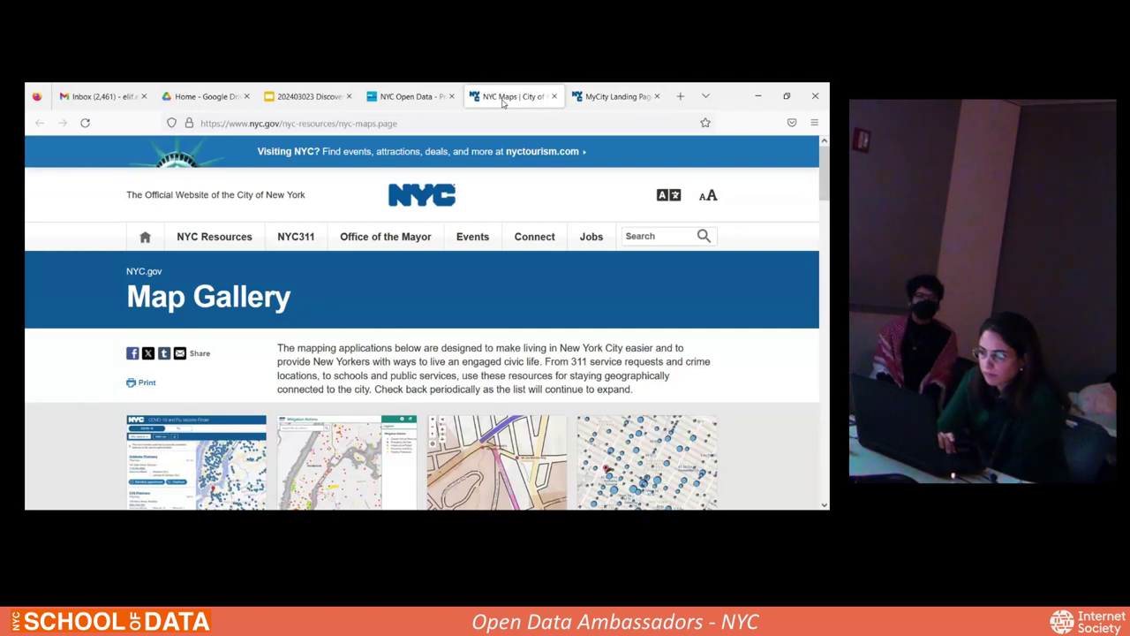
Glance through the NYC Open Data Project Gallery, then browse the Map Gallery's map cards
left_click(433, 85)
scroll(520, 288, "down", 3)
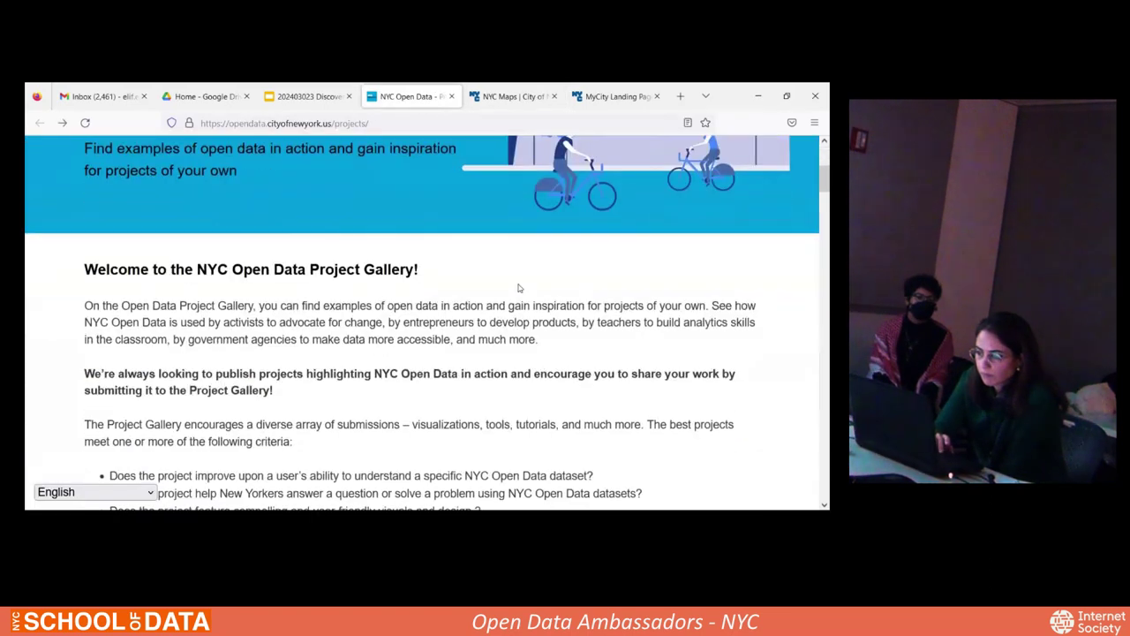
scroll(520, 288, "down", 10)
scroll(520, 290, "up", 5)
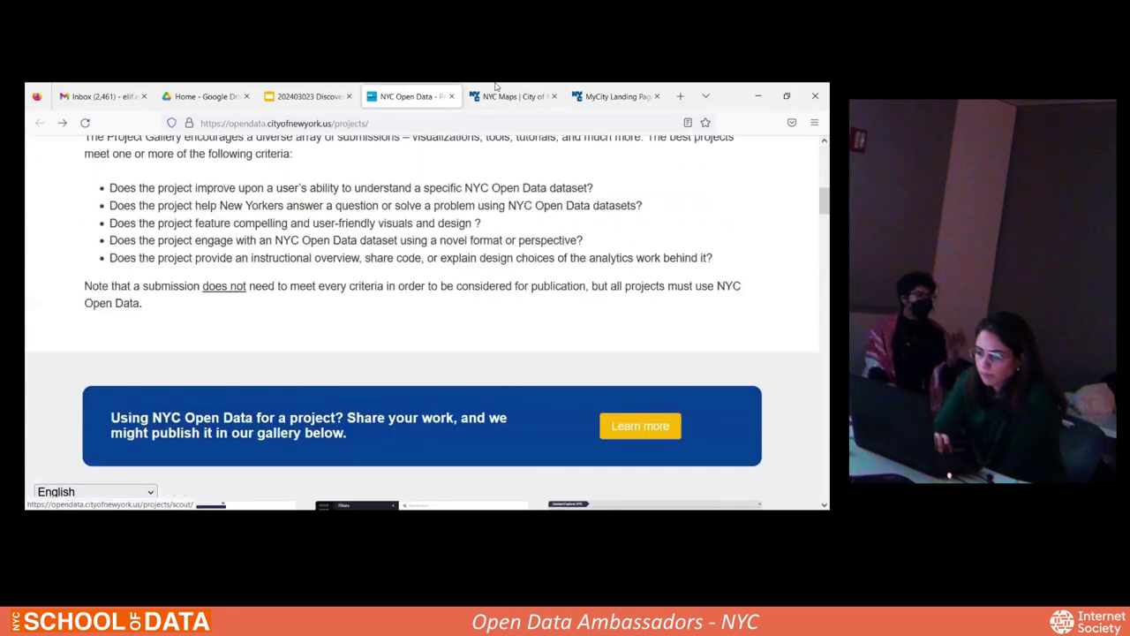
left_click(497, 86)
scroll(497, 306, "down", 2)
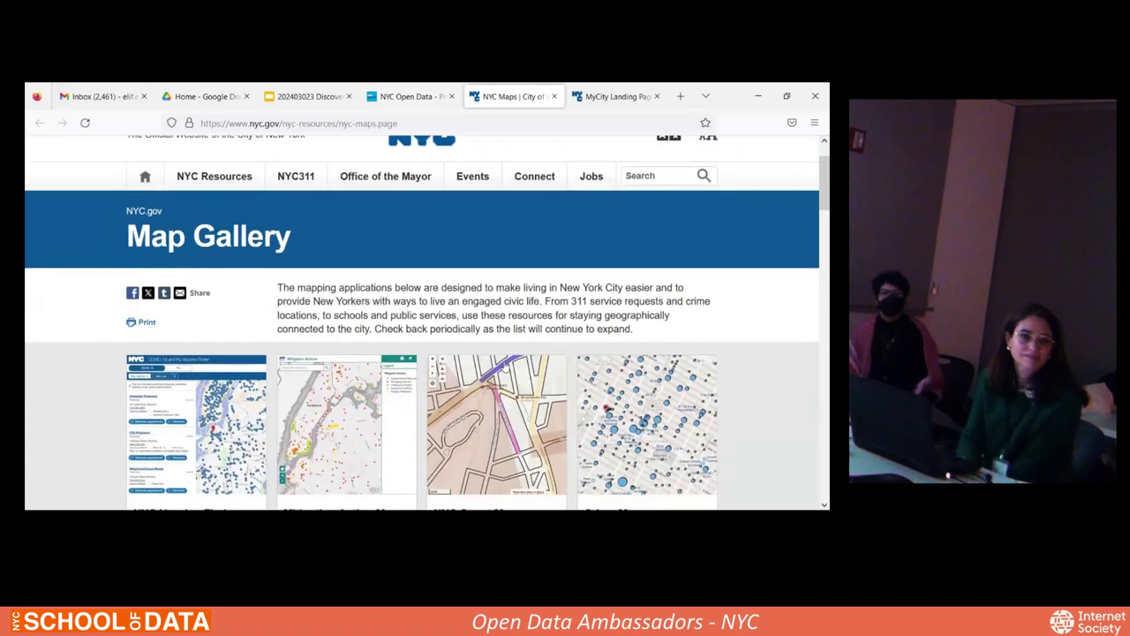
scroll(505, 368, "down", 2)
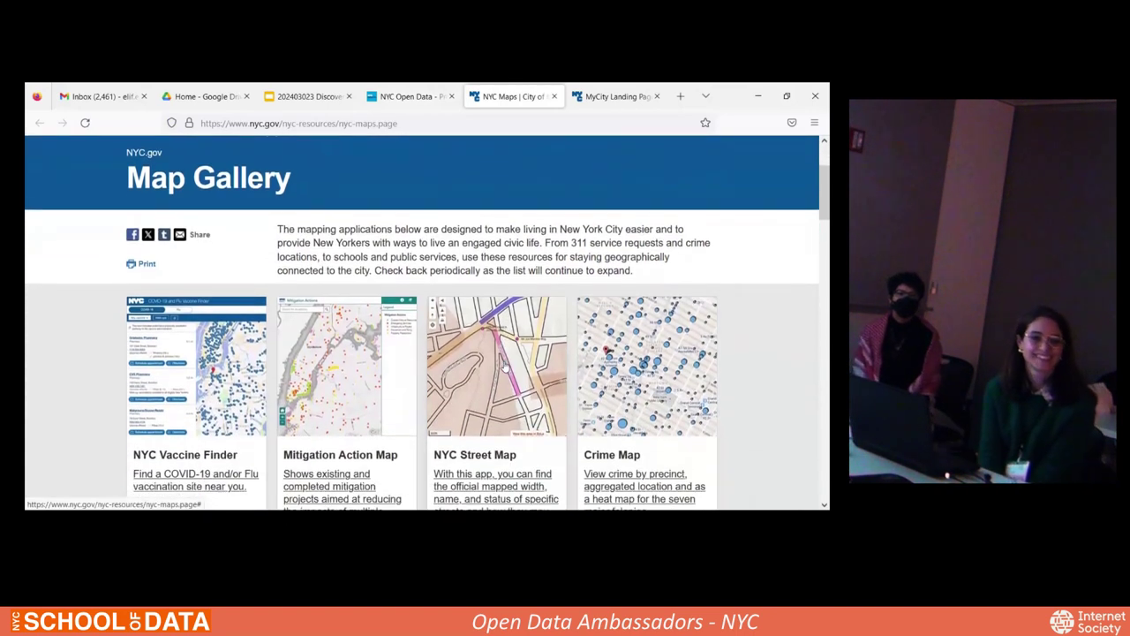